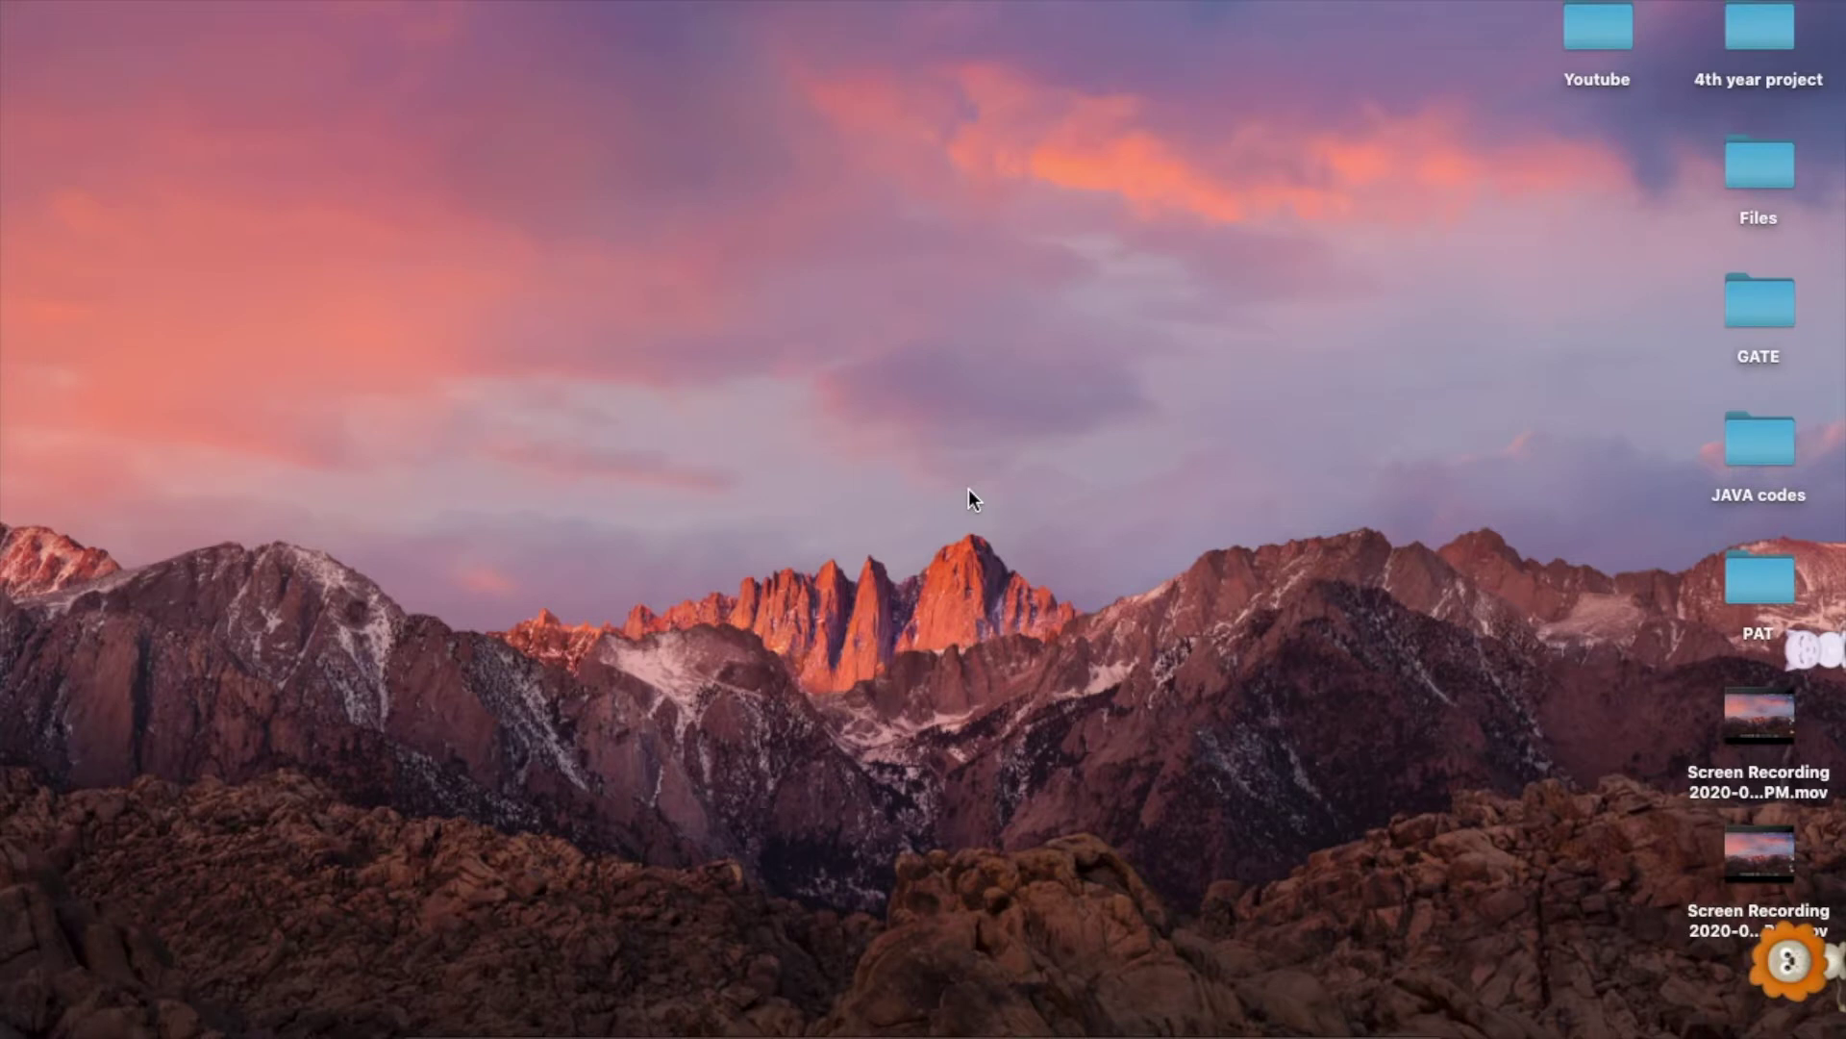
- Bring up MATLAB and create a new blank Simulink model from the Simulink start page
left_click(1174, 1020)
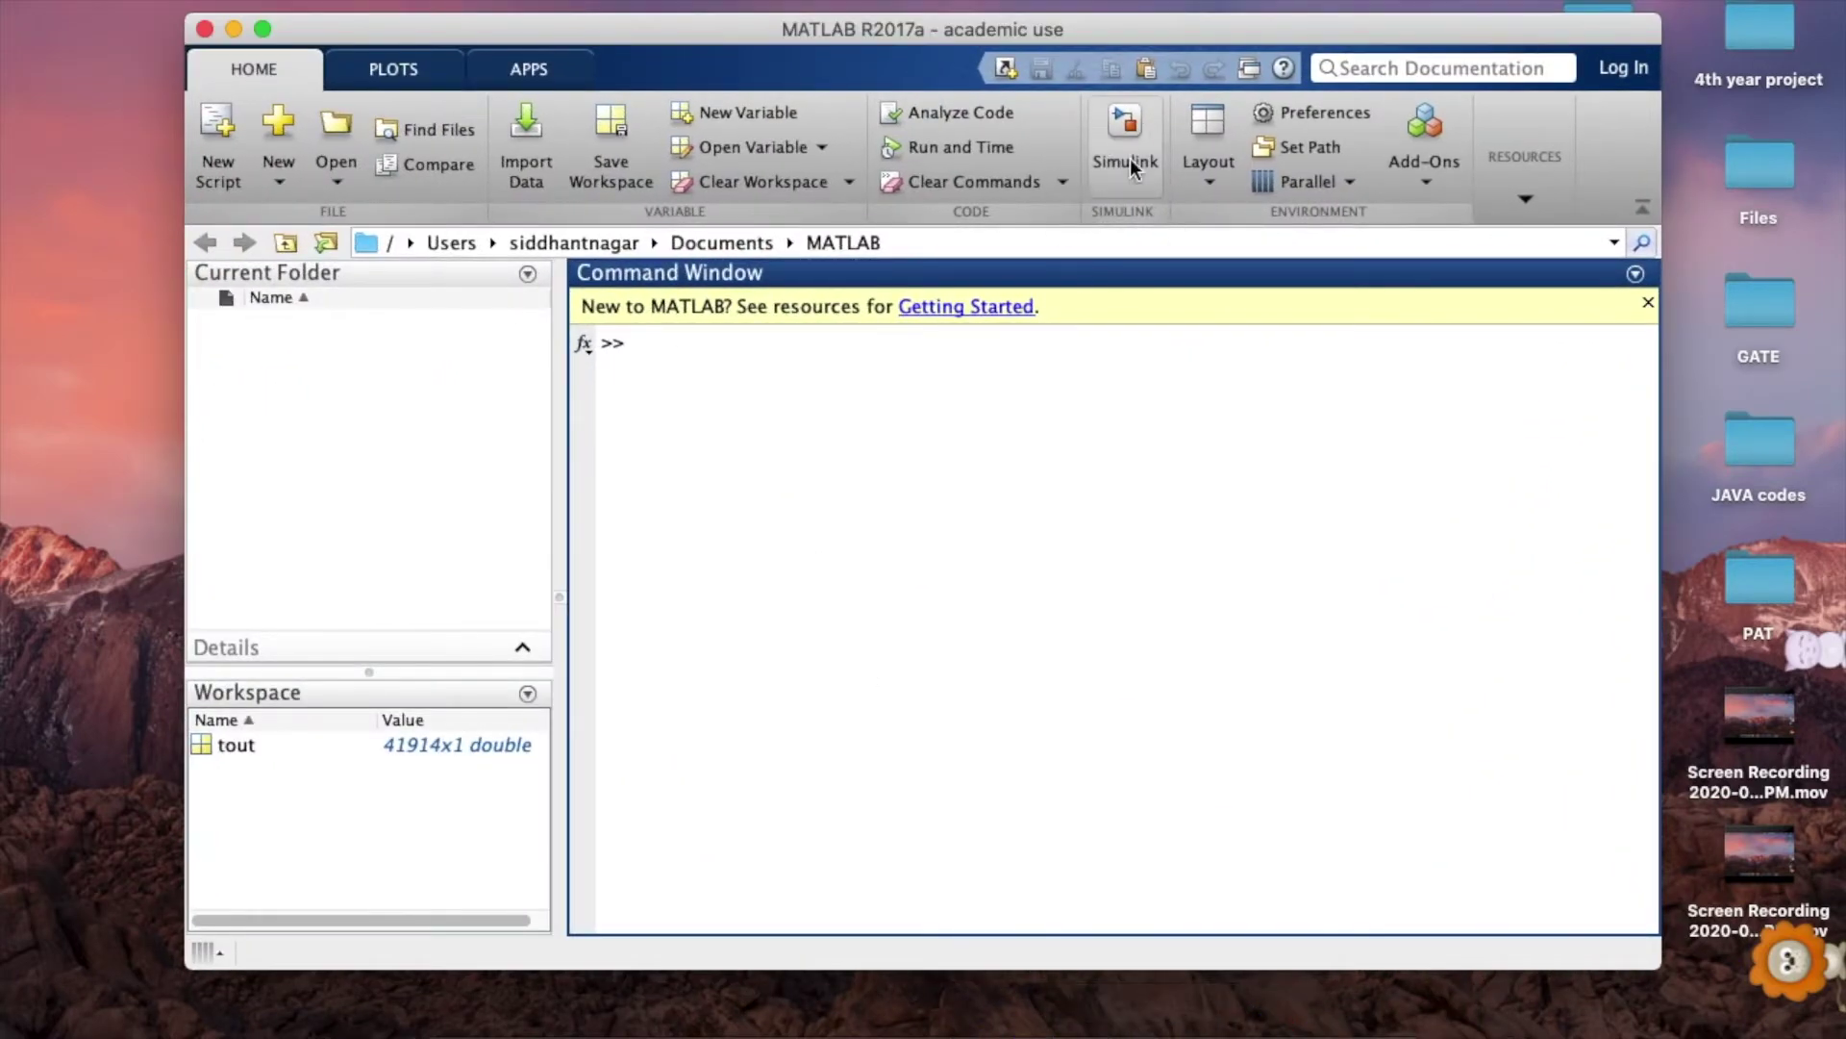
left_click(1127, 125)
mouse_move(644, 474)
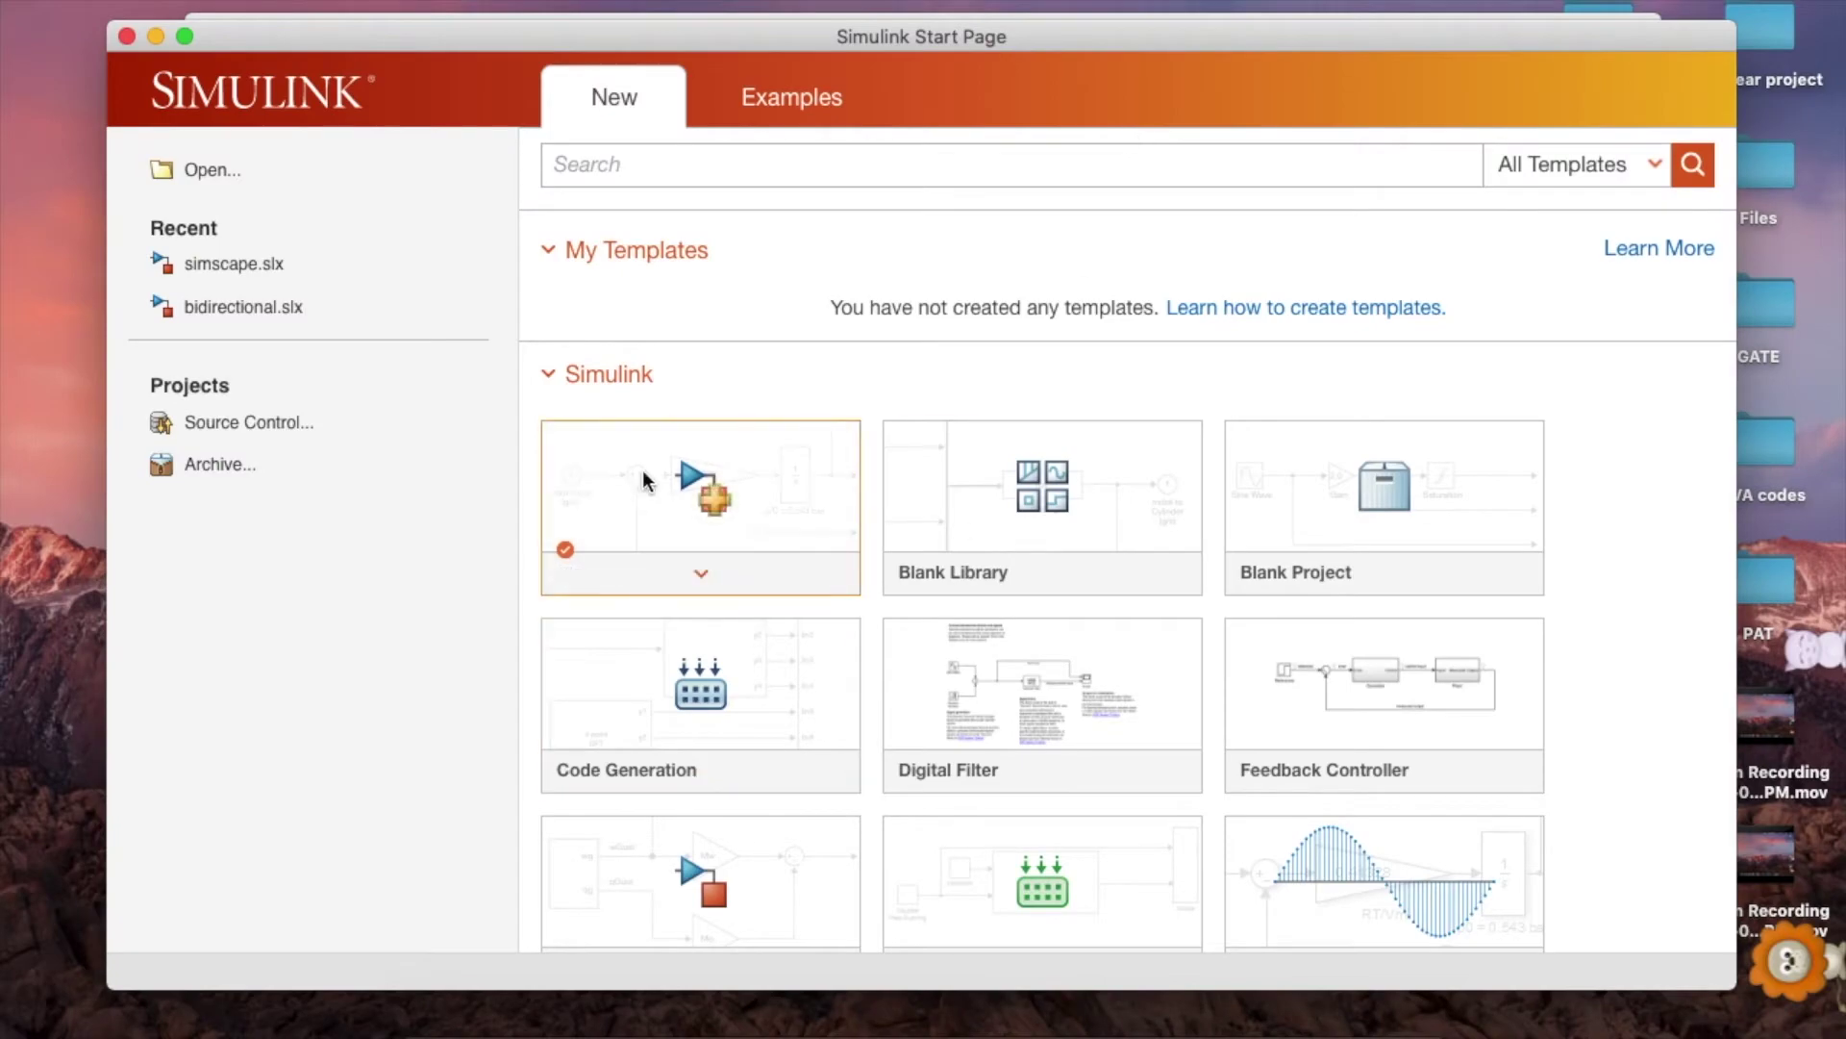
left_click(702, 493)
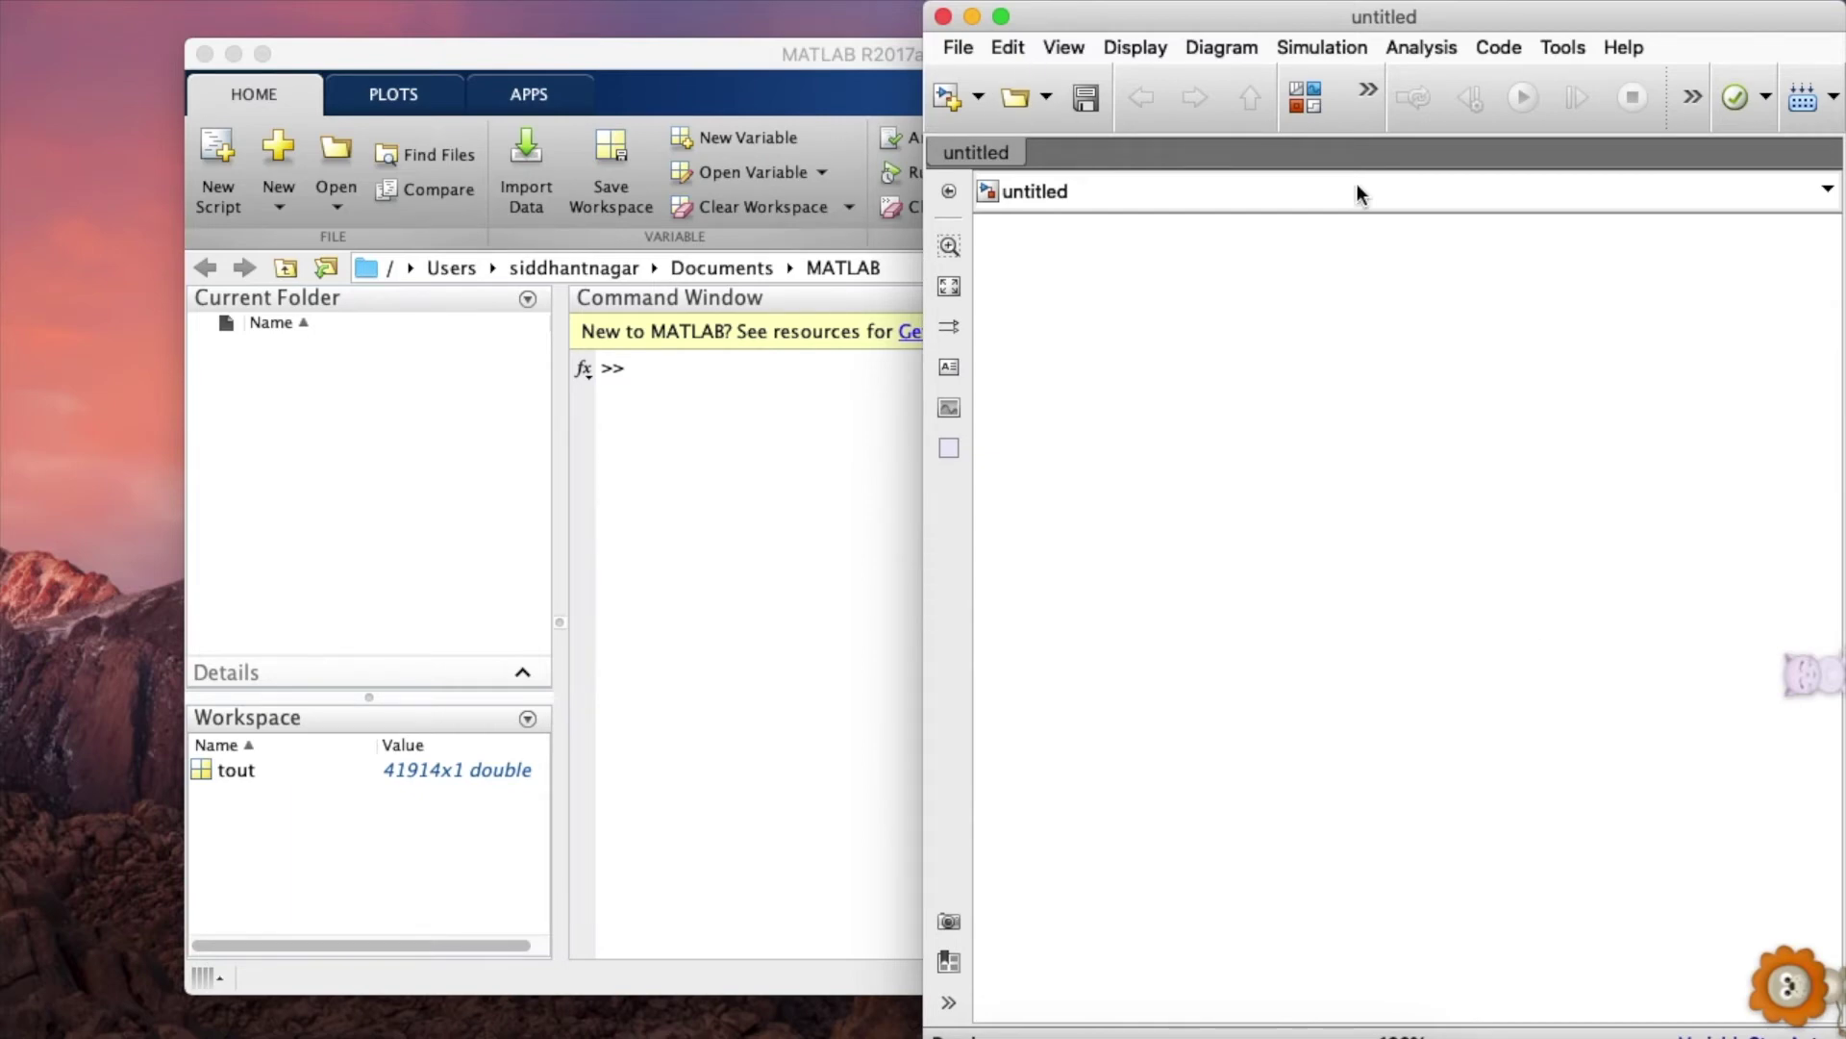
- Search the Library Browser for 'simscape' and open Power Systems > Specialized Technology > Fundamental Blocks
left_click(1306, 107)
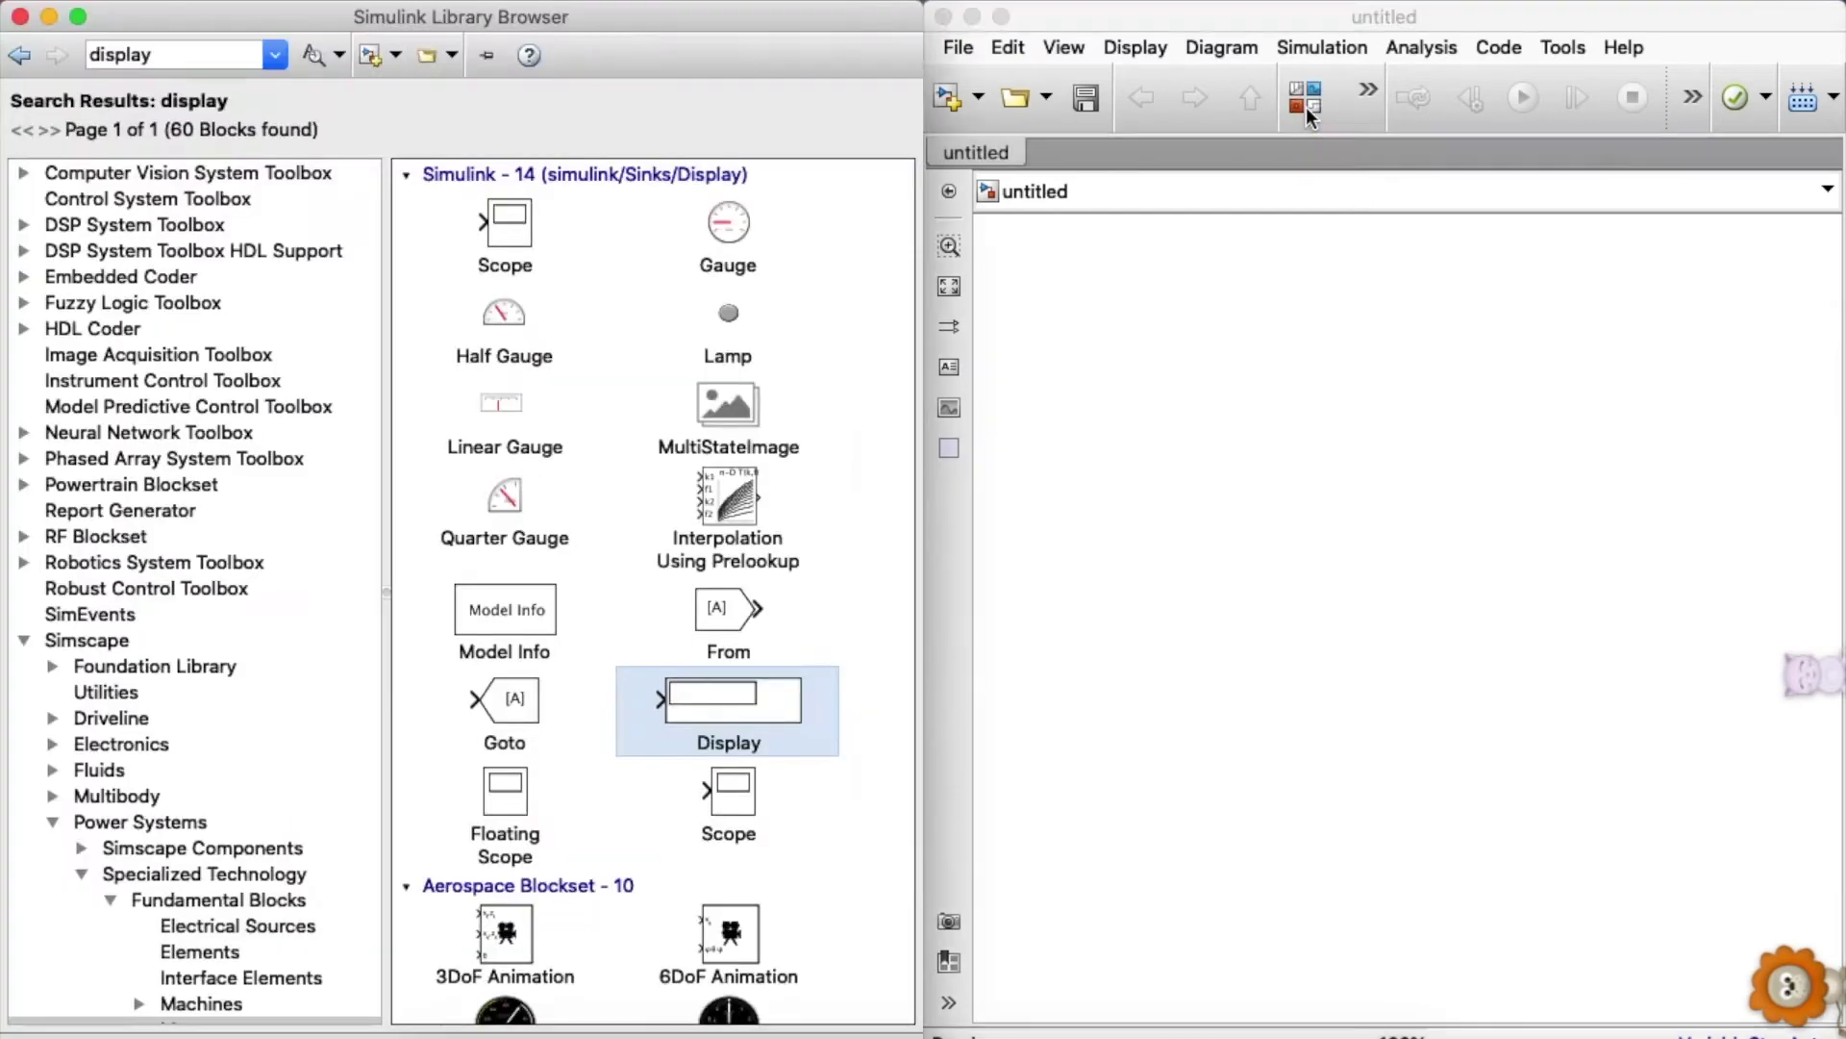
double_click(182, 55)
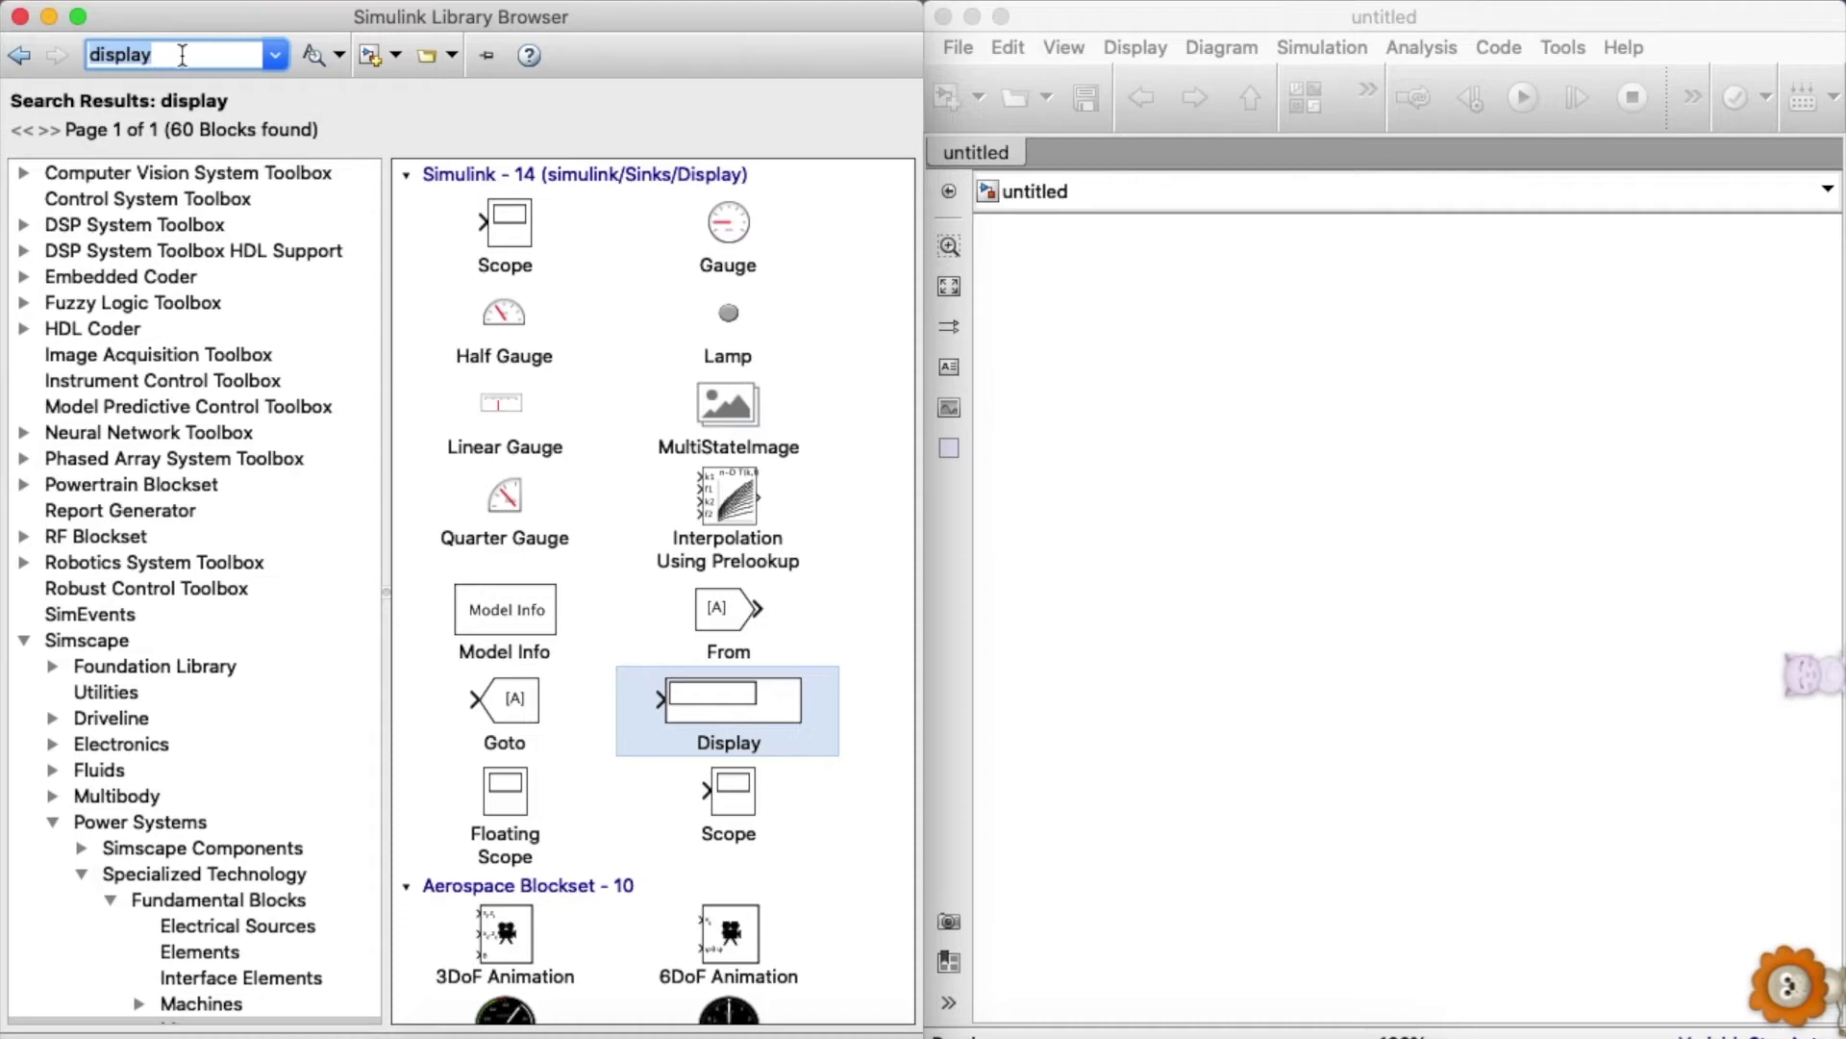
type("simscape")
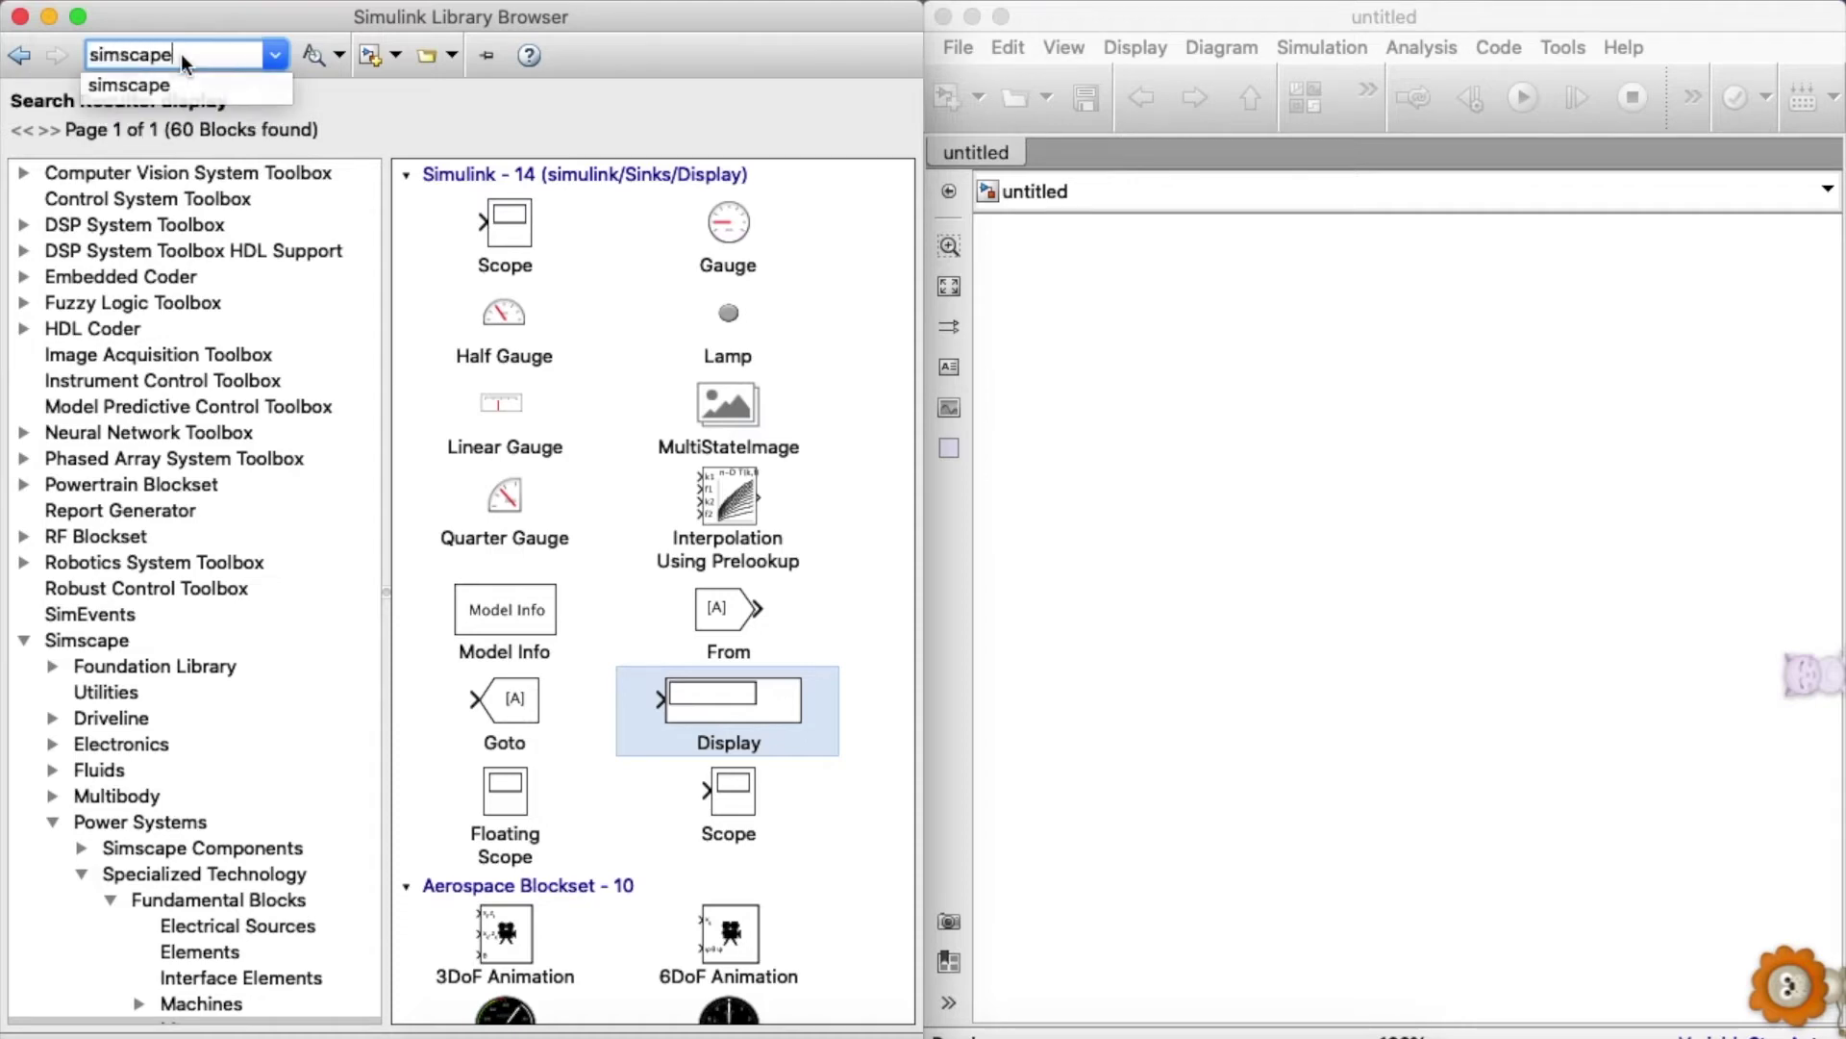
key("Return")
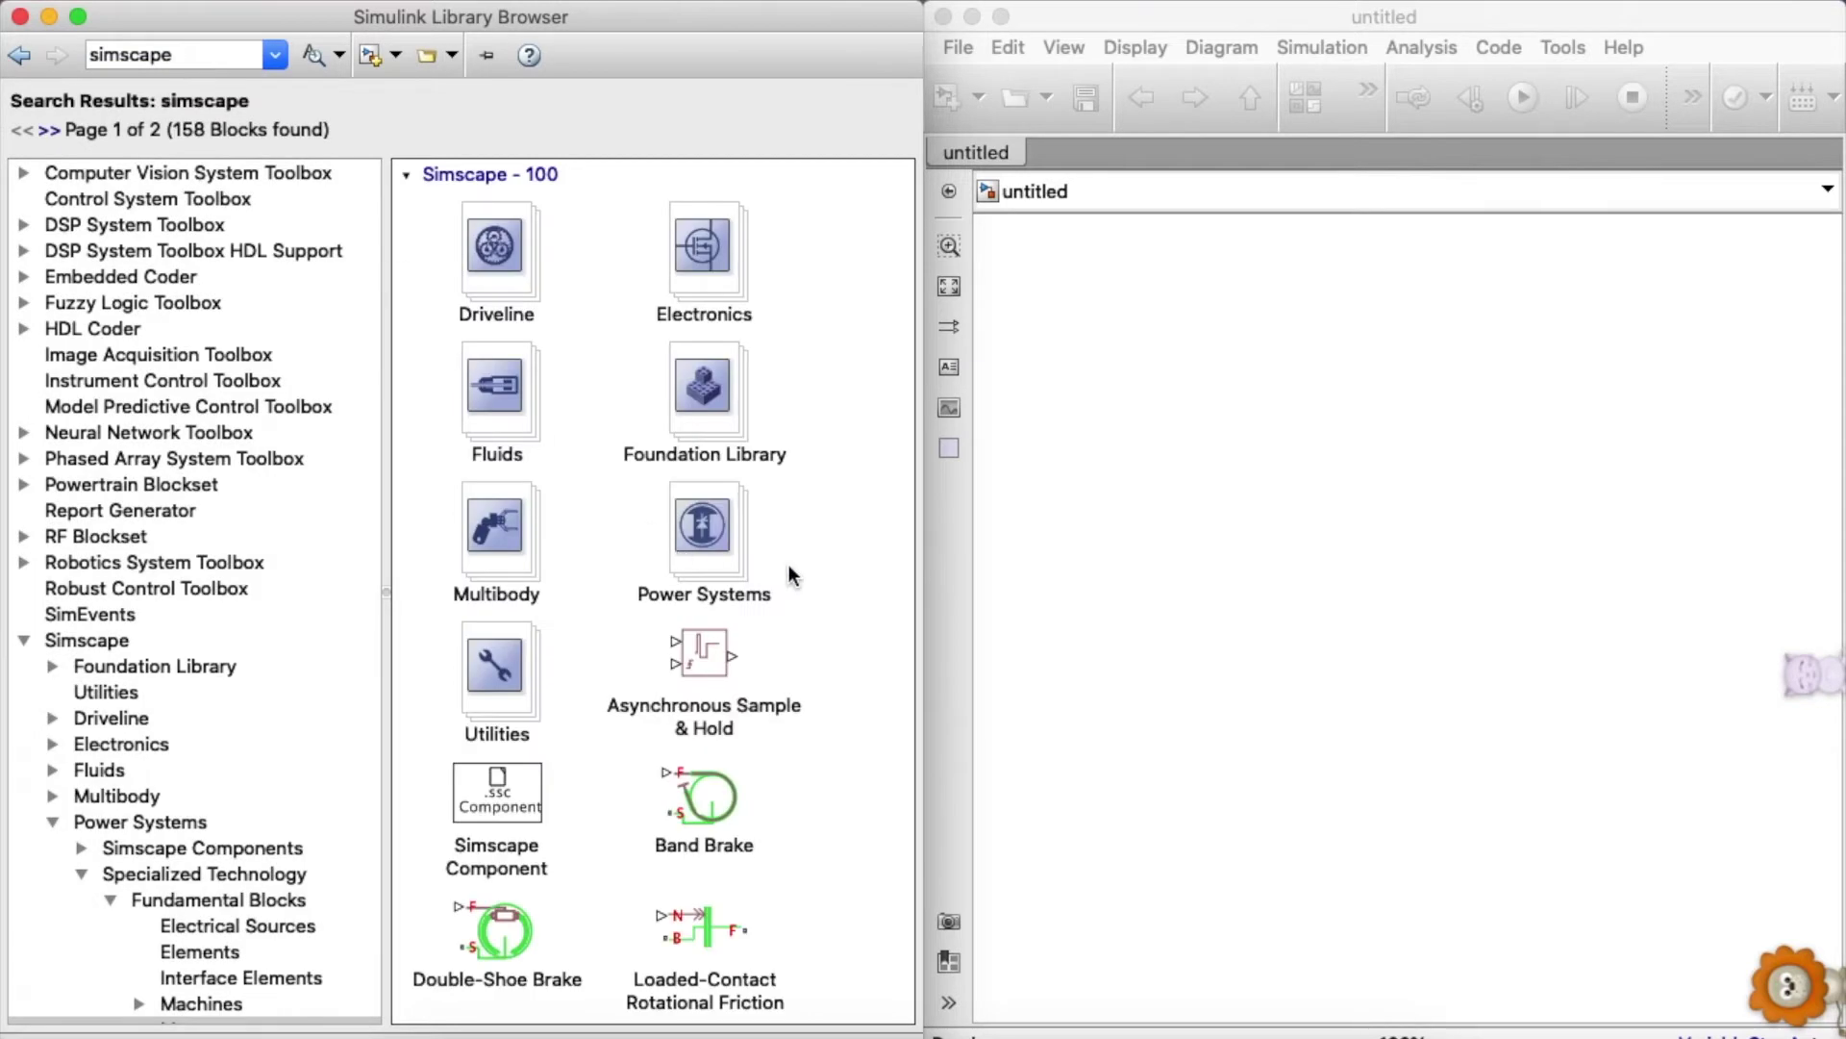
double_click(709, 522)
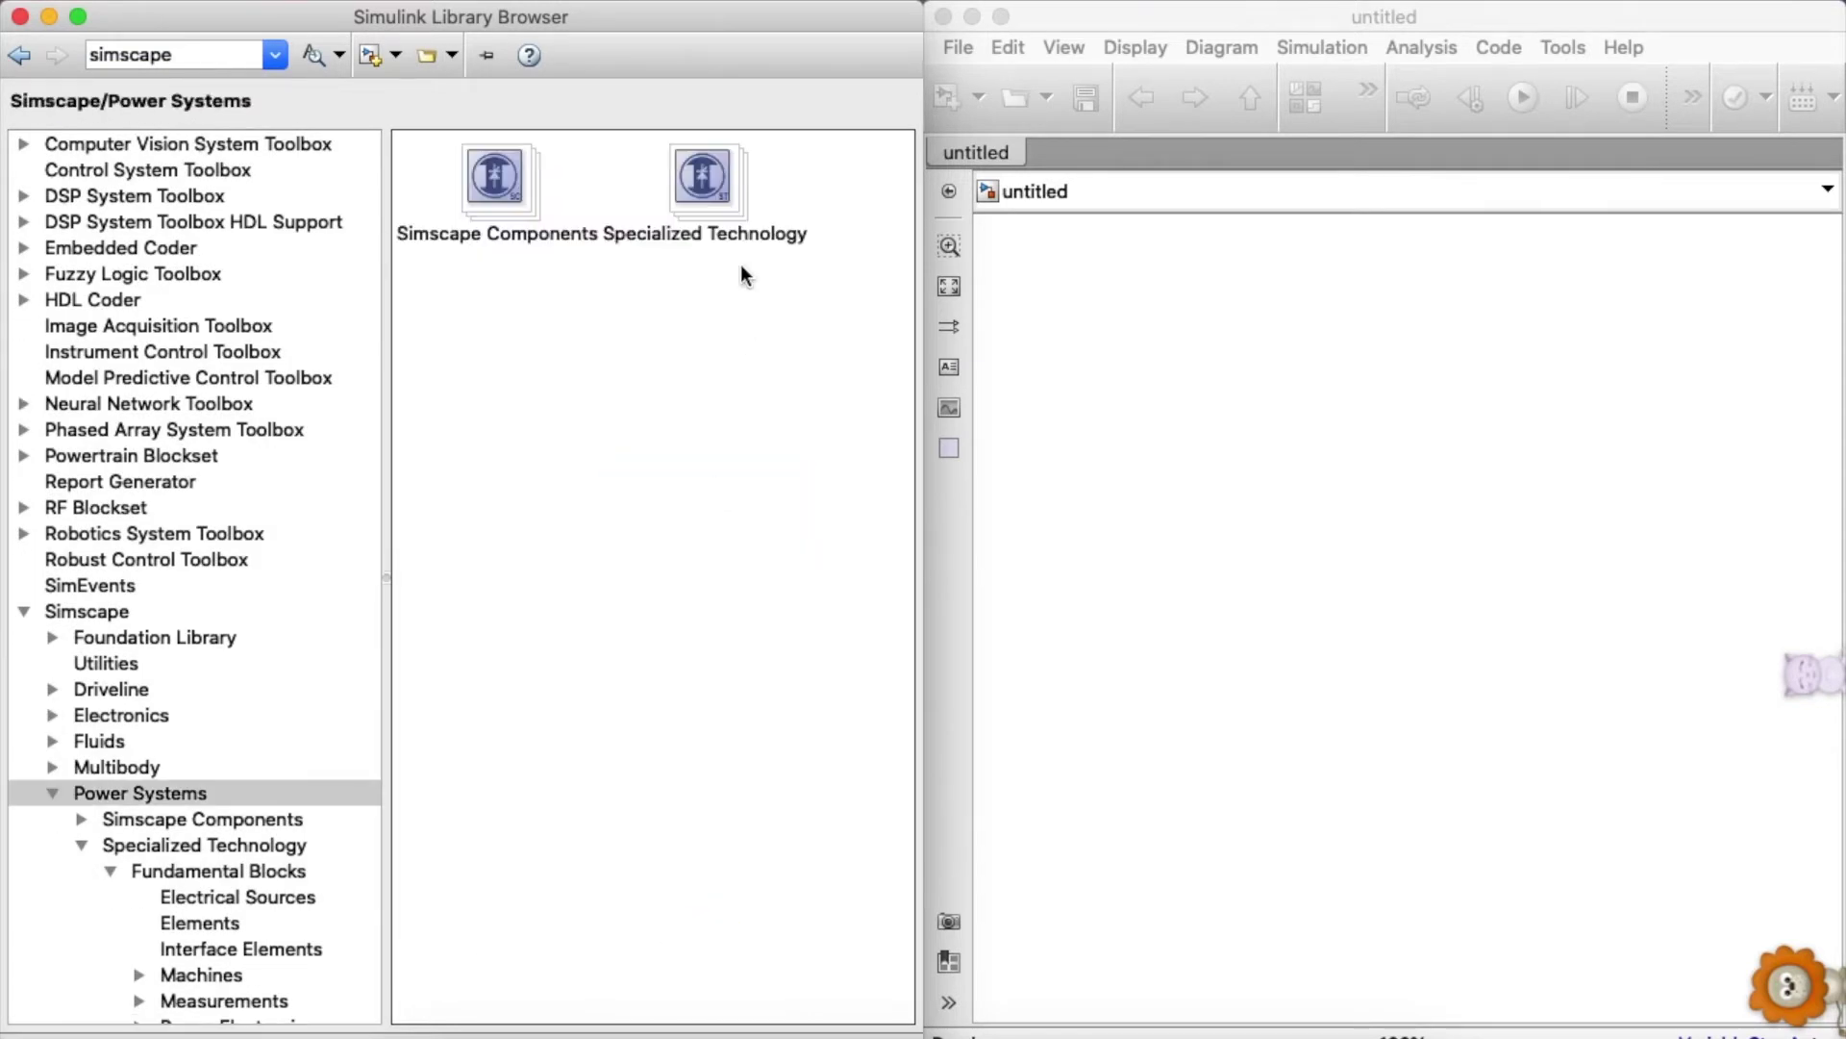
double_click(718, 198)
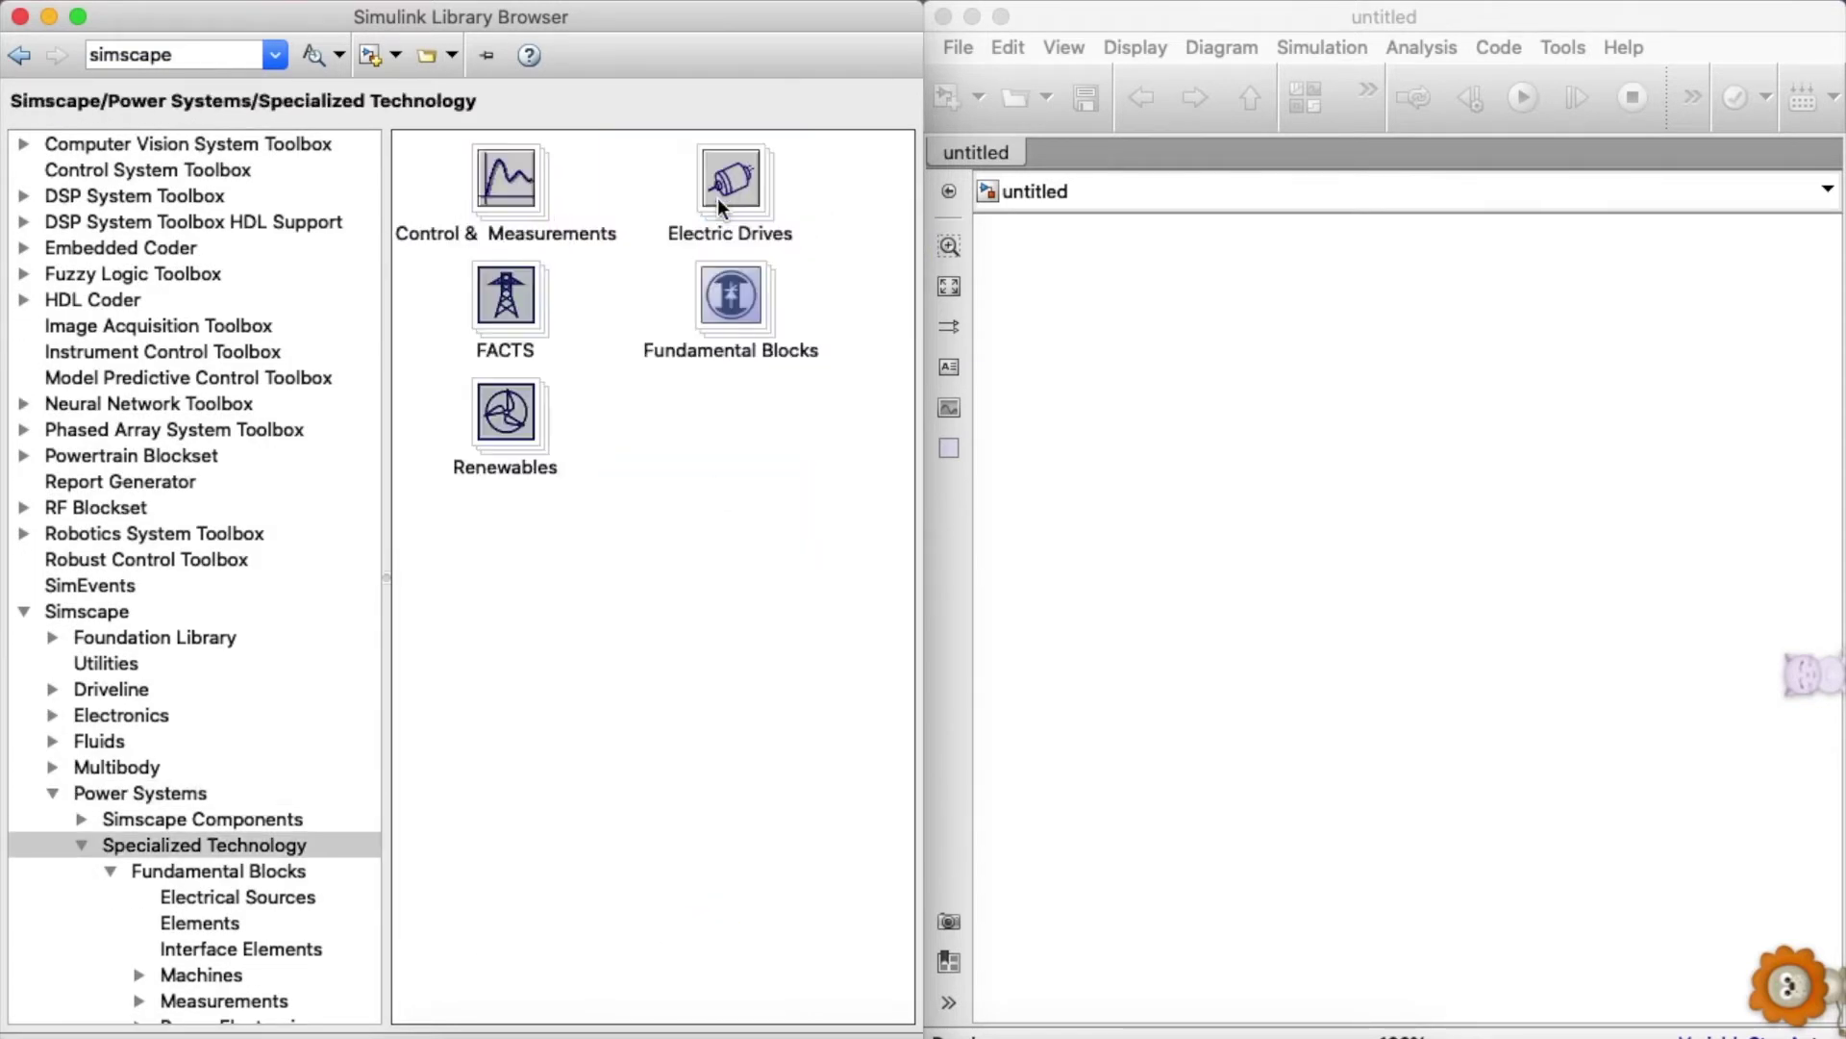
double_click(723, 306)
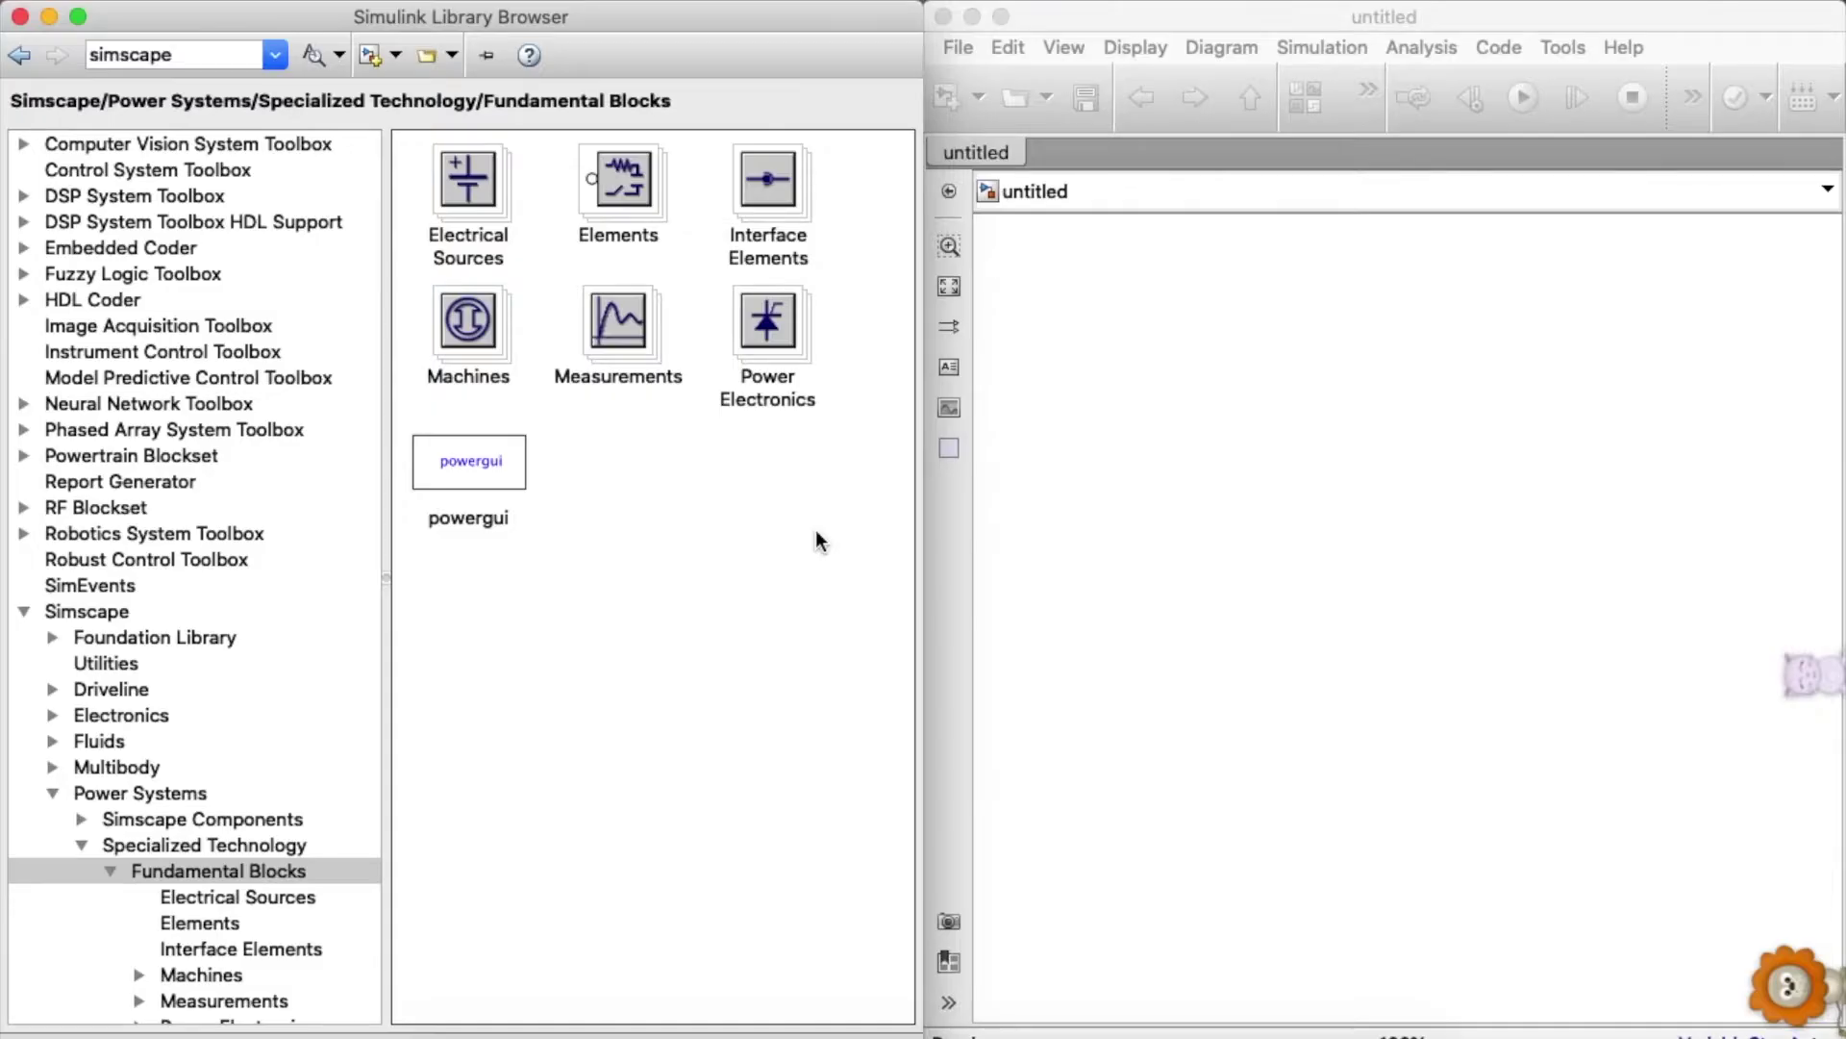
- Add a DC Voltage Source, a Diode and a Mosfet to the model
double_click(471, 204)
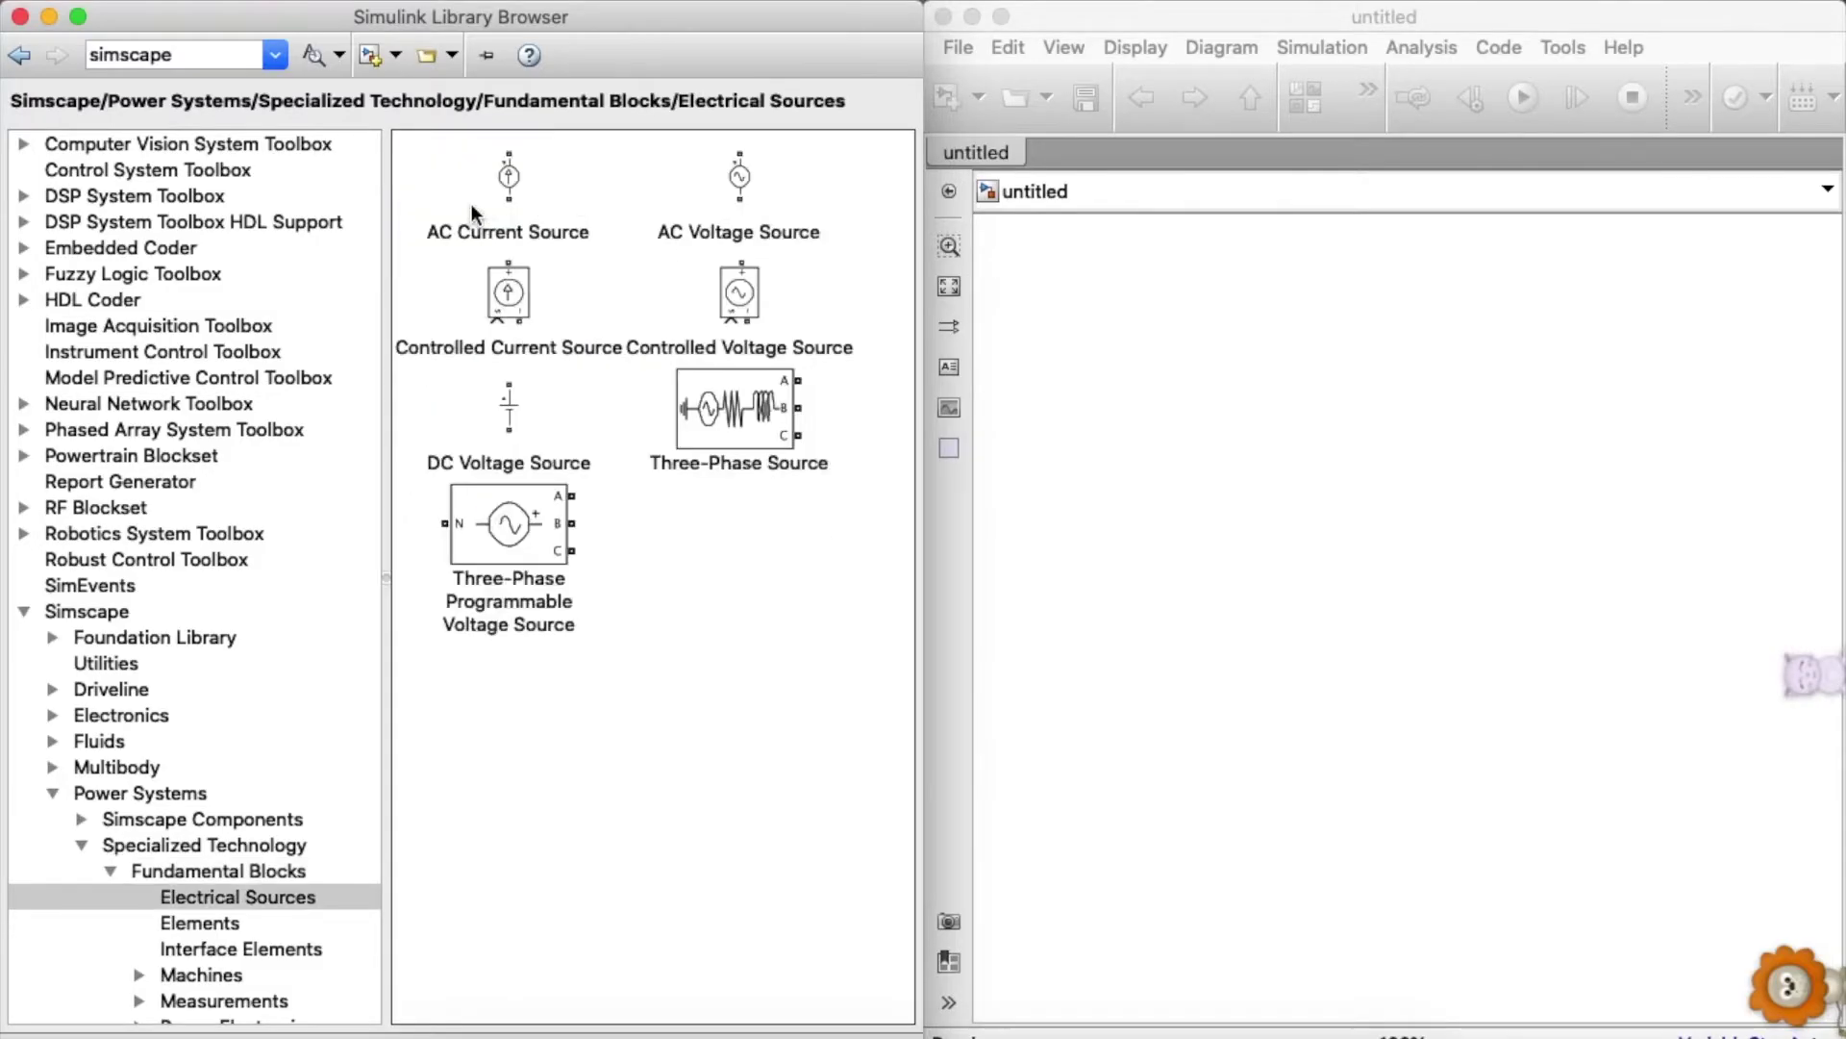
left_click_drag(498, 401, 1146, 527)
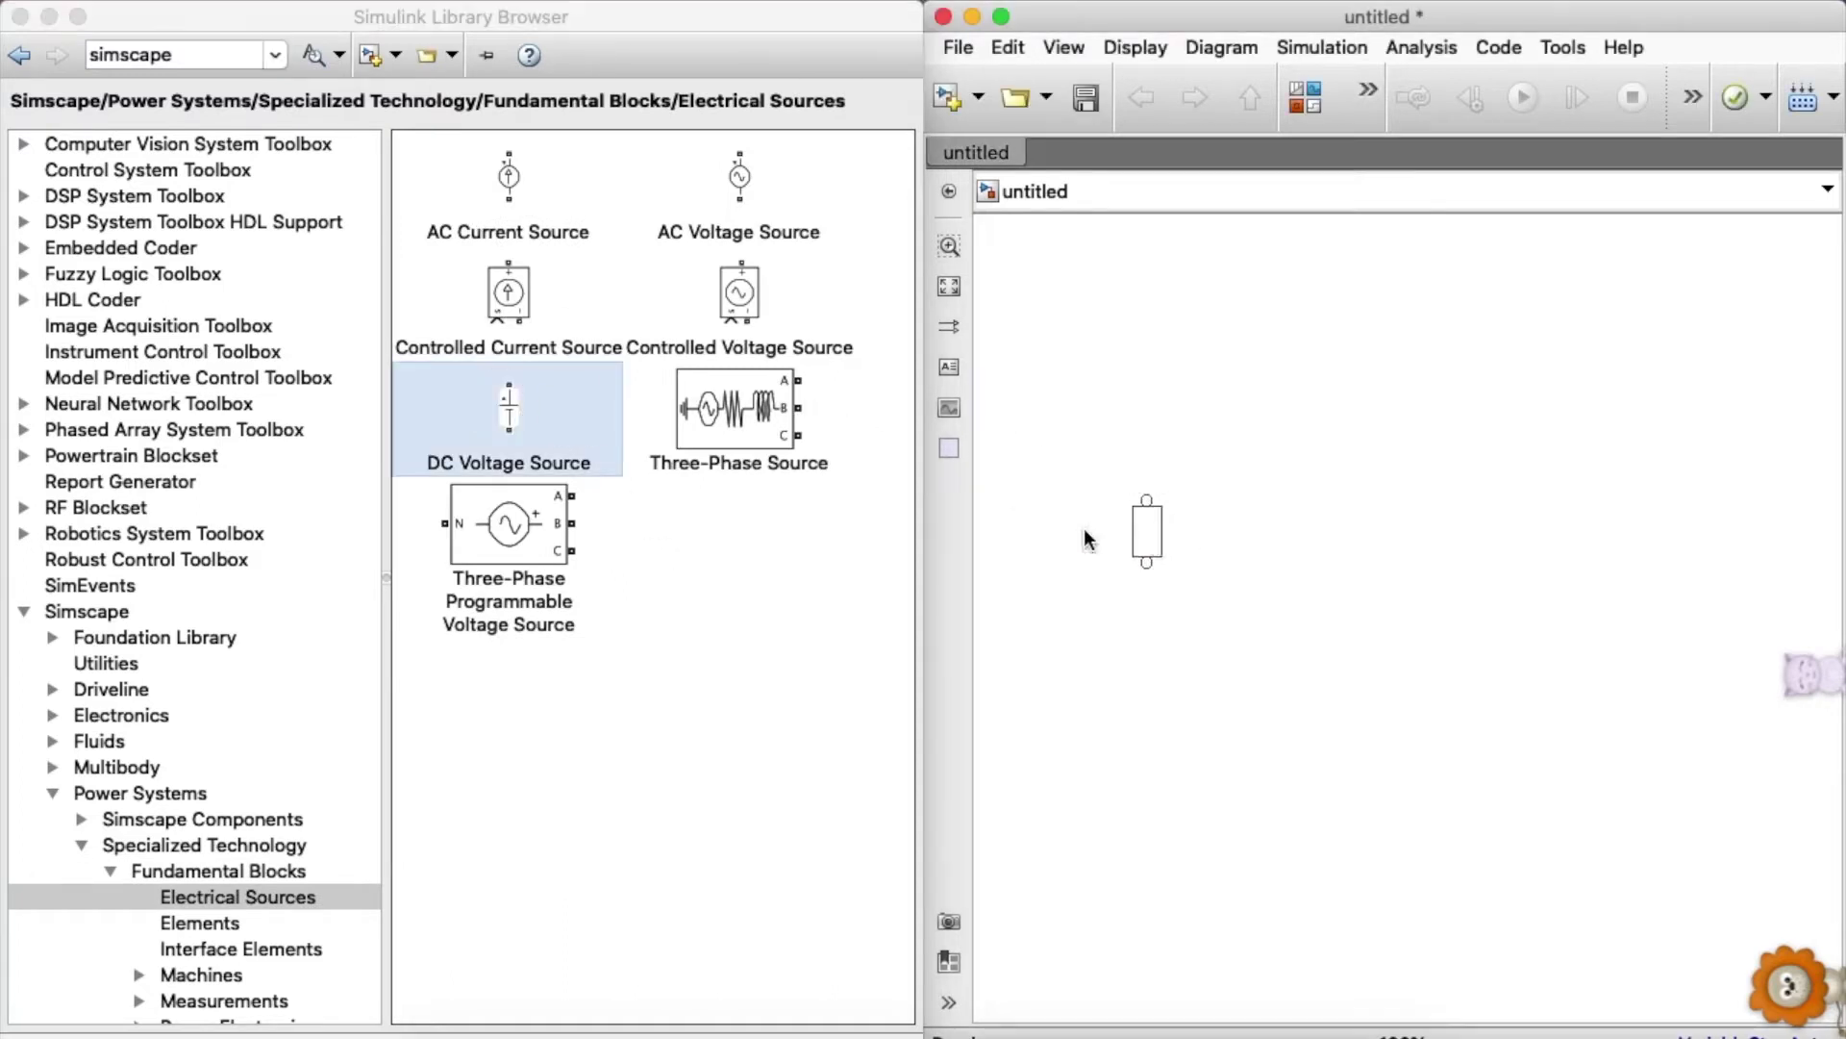
double_click(187, 53)
type("diode")
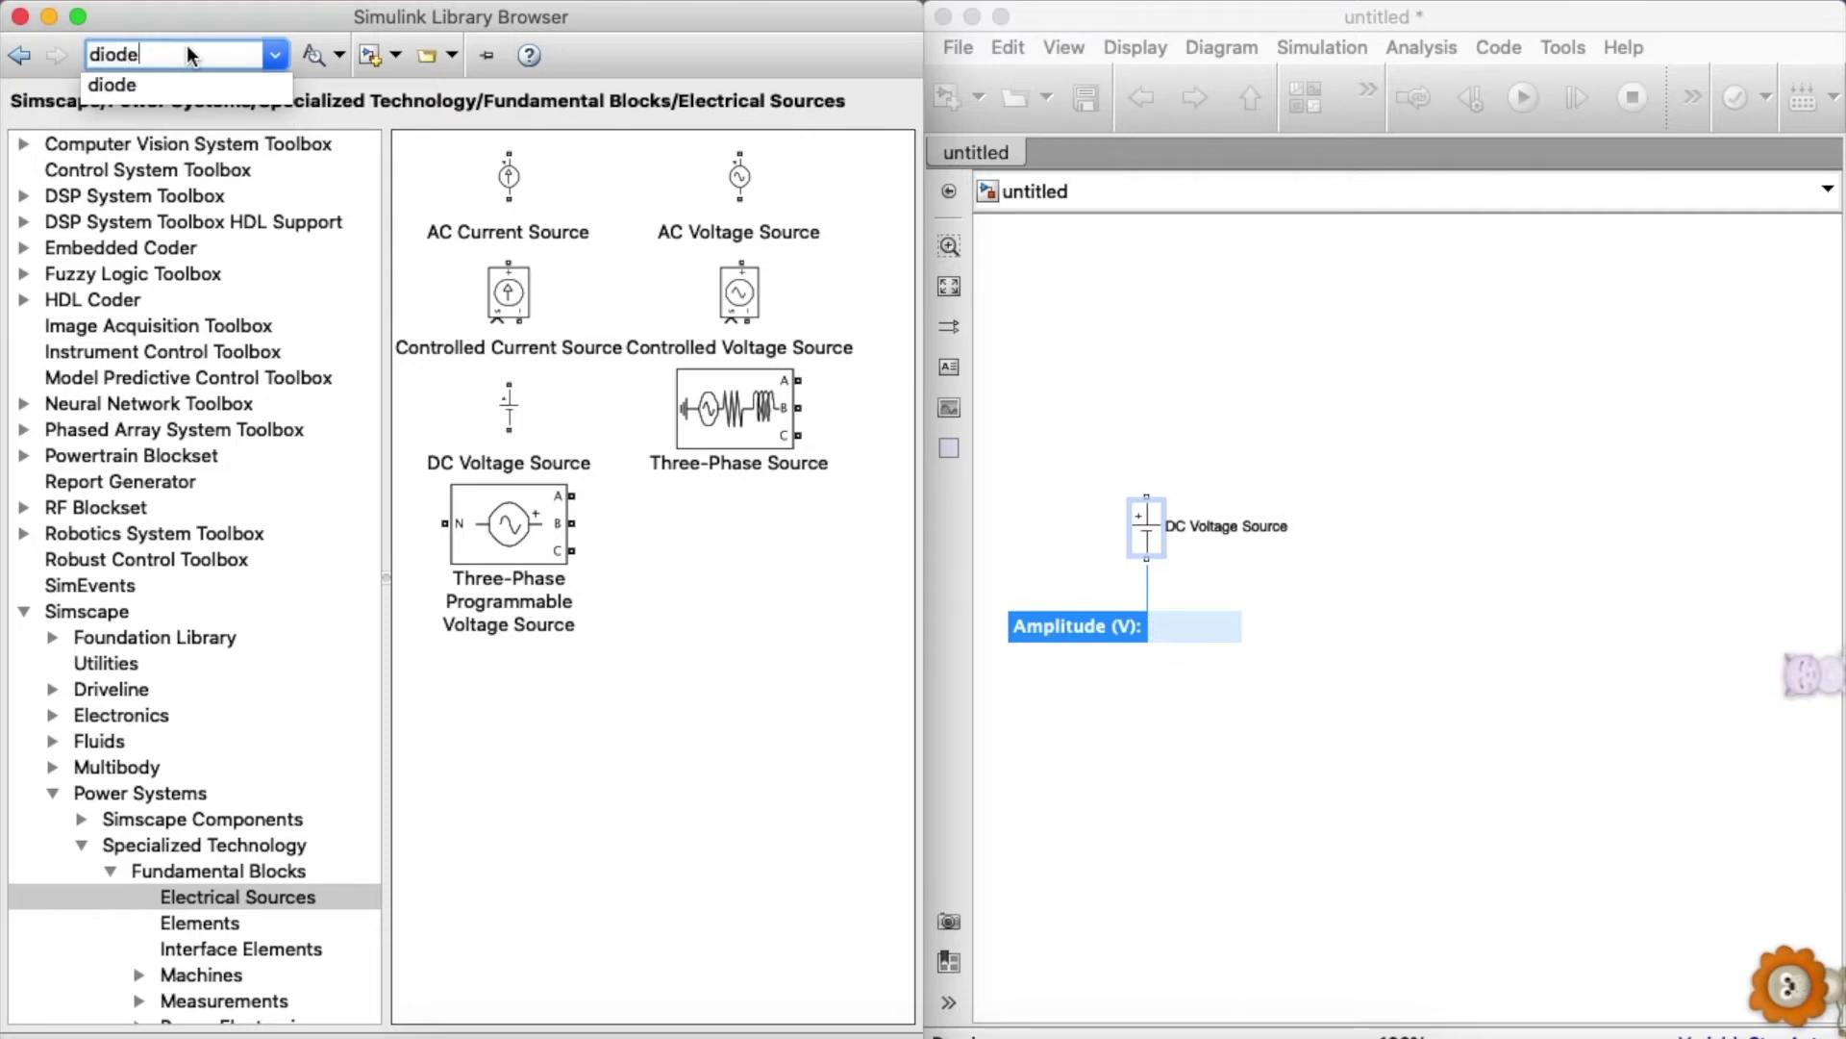
key("Return")
scroll(654, 591, "down", 10)
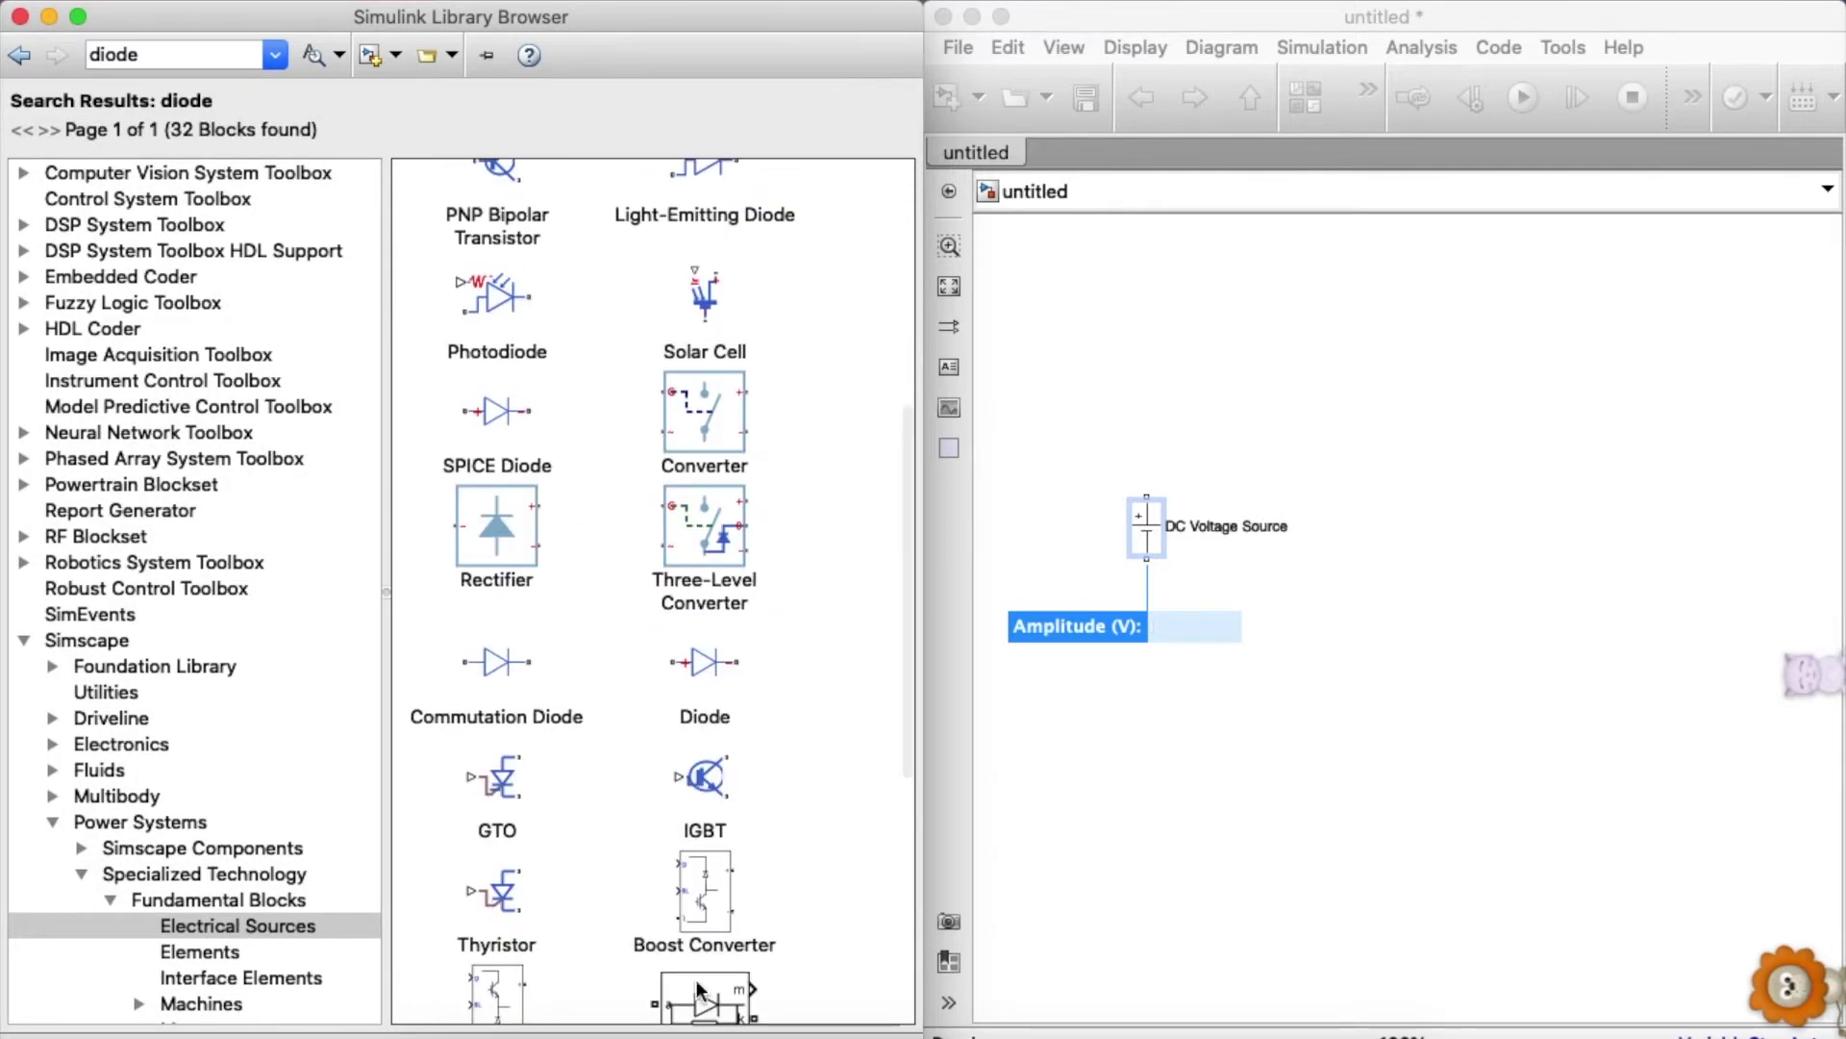
left_click_drag(704, 884, 1558, 394)
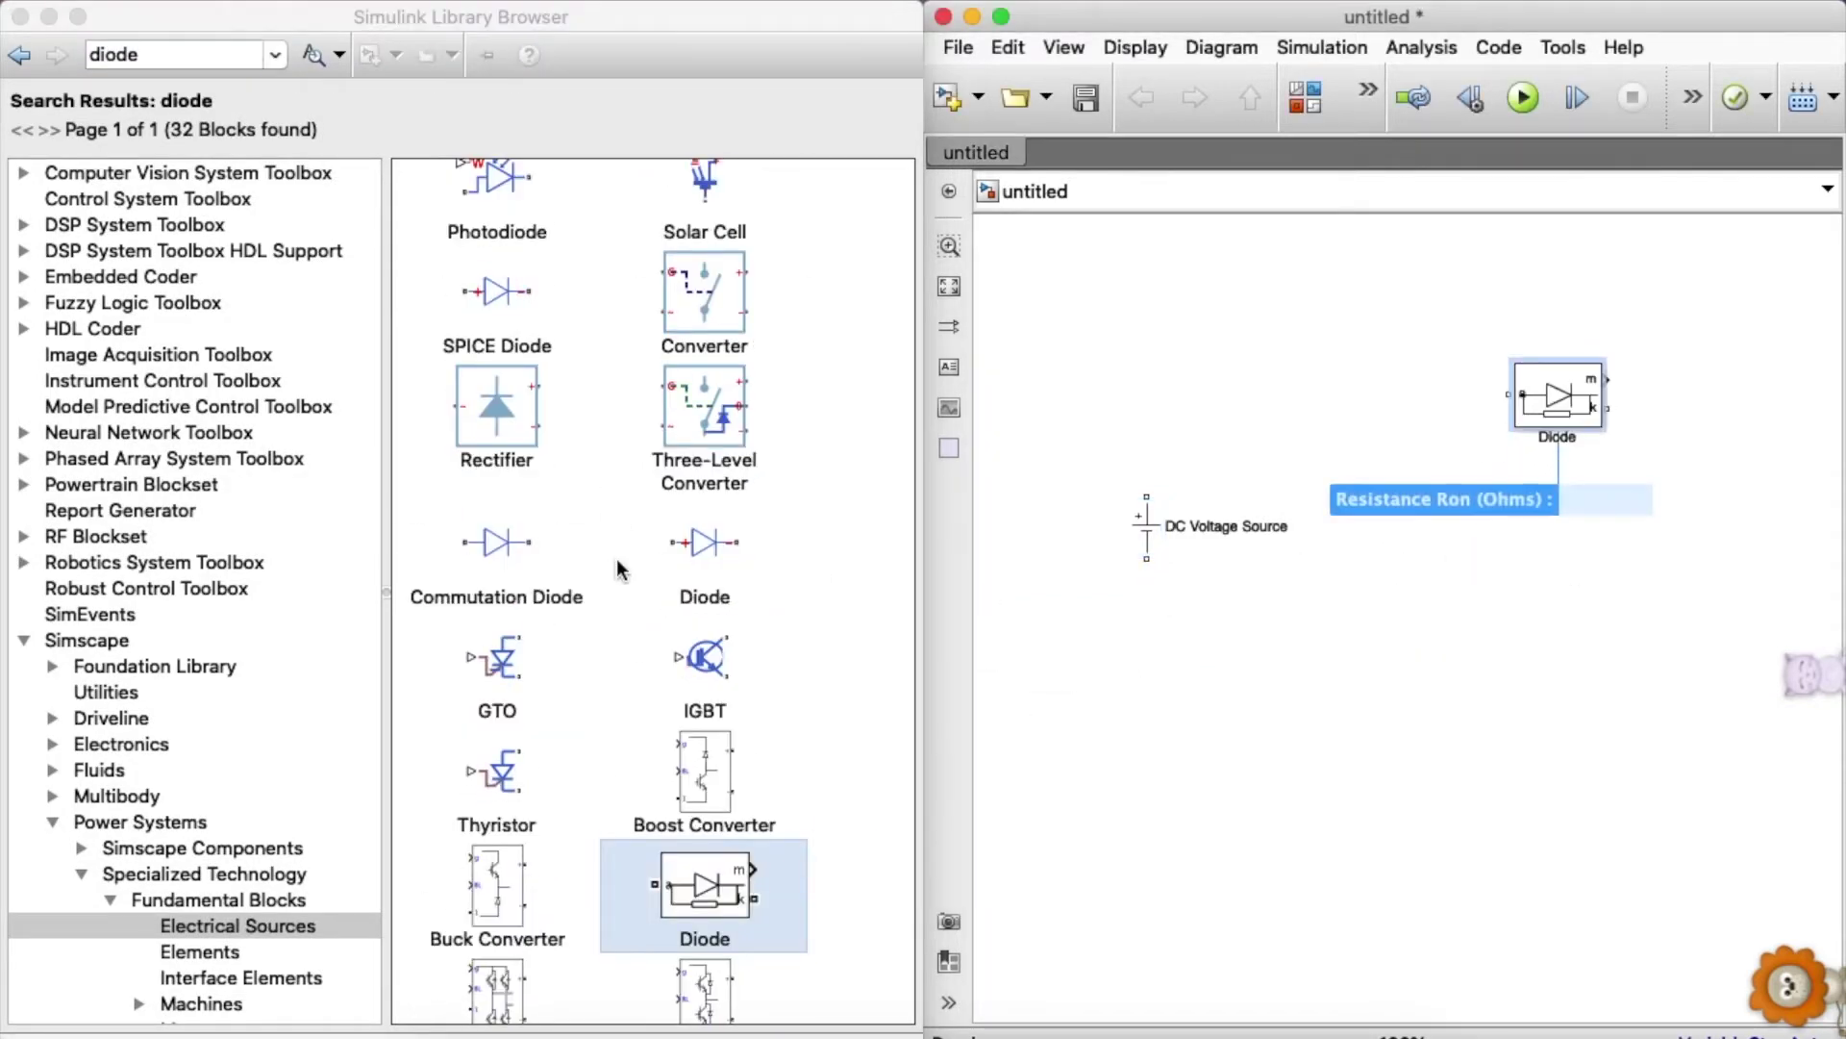
scroll(618, 567, "down", 3)
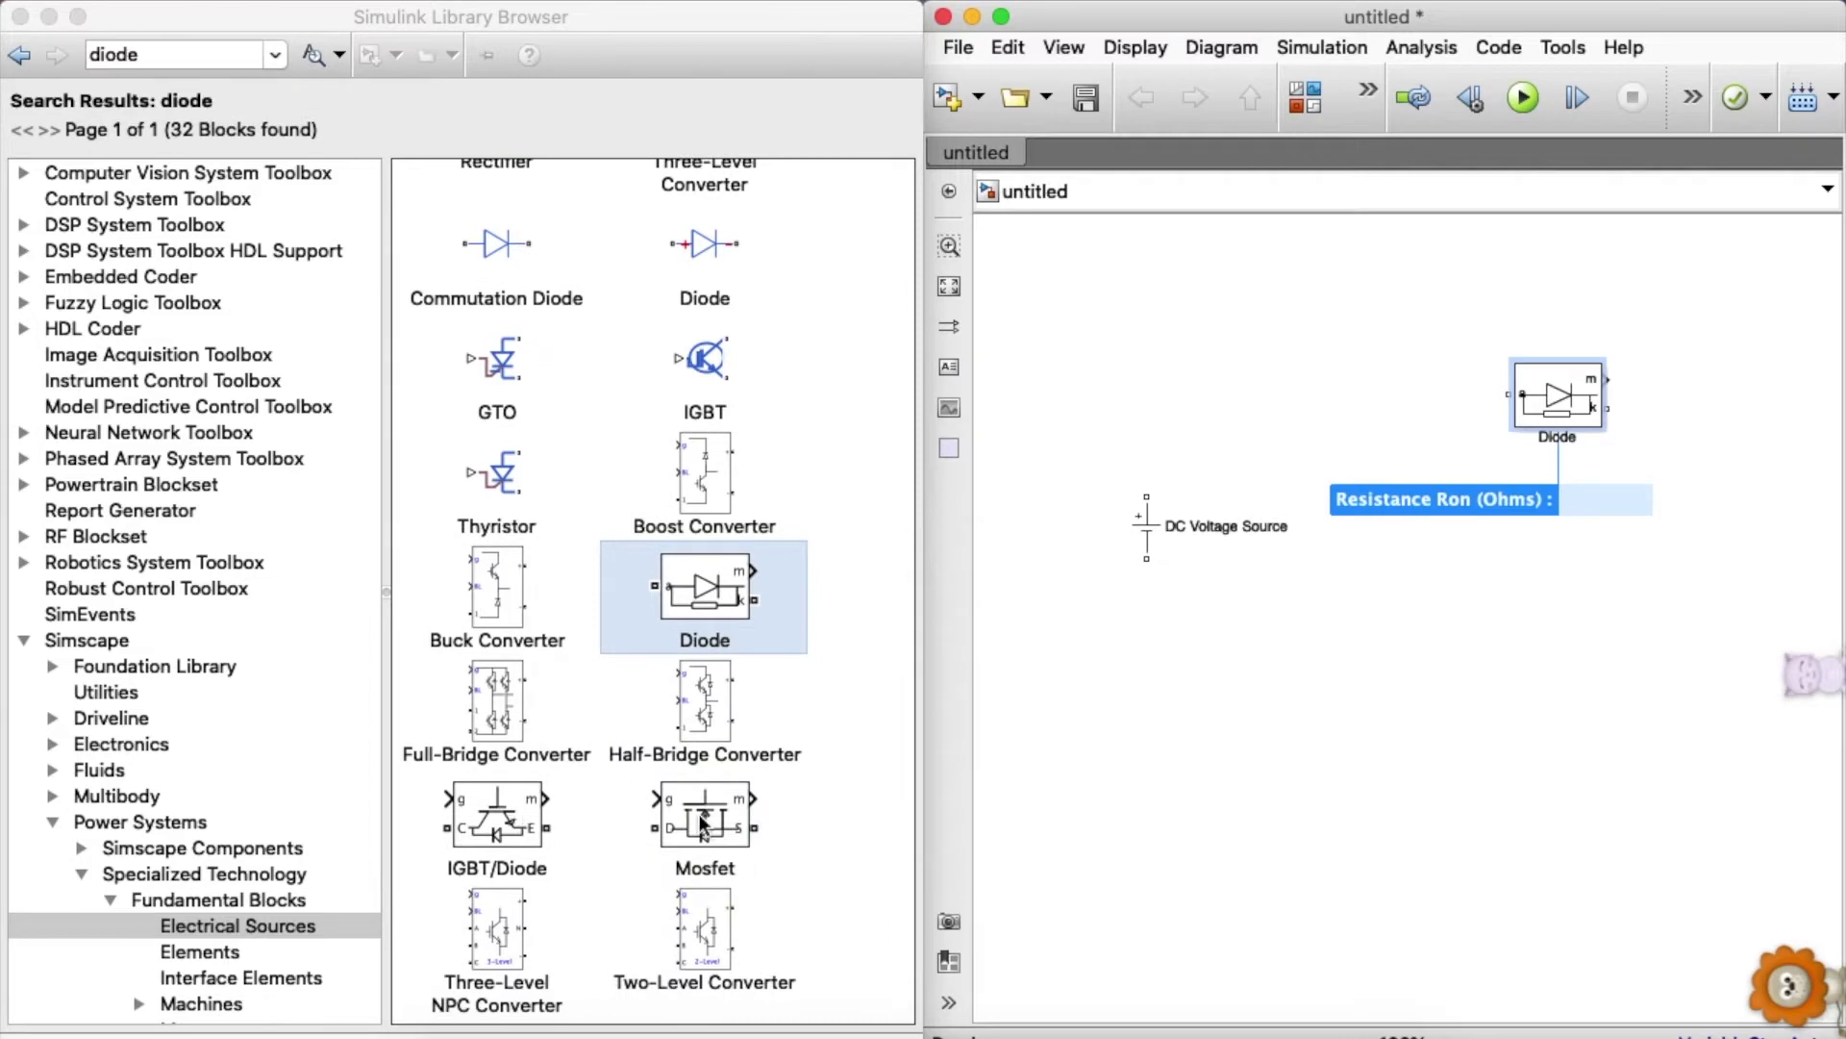
left_click_drag(703, 825, 1327, 399)
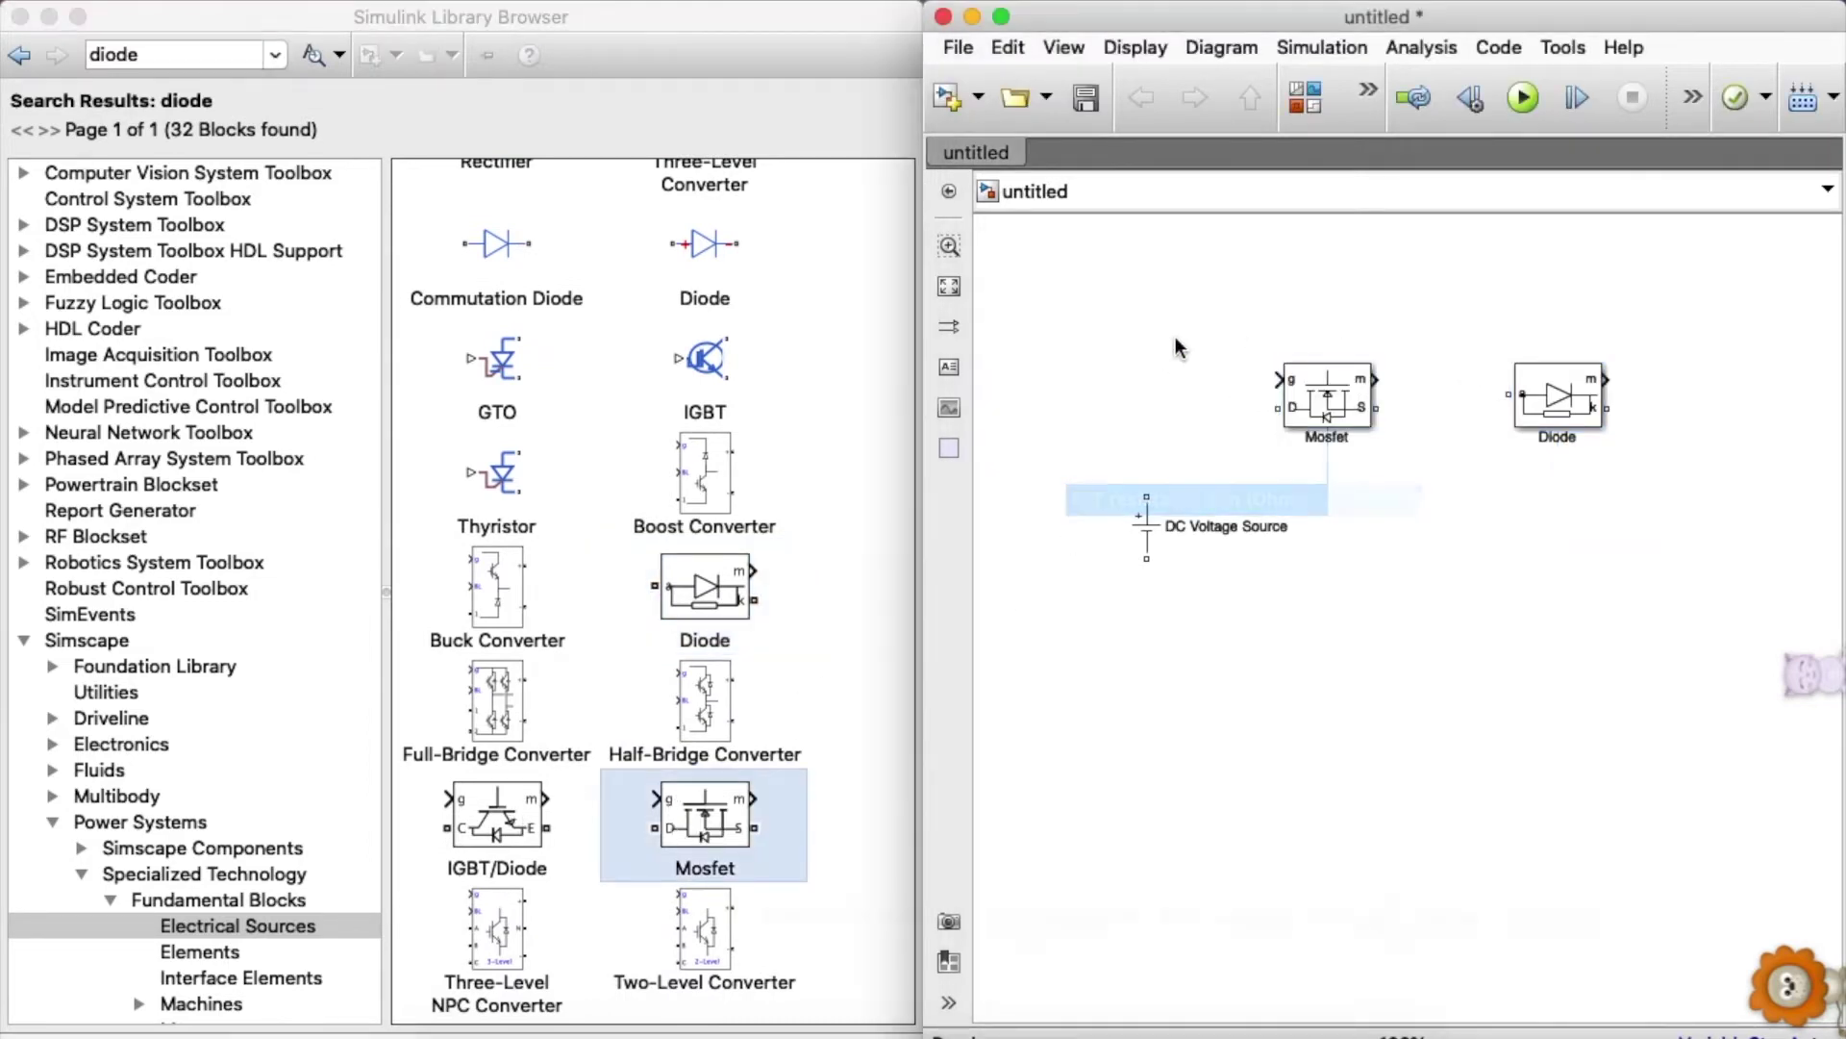
- Search the library for 'rlc branch' blocks
scroll(720, 612, "up", 10)
left_click(166, 59)
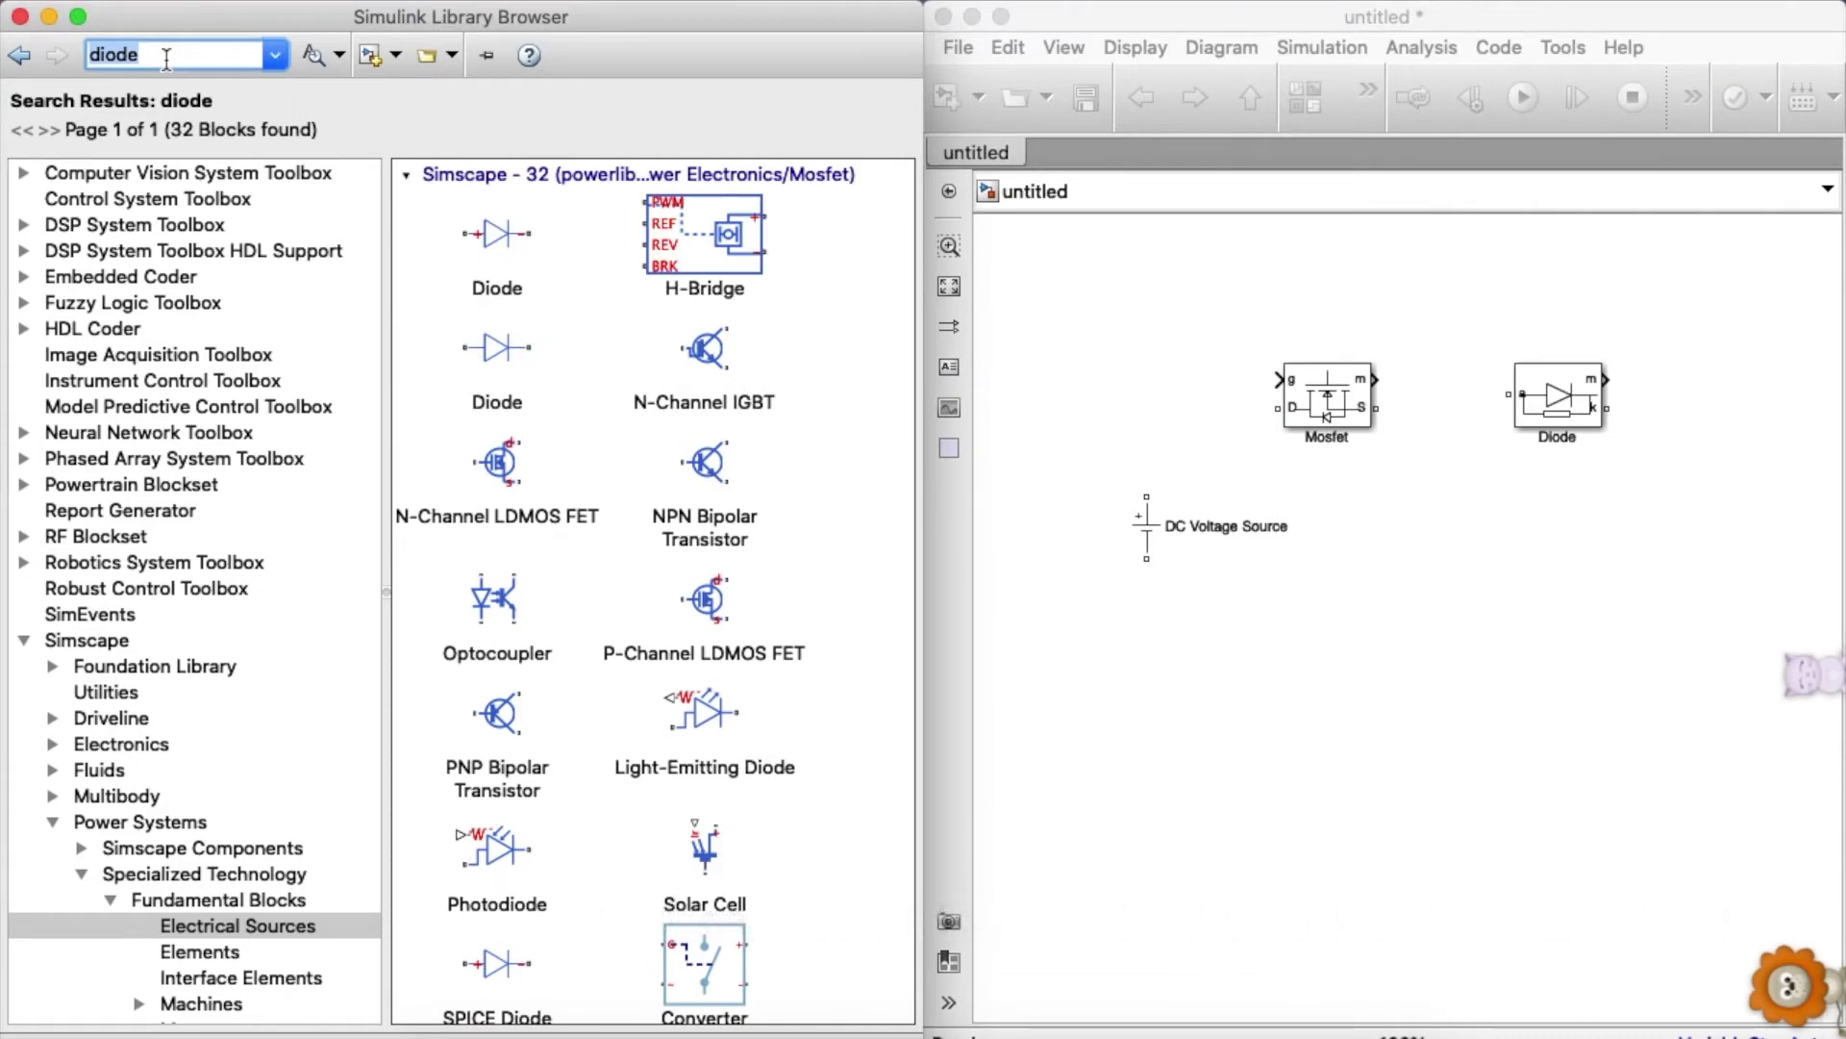
type("rlc")
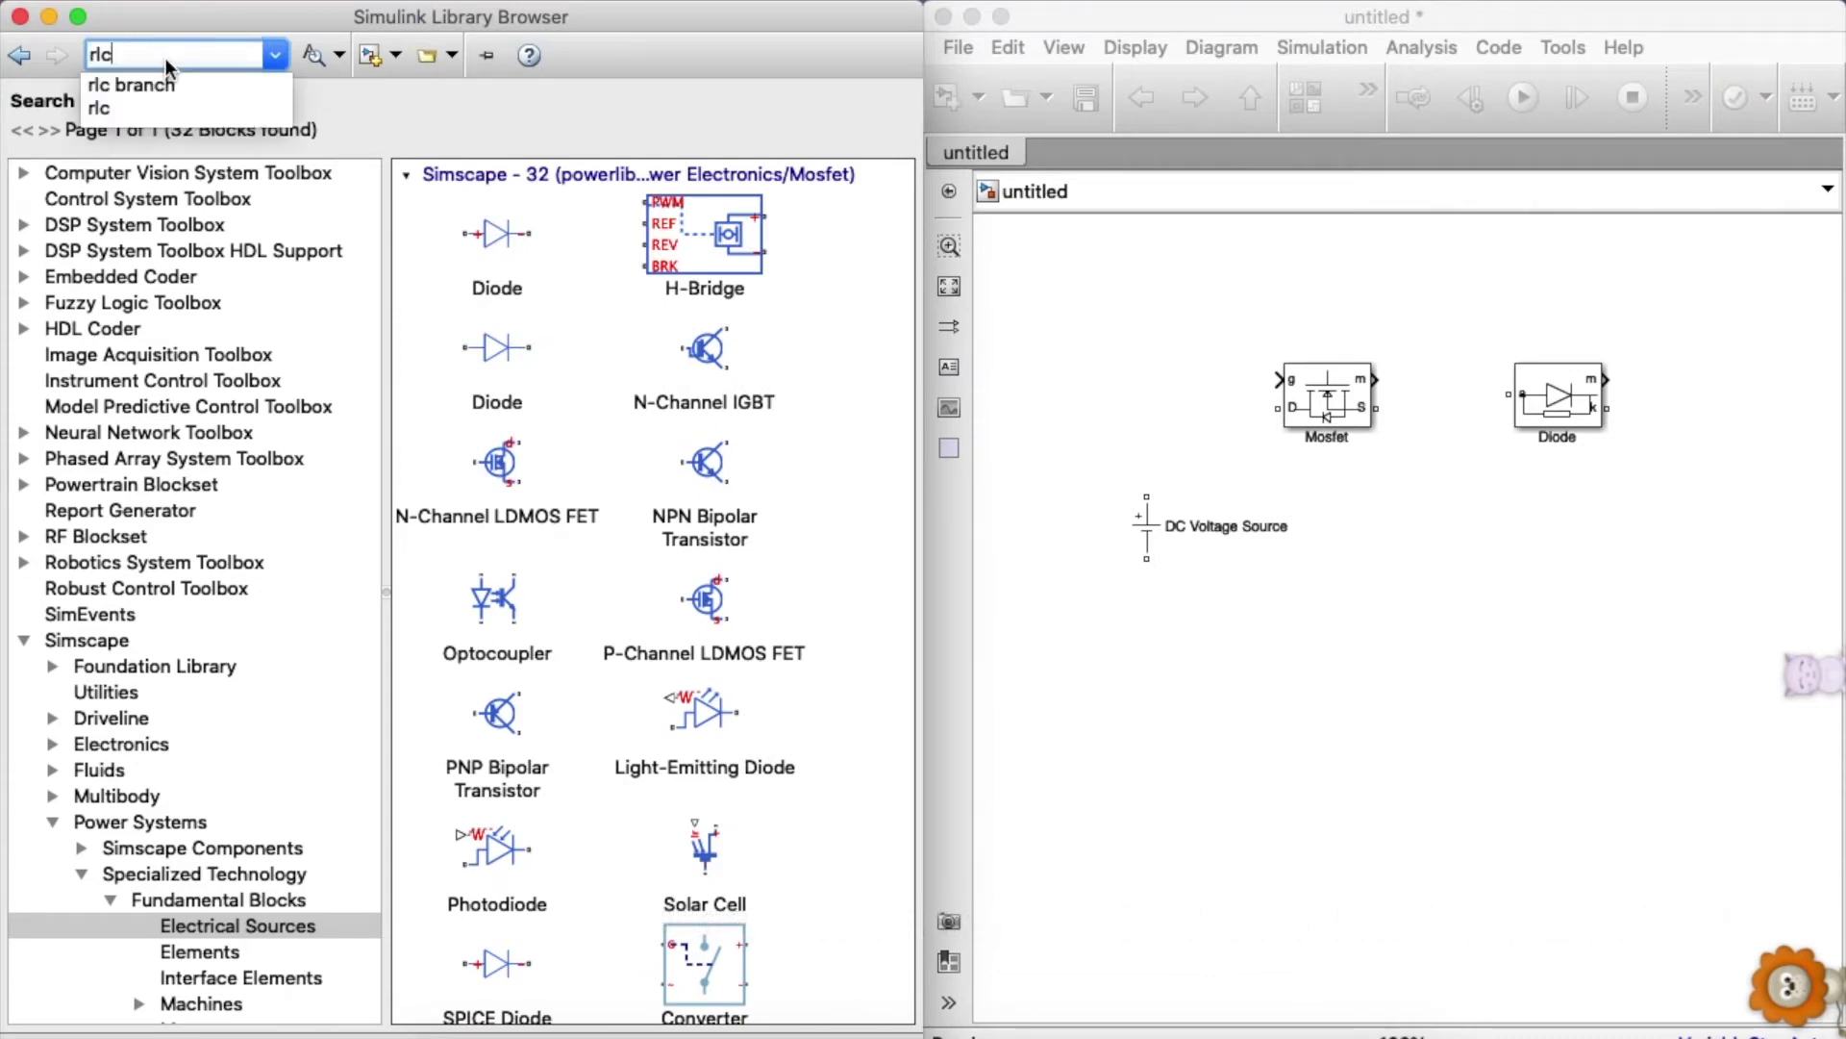
type(" branch")
key("Return")
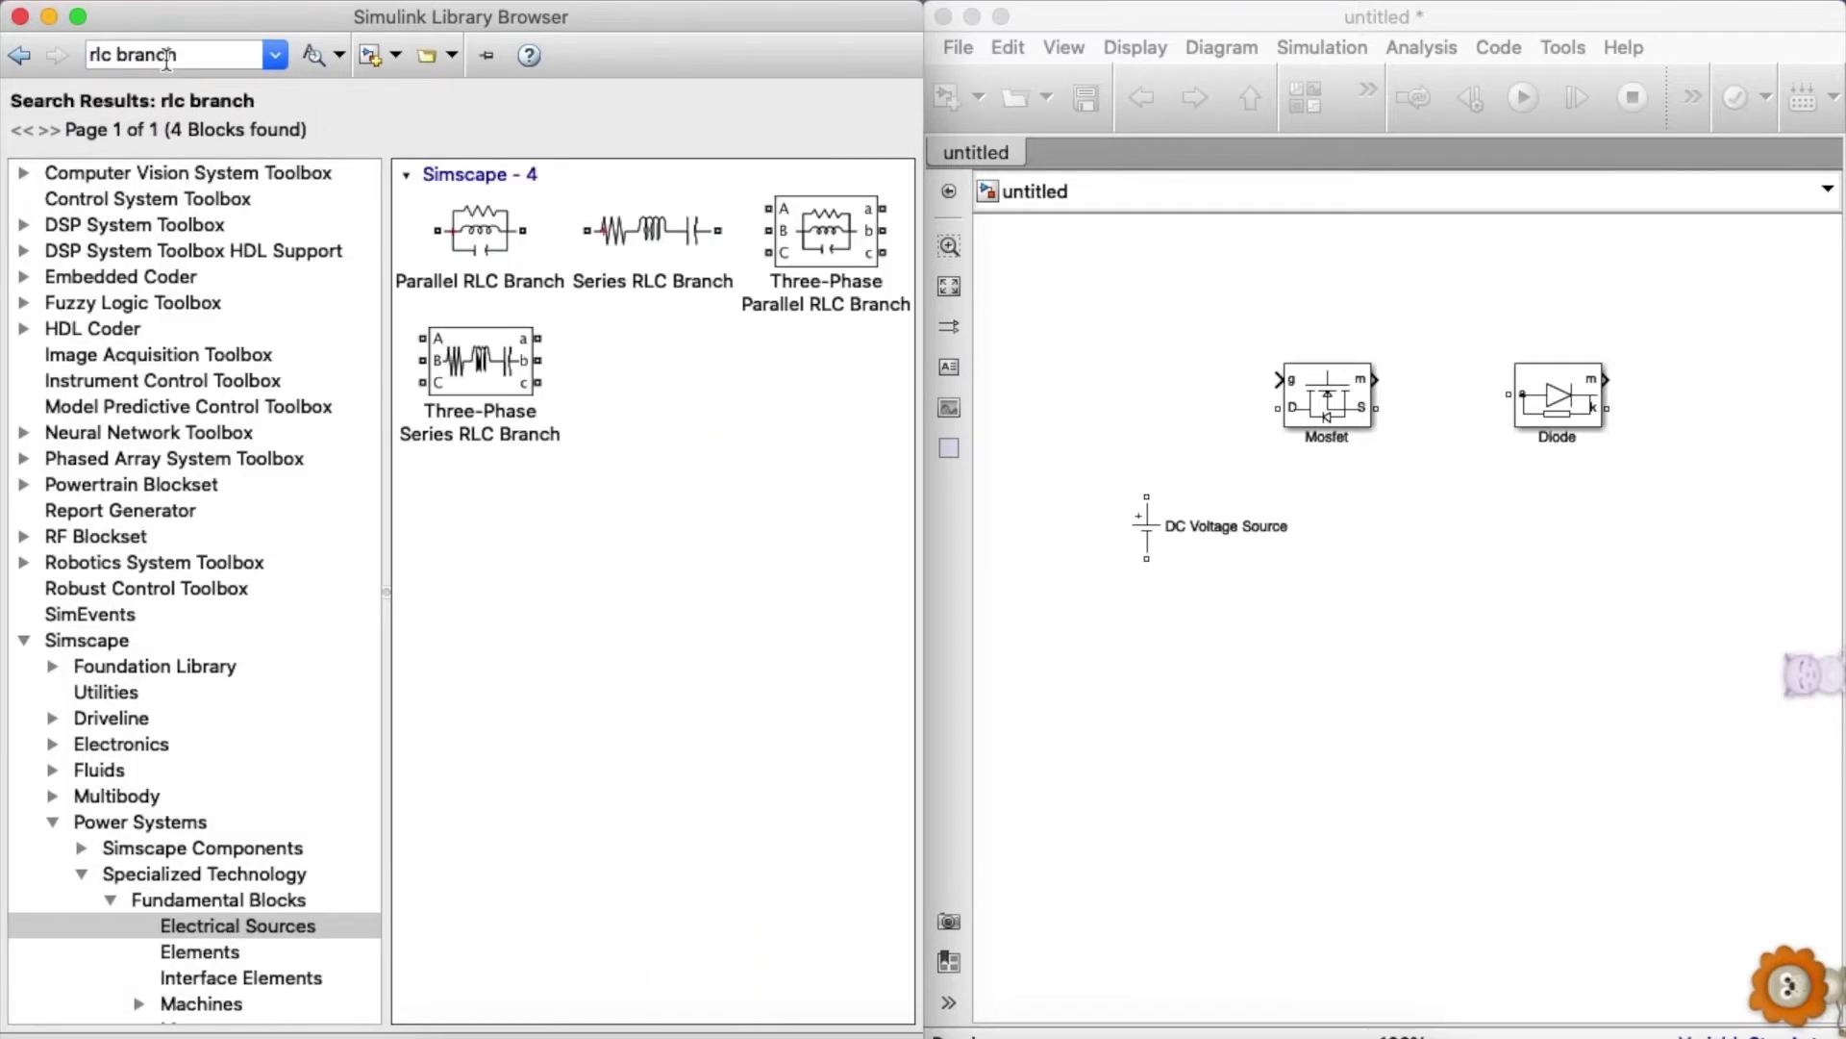
- Place a Series RLC Branch in the model and set its branch type to R
left_click(709, 289)
left_click_drag(709, 288, 1238, 762)
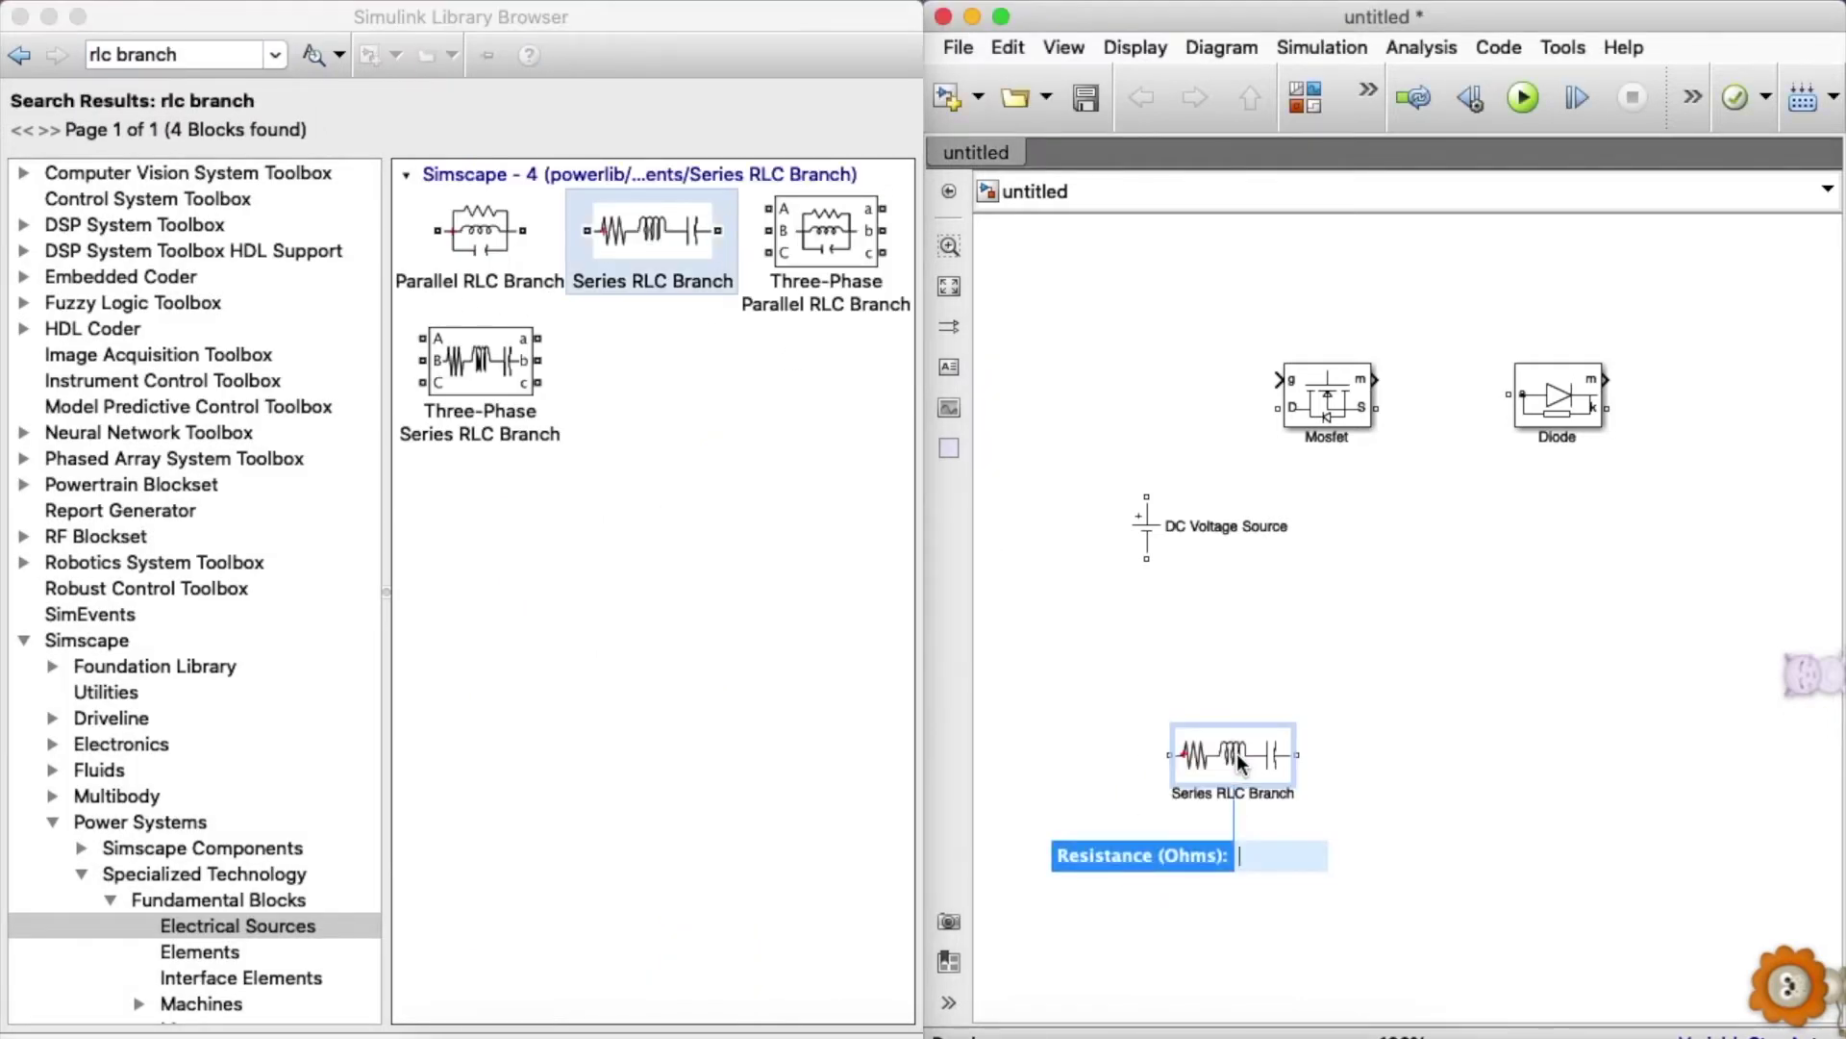
left_click(1118, 712)
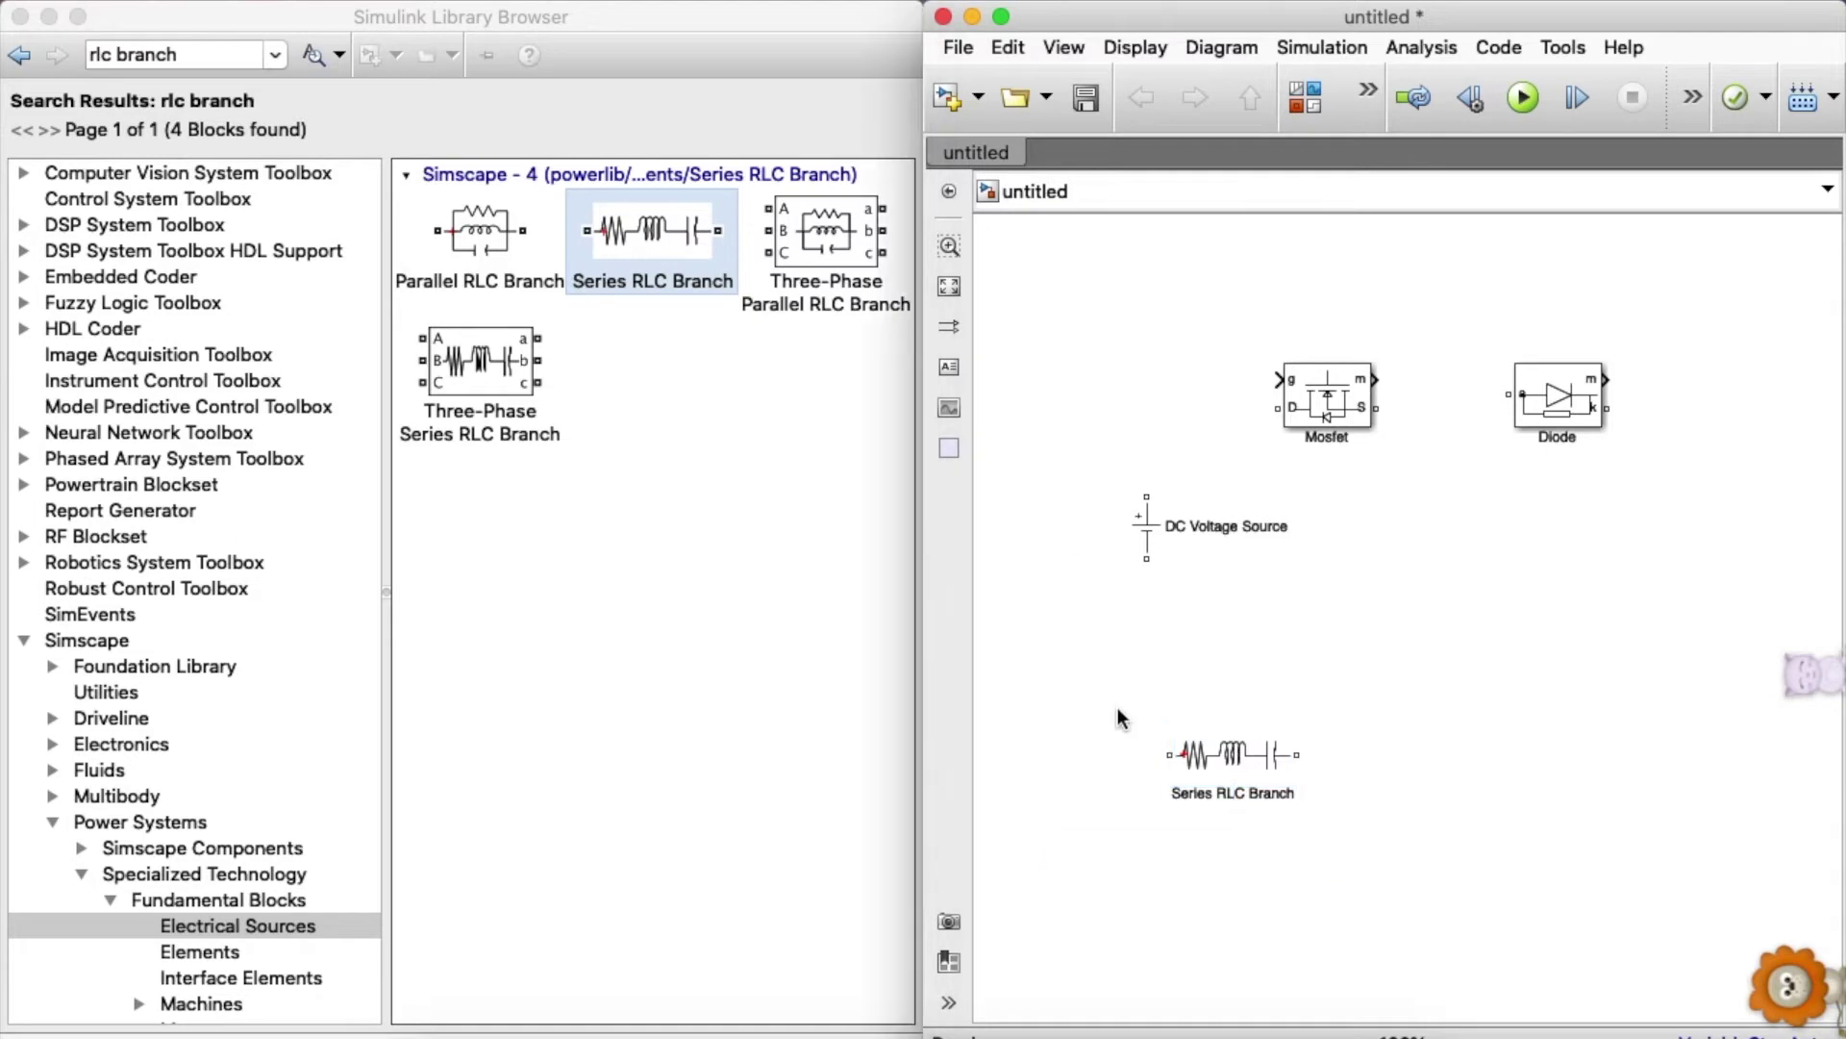
double_click(1220, 754)
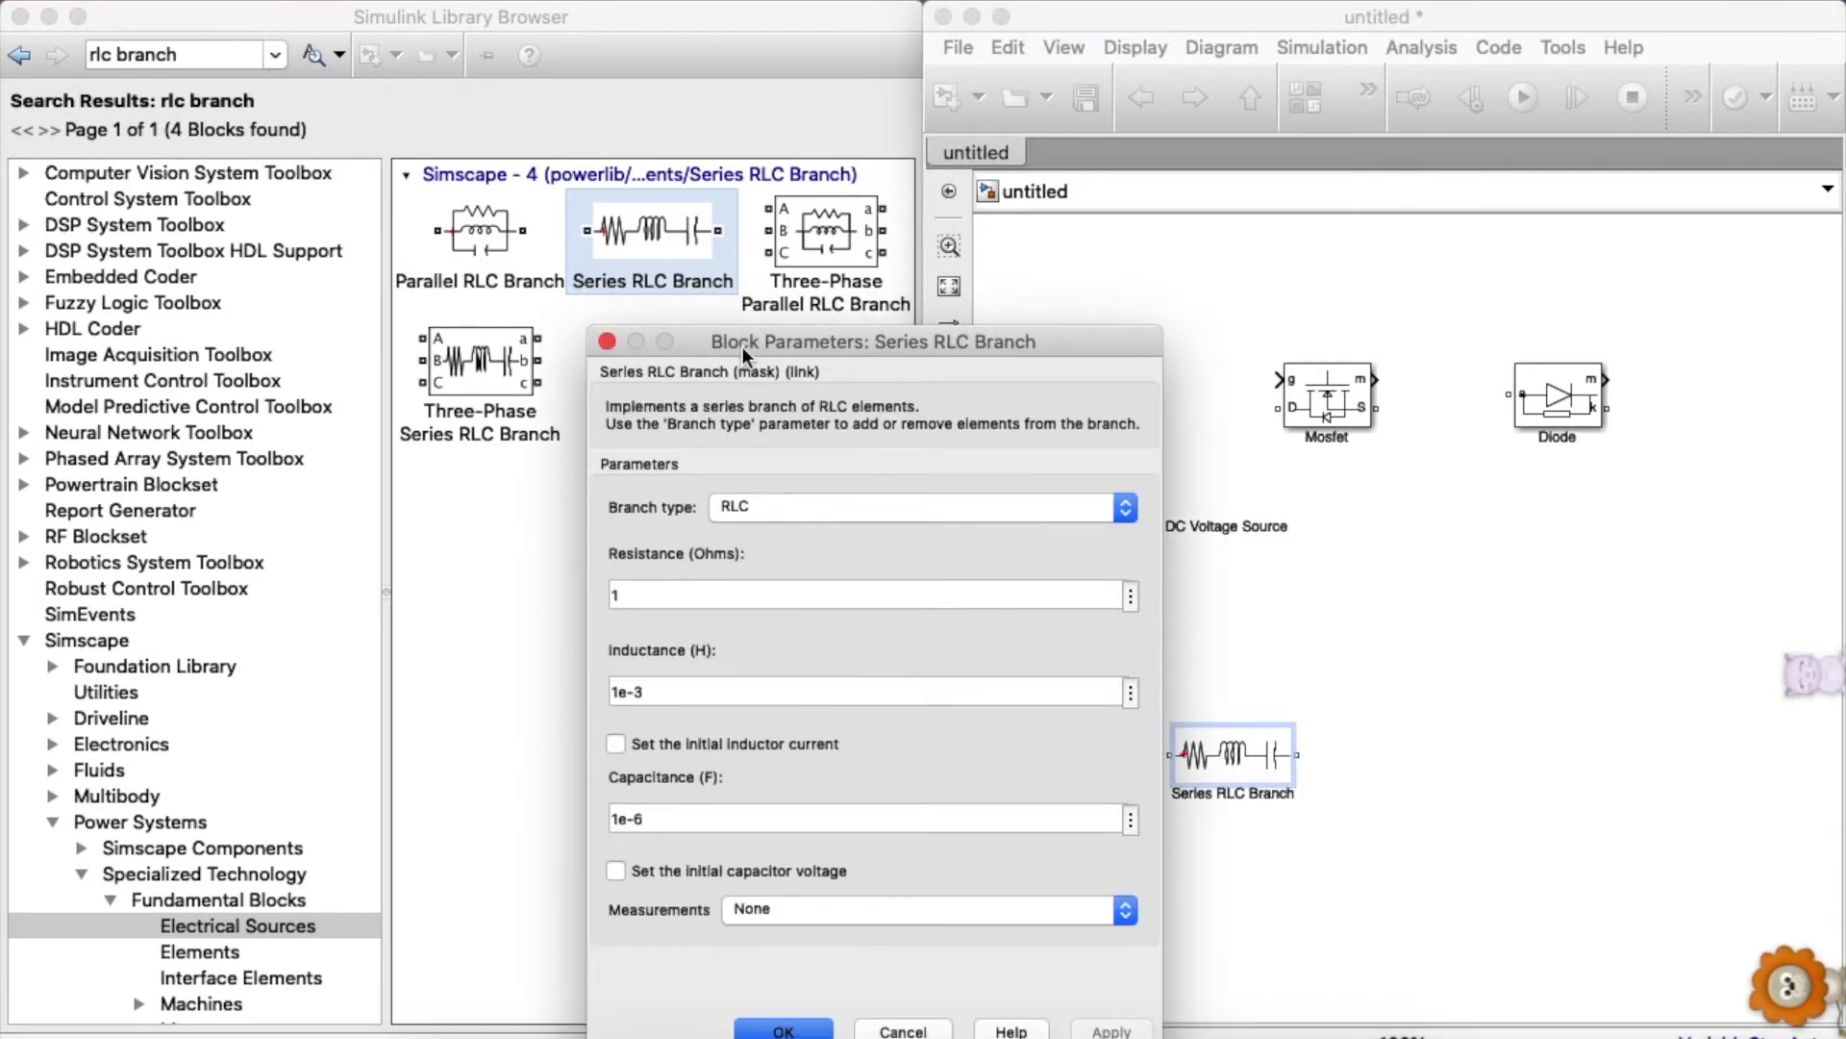
left_click_drag(742, 346, 751, 101)
left_click(787, 255)
left_click(765, 284)
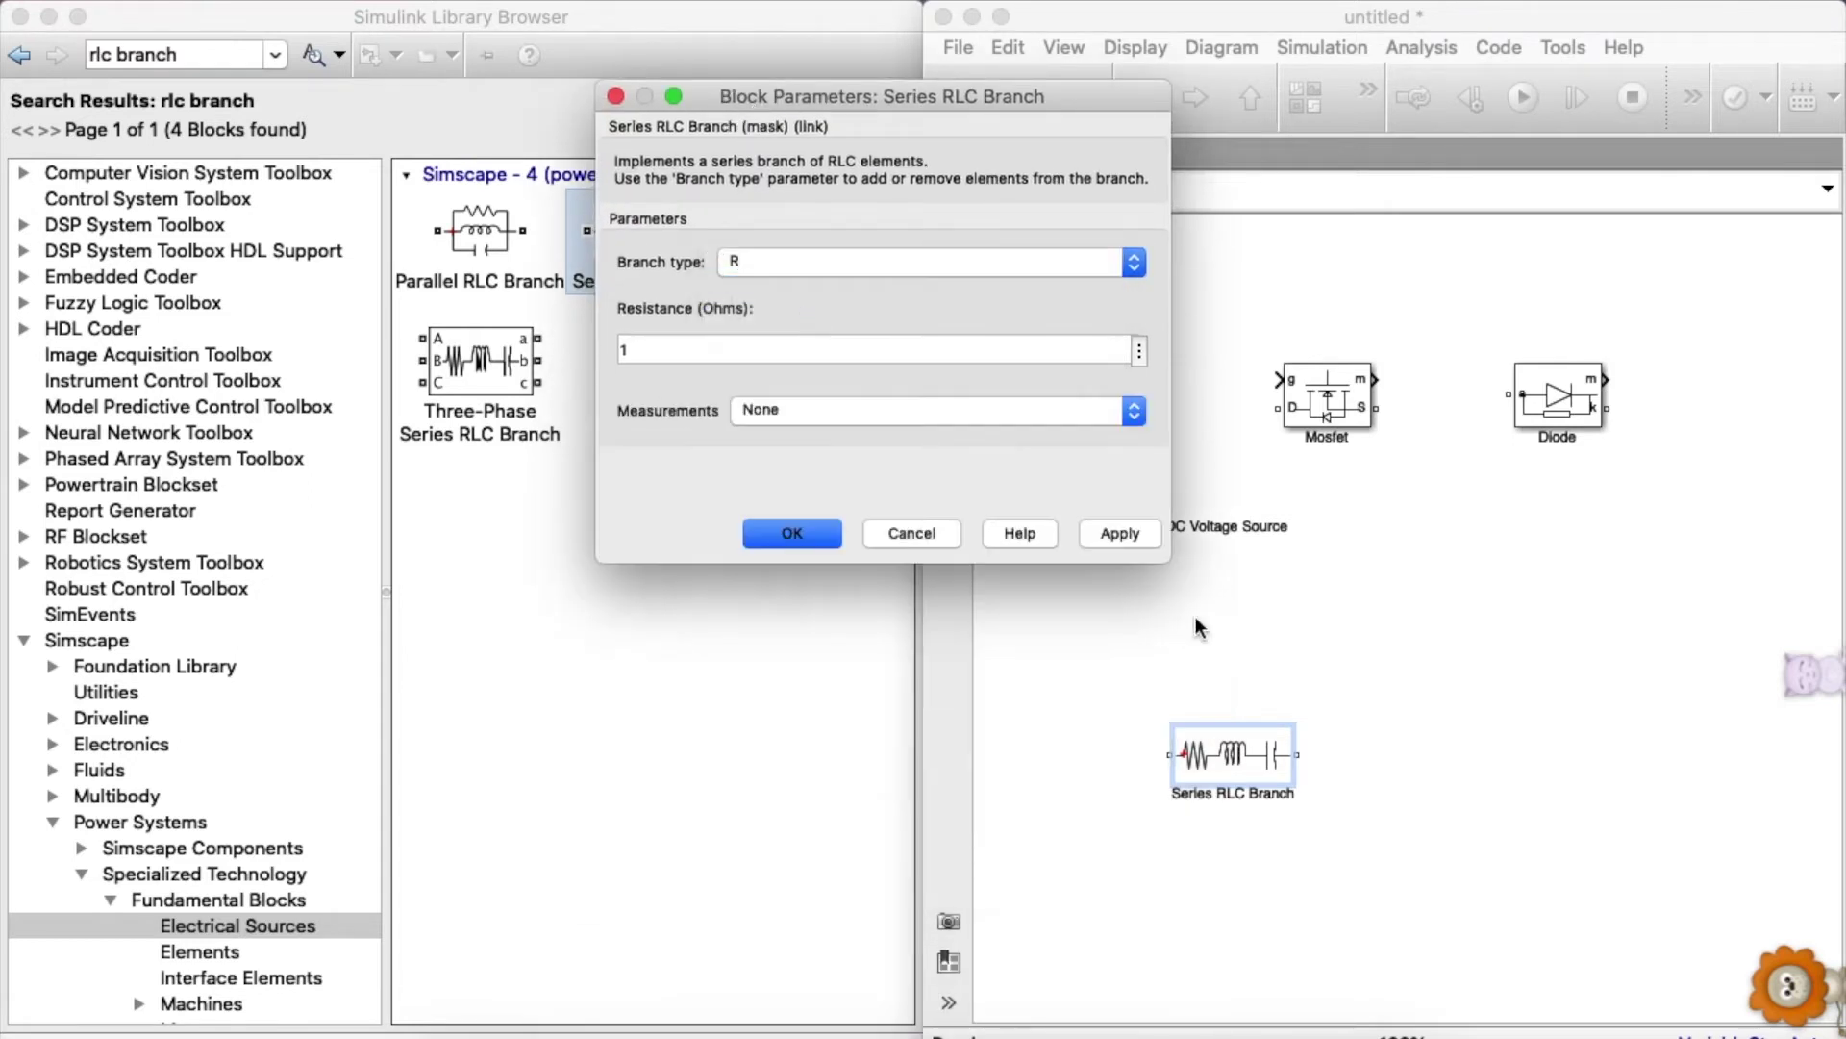
left_click(849, 533)
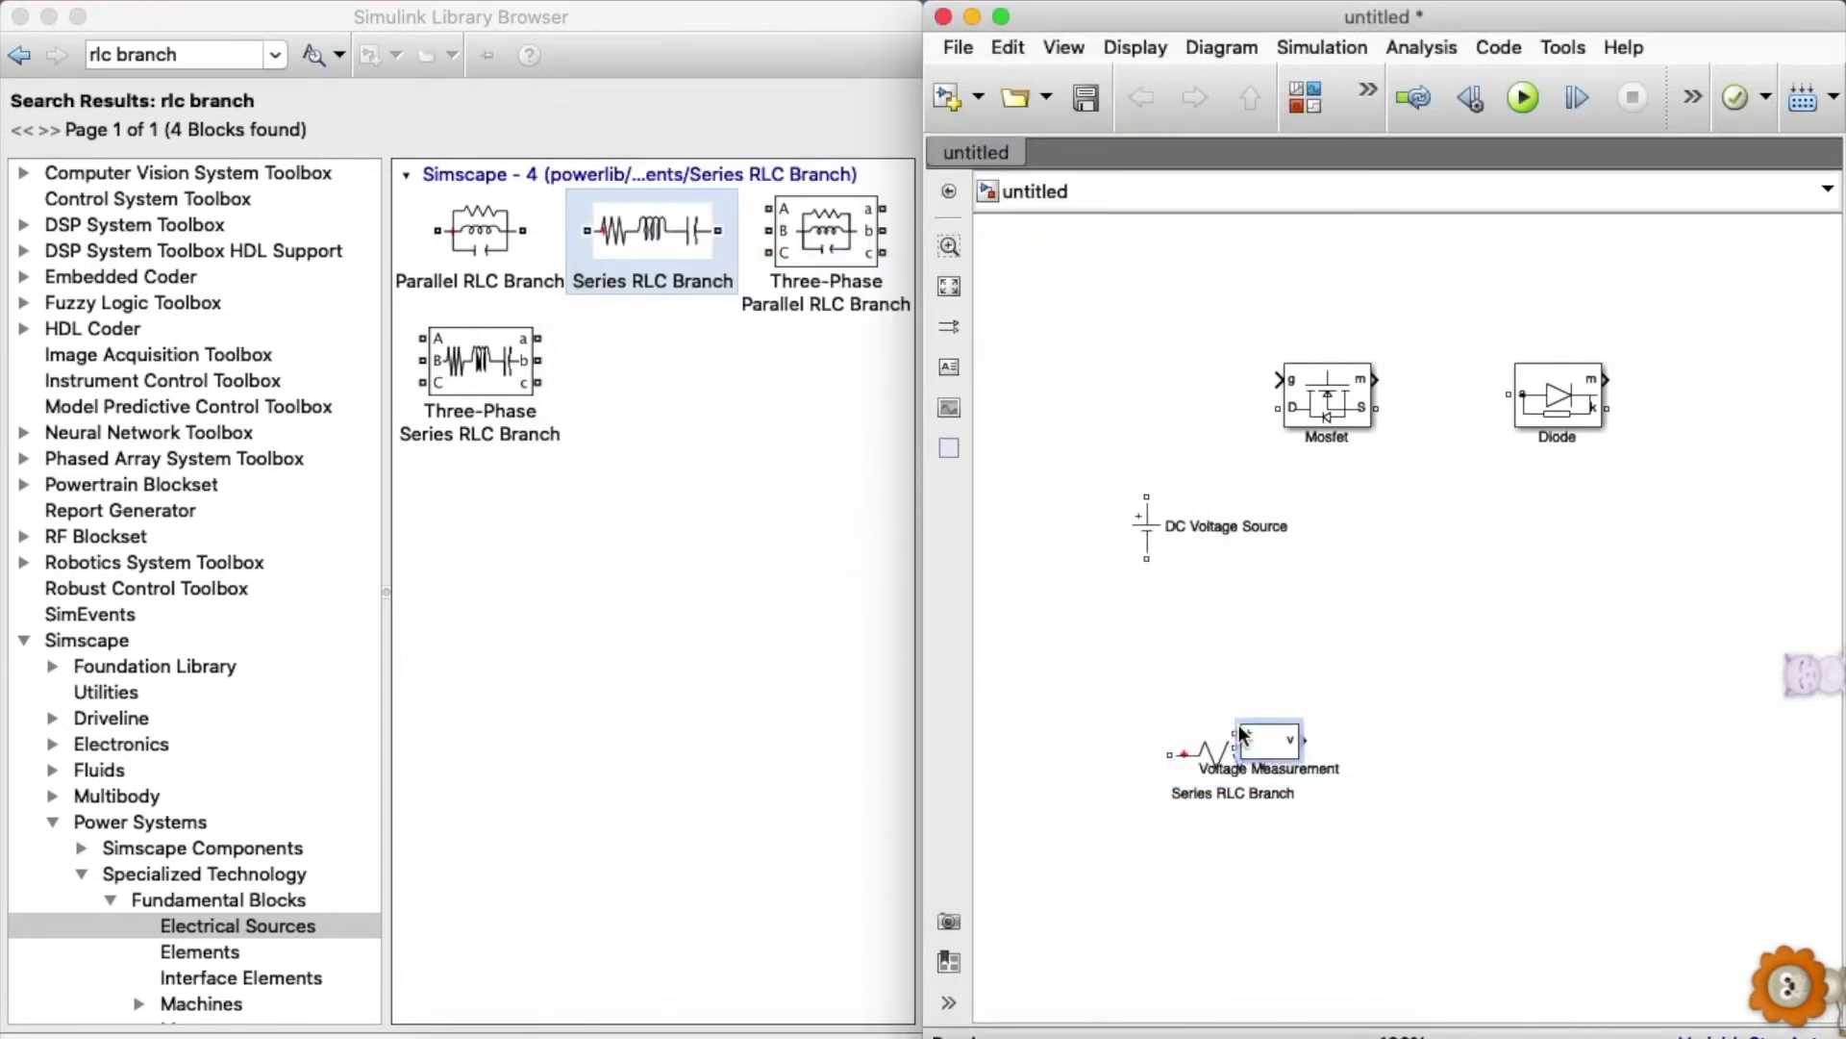
- Duplicate the resistor branch twice and move Series RLC Branch2 right of the DC source
left_click(1227, 760)
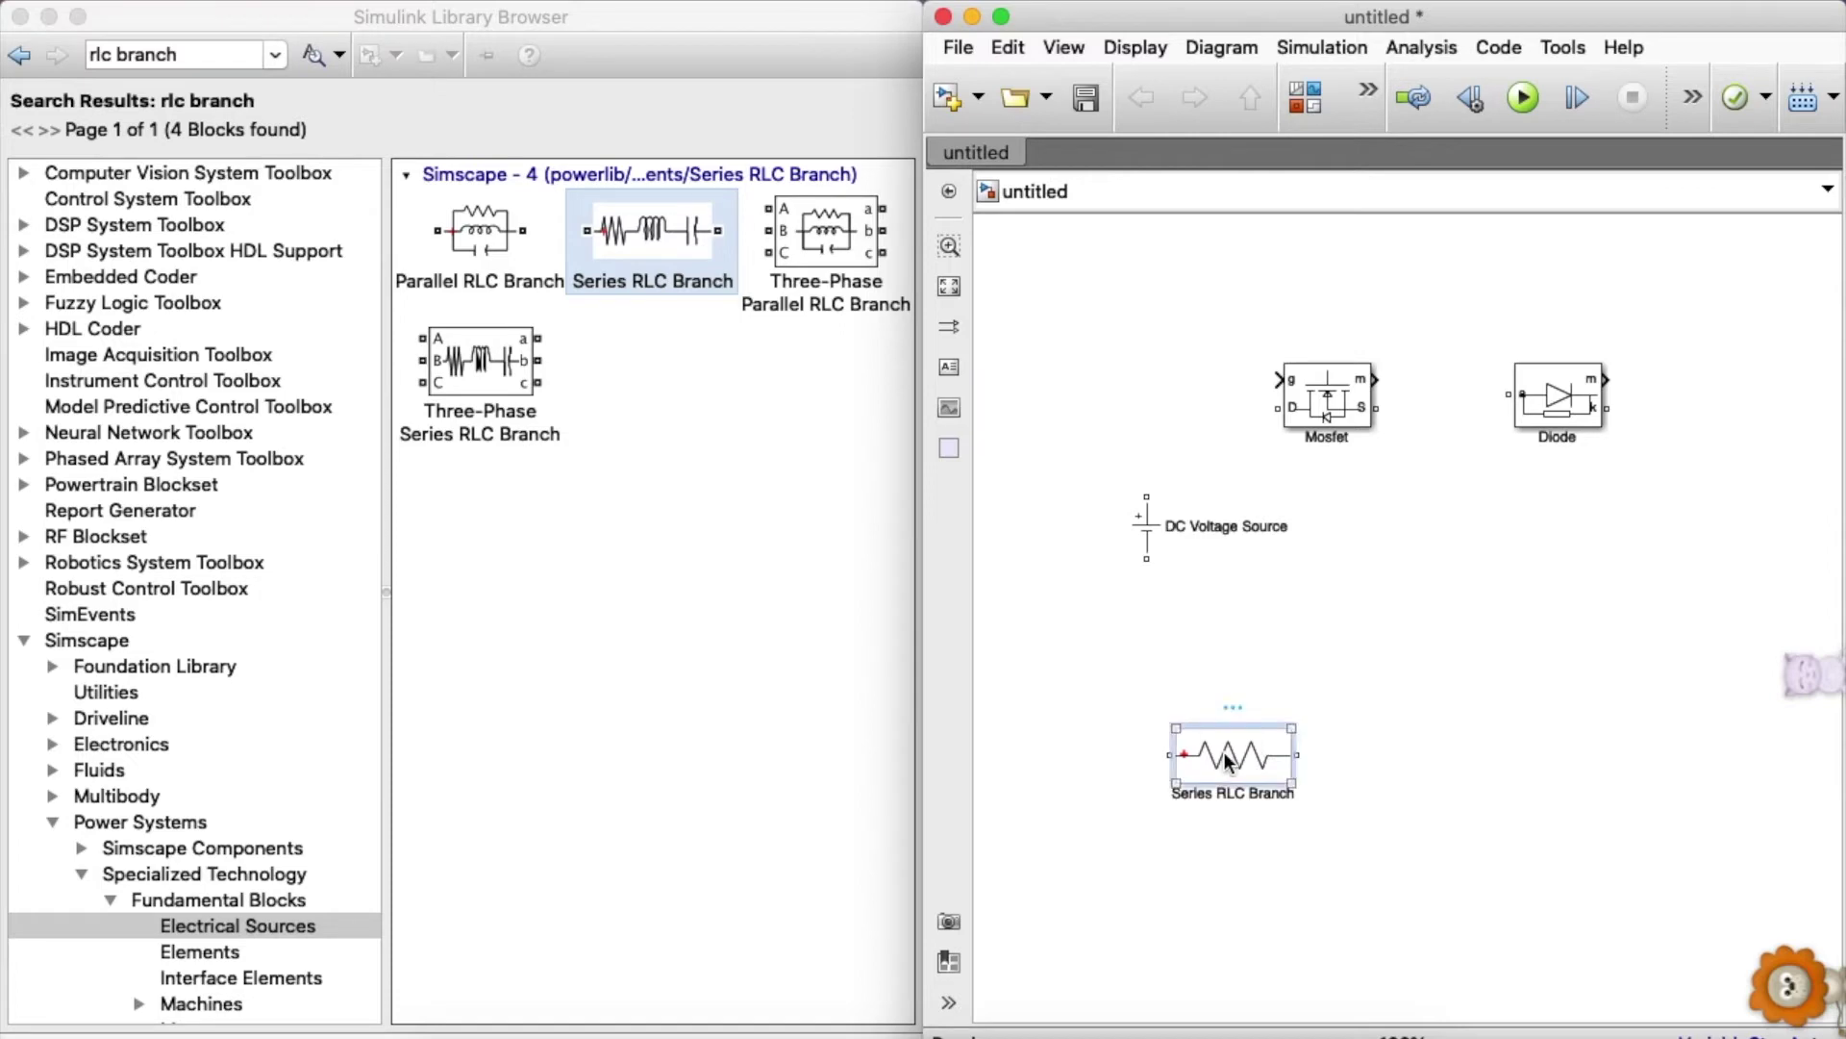
key("ctrl+c")
key("ctrl+v")
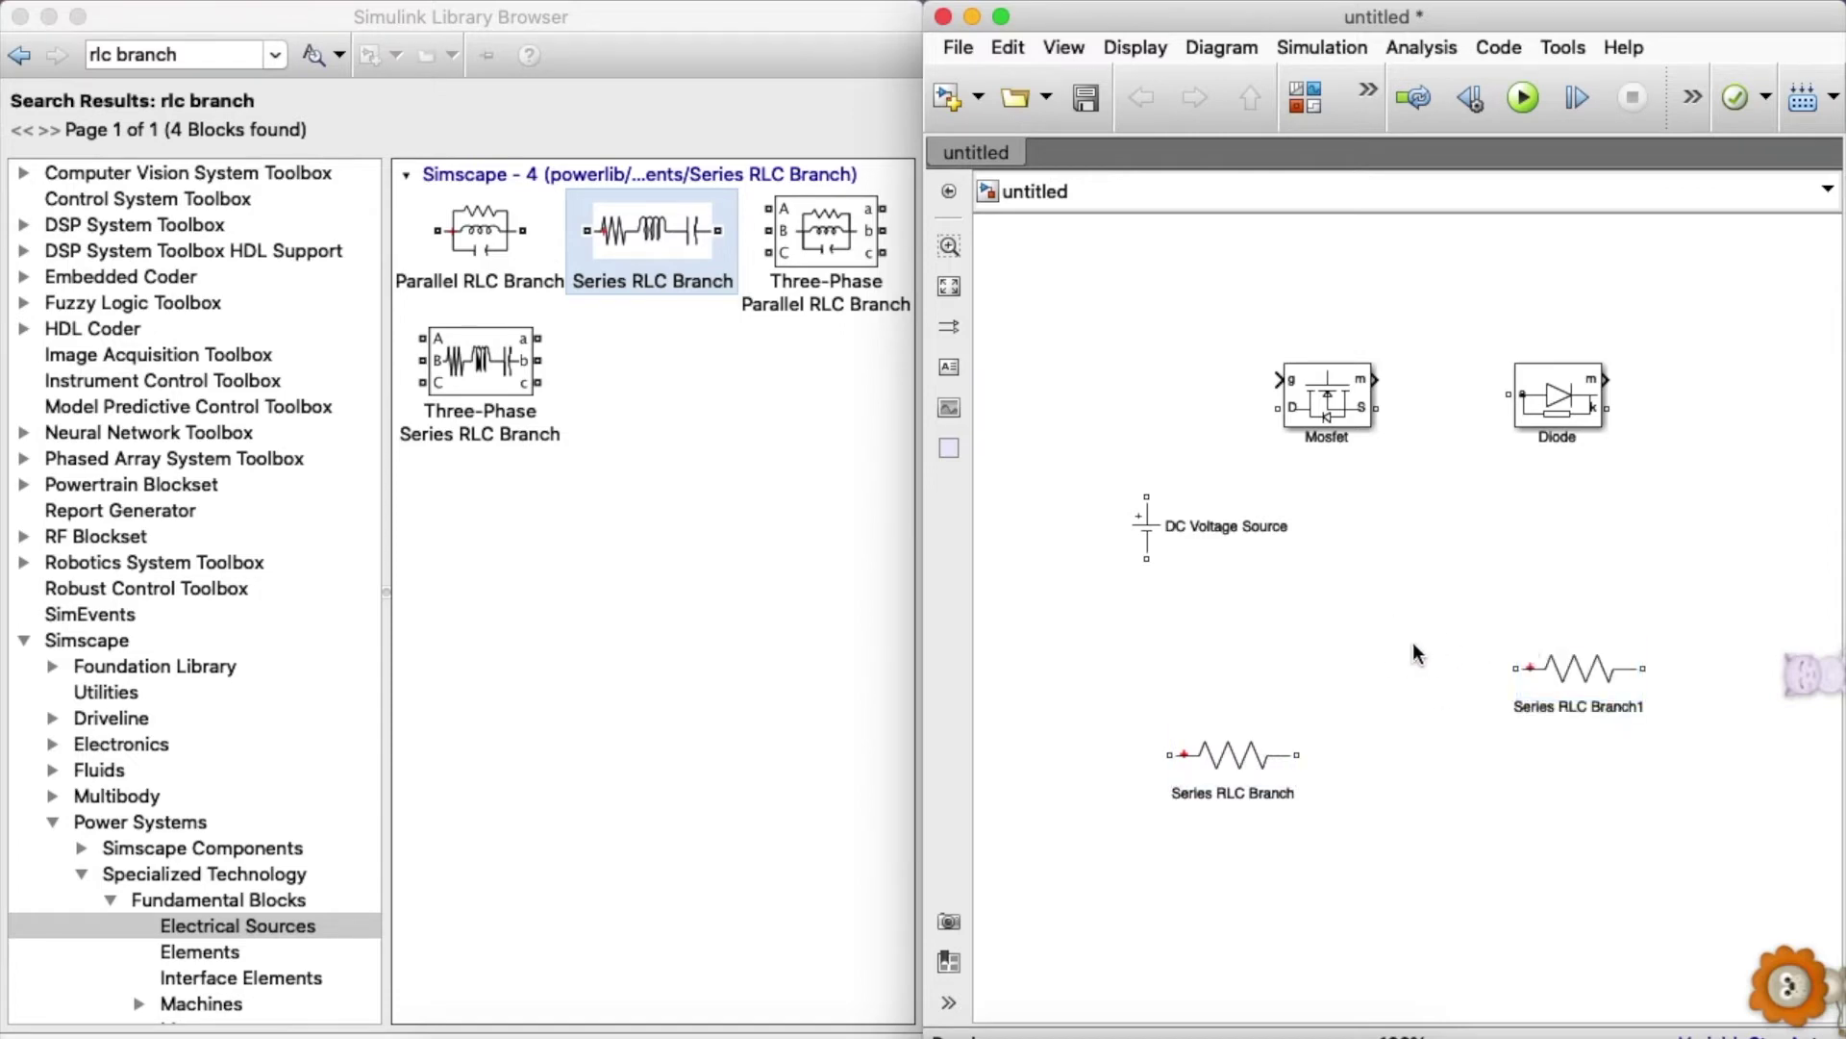
key("ctrl+v")
left_click_drag(1474, 679, 1503, 591)
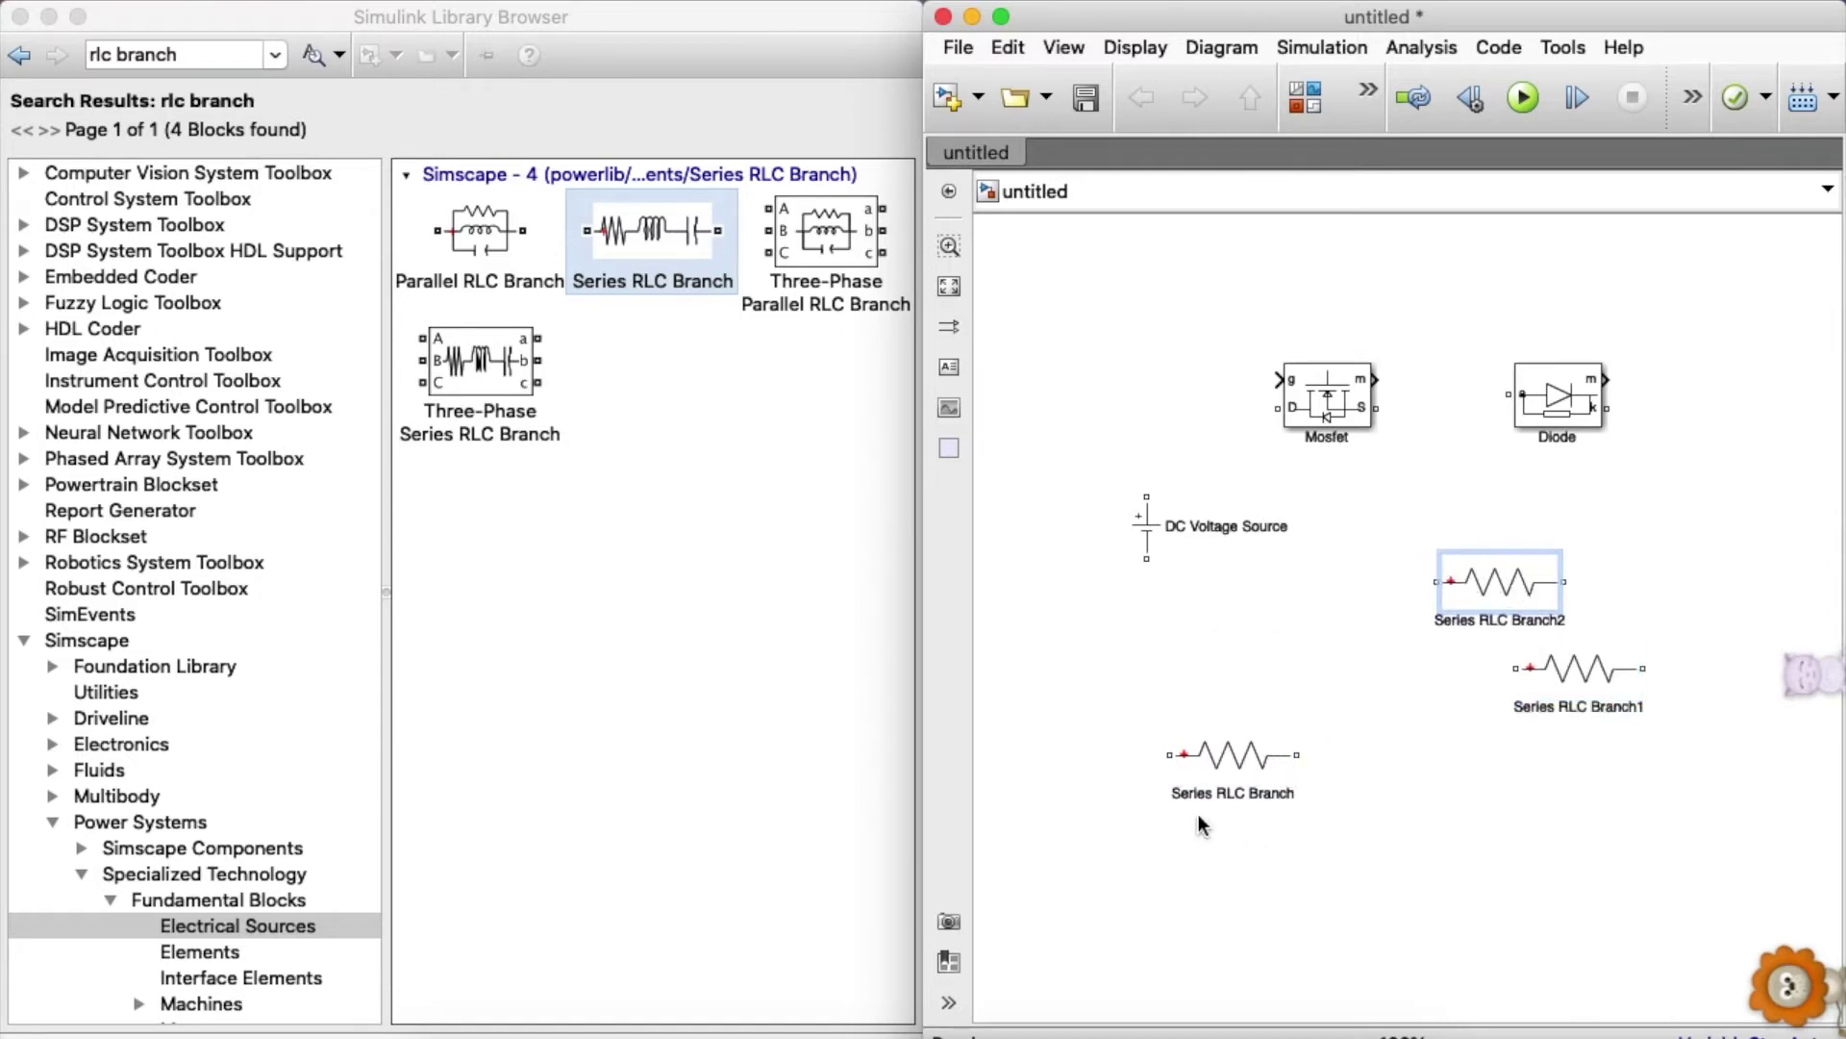
- Set Series RLC Branch2's branch type to L, making it the inductor
left_click(1619, 691)
left_click(1495, 568)
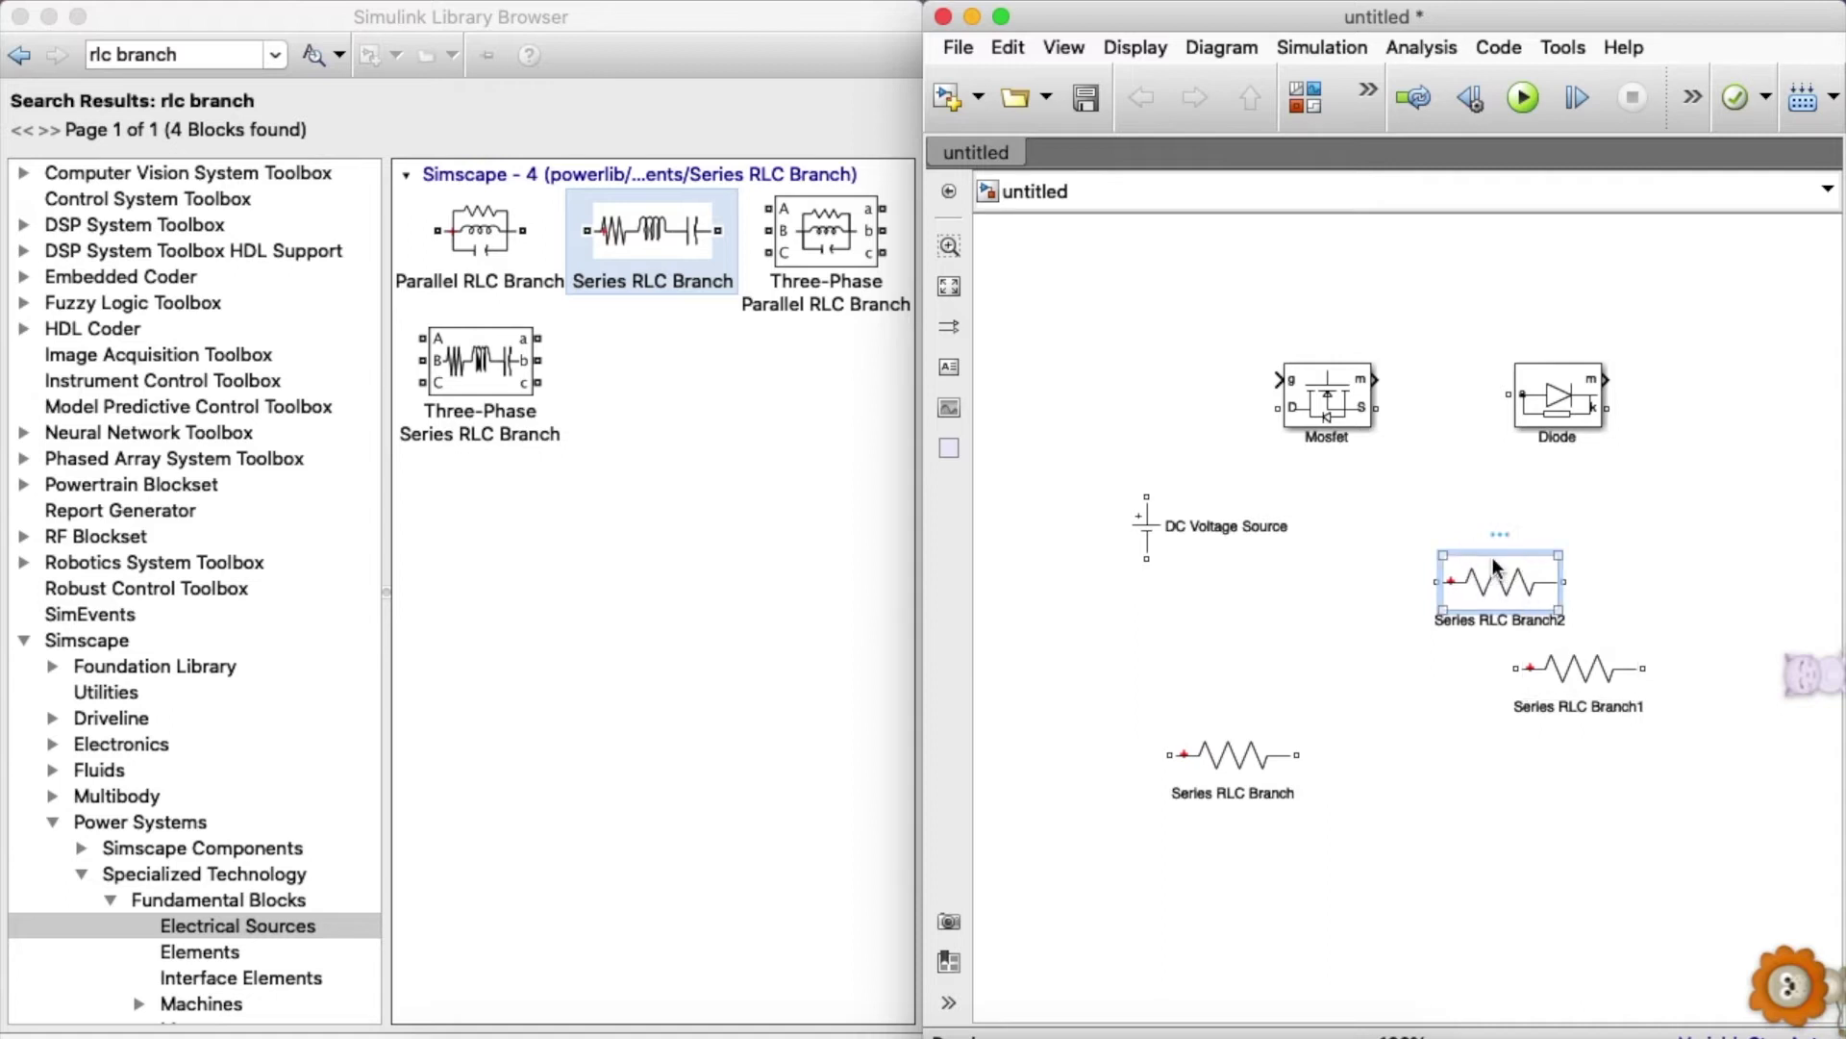
double_click(1495, 568)
left_click(1072, 521)
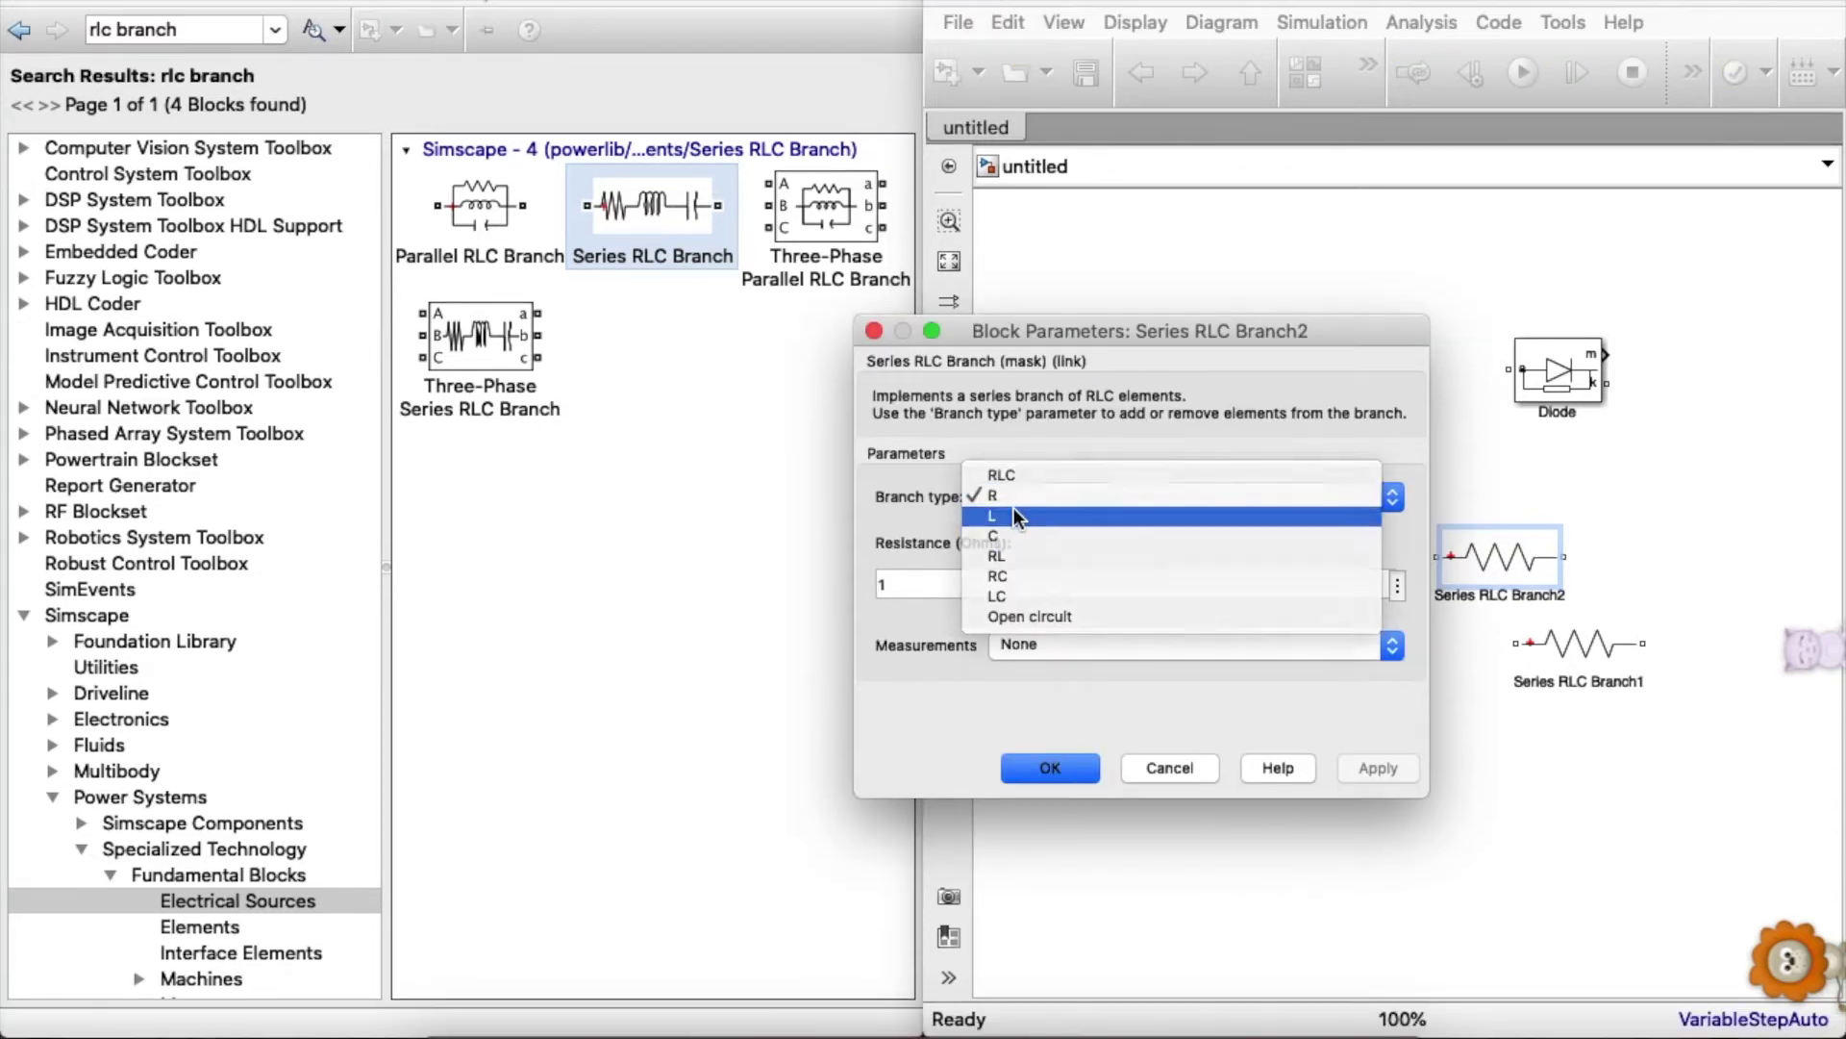
left_click(1014, 516)
left_click(1381, 800)
left_click(1048, 800)
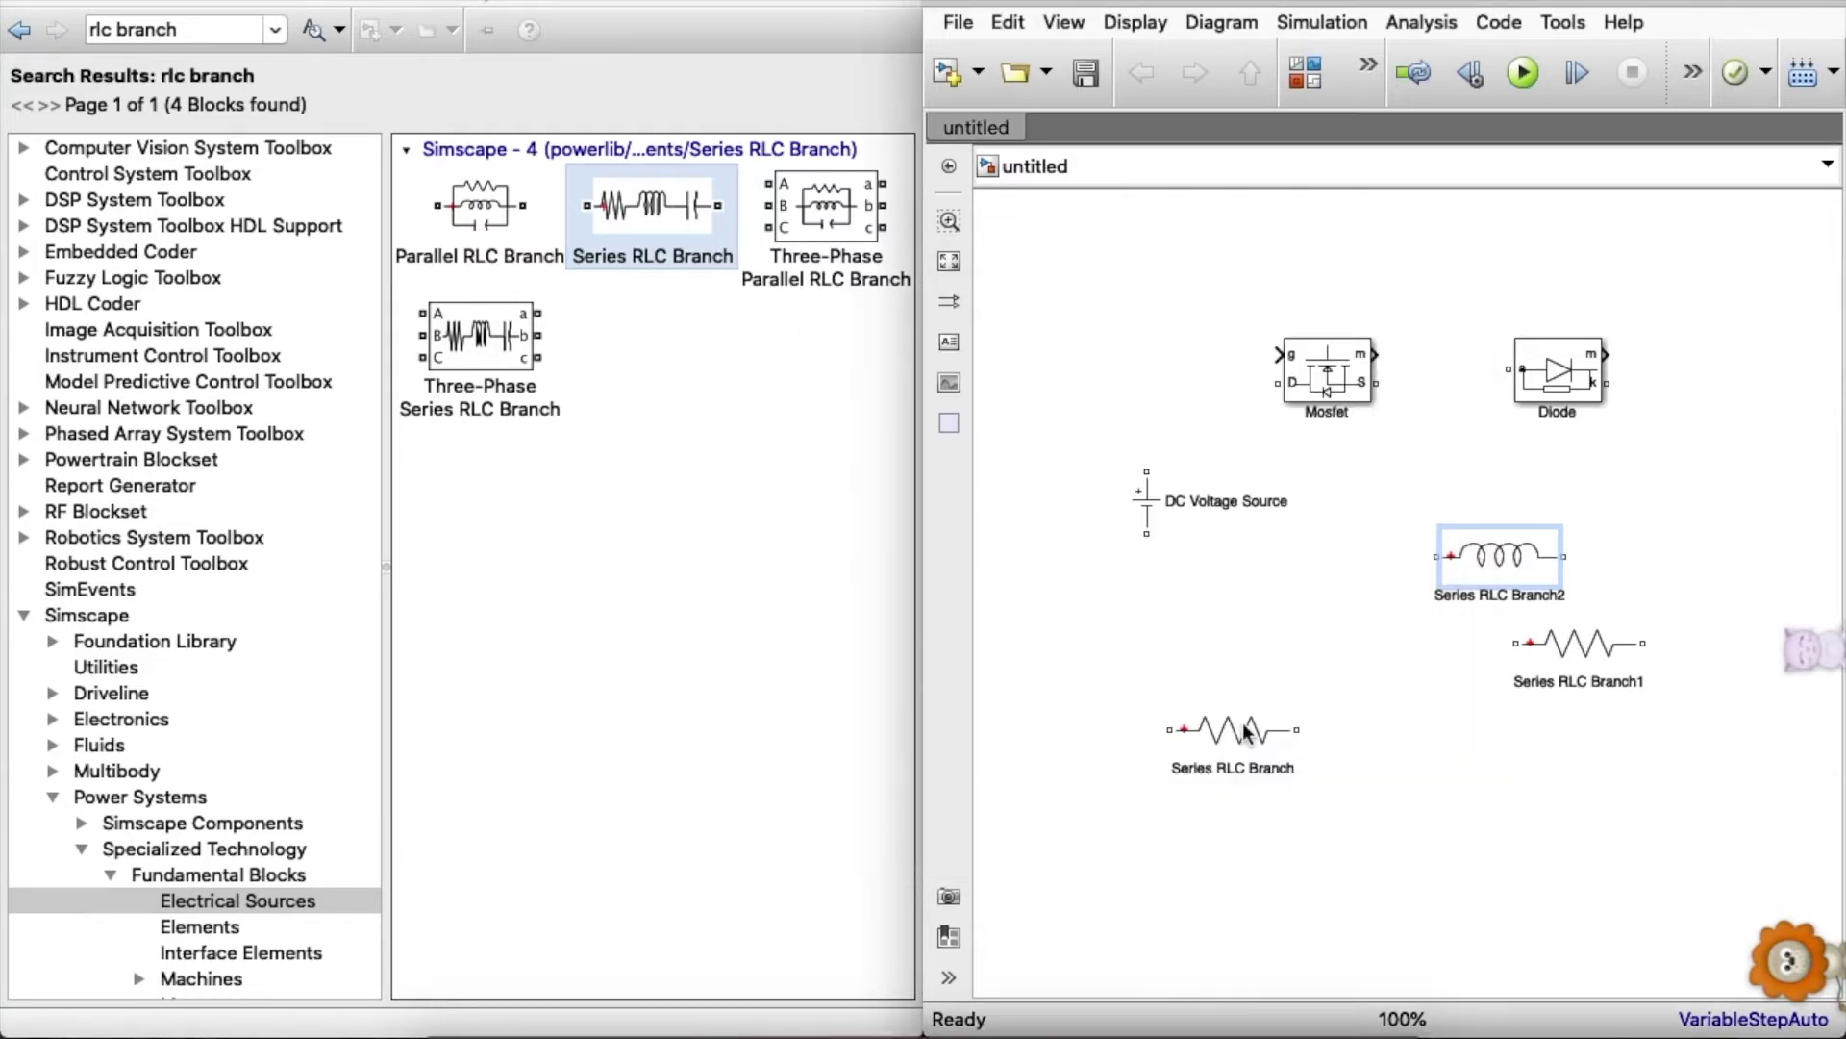
- Set Series RLC Branch1's branch type to C, making it the capacitor
double_click(1596, 649)
left_click(1135, 586)
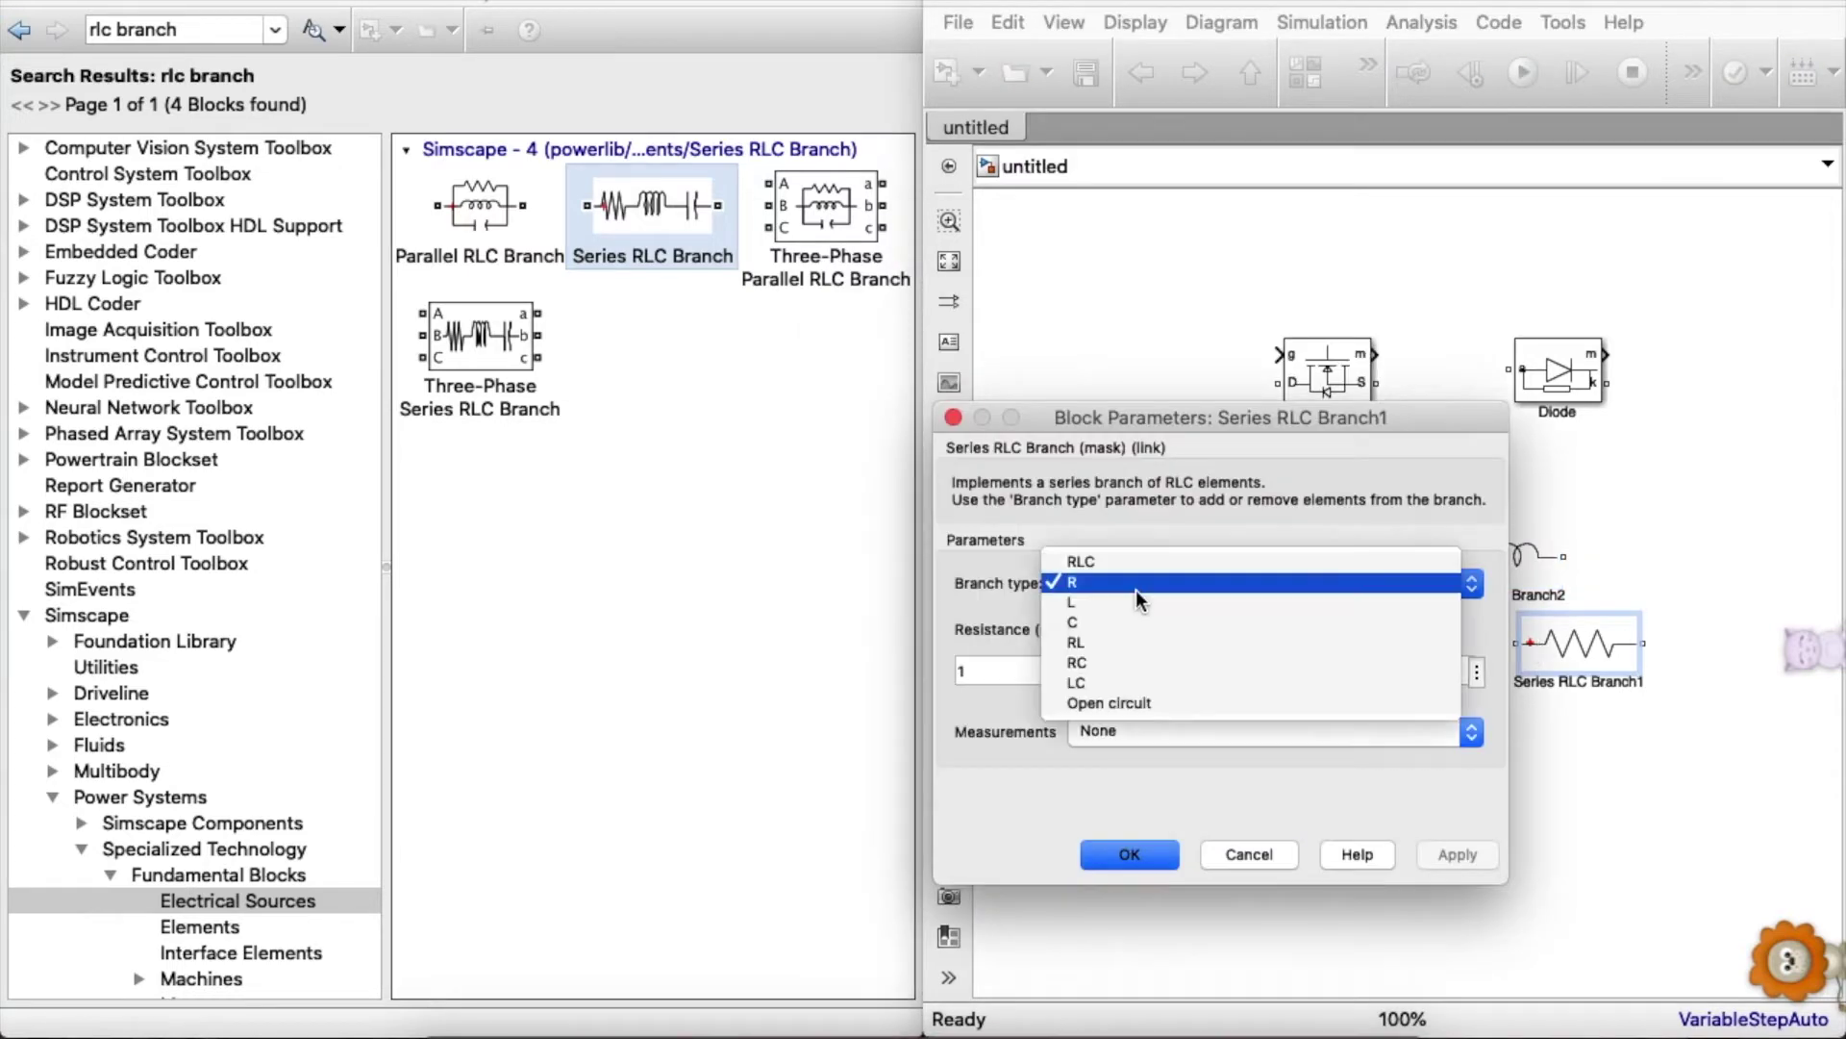
left_click(1100, 623)
left_click(1130, 854)
- Rearrange the resistor, inductor, Diode and Mosfet into circuit positions
left_click(1432, 833)
left_click(1214, 746)
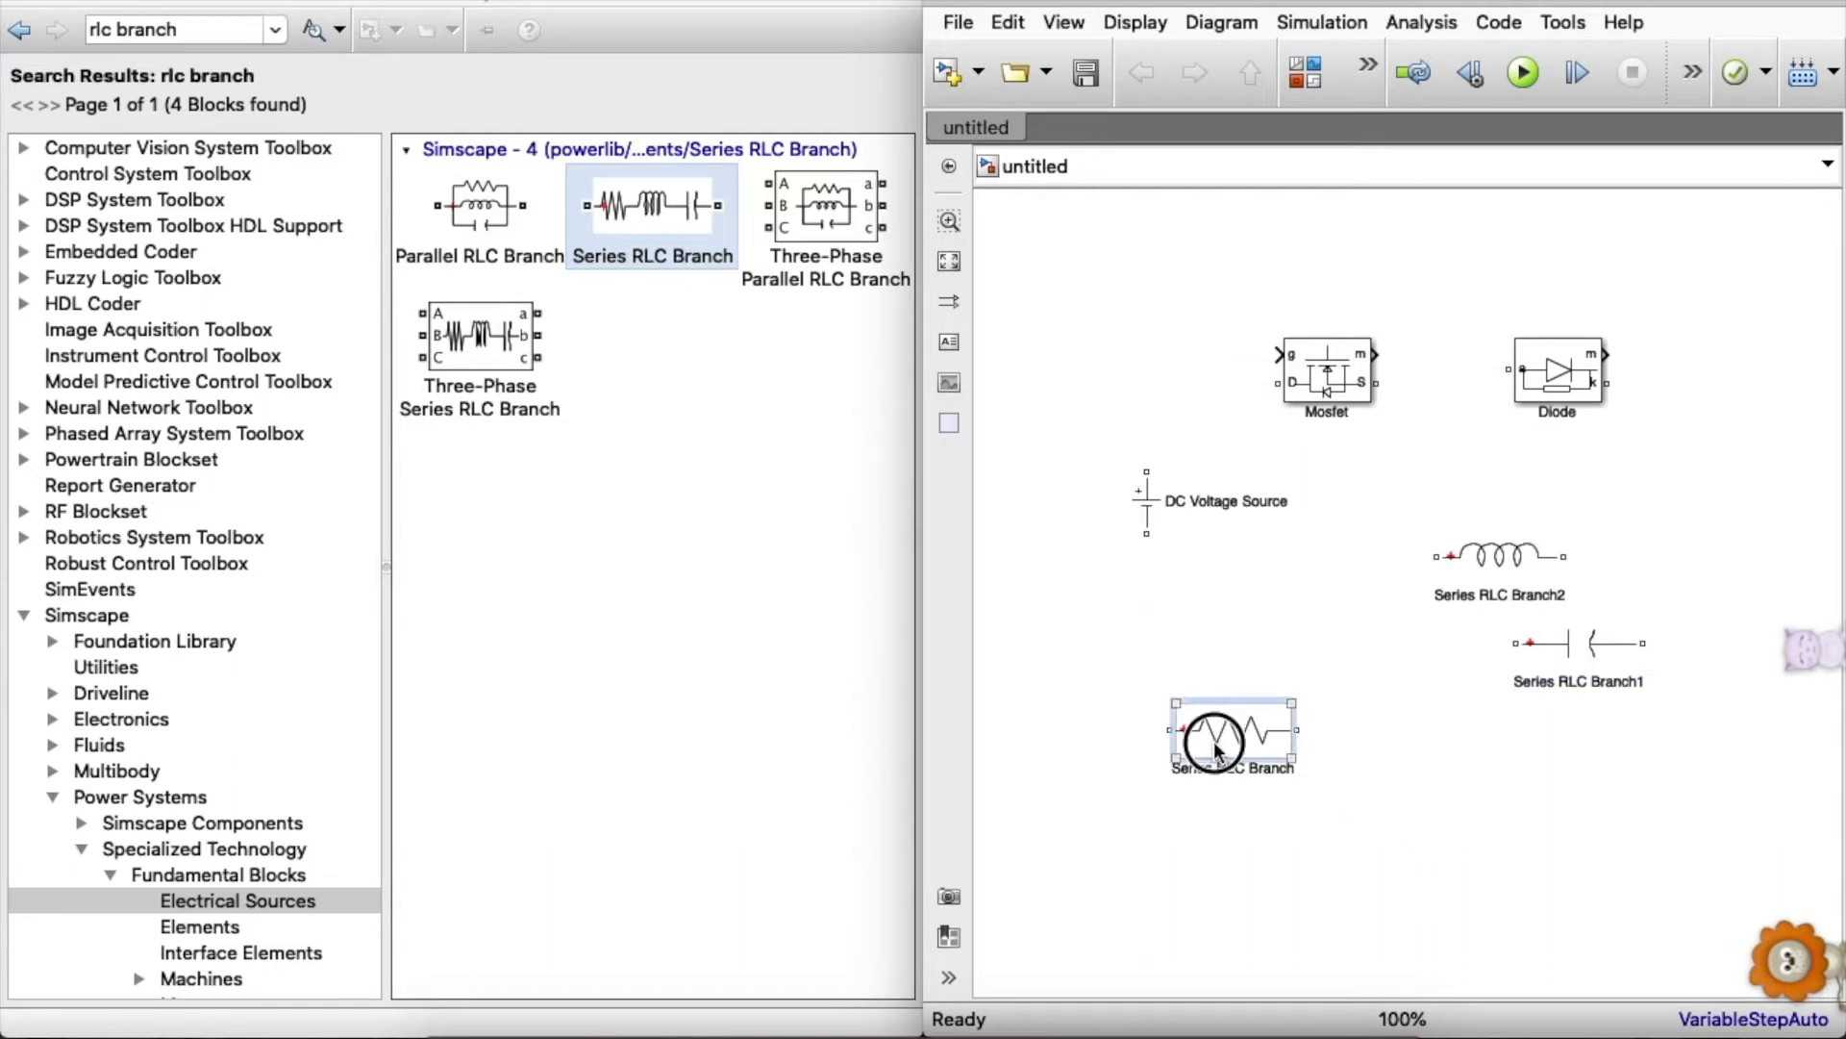
left_click_drag(1215, 745, 1561, 746)
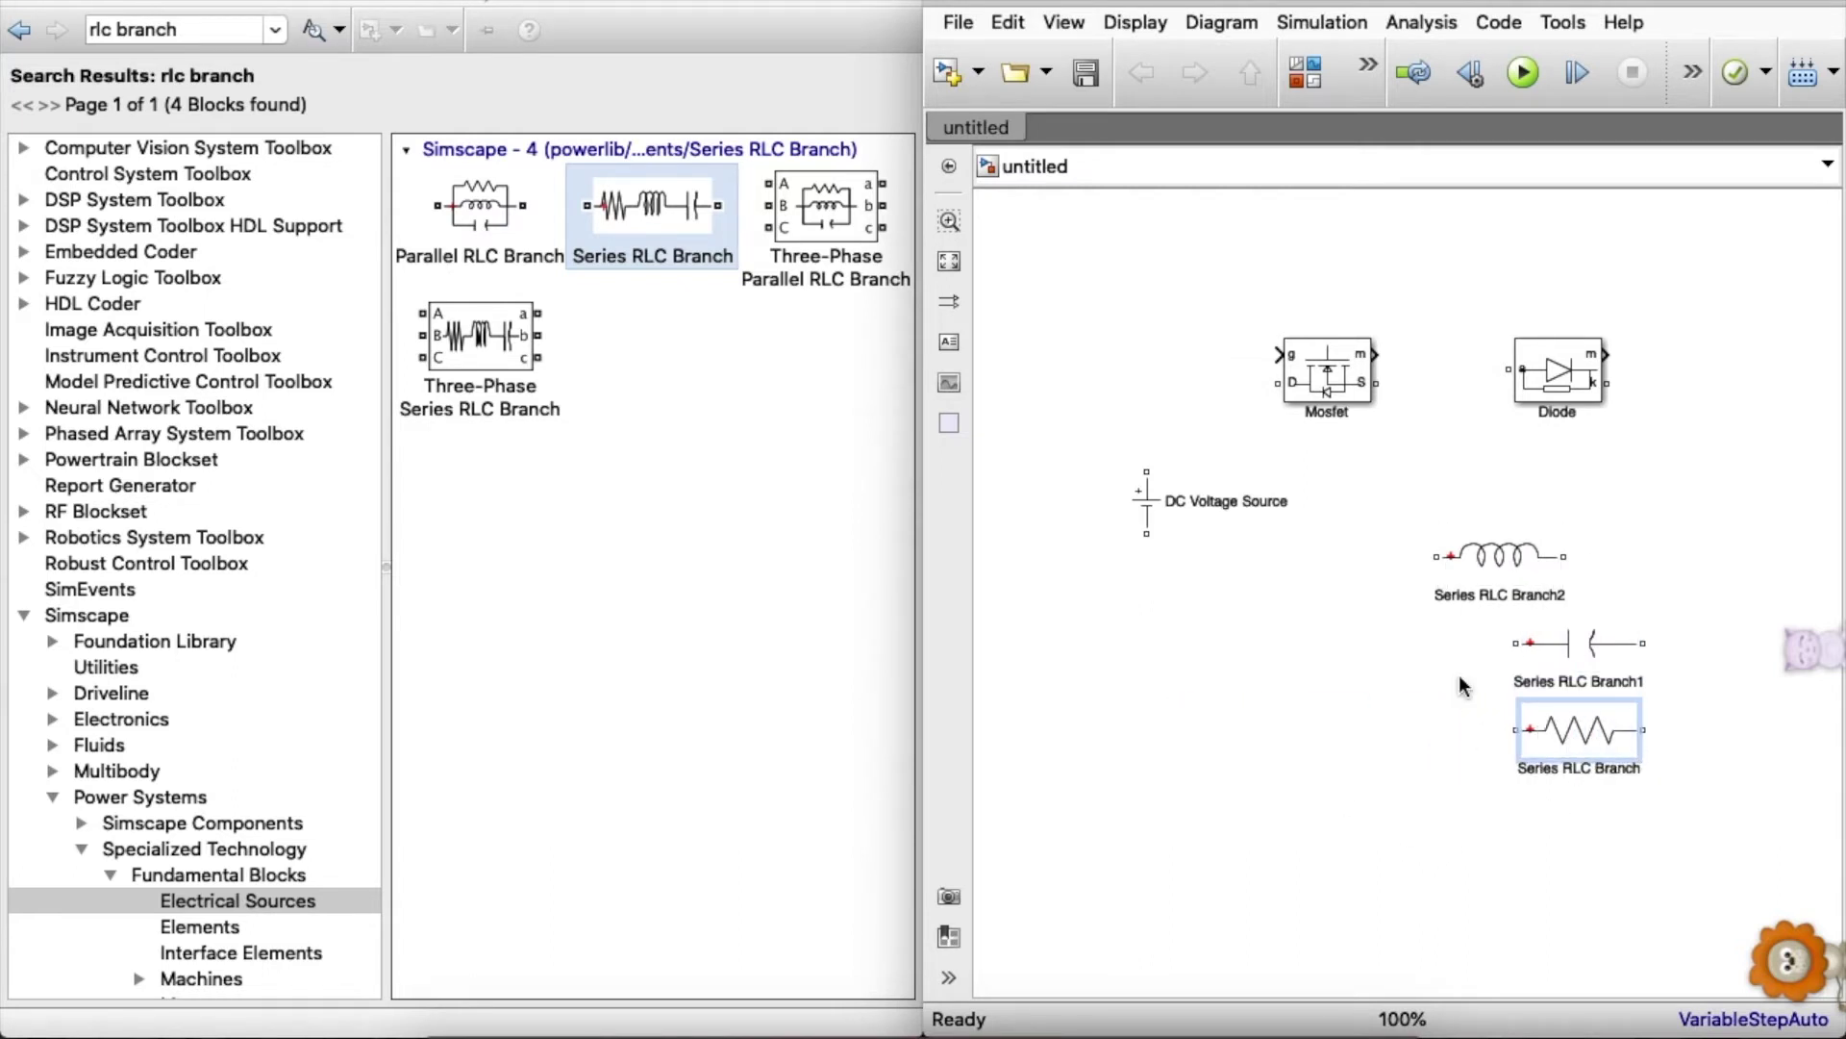
left_click_drag(1505, 550, 1165, 346)
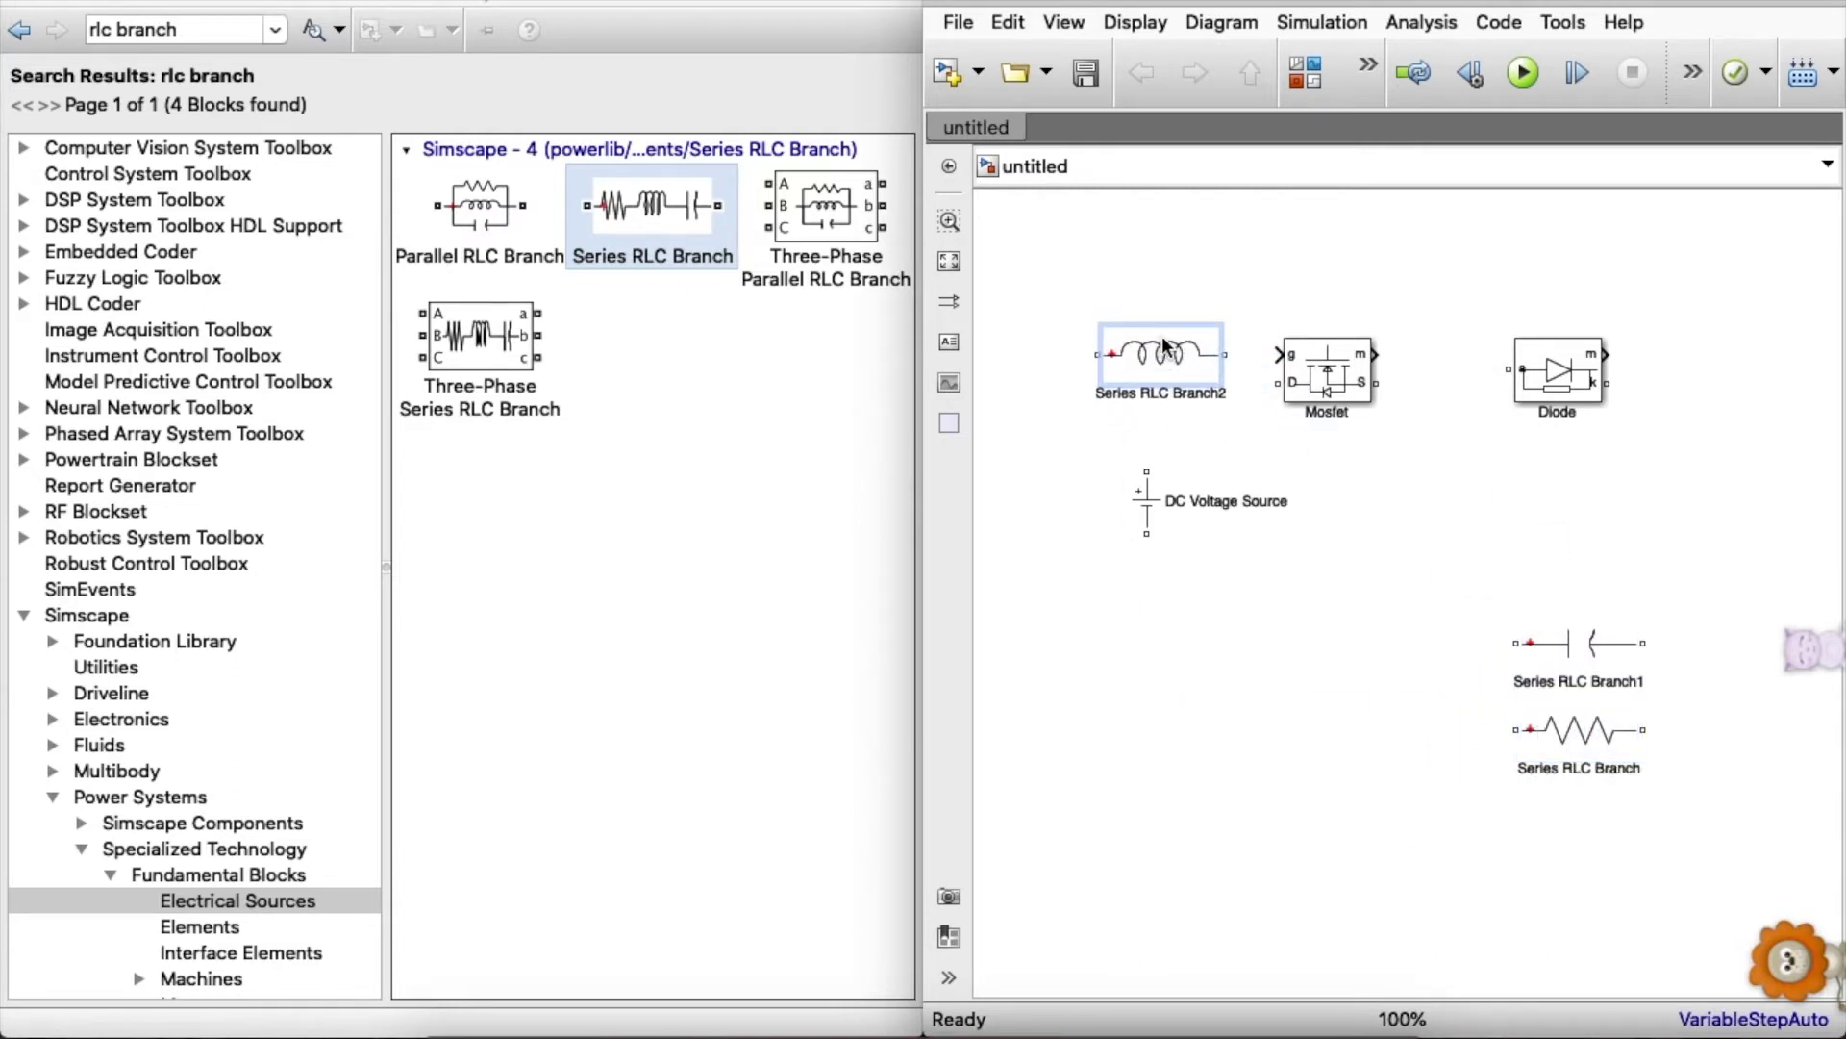
left_click_drag(1575, 383, 1691, 383)
left_click_drag(1335, 383, 1457, 474)
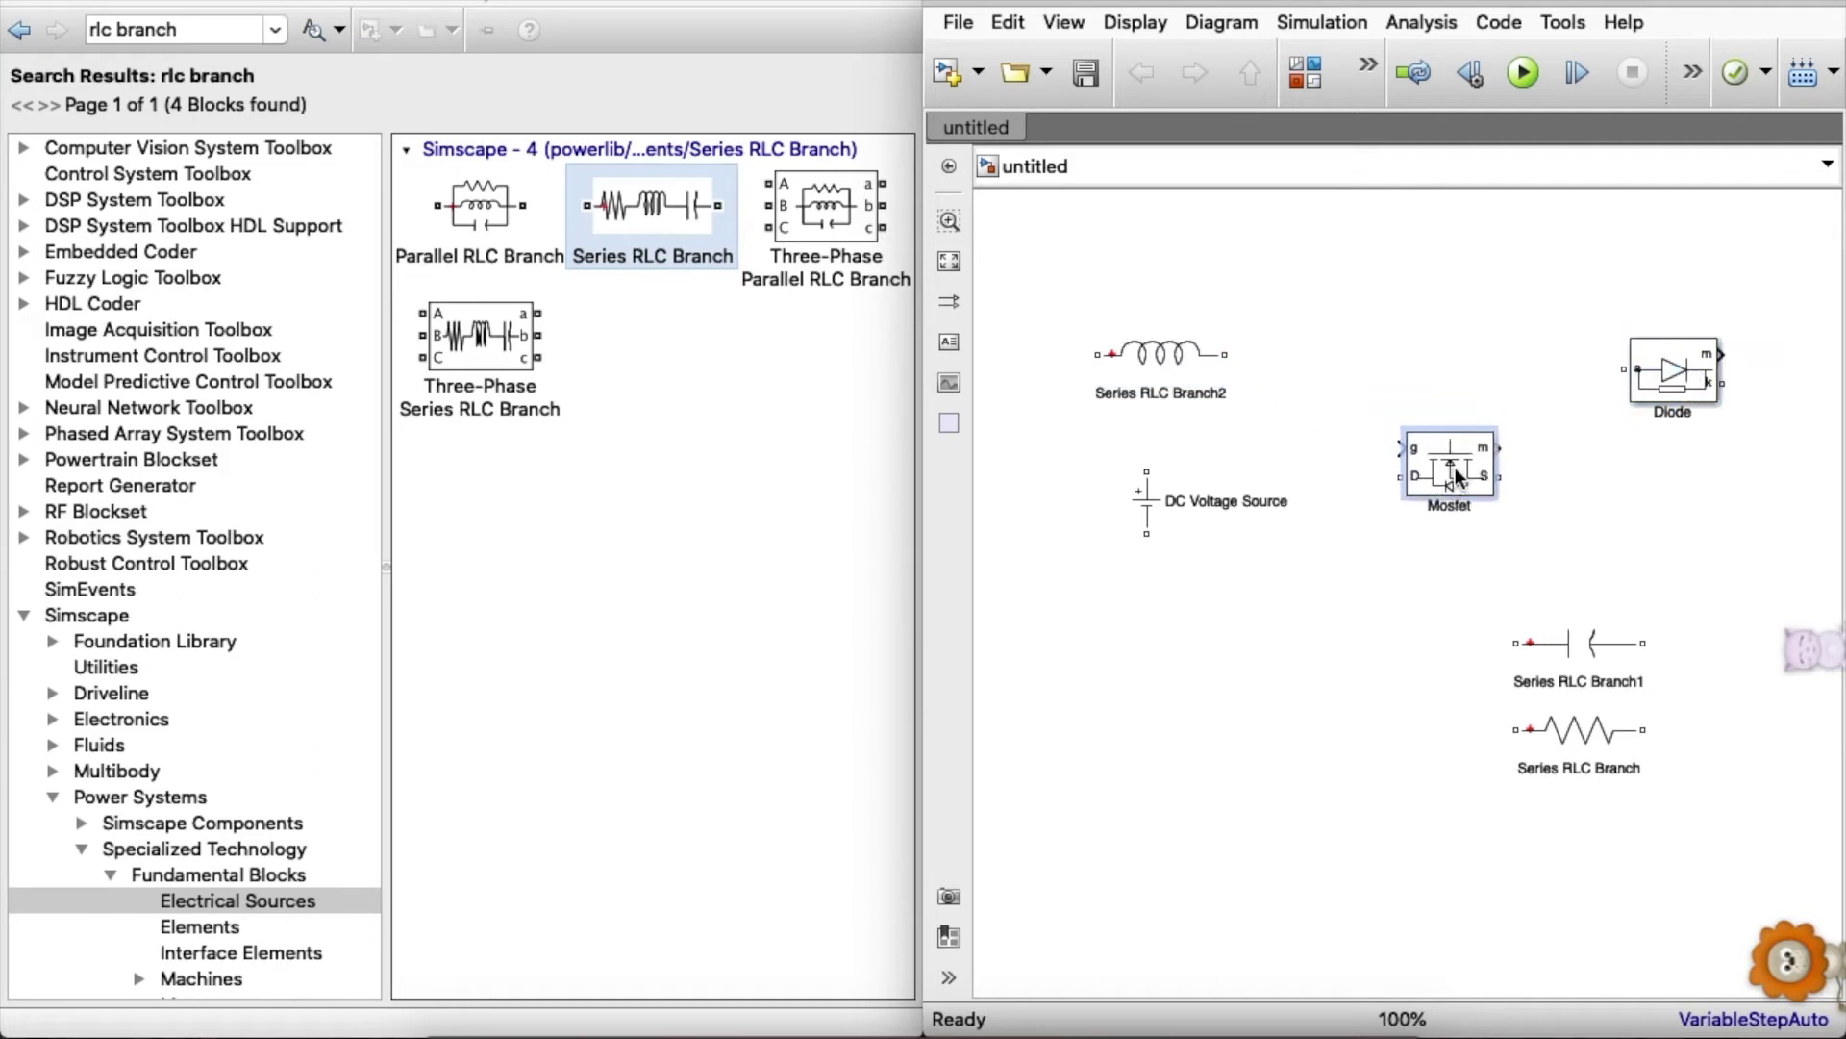
- Stand the Mosfet vertical and wire the DC source to the inductor and the inductor to the Diode
key("ctrl+r")
key("ctrl+r")
key("ctrl+r")
left_click_drag(1163, 354, 1409, 361)
left_click_drag(1143, 469, 1284, 363)
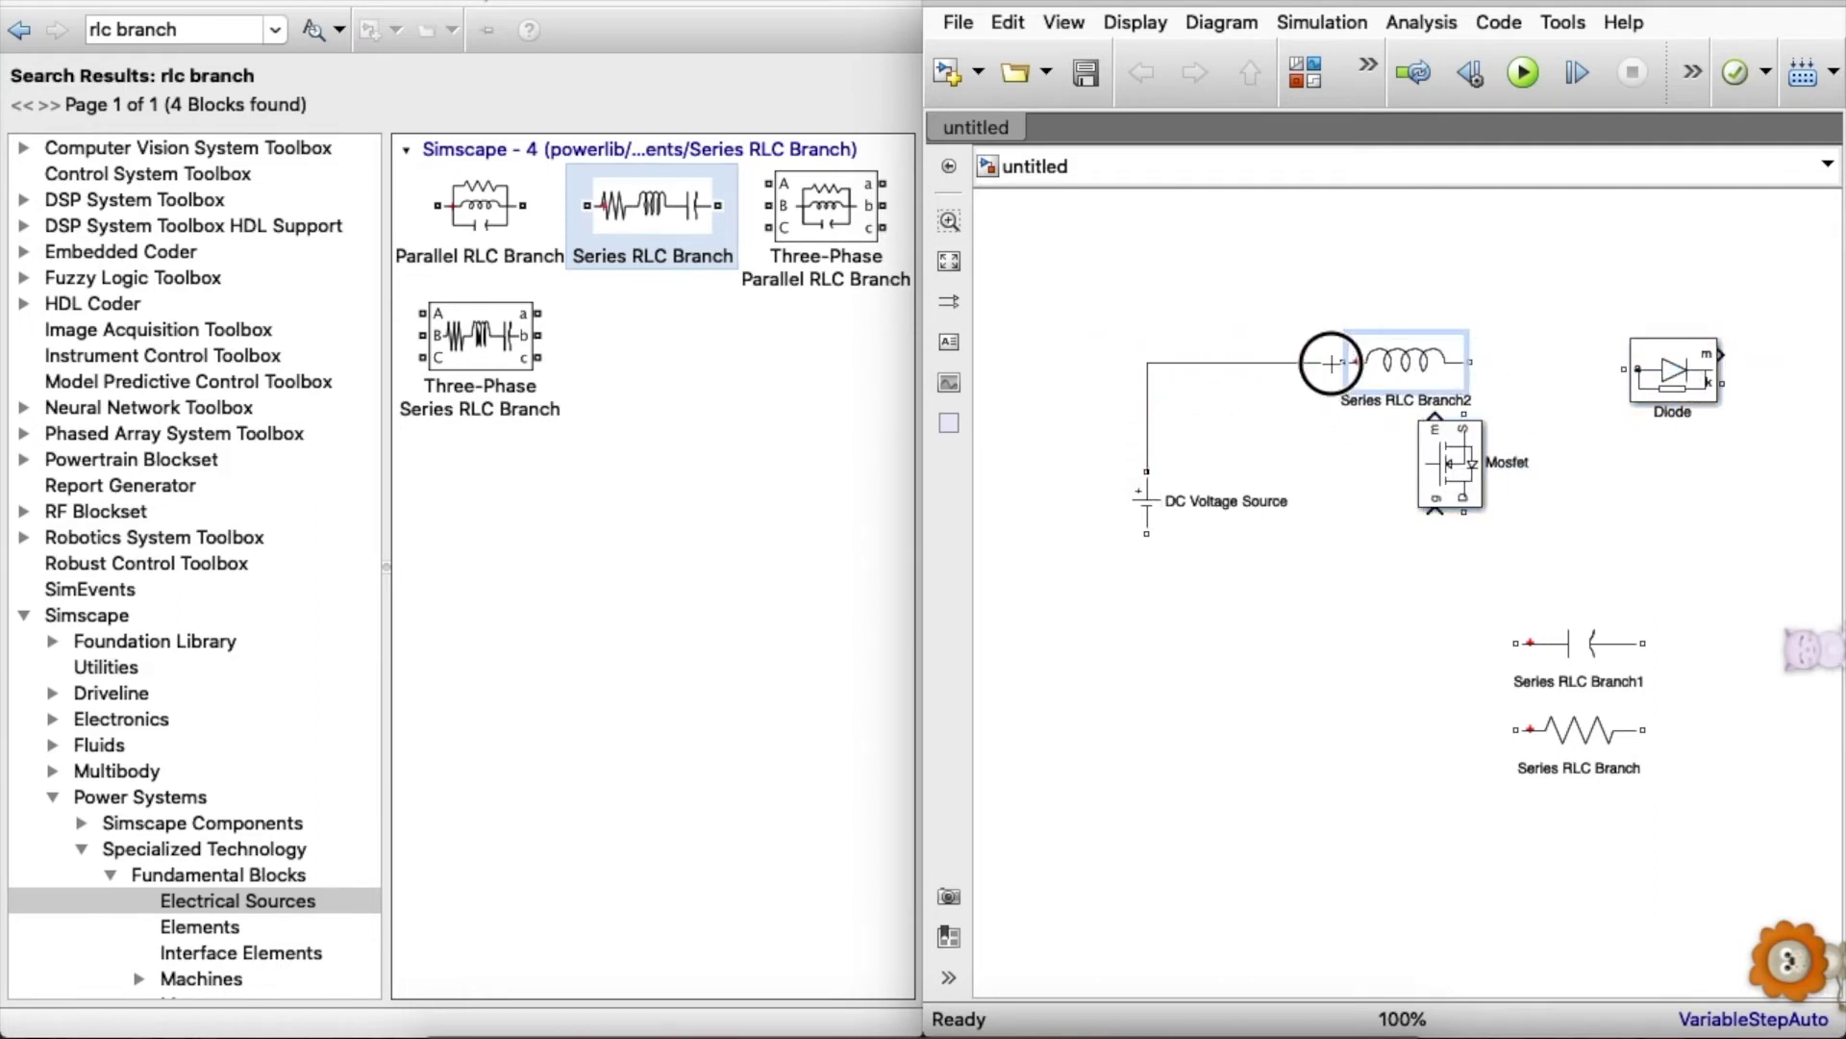
left_click_drag(1406, 363, 1298, 368)
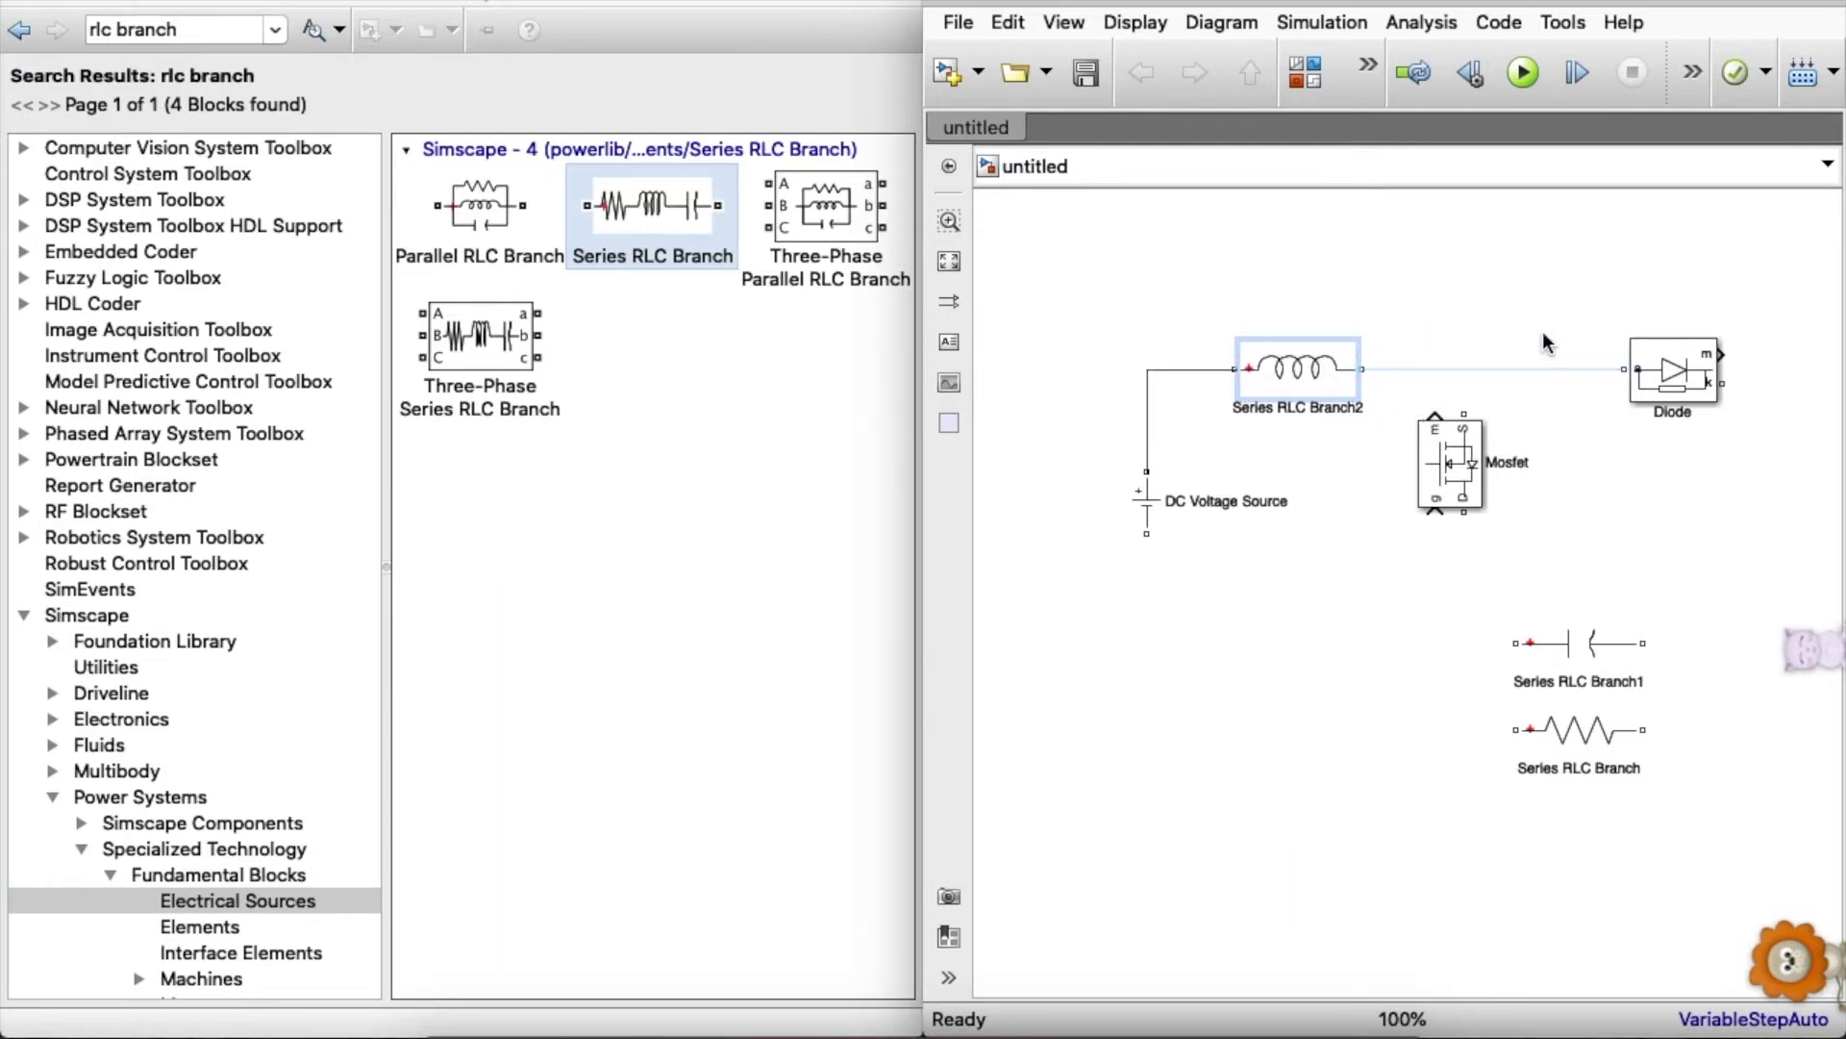
left_click(1544, 369)
- Shift the circuit and turn the capacitor and resistor vertical beside the Diode
left_click_drag(1466, 505, 1481, 596)
left_click_drag(1061, 299, 1777, 903)
left_click_drag(1471, 592, 1486, 870)
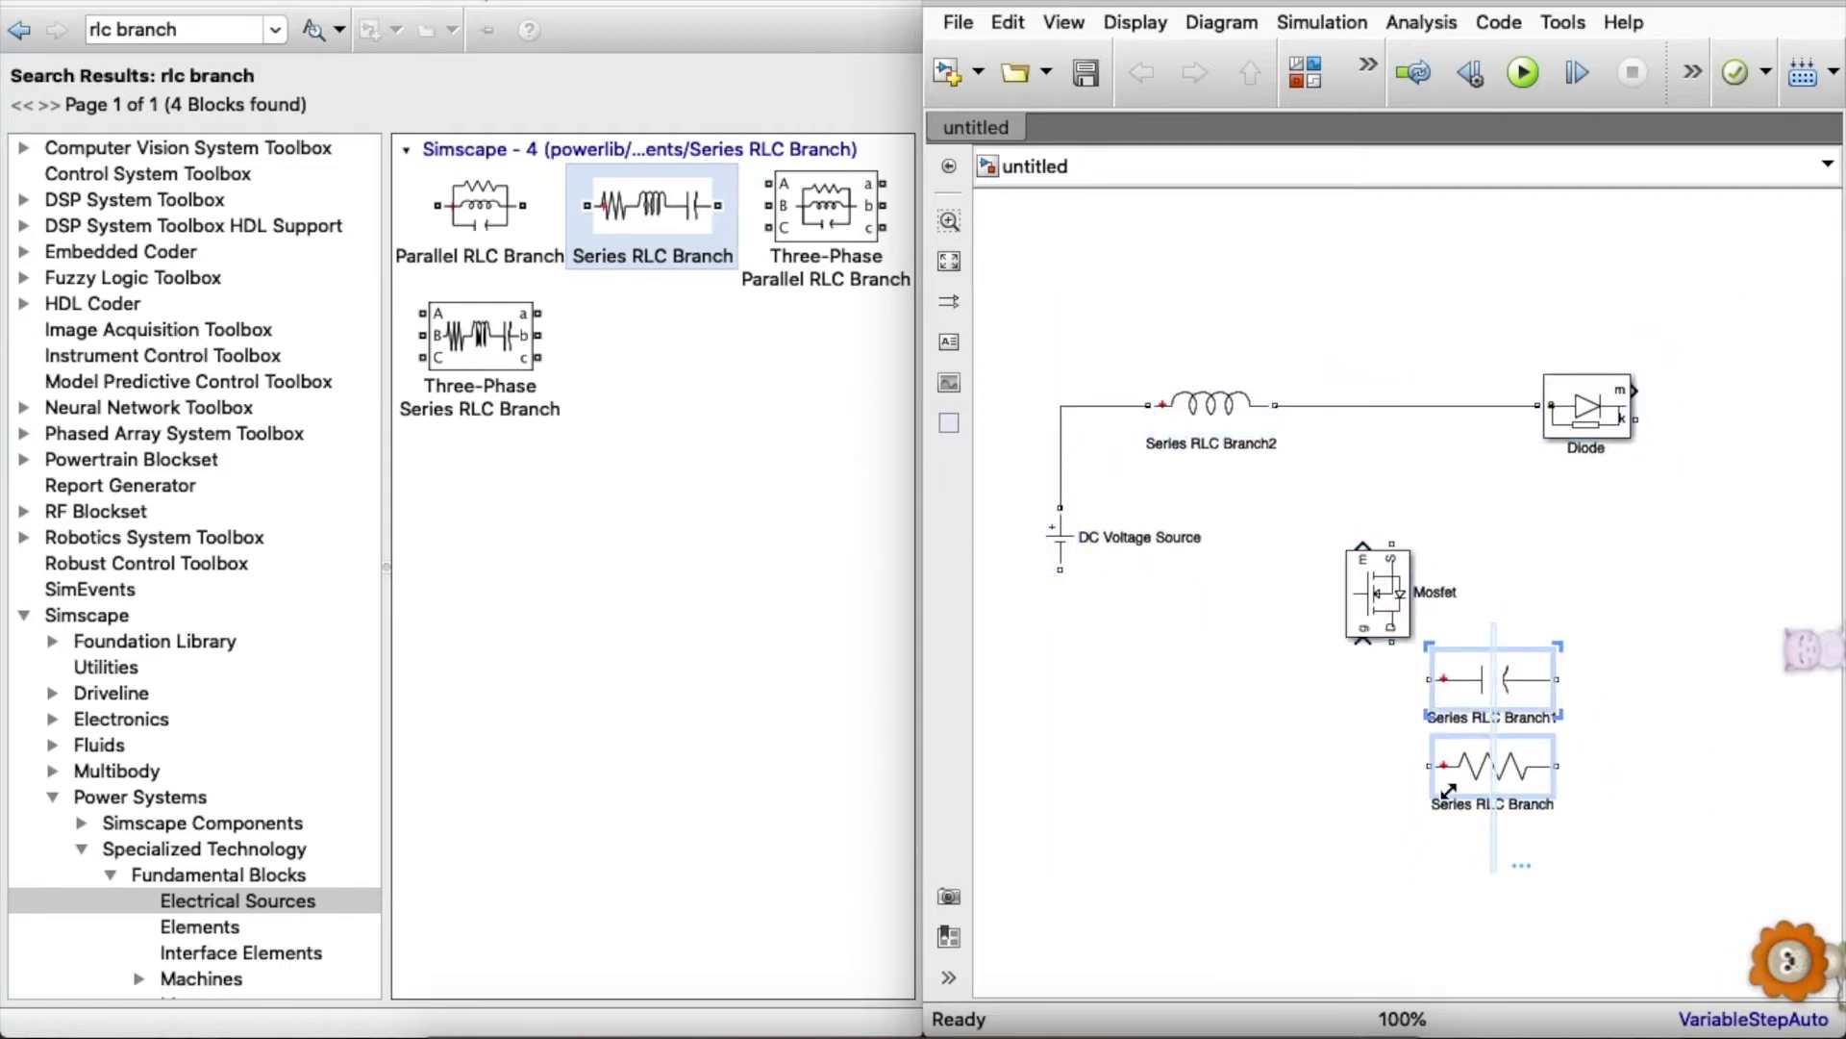
left_click_drag(1448, 789, 1621, 711)
key("ctrl+r")
key("ctrl+r")
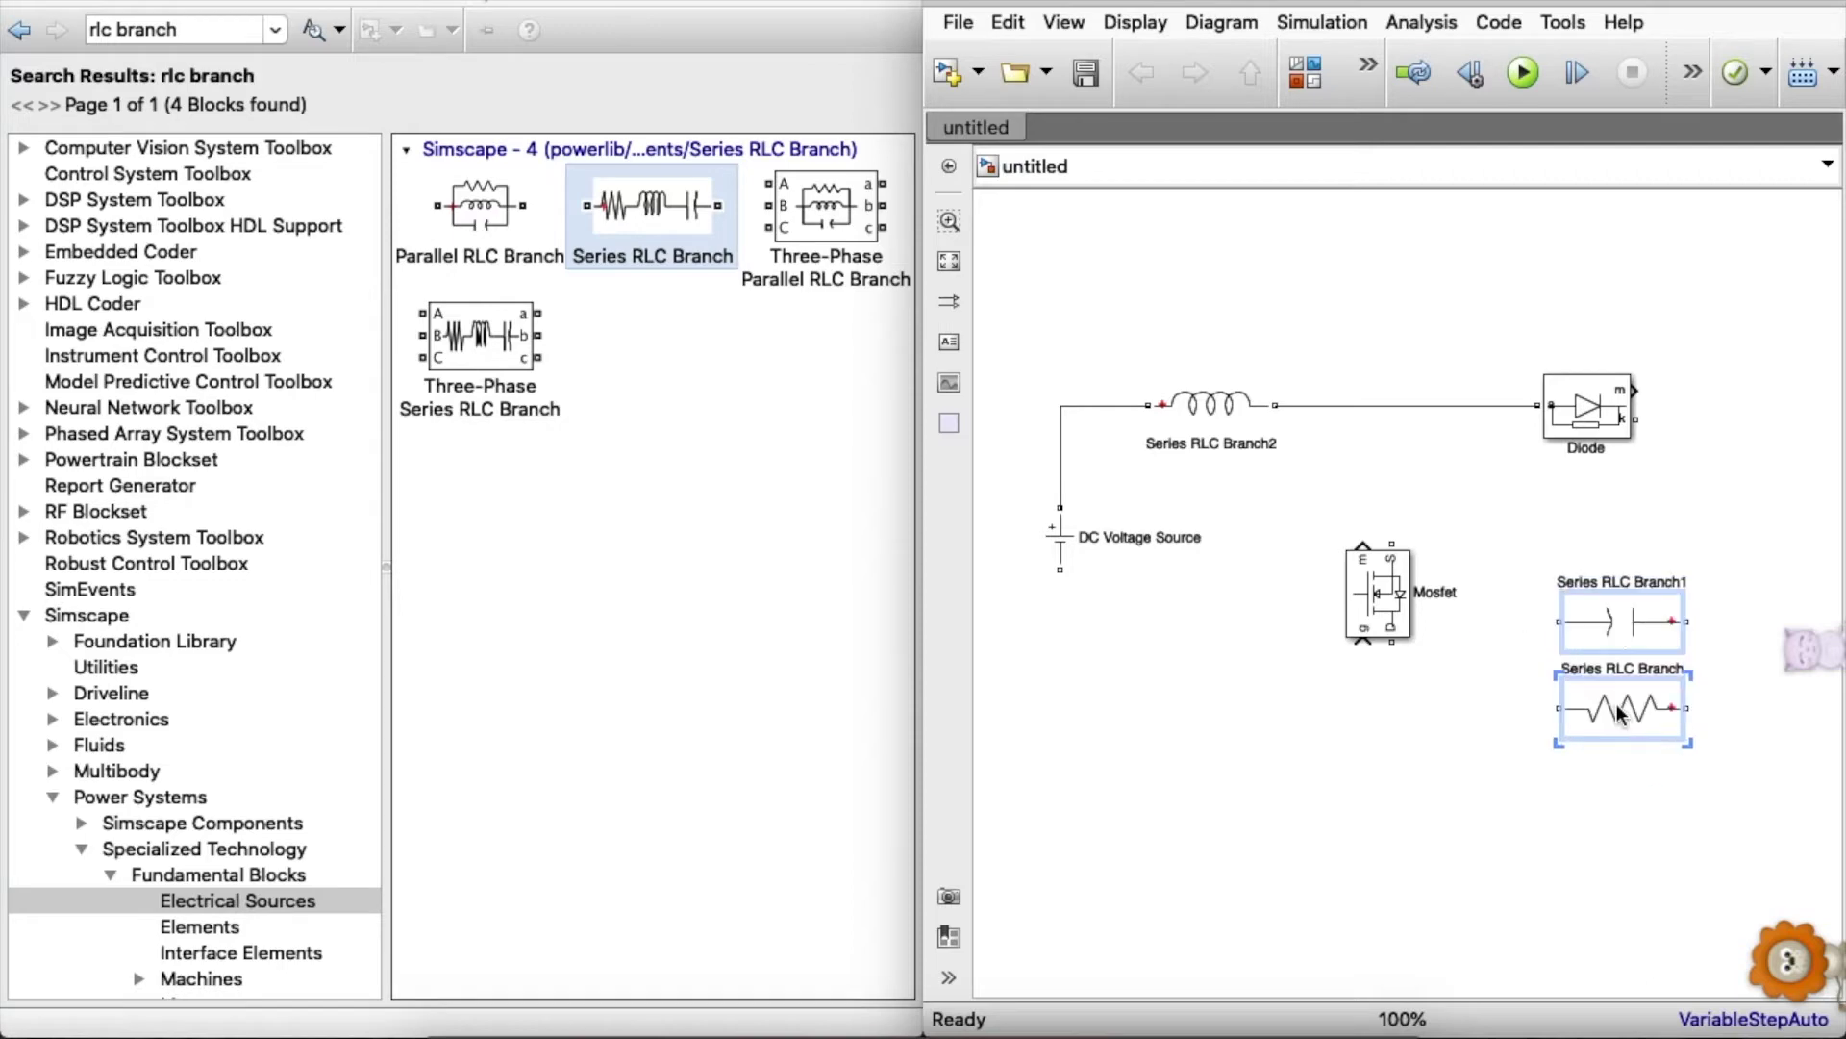
key("ctrl+r")
left_click(1621, 712)
left_click_drag(1639, 707, 1774, 522)
left_click_drag(1622, 621, 1680, 534)
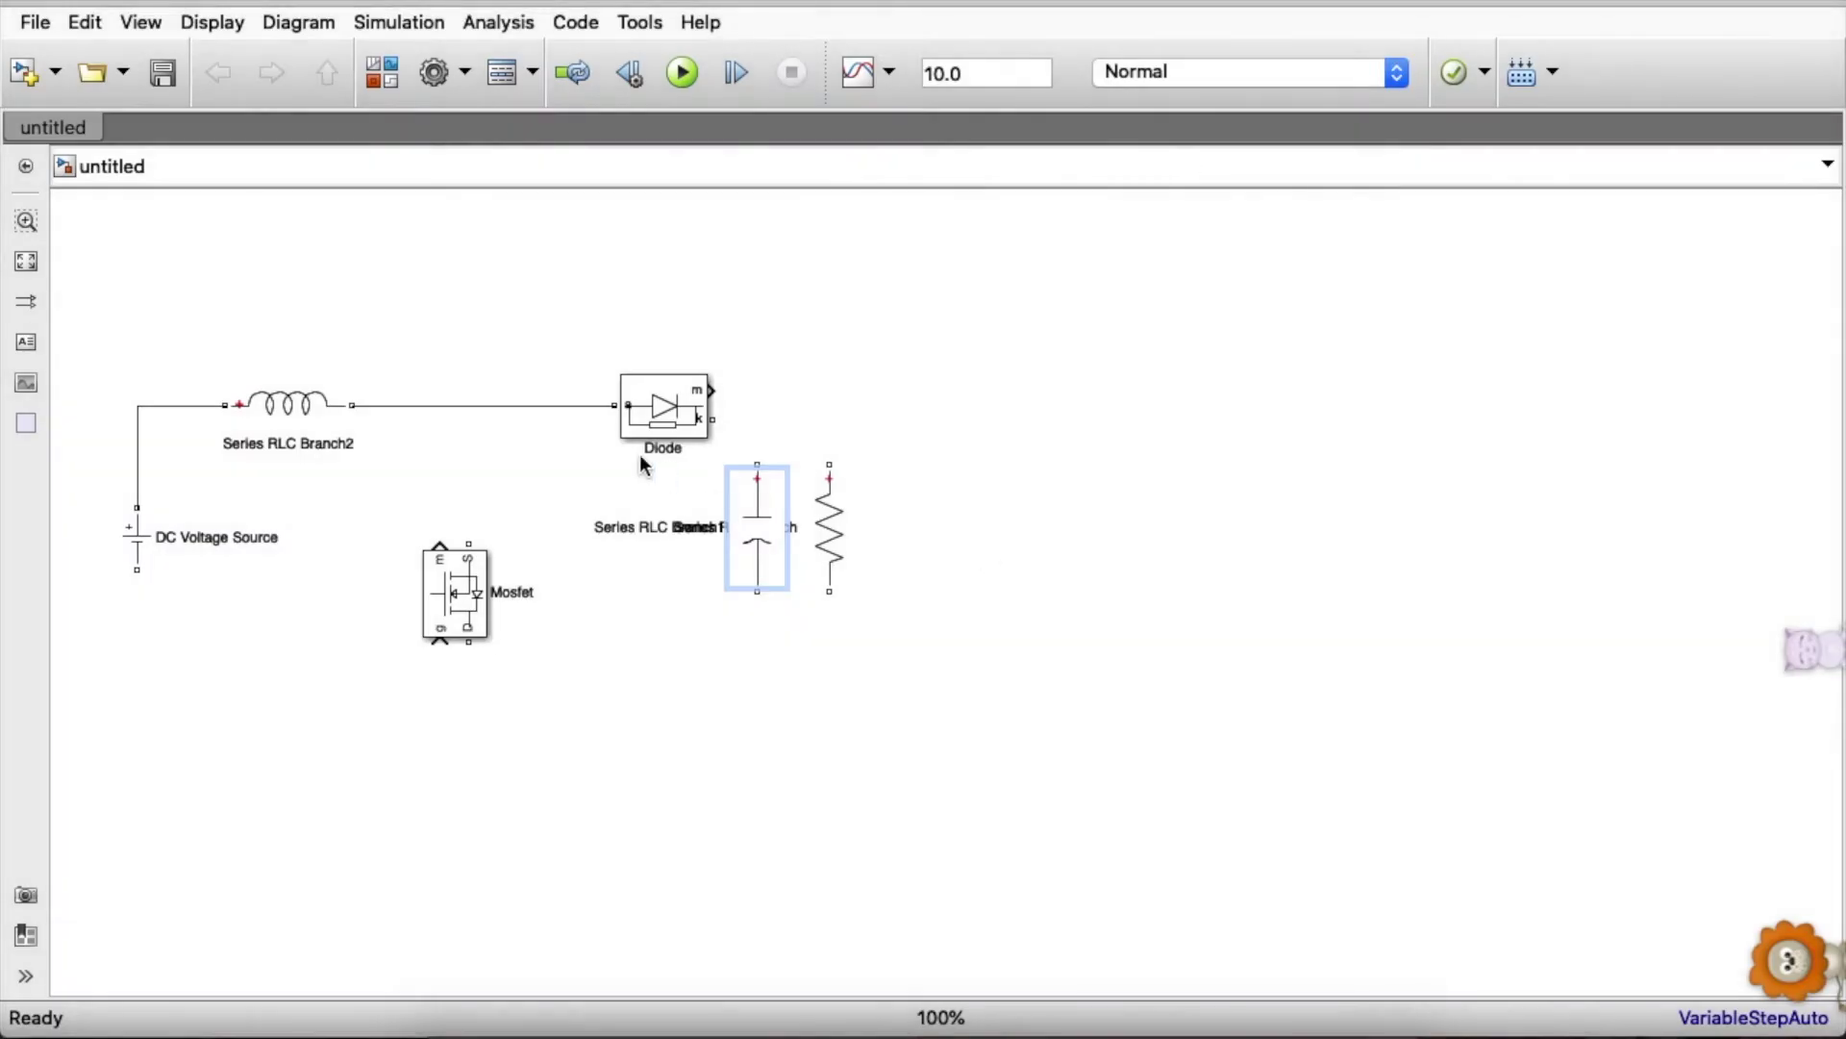
- Space the capacitor and resistor apart and rename them C and R
left_click(829, 529)
left_click_drag(828, 529, 1002, 529)
left_click_drag(756, 534, 808, 533)
left_click(704, 535)
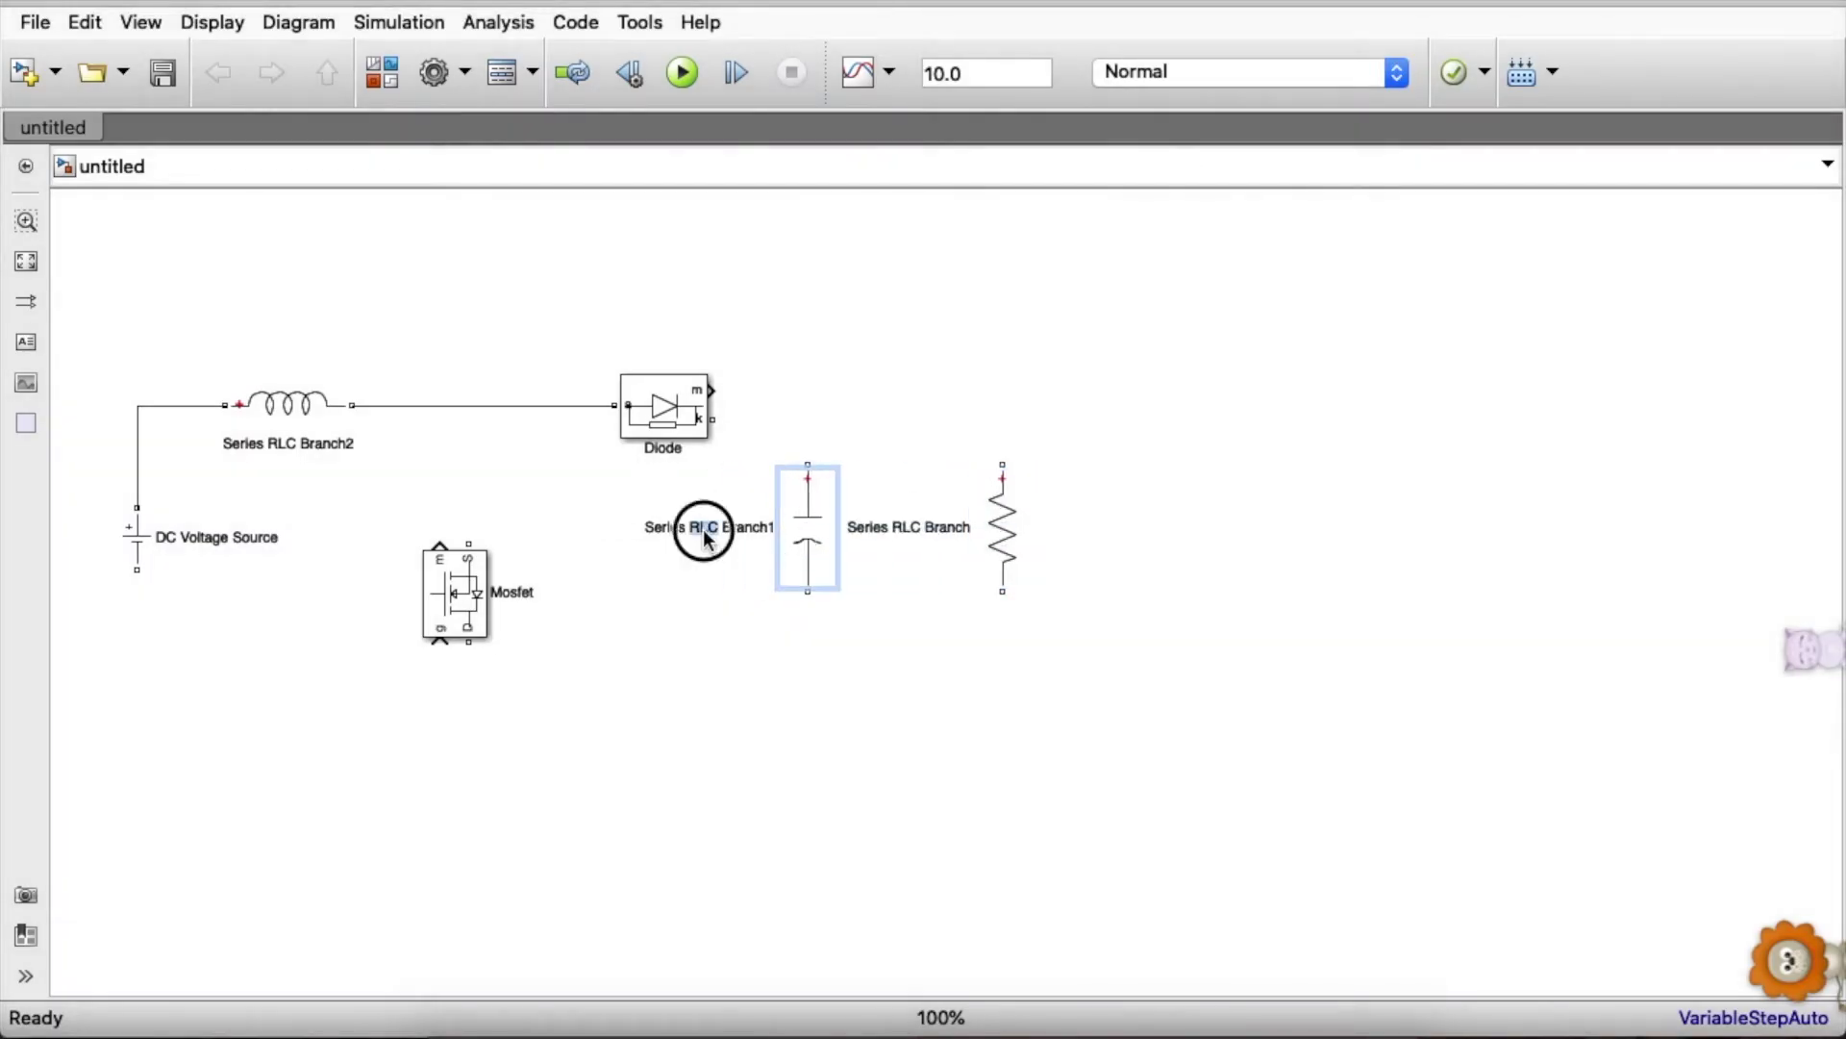
triple_click(704, 535)
type("C")
left_click(849, 631)
triple_click(925, 529)
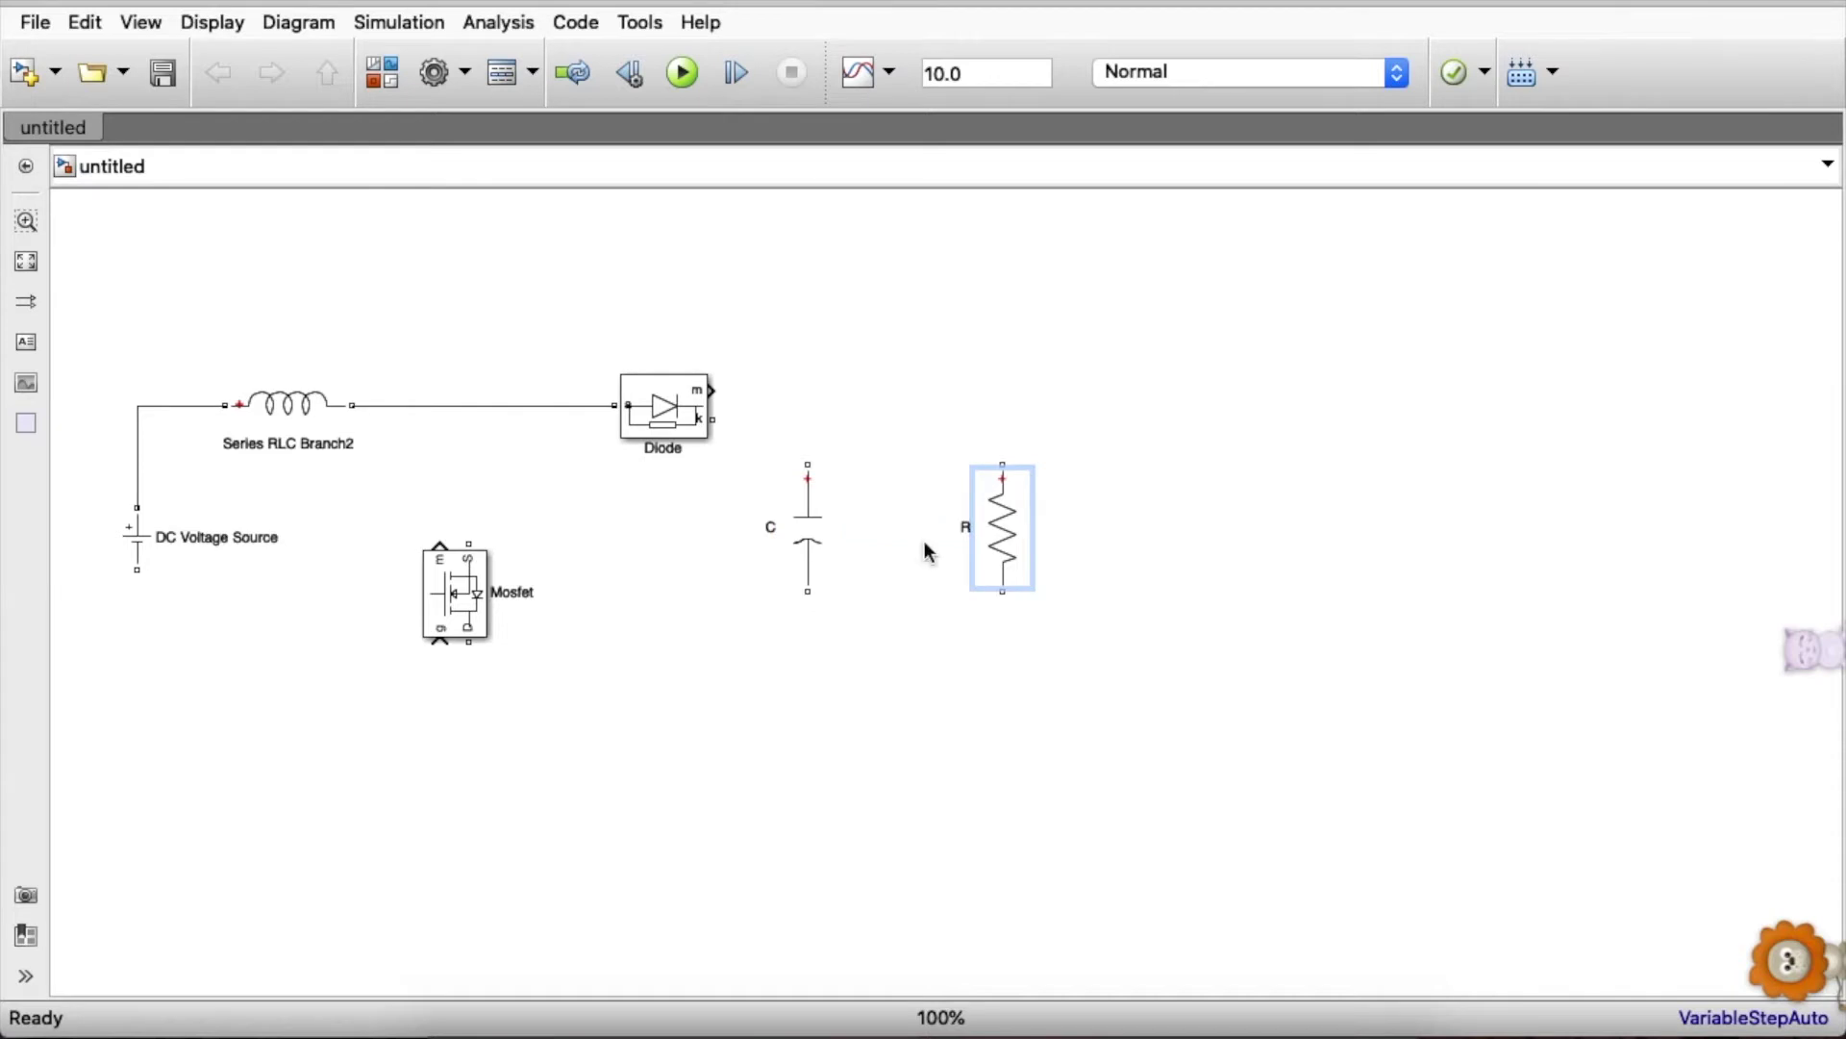
- Wire C and R in parallel between the Diode output and the return line
mouse_move(810, 527)
left_mouse_down()
mouse_move(899, 524)
mouse_move(732, 380)
mouse_move(712, 420)
left_mouse_up()
left_click_drag(1002, 464, 901, 420)
left_click_drag(137, 570, 897, 590)
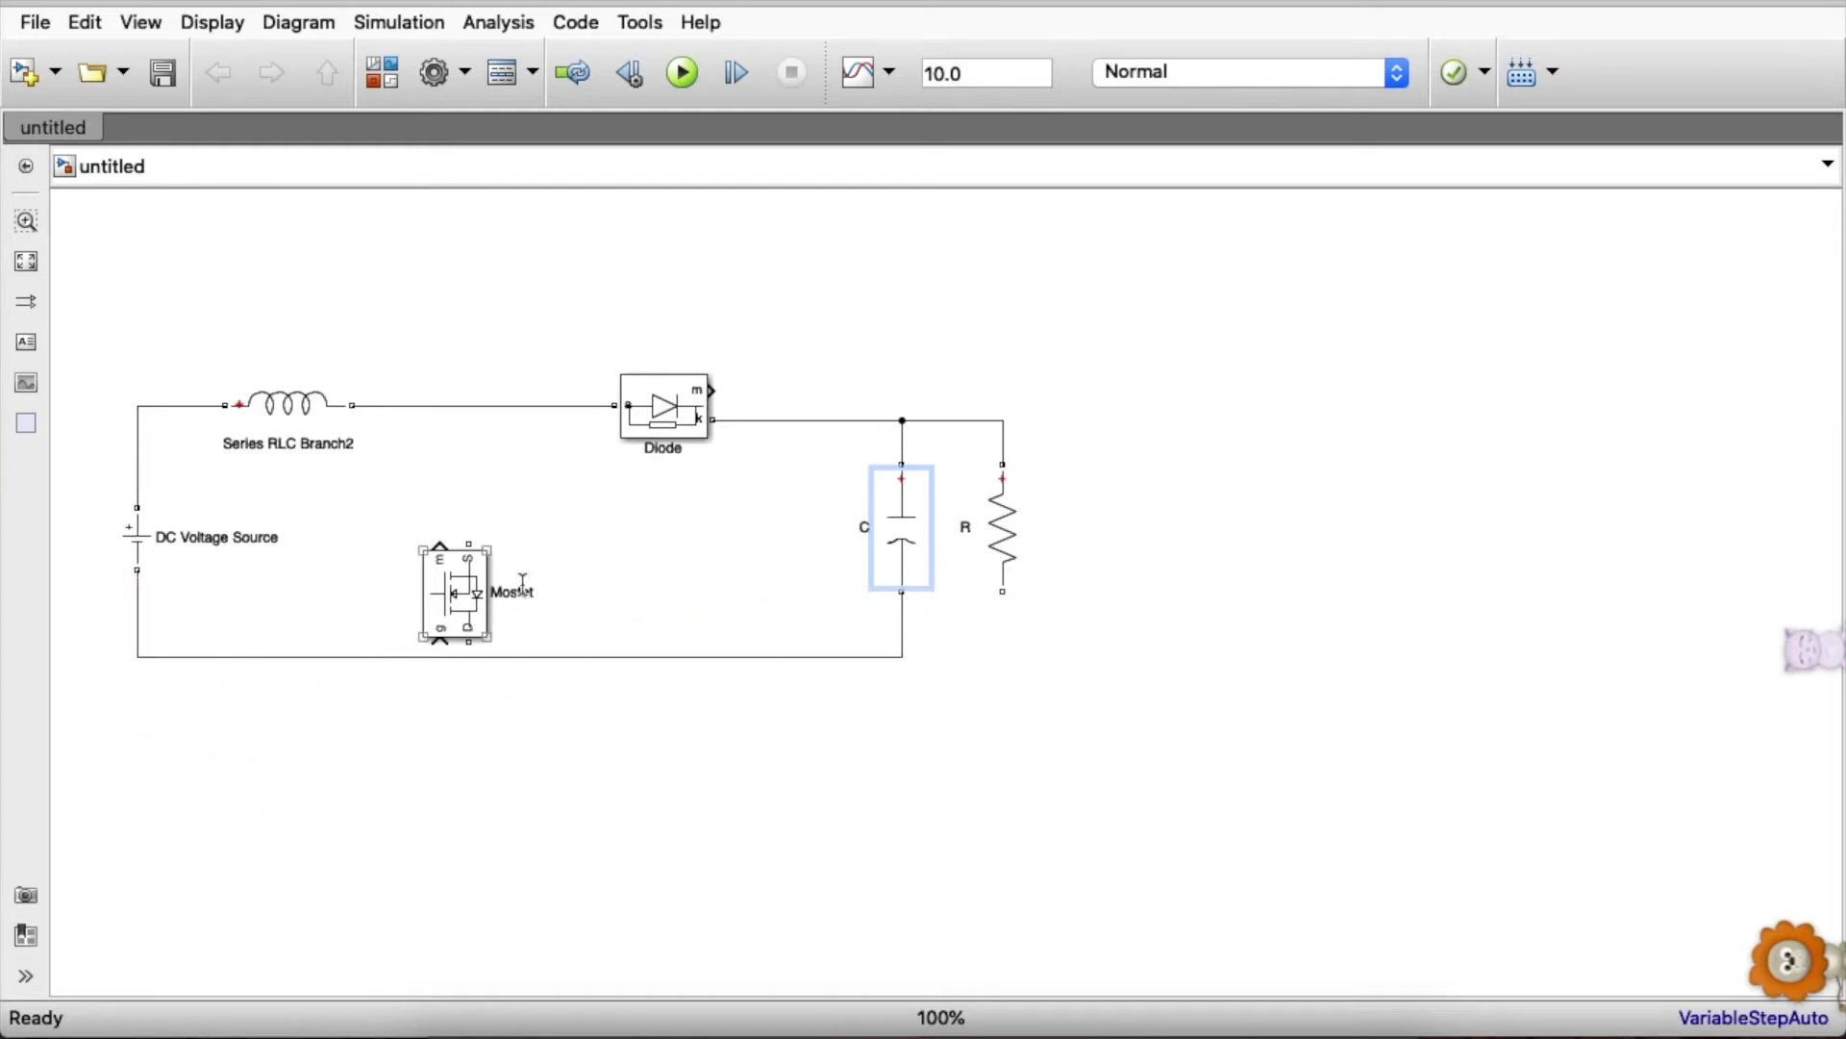
left_click_drag(472, 589, 474, 523)
mouse_move(1002, 591)
left_mouse_down()
mouse_move(972, 647)
mouse_move(904, 657)
left_mouse_up()
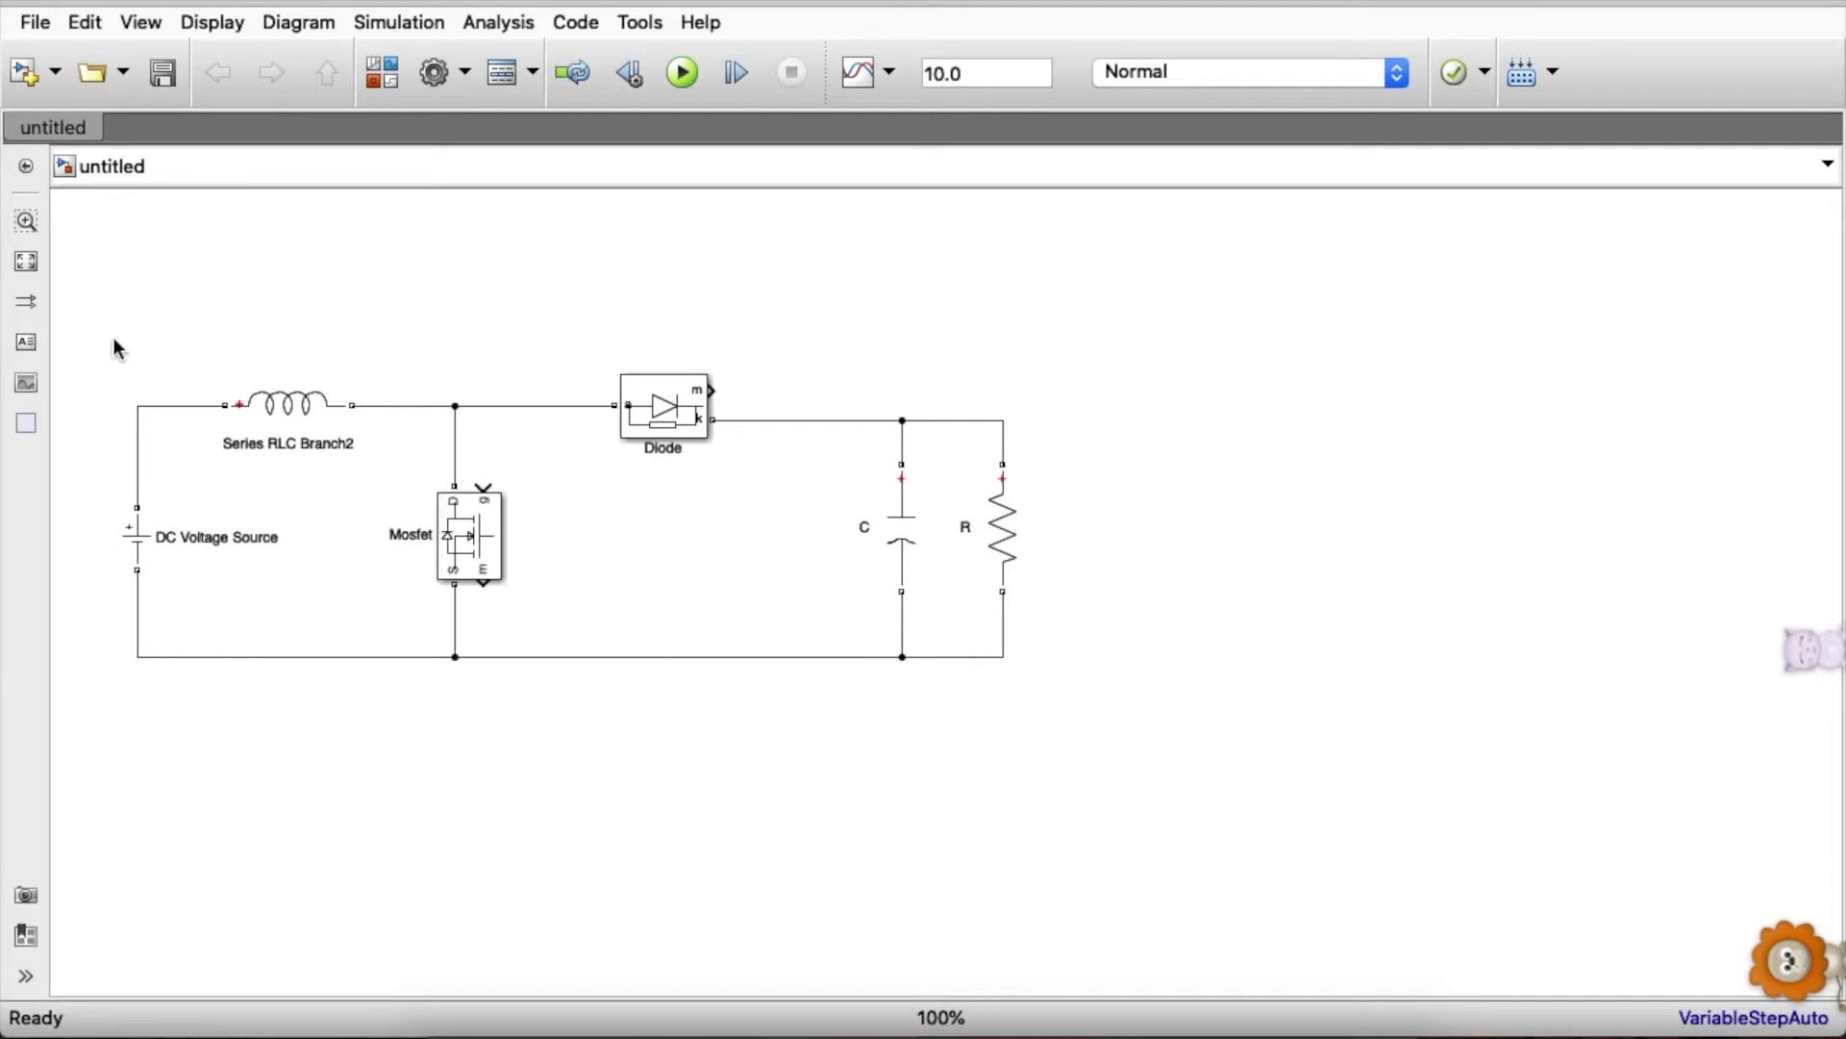
- Select the whole circuit and shift it right
left_click_drag(128, 378, 997, 813)
left_click(918, 514)
left_click_drag(918, 515, 1163, 507)
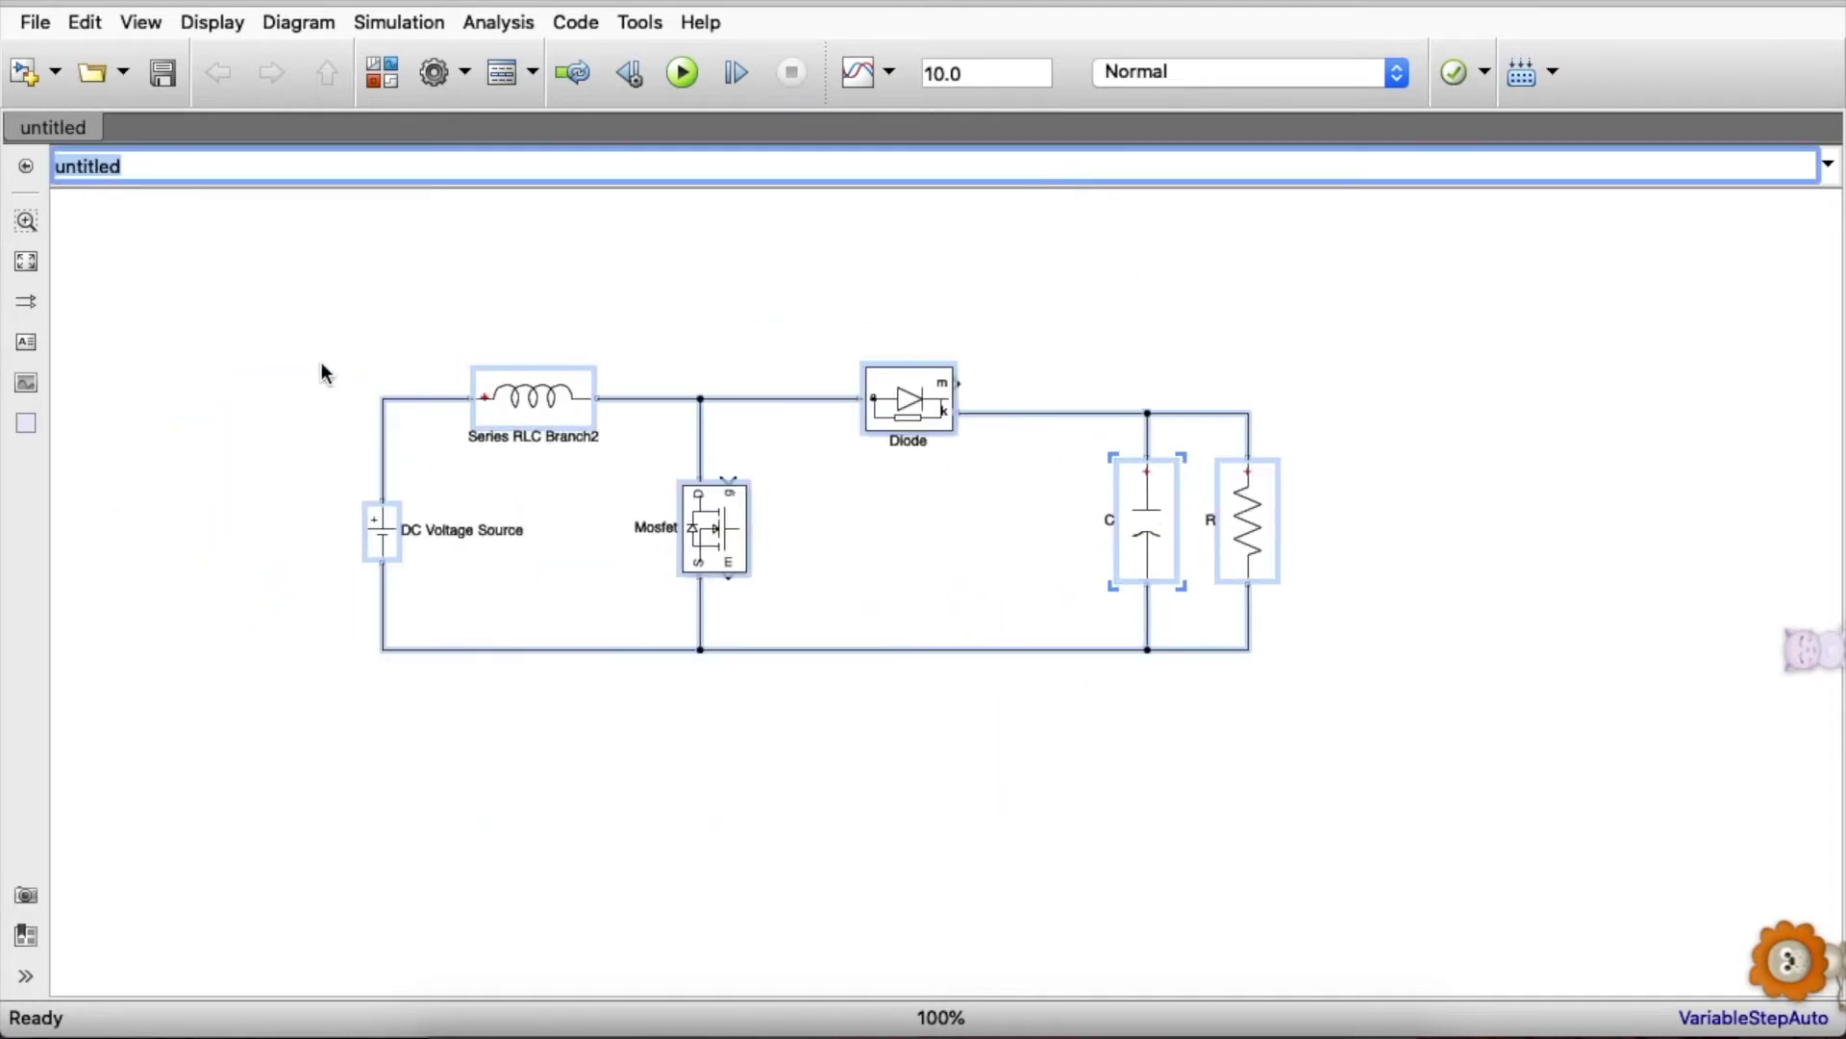
- Insert a powergui block and place it at the top left of the model
left_click(227, 295)
double_click(227, 294)
type("power")
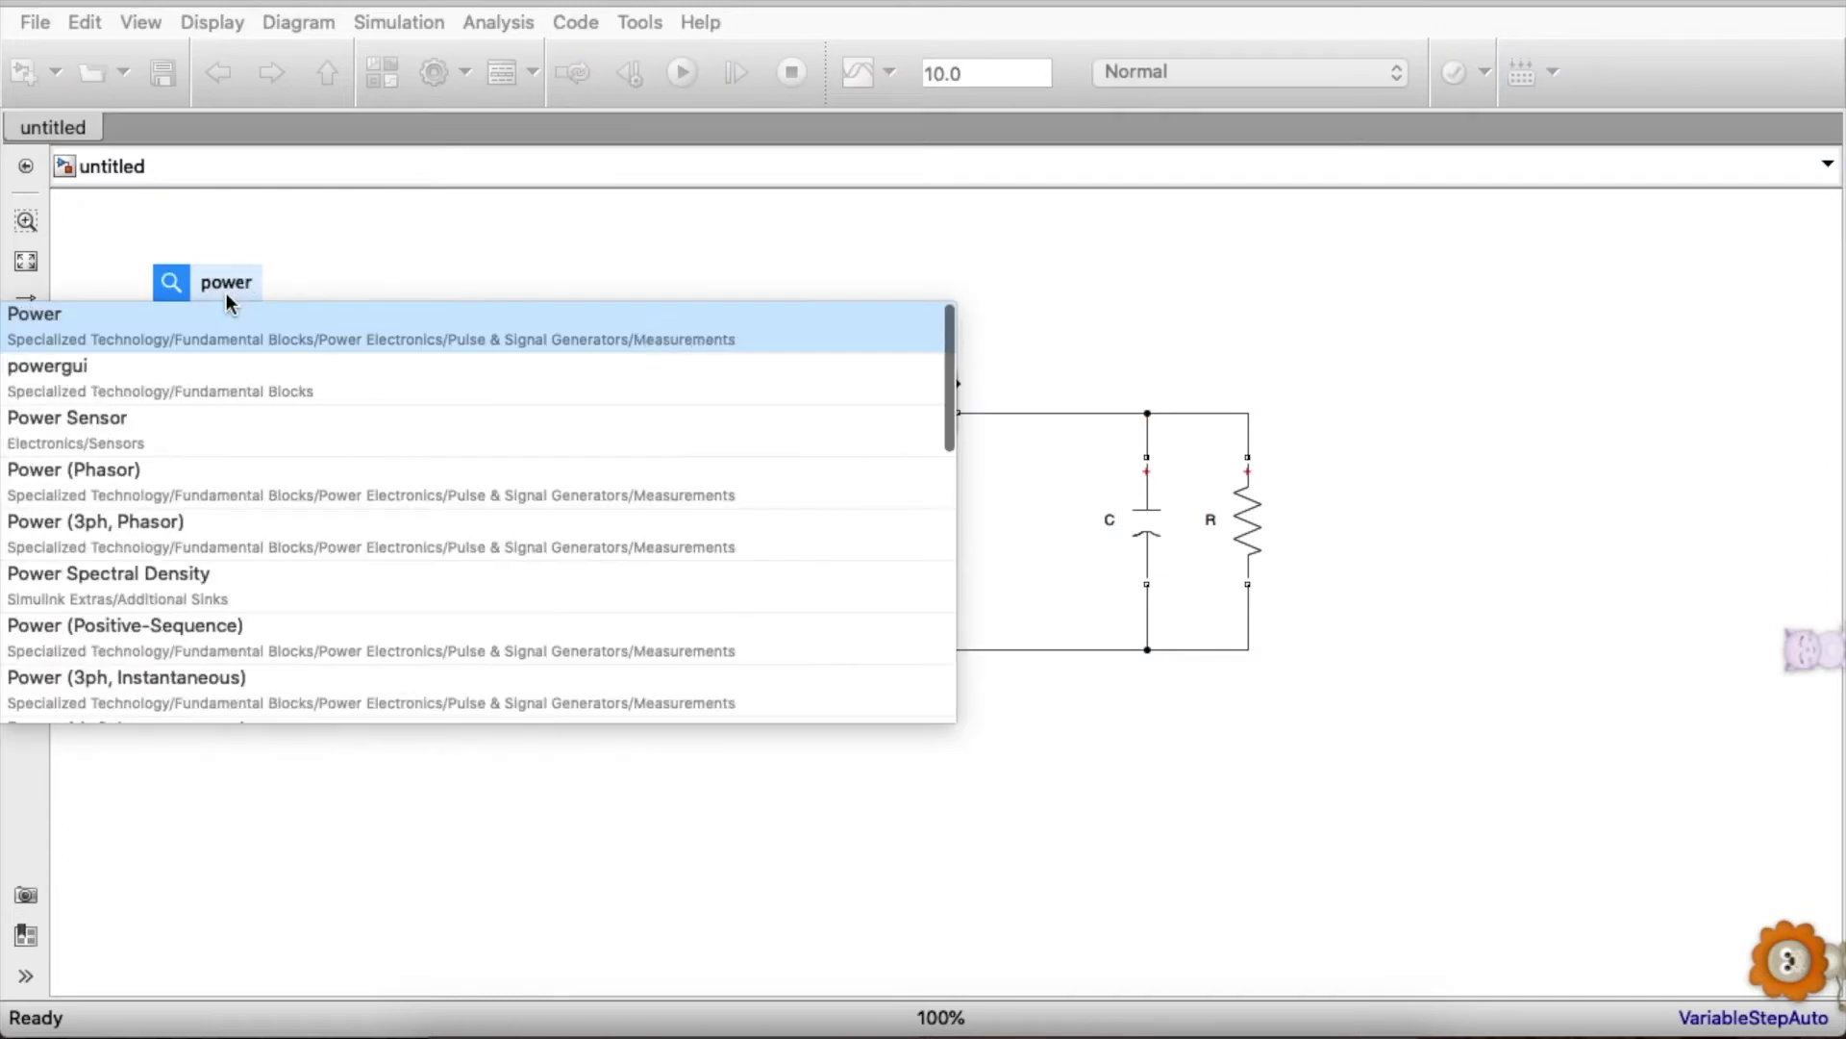
left_click(188, 379)
left_click_drag(232, 308, 171, 289)
left_click(577, 341)
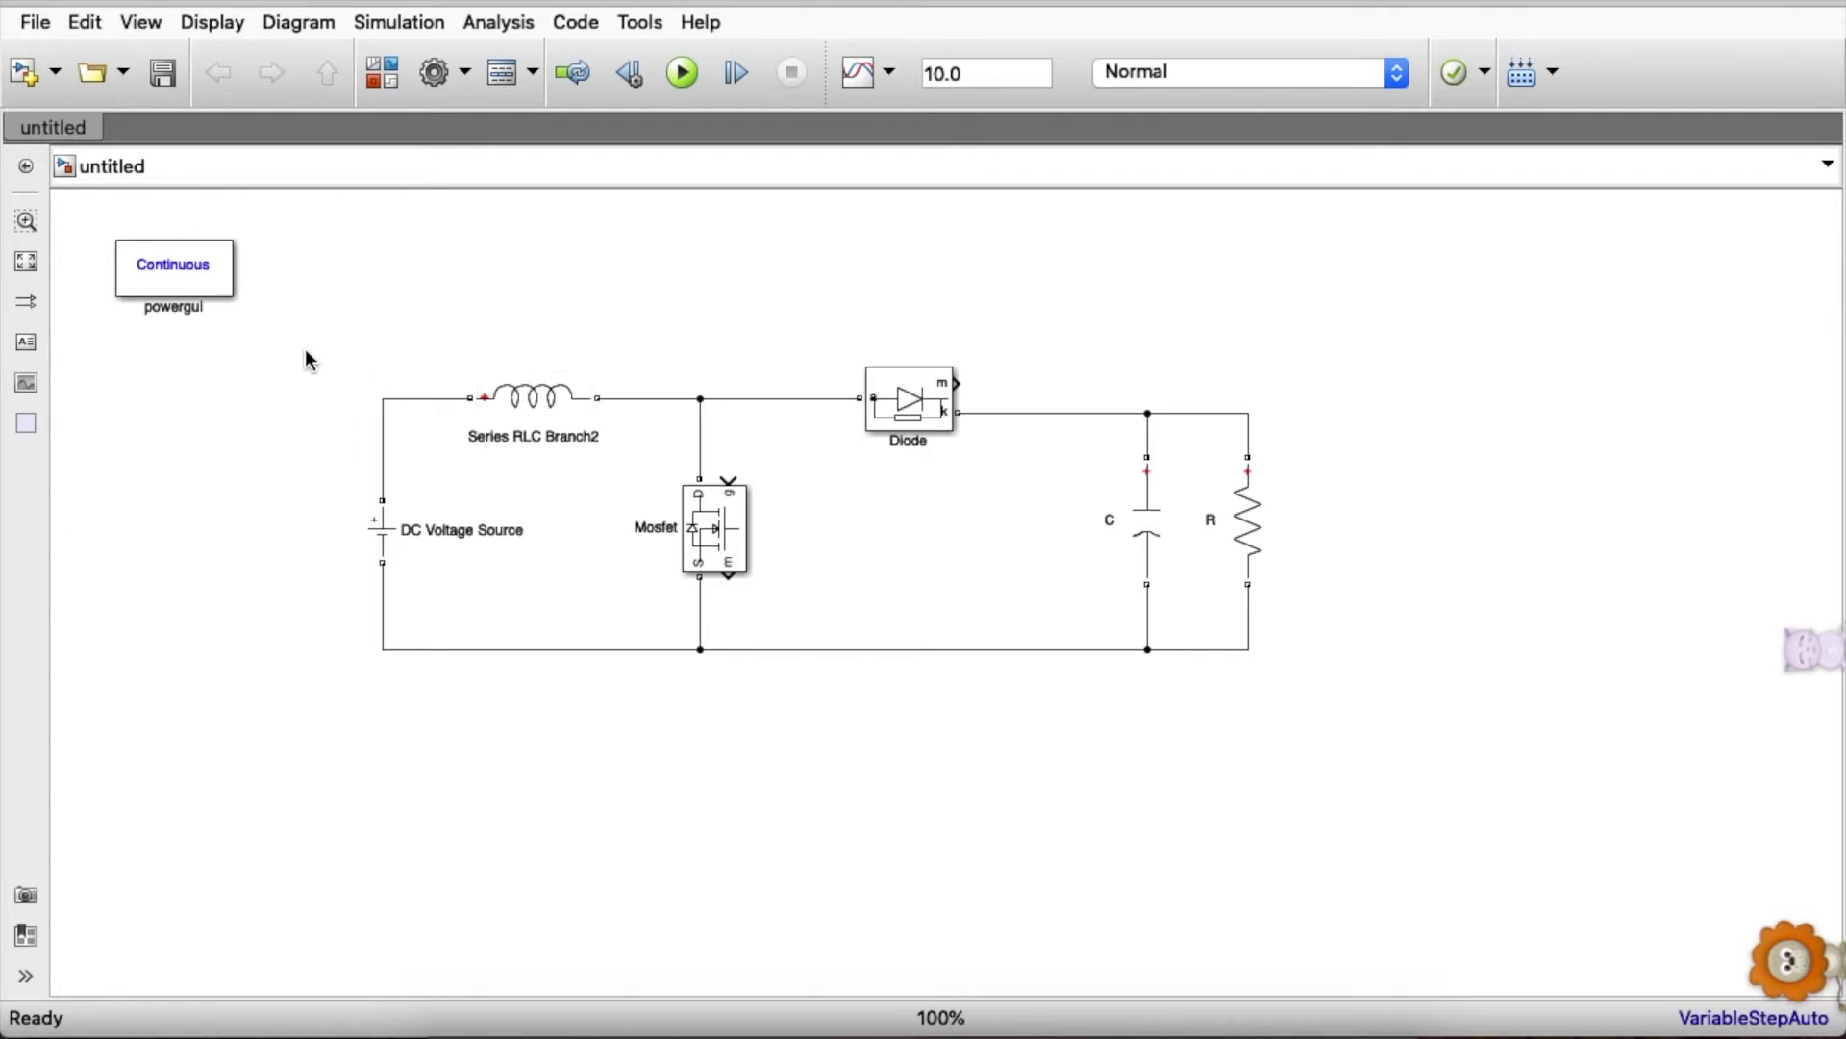
- Shift the circuit further right and reopen the Library Browser
left_click_drag(306, 358, 1284, 716)
left_click_drag(1173, 517, 1266, 520)
left_click(1549, 465)
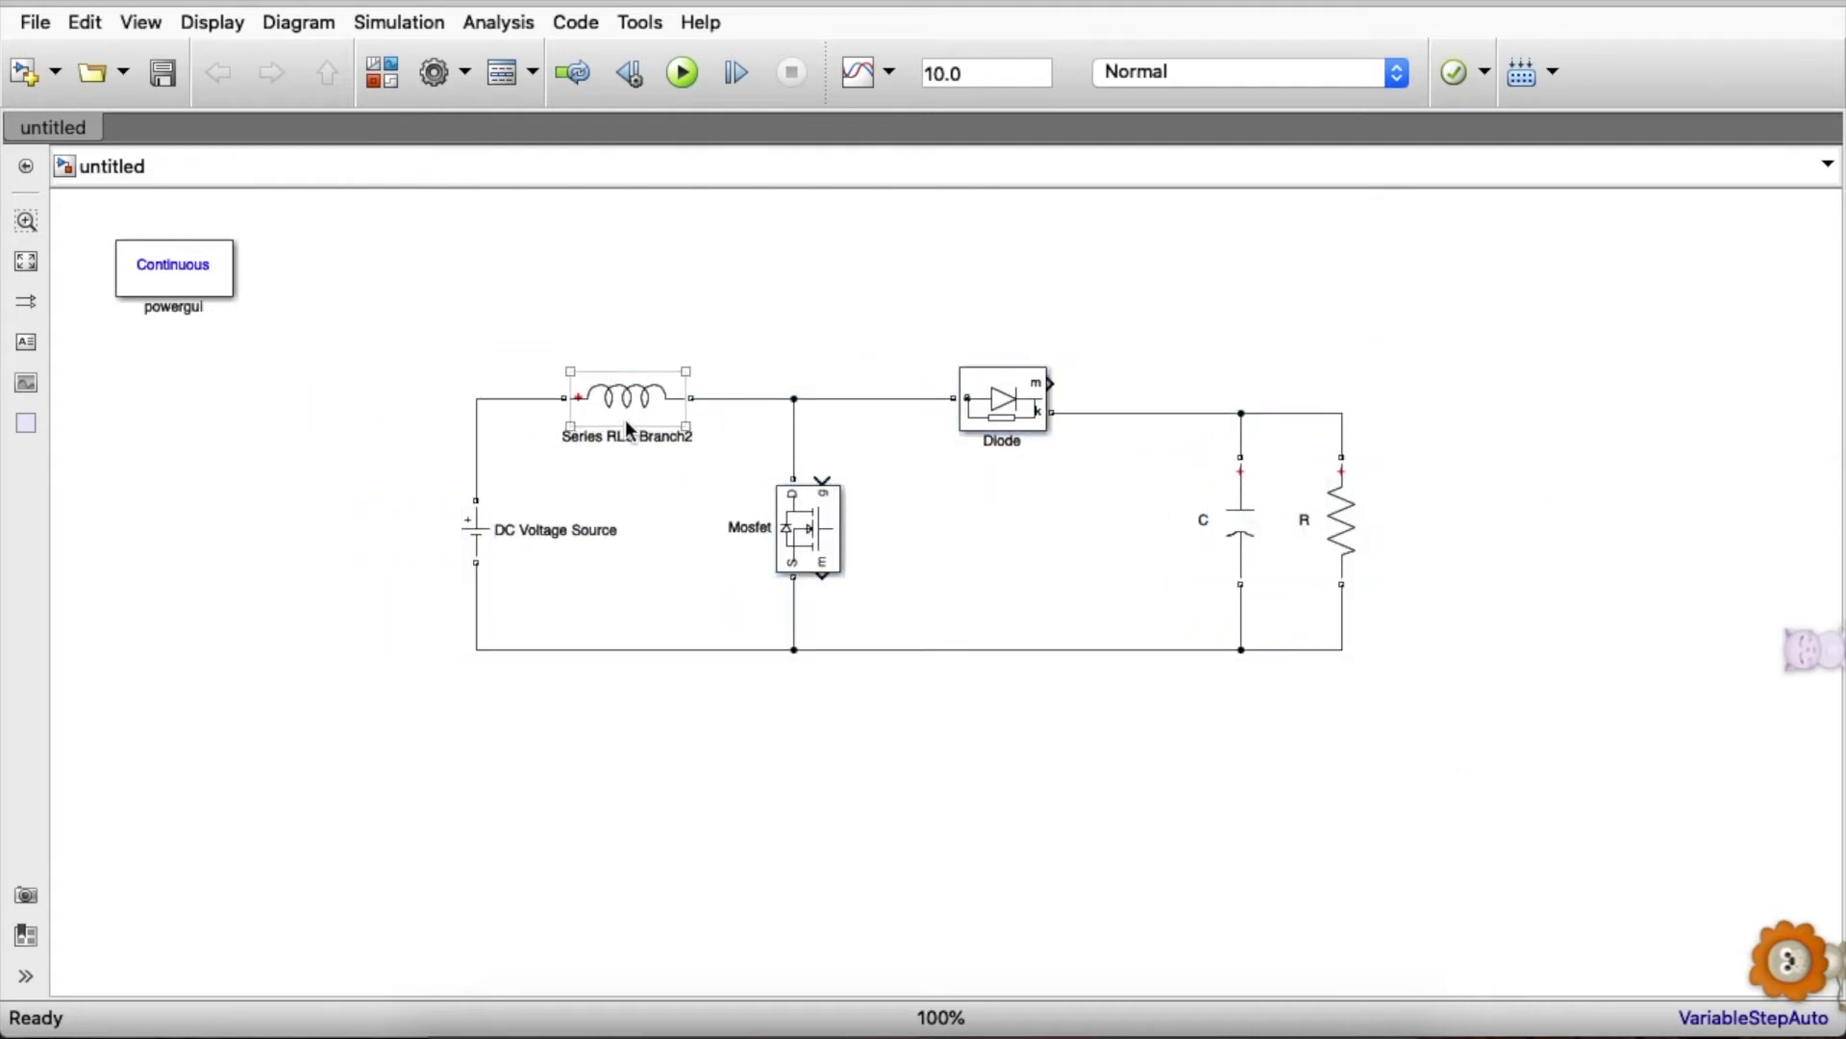
left_click(391, 84)
left_click(216, 29)
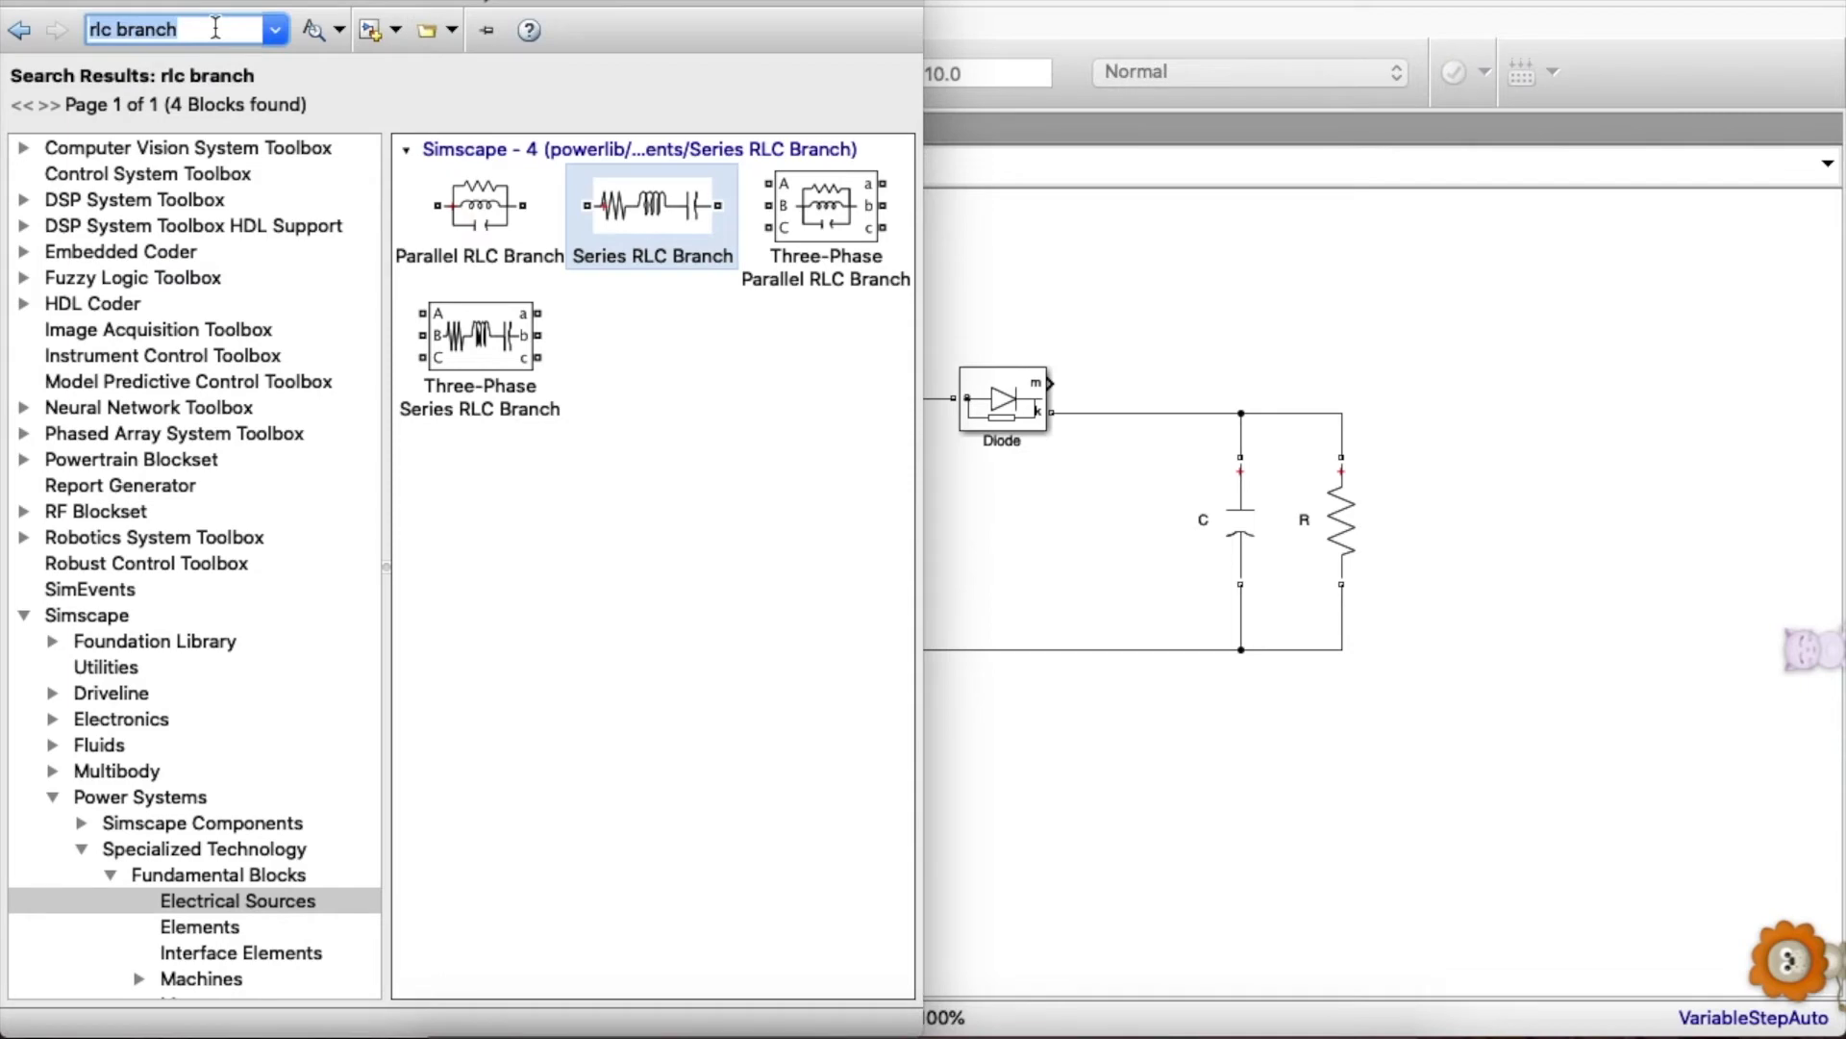
- Search 'simscape' and open Power Systems > Specialized Technology > Fundamental Blocks > Measurements
type("v")
key("BackSpace")
type("sims")
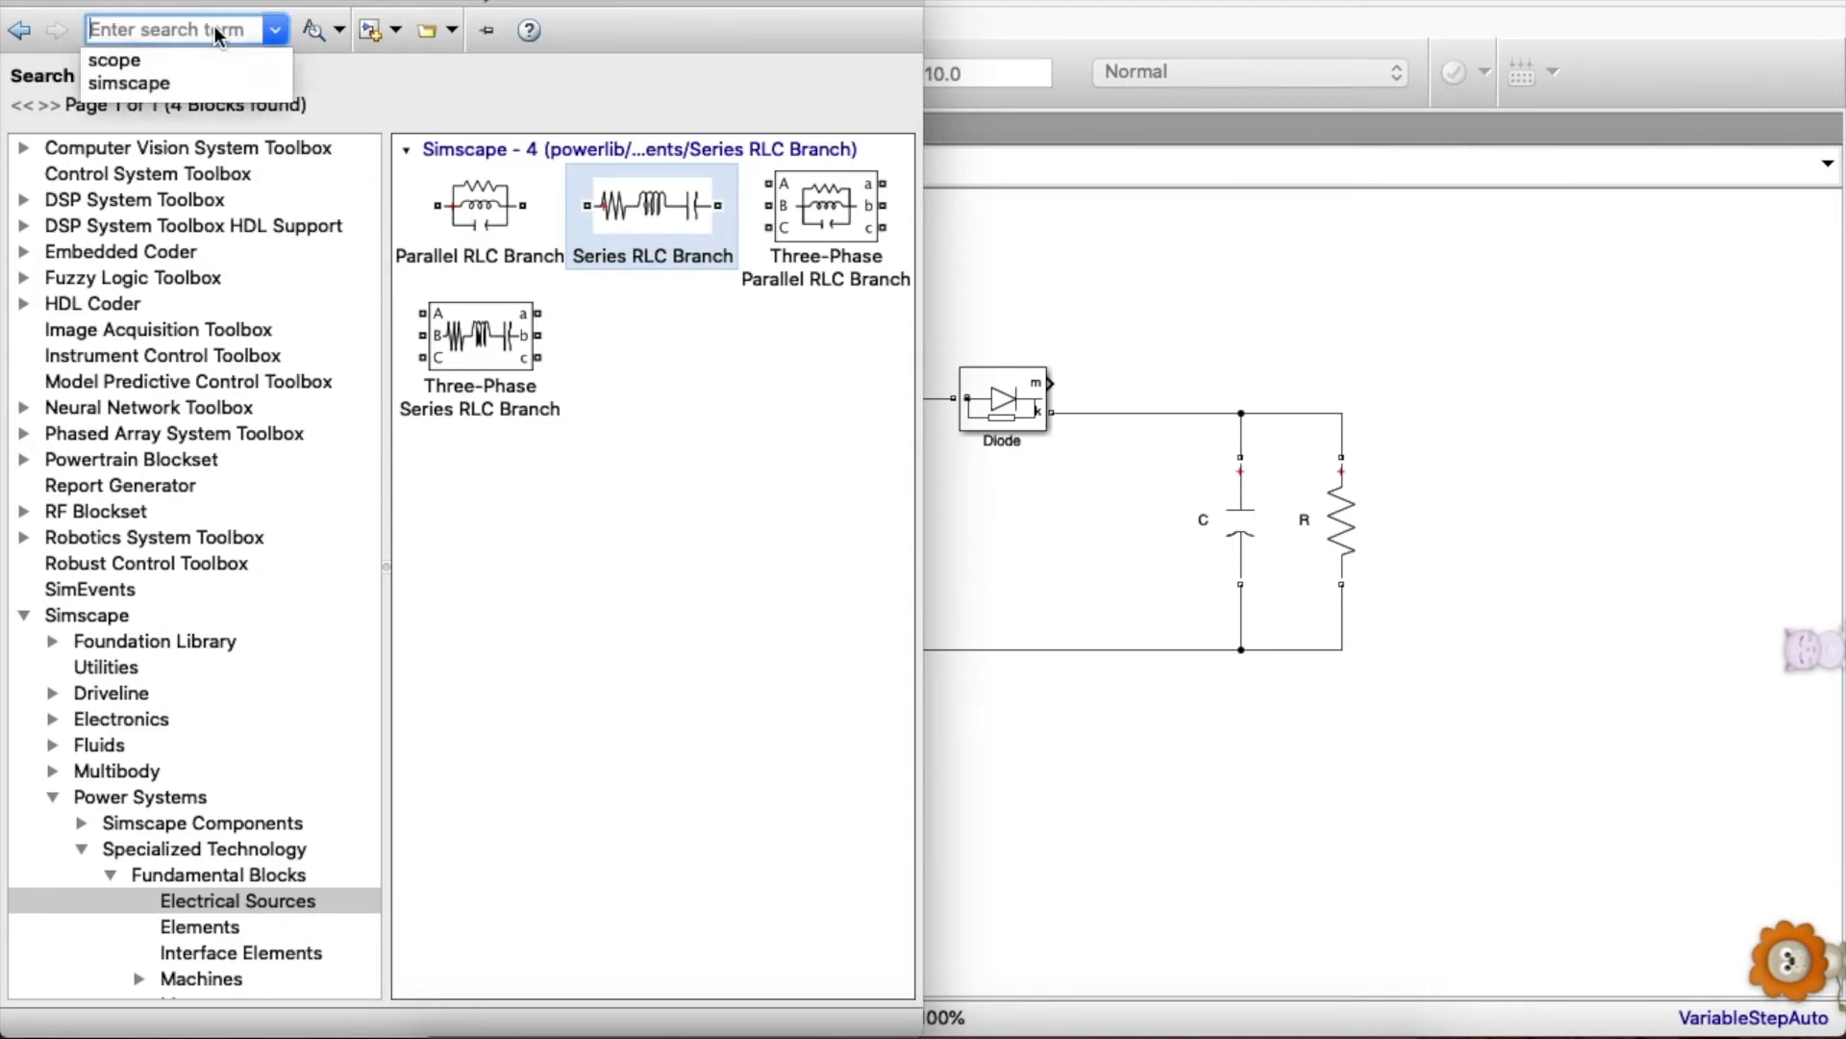
type("cape")
key("Return")
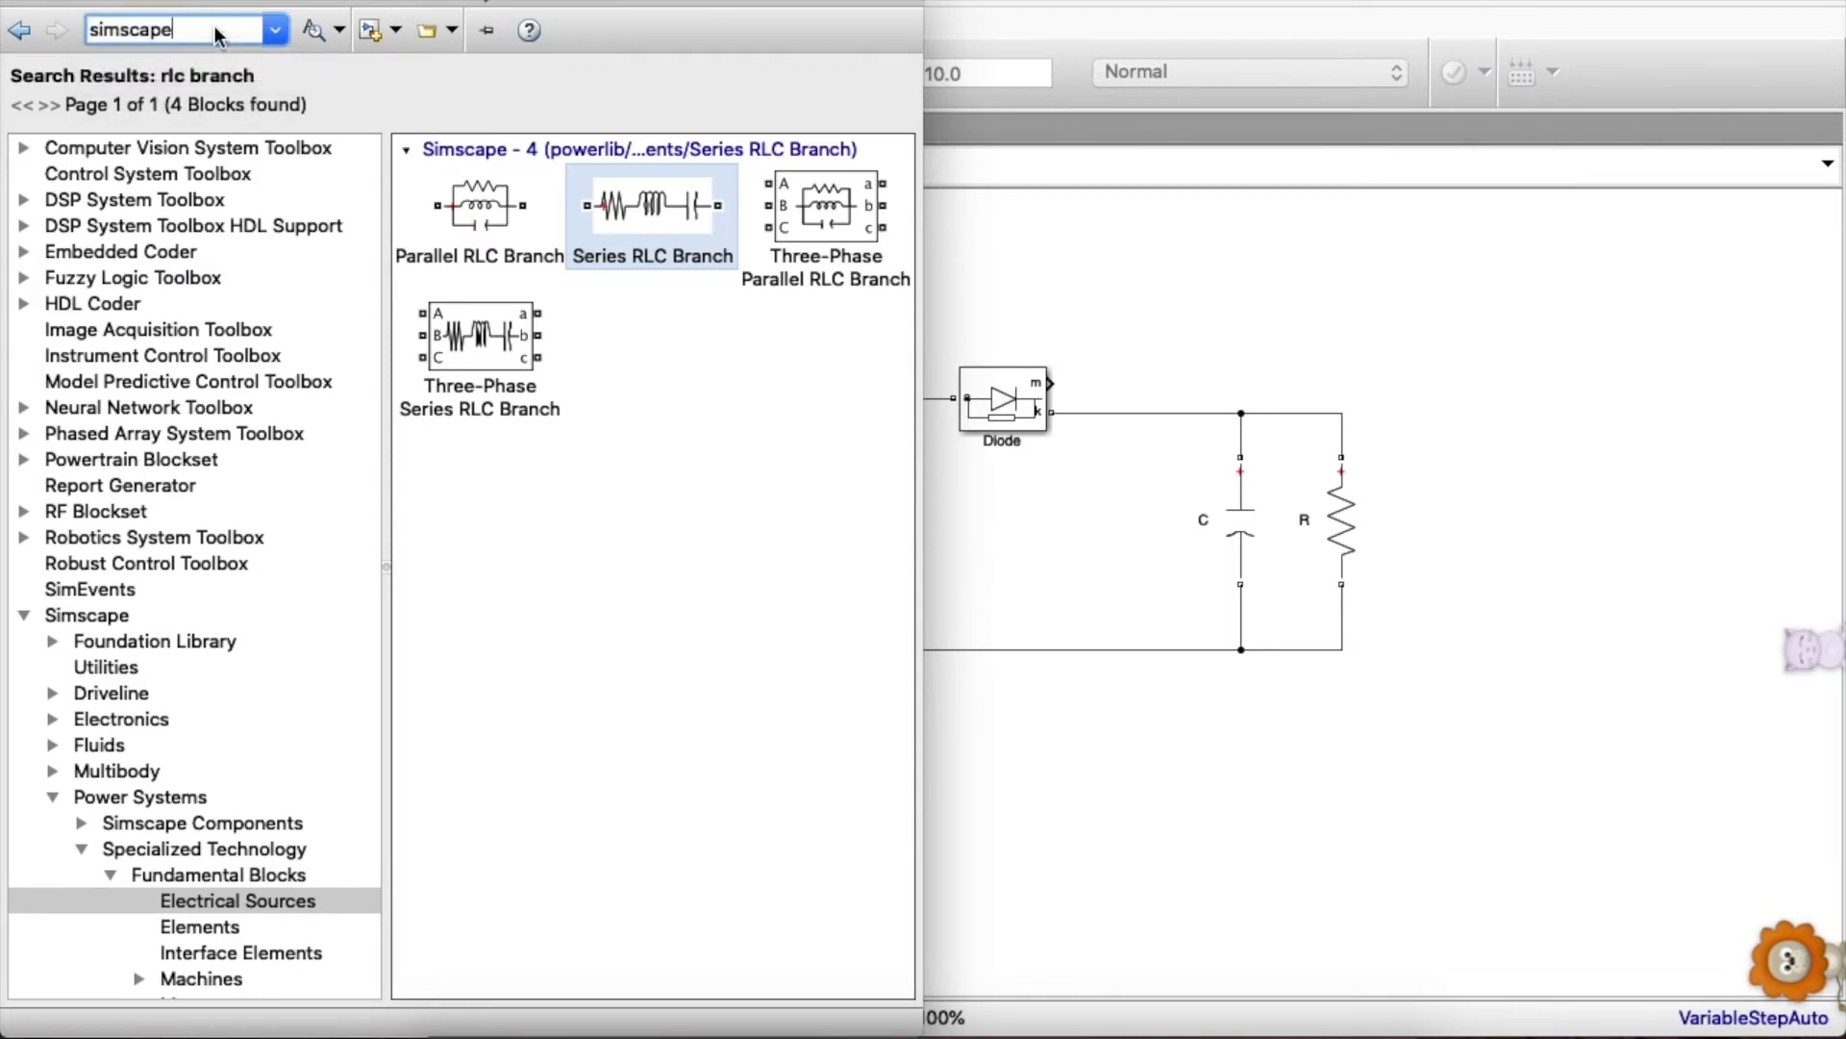
scroll(702, 577, "down", 2)
double_click(716, 384)
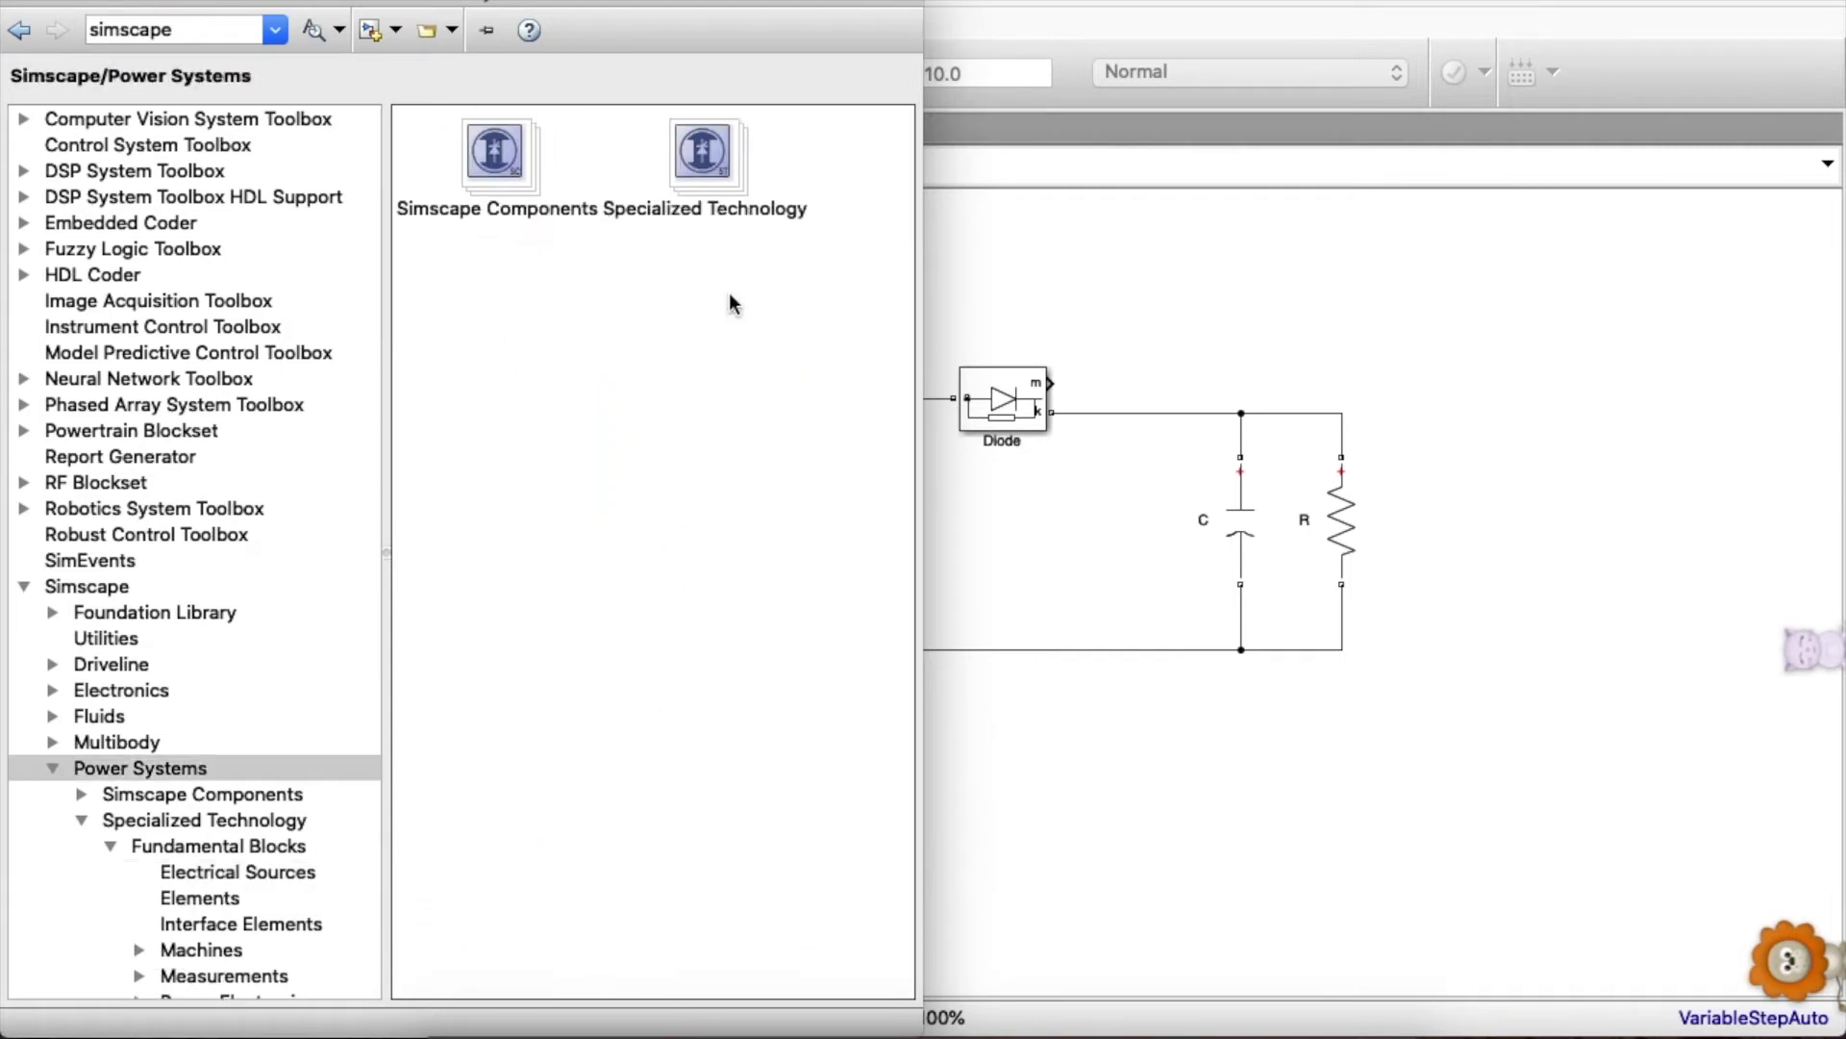
double_click(710, 155)
double_click(719, 252)
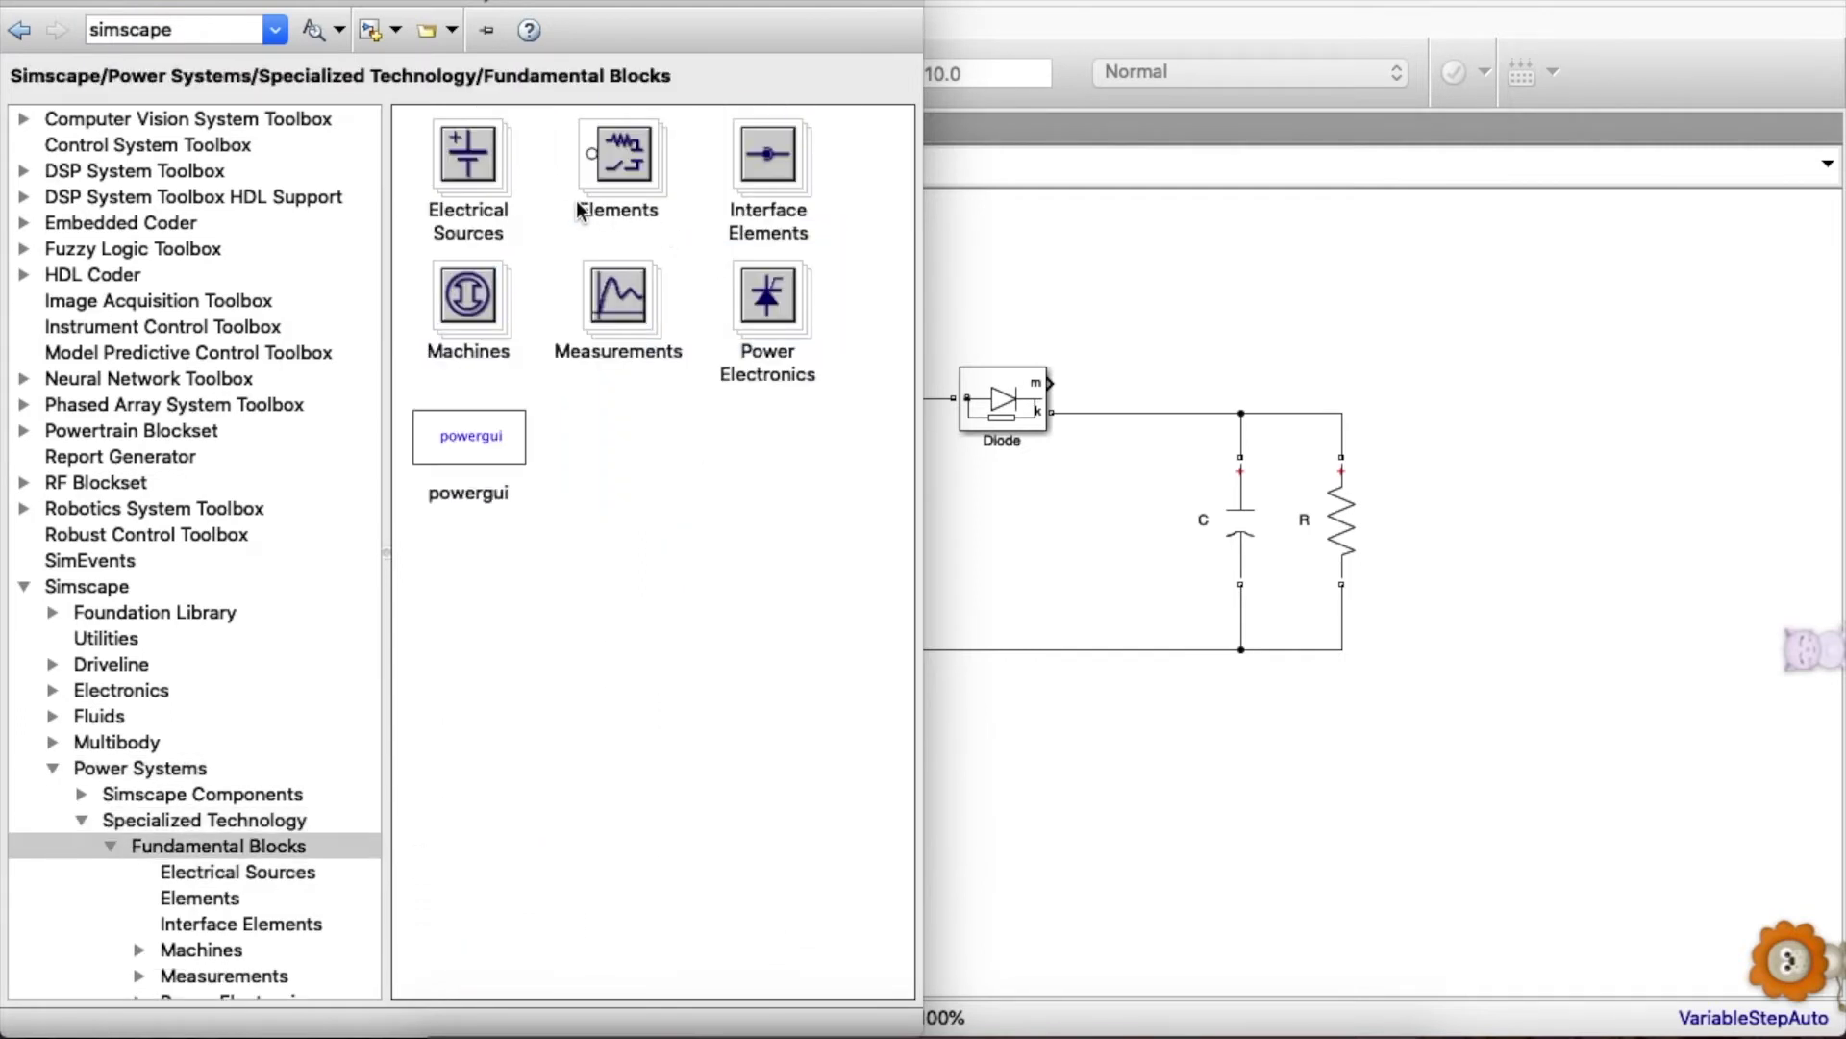
double_click(606, 317)
- Add Current and Voltage Measurement blocks and wire Voltage Measurement1 across resistor R
left_click_drag(556, 361, 1389, 319)
mouse_move(525, 971)
left_mouse_down()
mouse_move(1525, 750)
mouse_move(1476, 625)
mouse_move(1623, 531)
mouse_move(1566, 561)
mouse_move(1574, 495)
left_mouse_up()
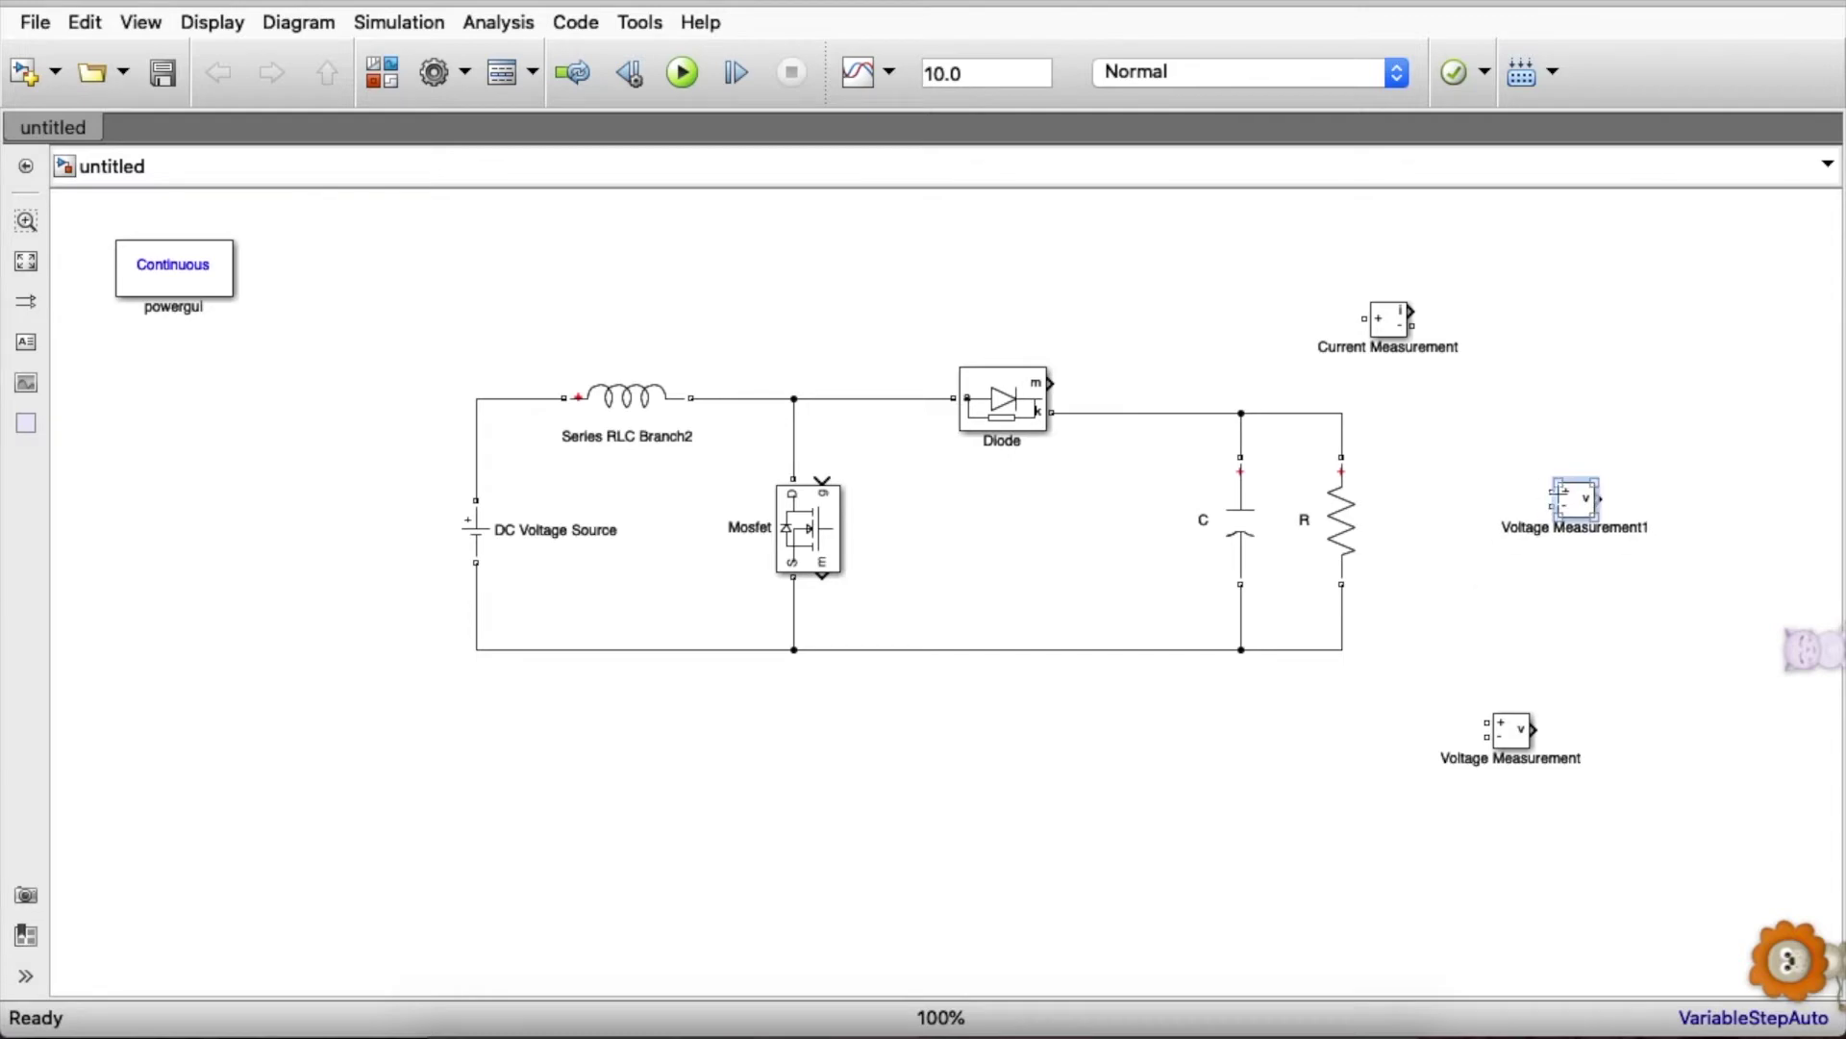
left_click_drag(1552, 492, 1341, 432)
mouse_move(1552, 510)
left_mouse_down()
mouse_move(1341, 634)
mouse_move(1529, 538)
mouse_move(1446, 597)
mouse_move(1464, 590)
left_mouse_up()
- Move the Current Measurement above the circuit and wire a rotated Voltage Measurement across the DC source
left_click_drag(1390, 325, 782, 311)
left_click_drag(1459, 745, 214, 565)
key("ctrl+r")
key("ctrl+r")
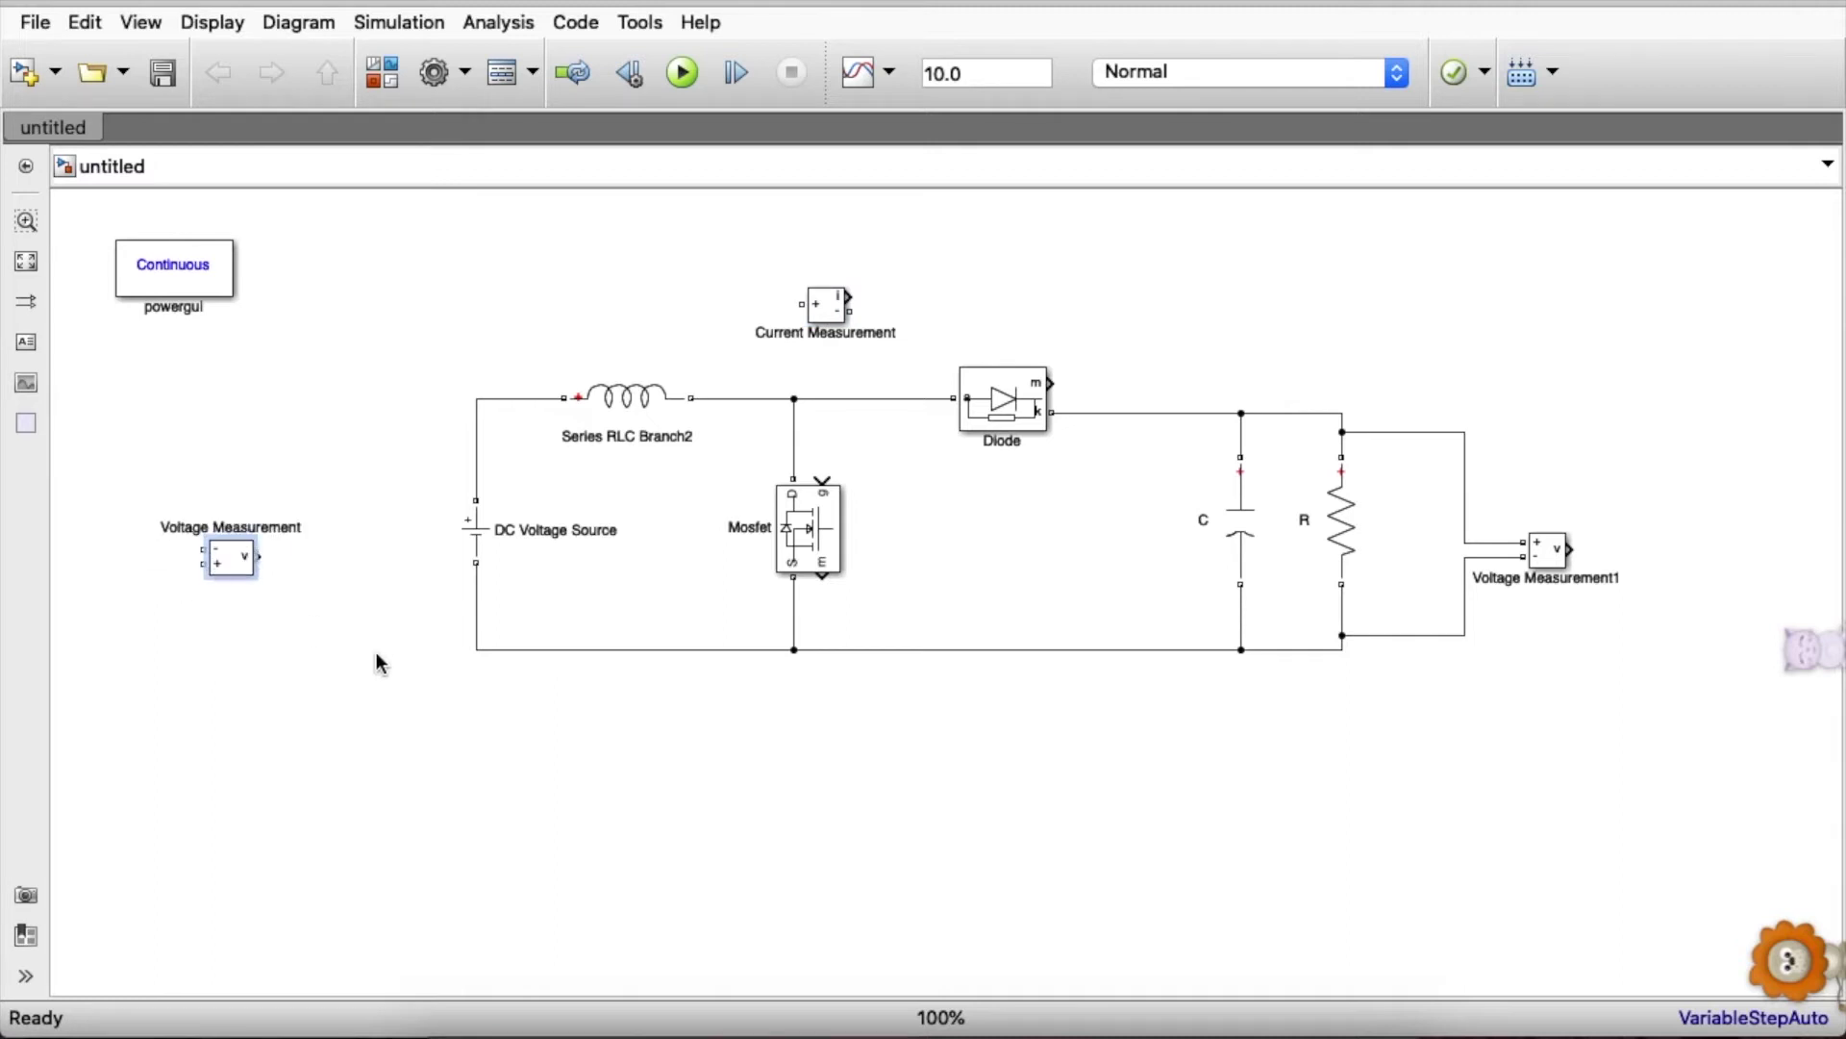
key("ctrl+r")
left_click(243, 549)
mouse_move(244, 548)
left_mouse_down()
mouse_move(476, 463)
mouse_move(354, 563)
mouse_move(476, 609)
left_mouse_up()
left_click_drag(277, 553, 306, 553)
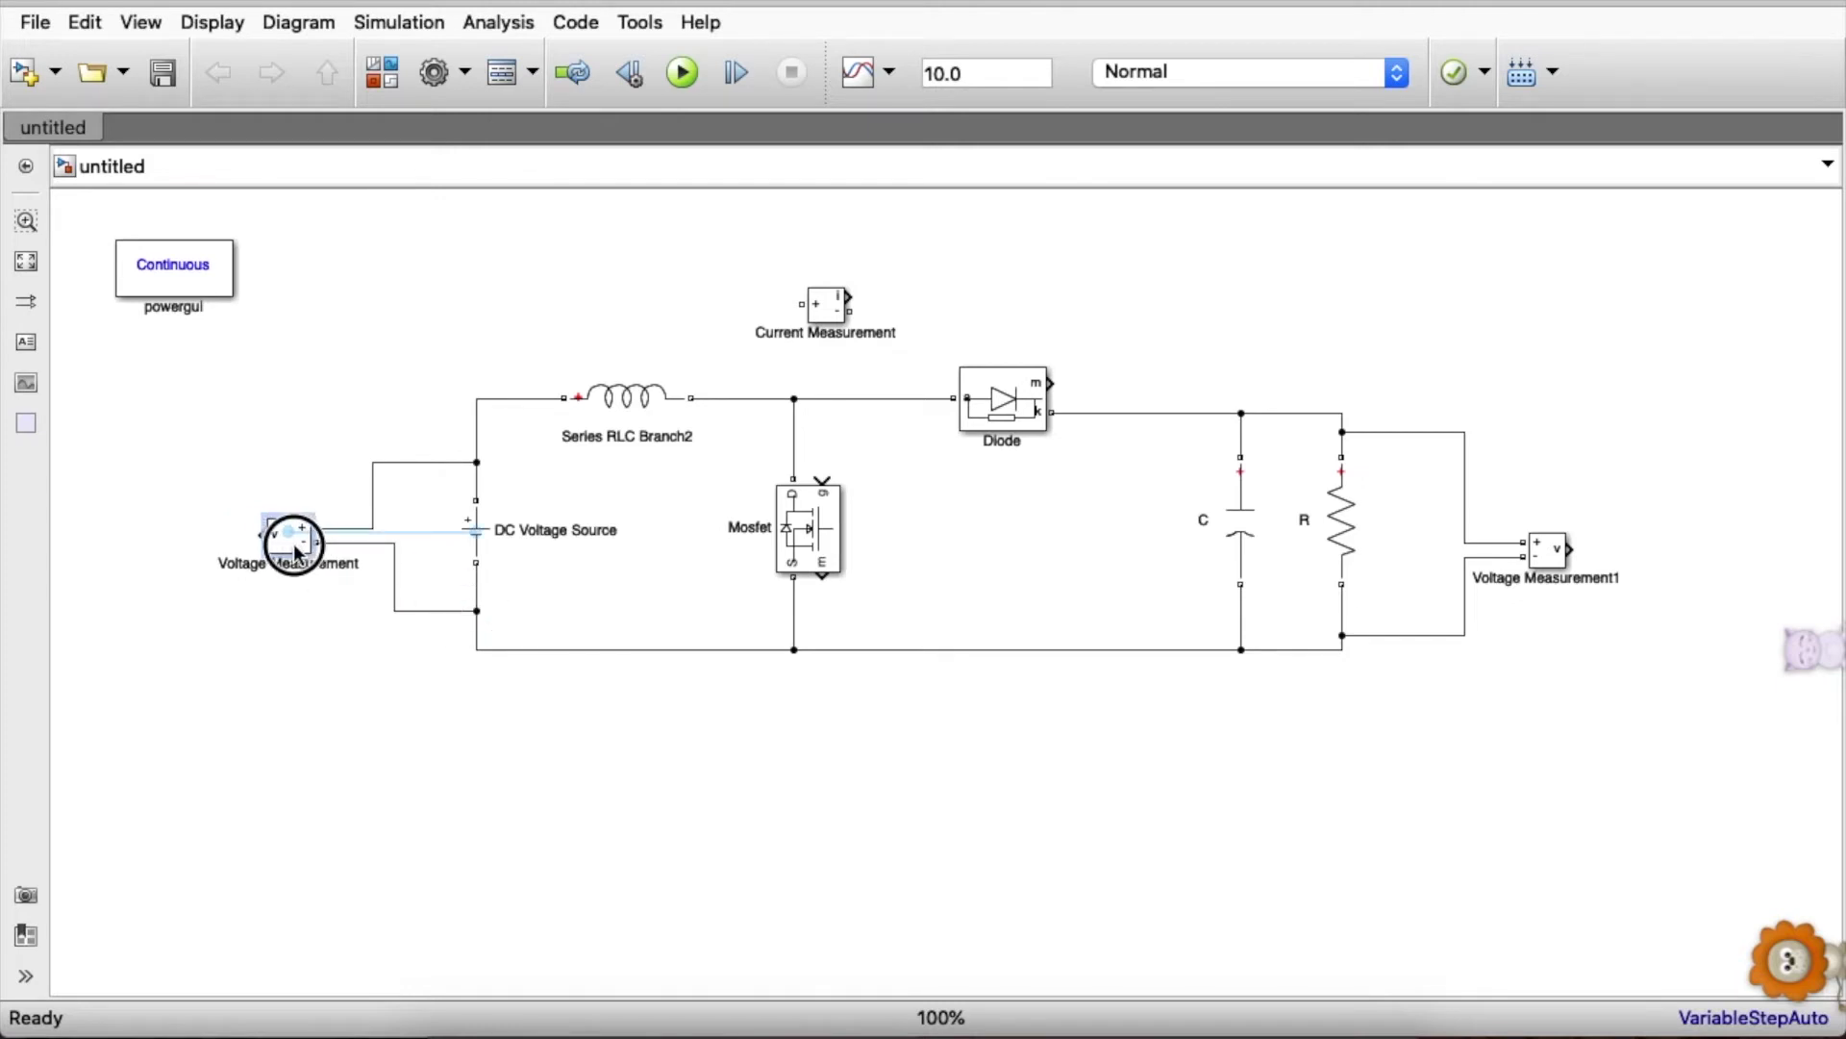
left_click(443, 289)
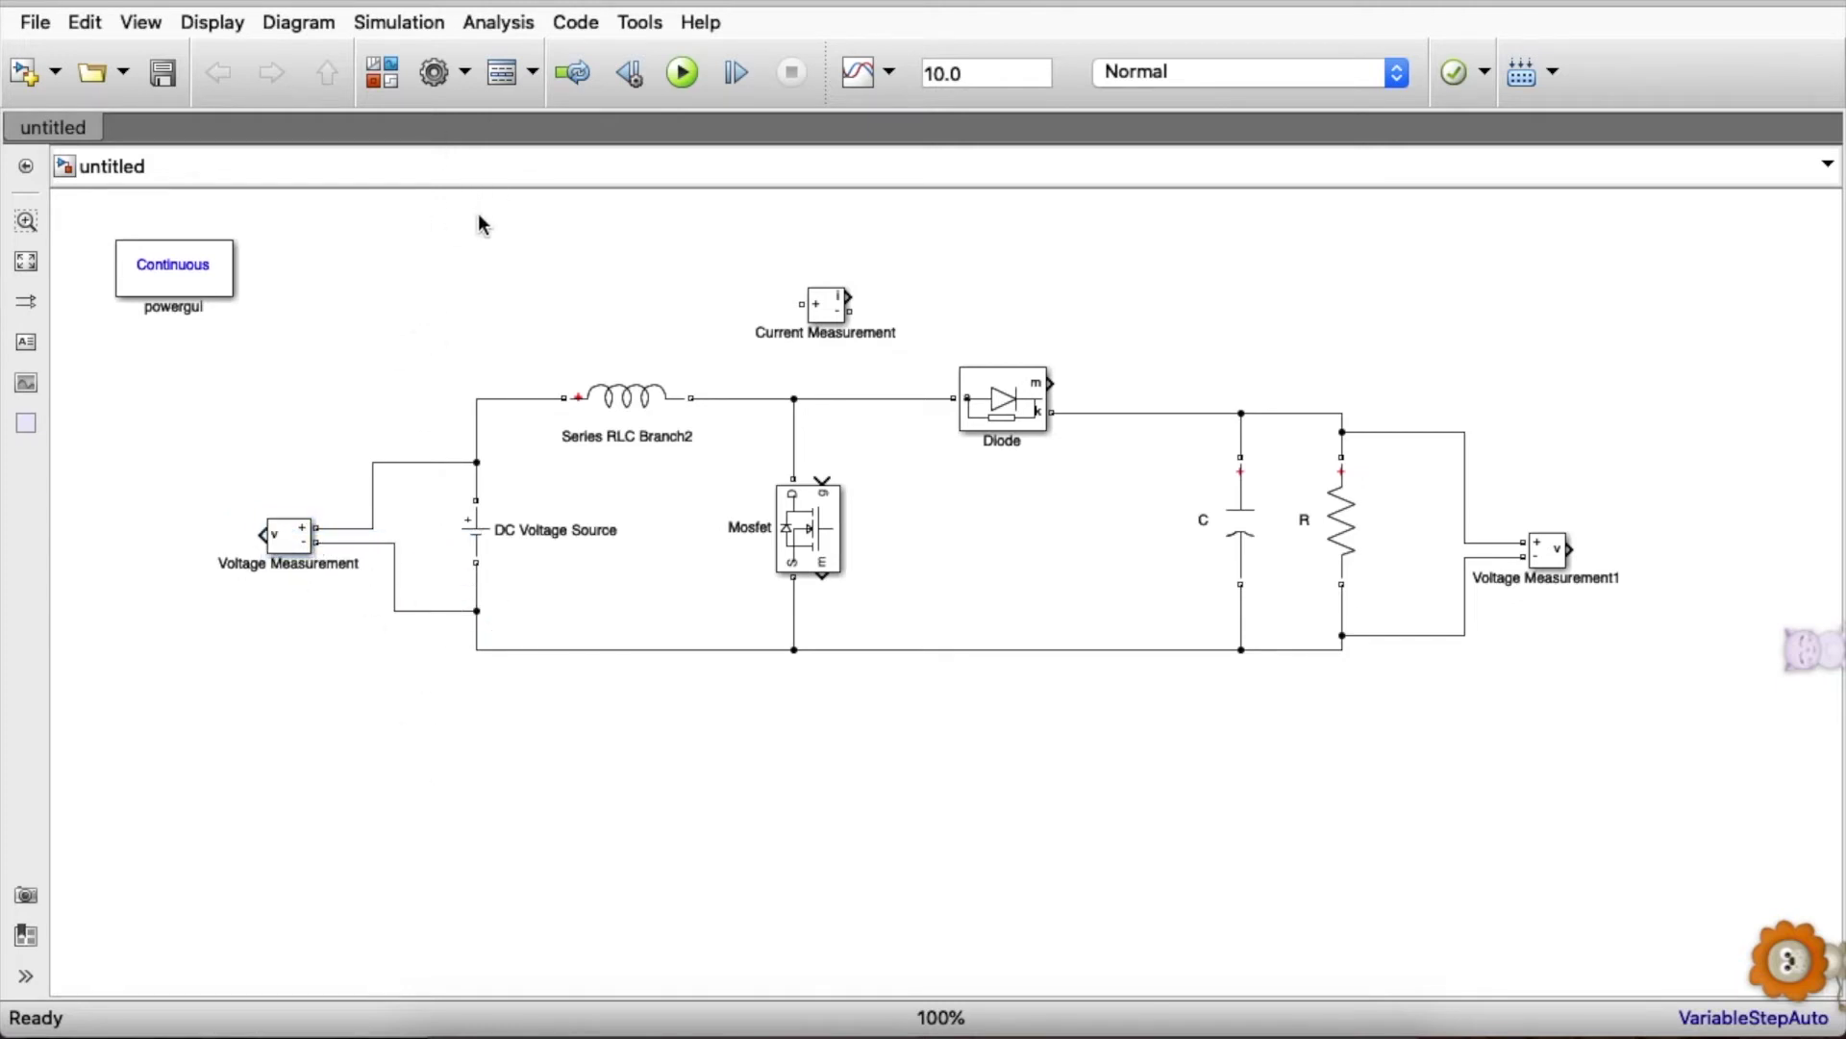
double_click(481, 225)
type("display")
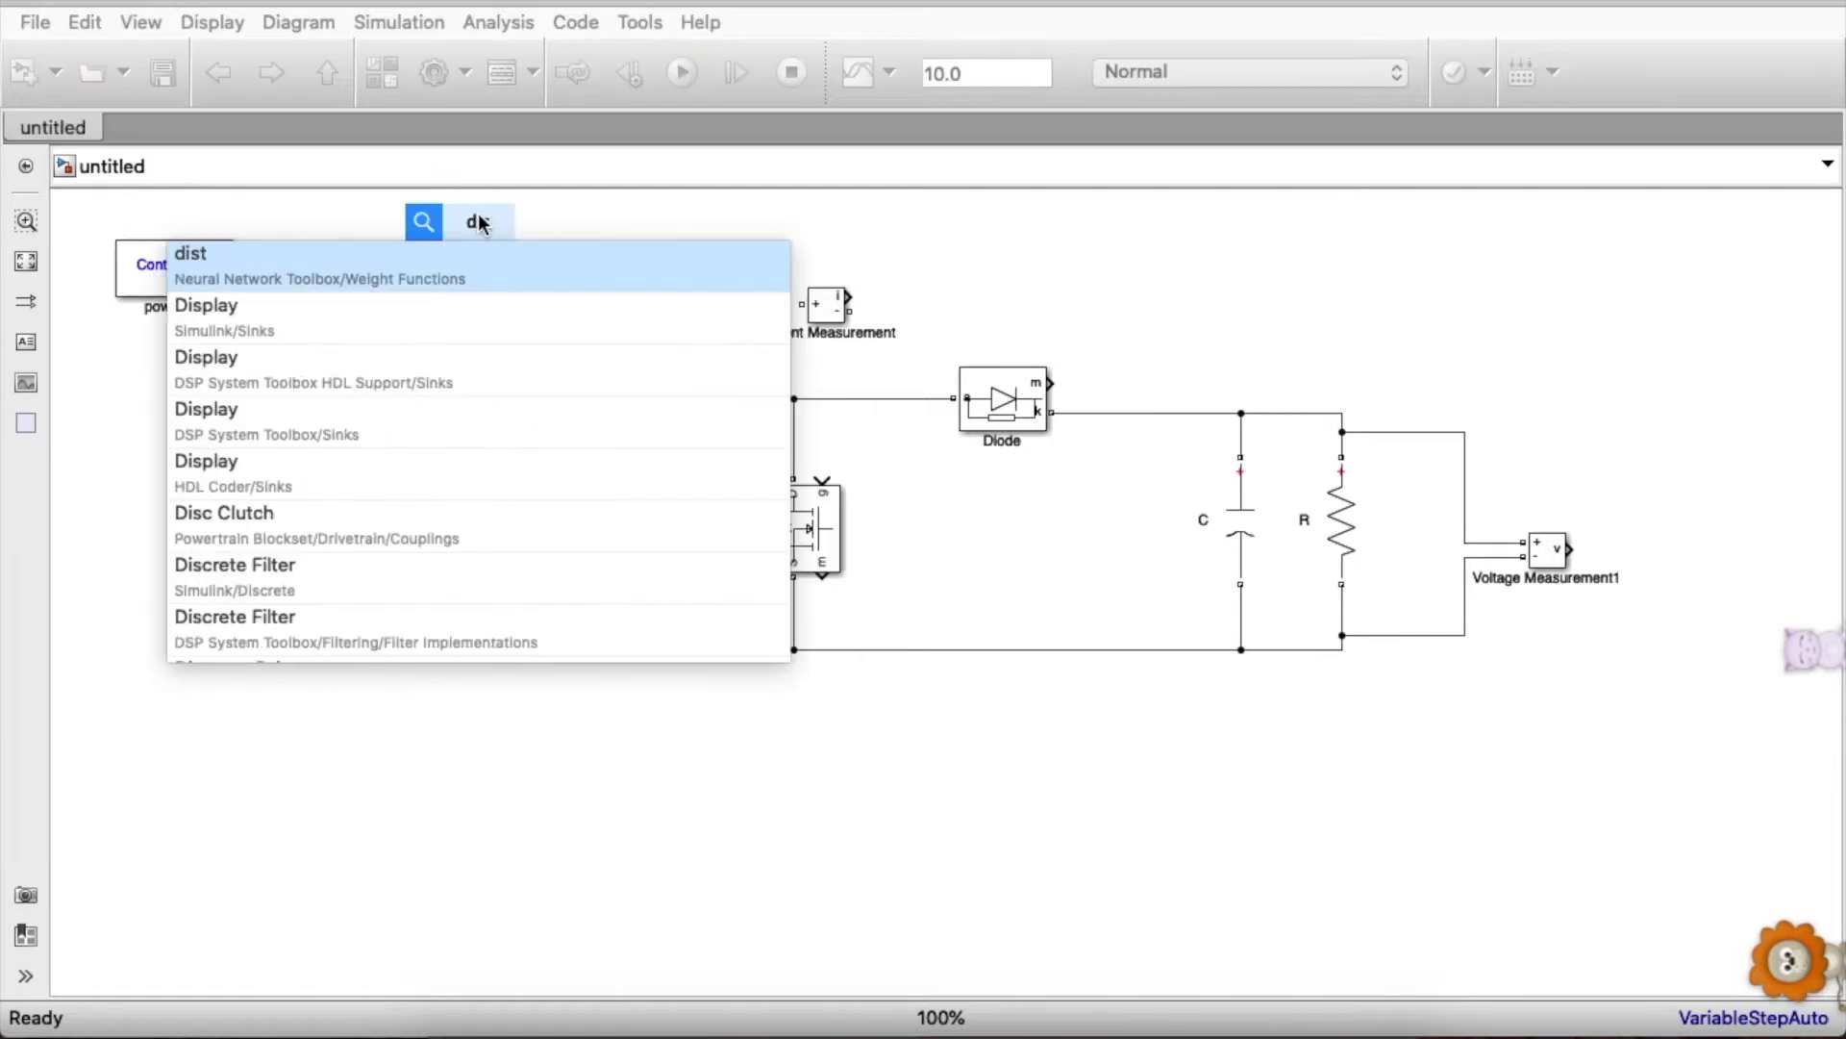
- Insert a Display block aligned with Voltage Measurement1's output
left_click(448, 285)
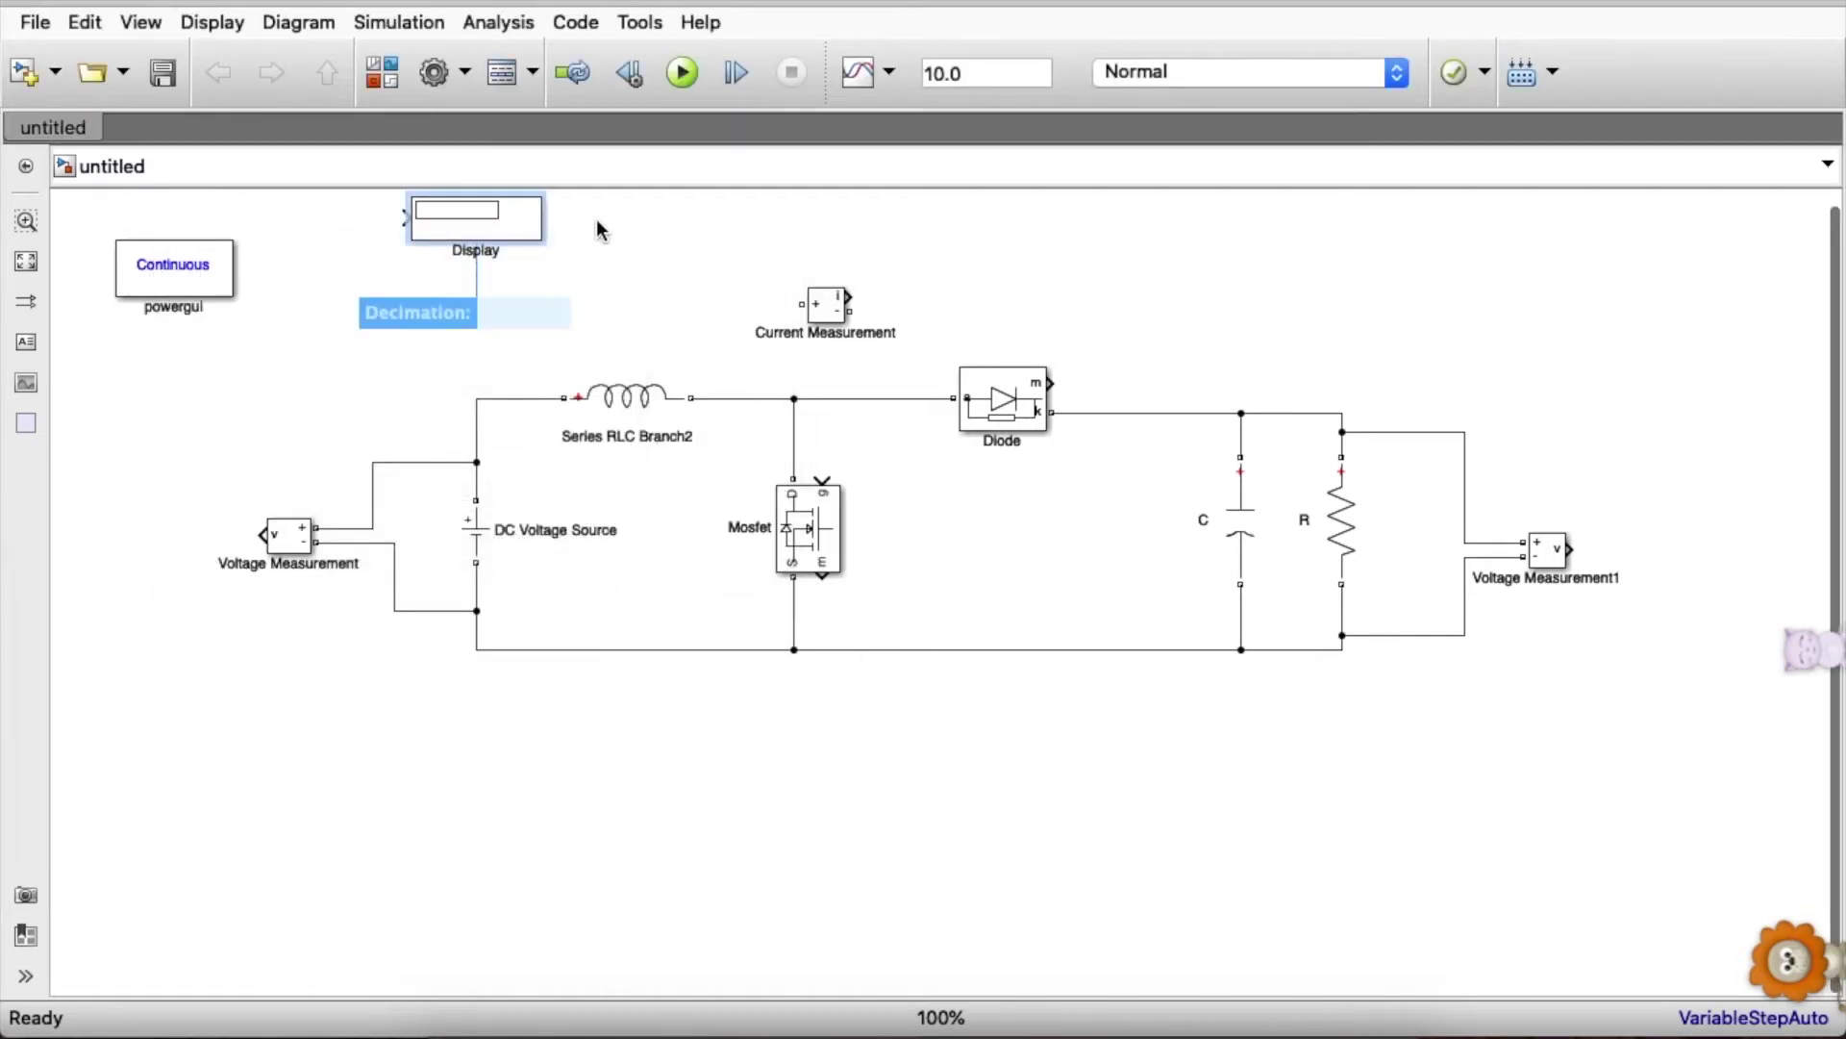
mouse_move(741, 235)
left_mouse_down()
mouse_move(1707, 491)
mouse_move(1729, 555)
left_mouse_up()
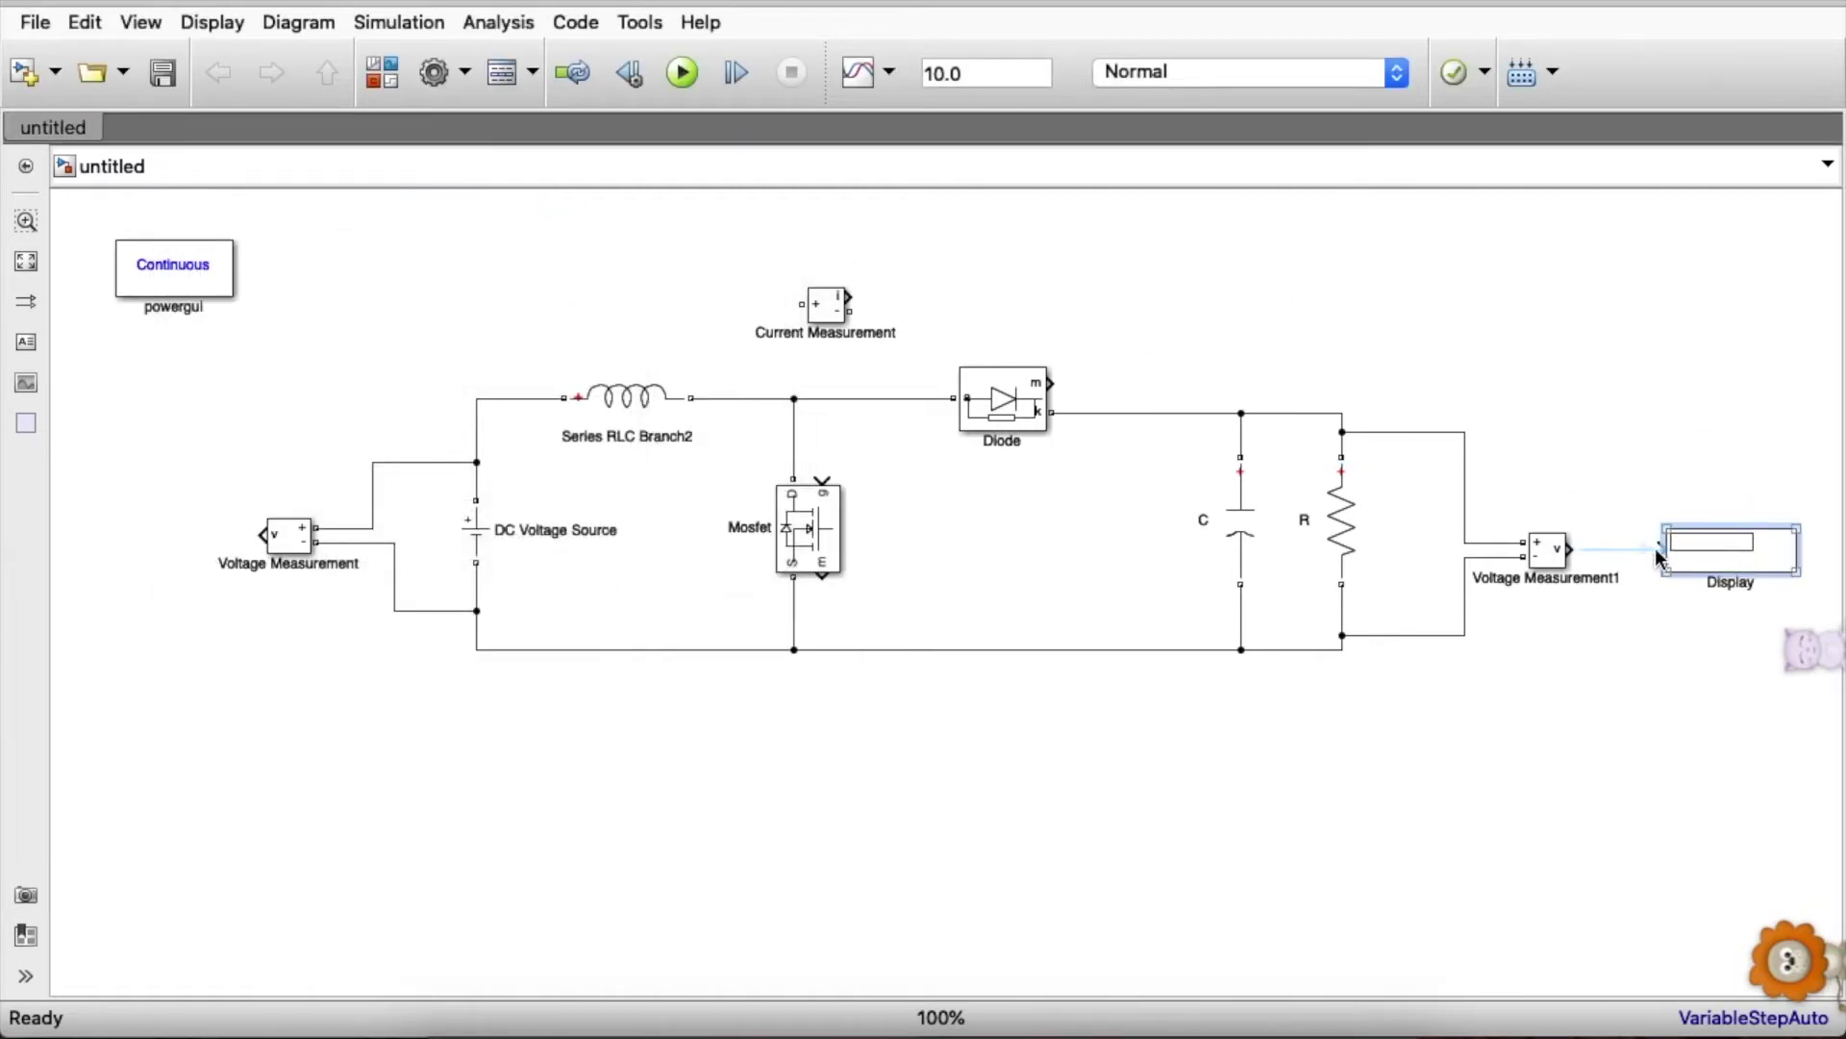
left_click_drag(1573, 548, 1613, 558)
left_click(478, 262)
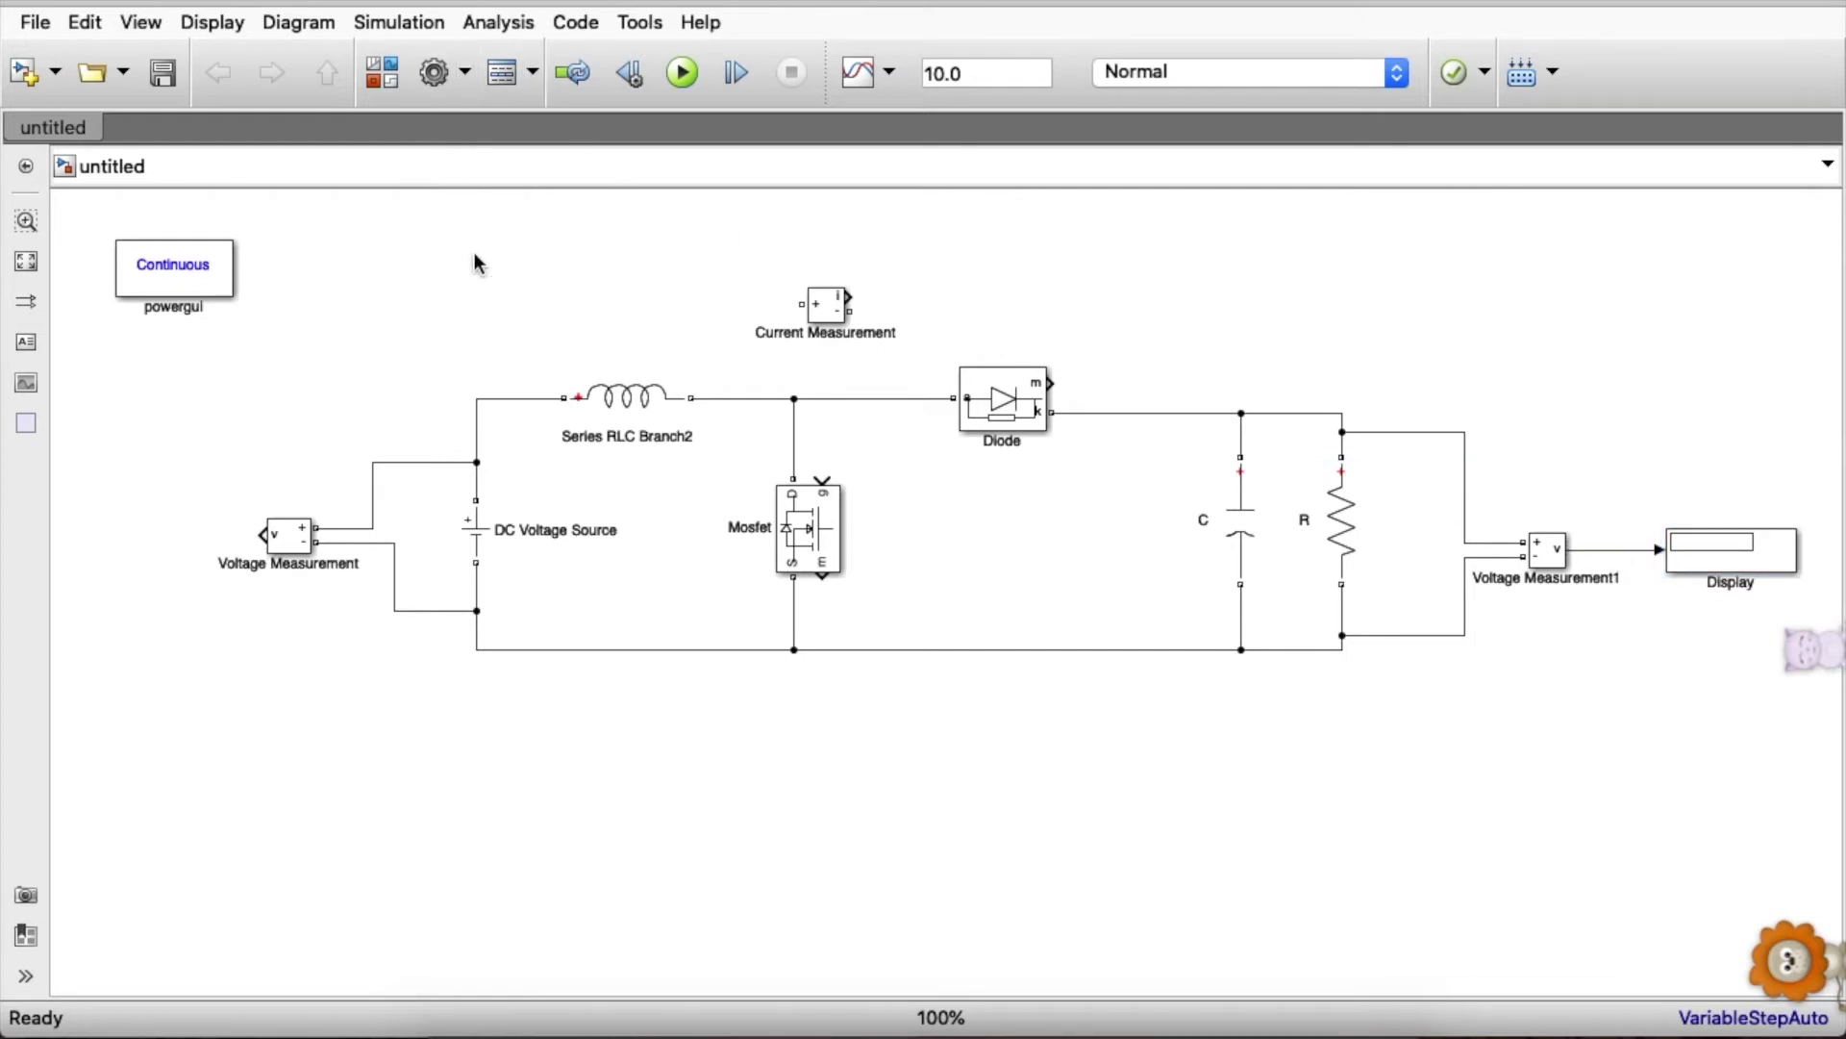
- Add a Scope at the upper right and set its number of input ports to 2
double_click(478, 262)
type("sco")
key("Return")
left_click_drag(581, 248, 1654, 366)
double_click(1659, 363)
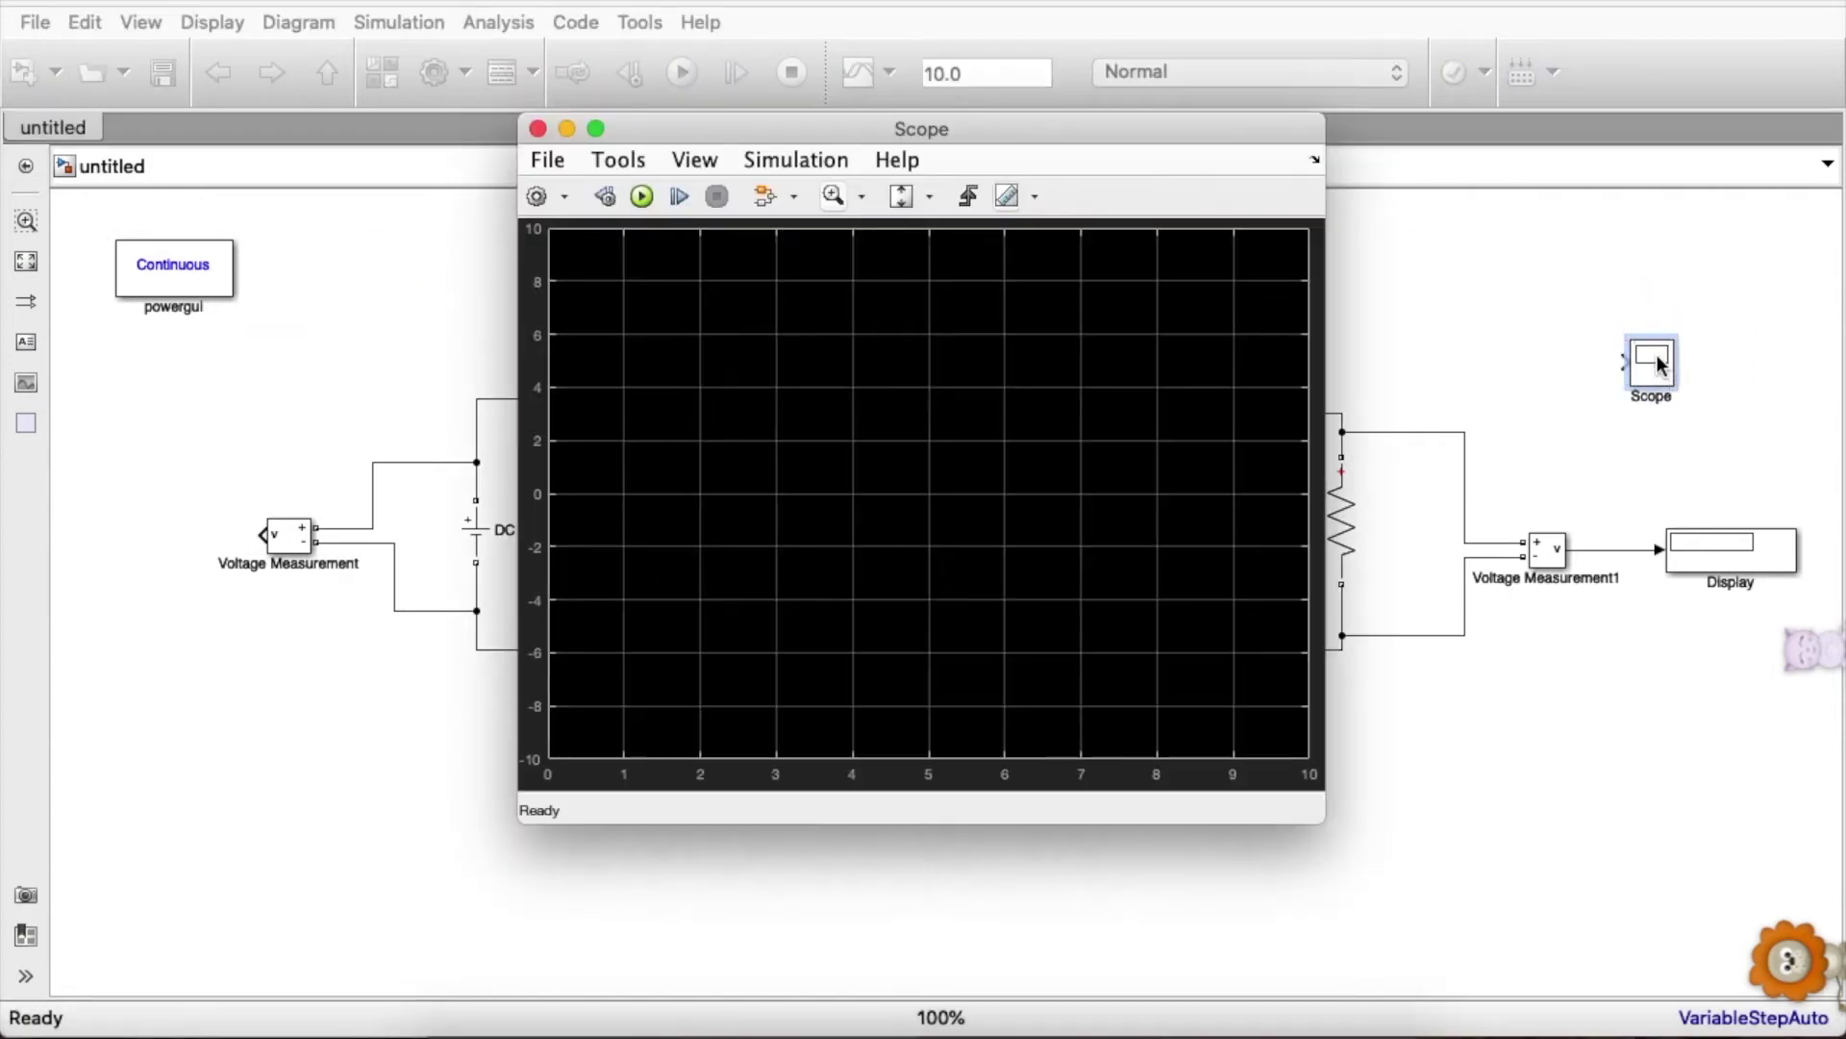
mouse_move(543, 235)
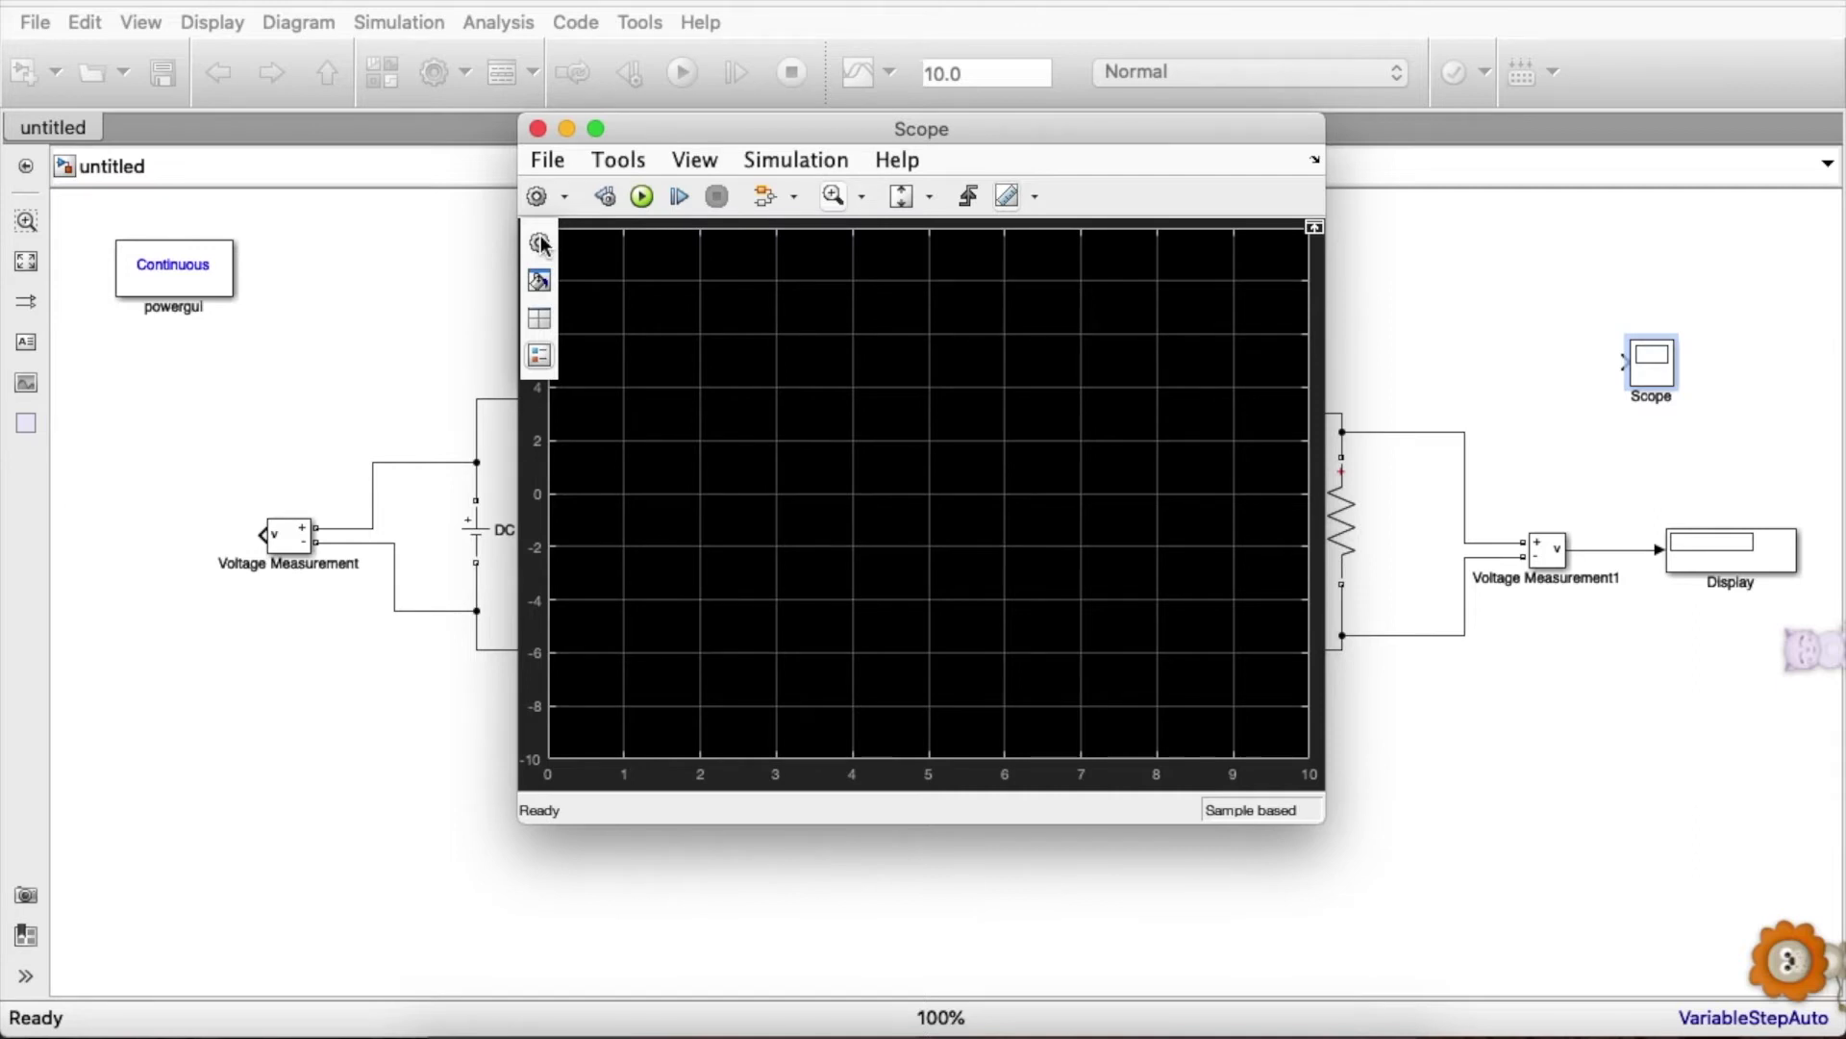
left_click(539, 242)
double_click(851, 389)
type("2")
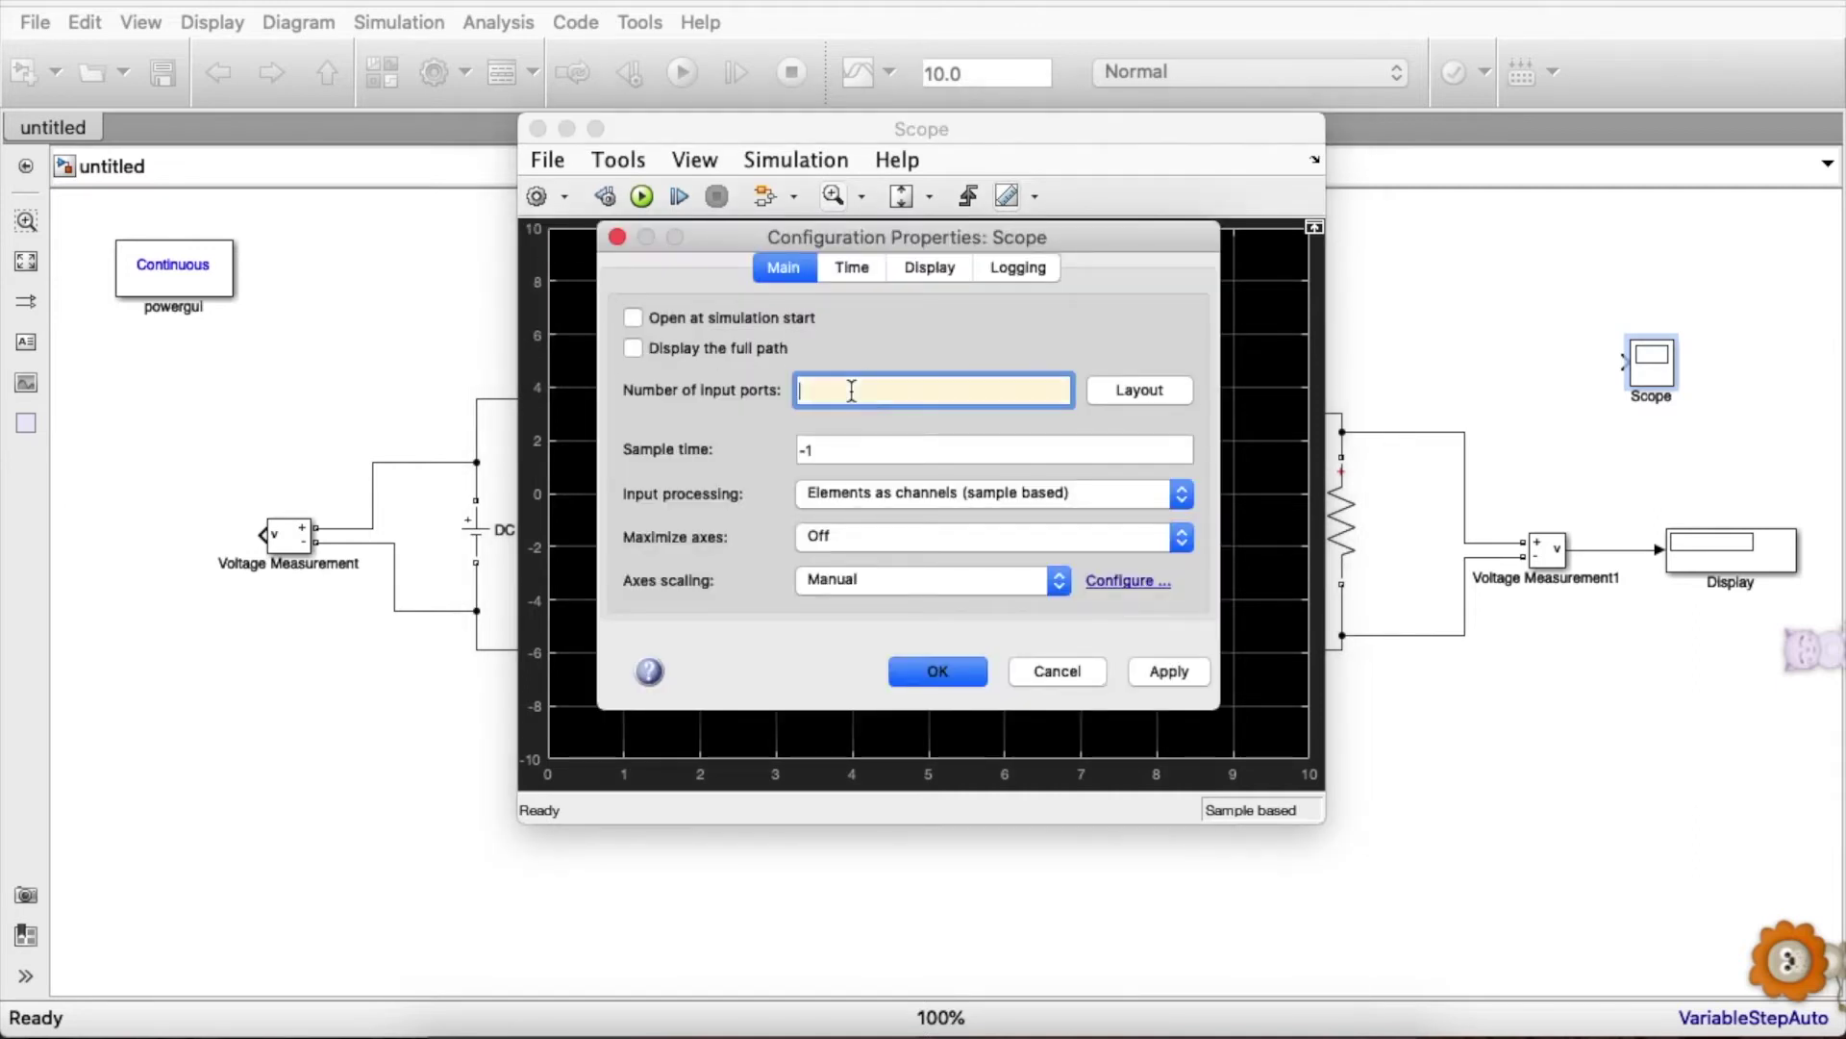
left_click(1168, 670)
left_click(938, 671)
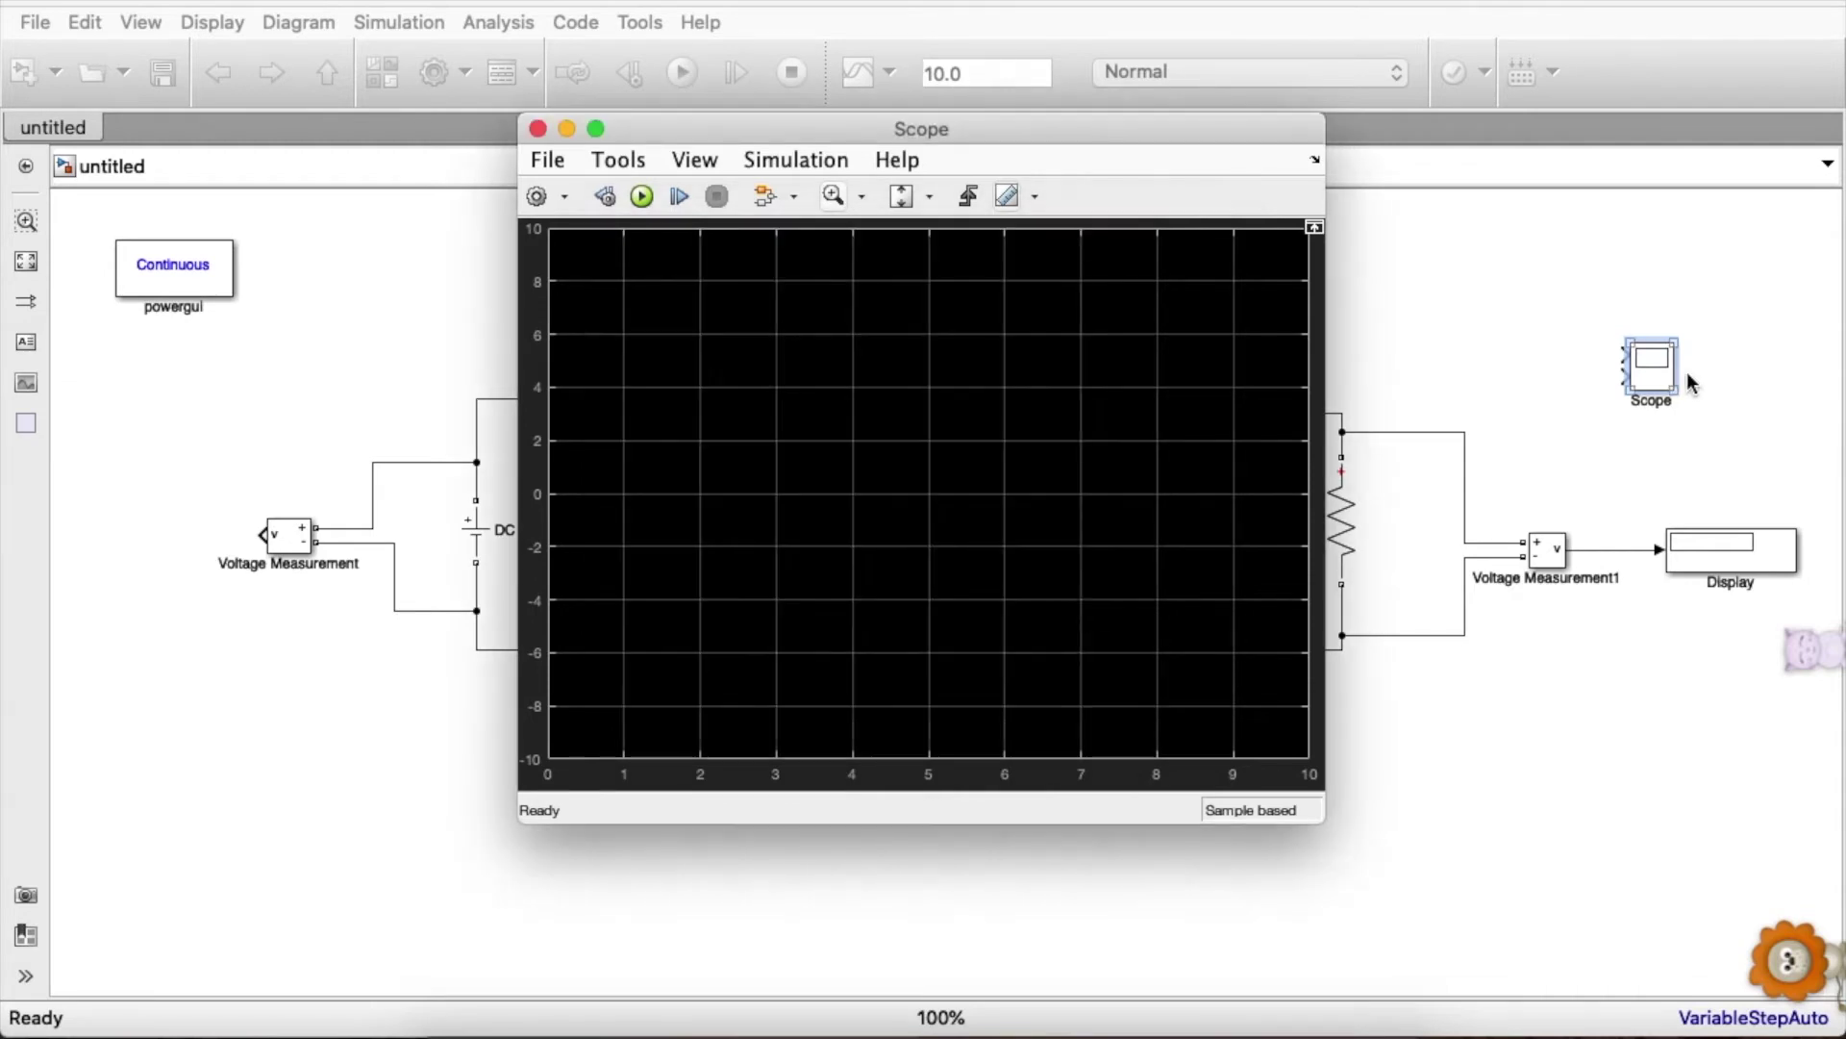
left_click(538, 128)
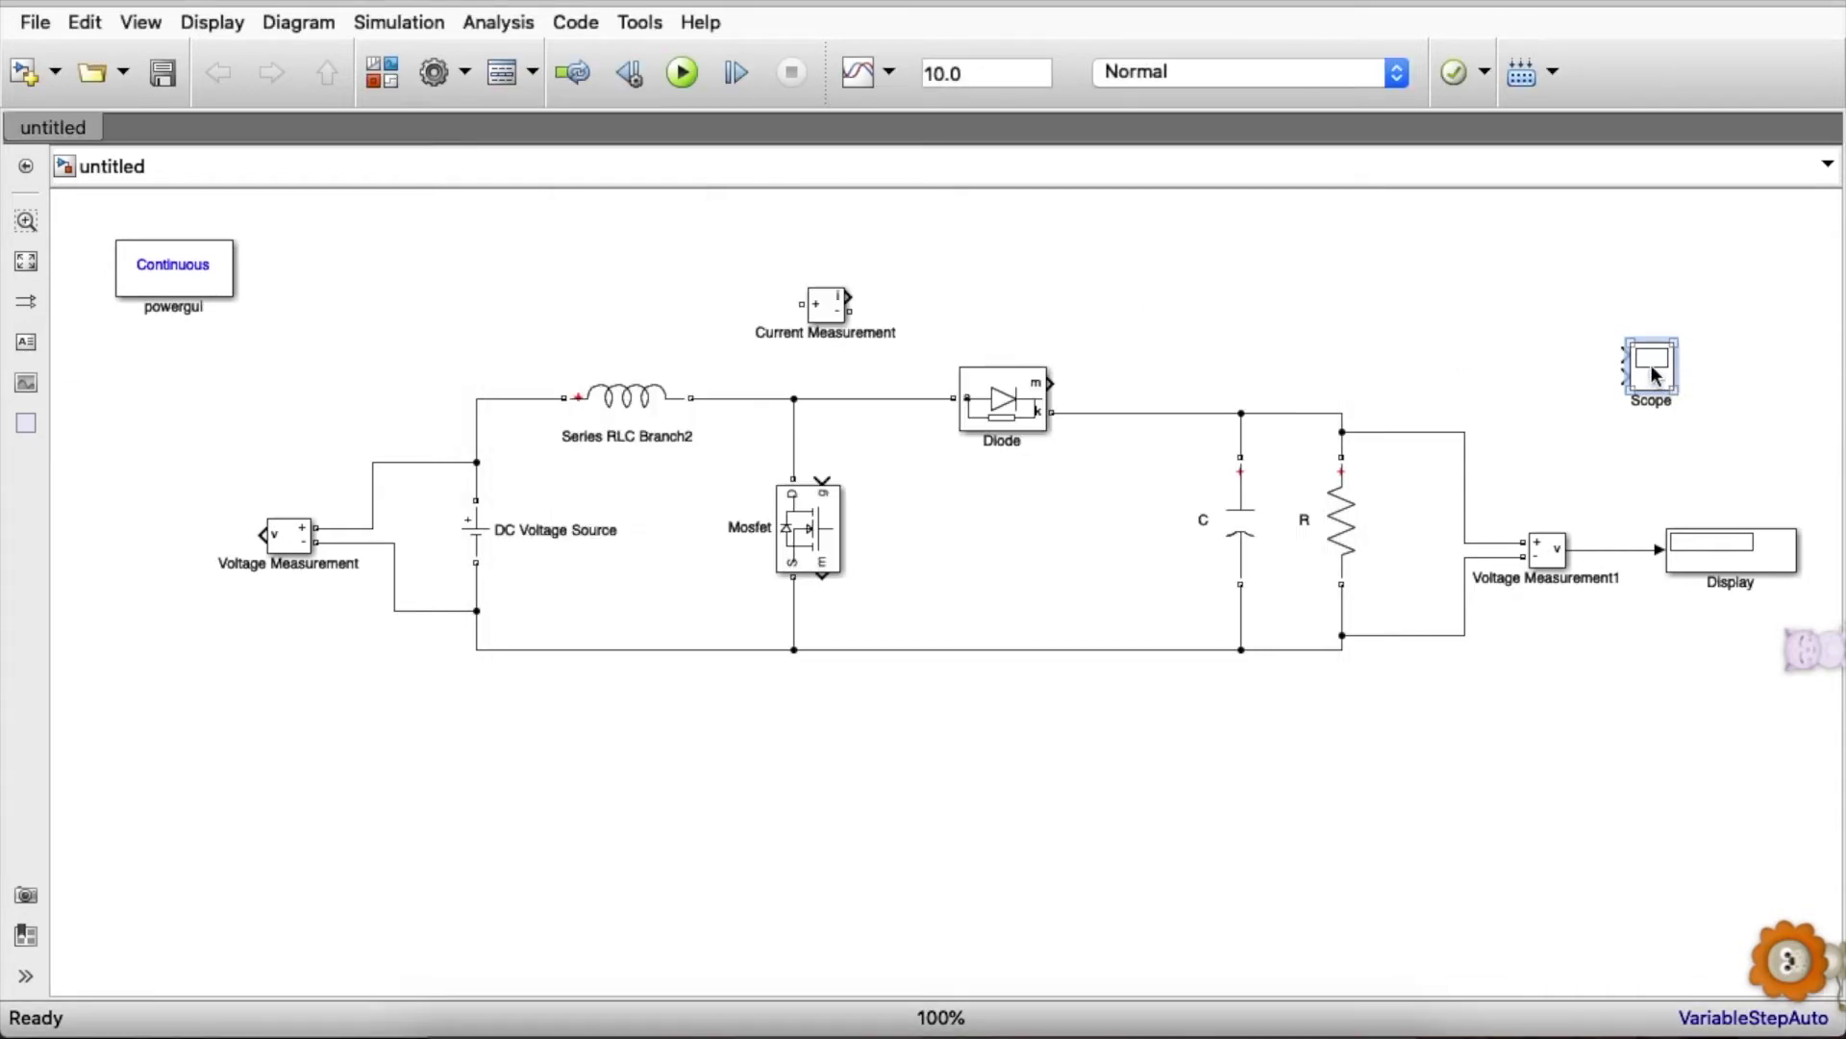
- Stretch the Scope taller and connect the output voltage to its first input
left_click_drag(1630, 343, 1625, 231)
left_click_drag(1666, 382, 1606, 550)
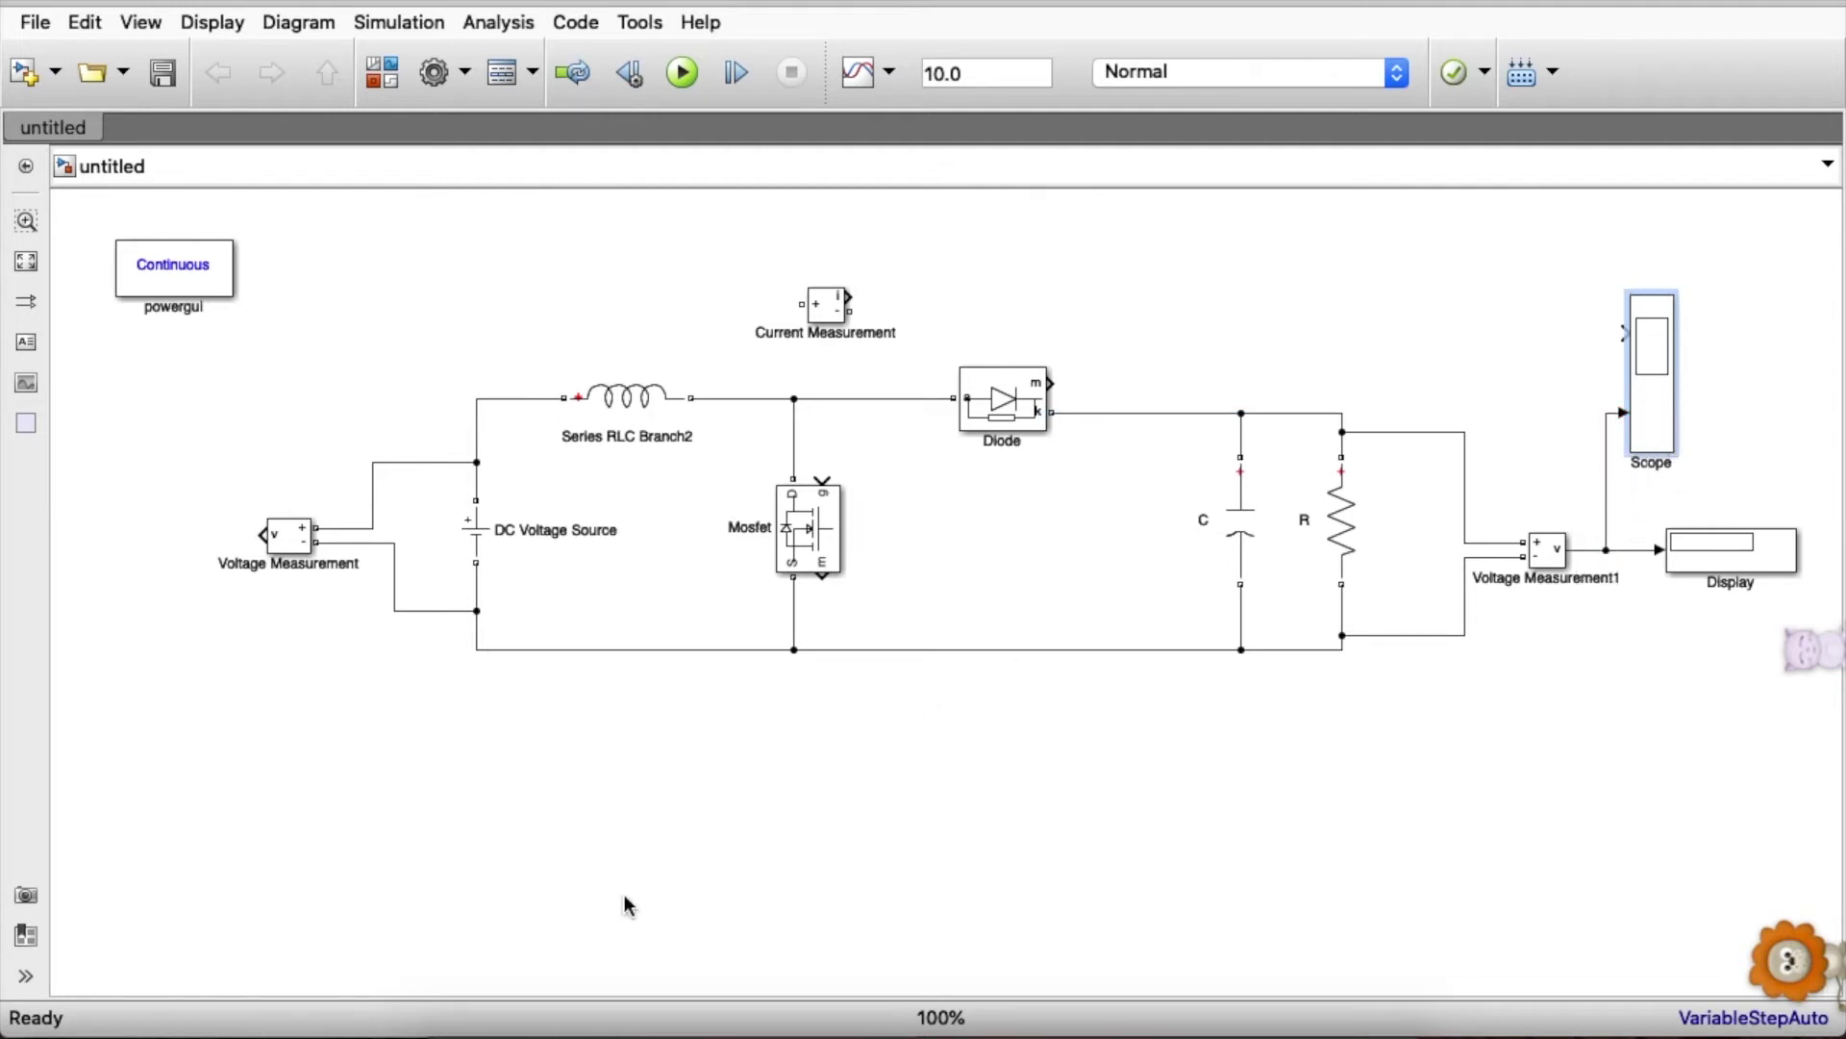
mouse_move(261, 535)
left_mouse_down()
mouse_move(688, 173)
mouse_move(1278, 288)
mouse_move(1533, 417)
mouse_move(503, 445)
mouse_move(280, 515)
mouse_move(285, 555)
left_mouse_up()
- Add a flipped Goto [A] block left of the Voltage Measurement block
double_click(432, 297)
type("goto")
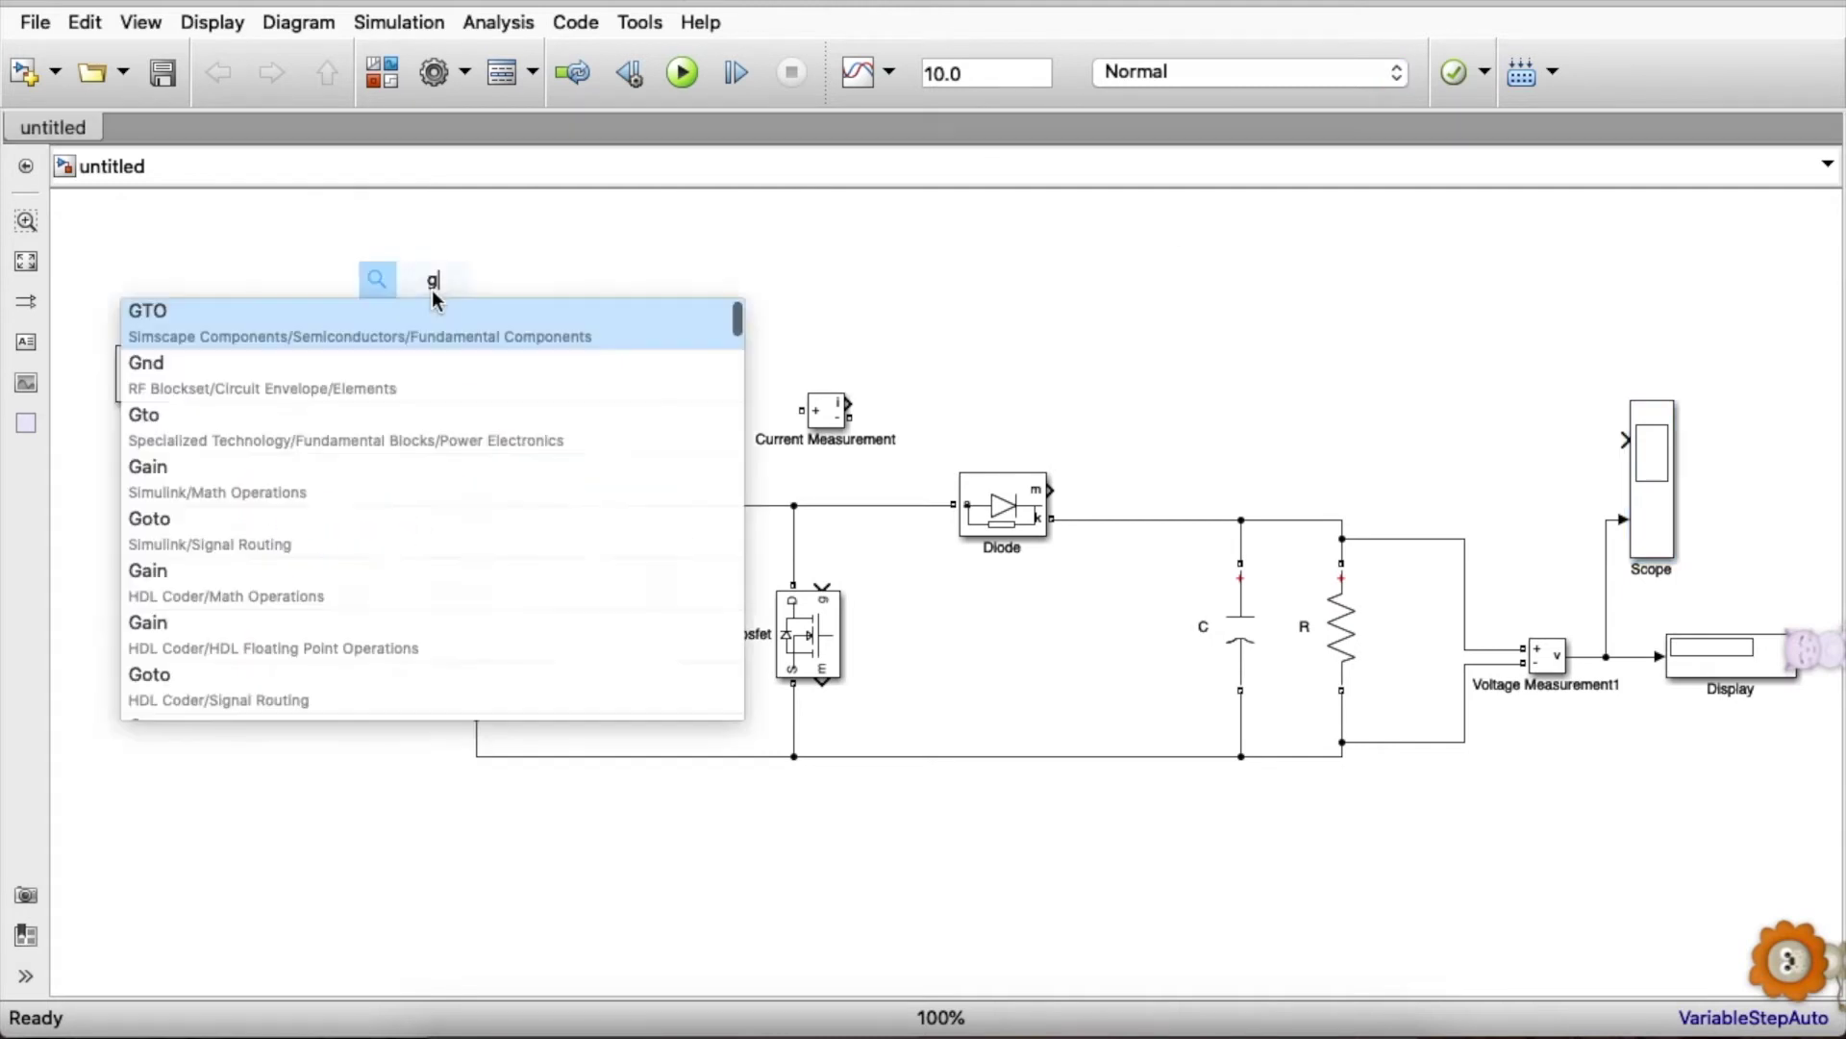
key("Return")
left_click_drag(436, 300, 223, 646)
key("ctrl+r")
key("ctrl+r")
- Add a From [A] block feeding the Scope's second input
double_click(413, 462)
type("from")
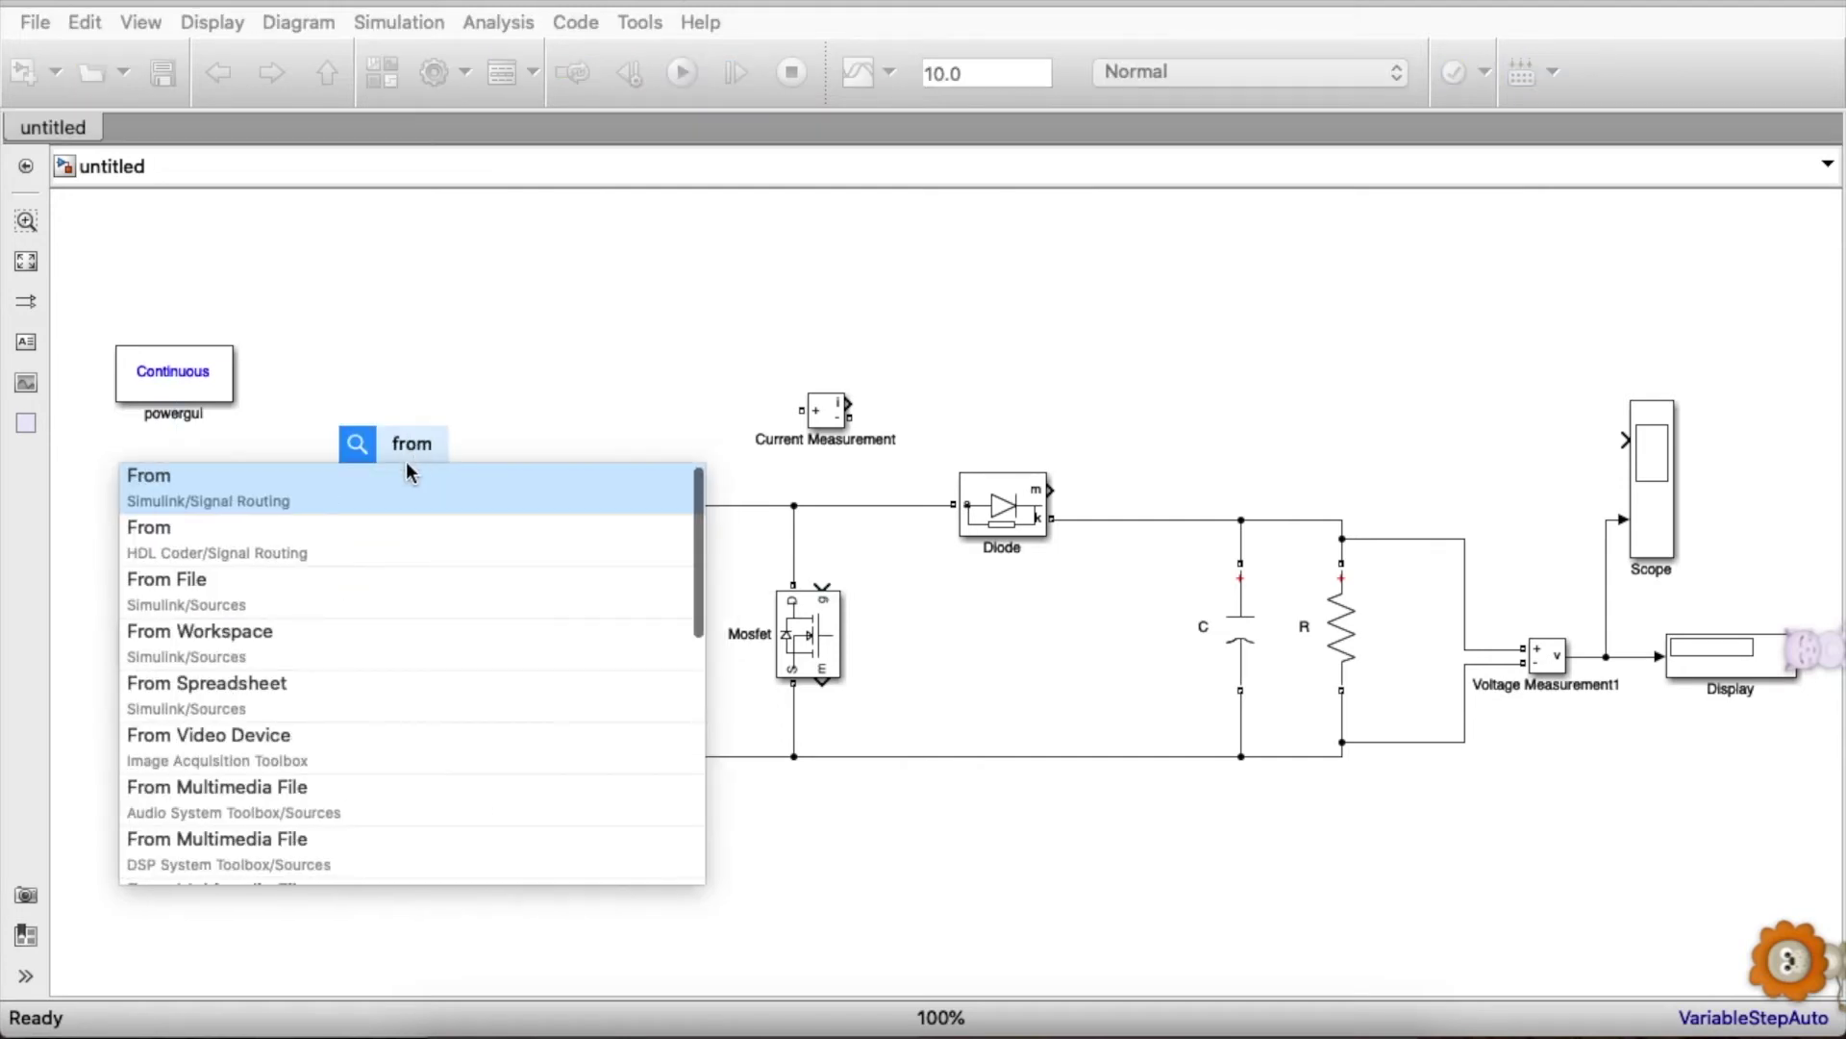
key("Return")
left_click_drag(414, 460, 1507, 441)
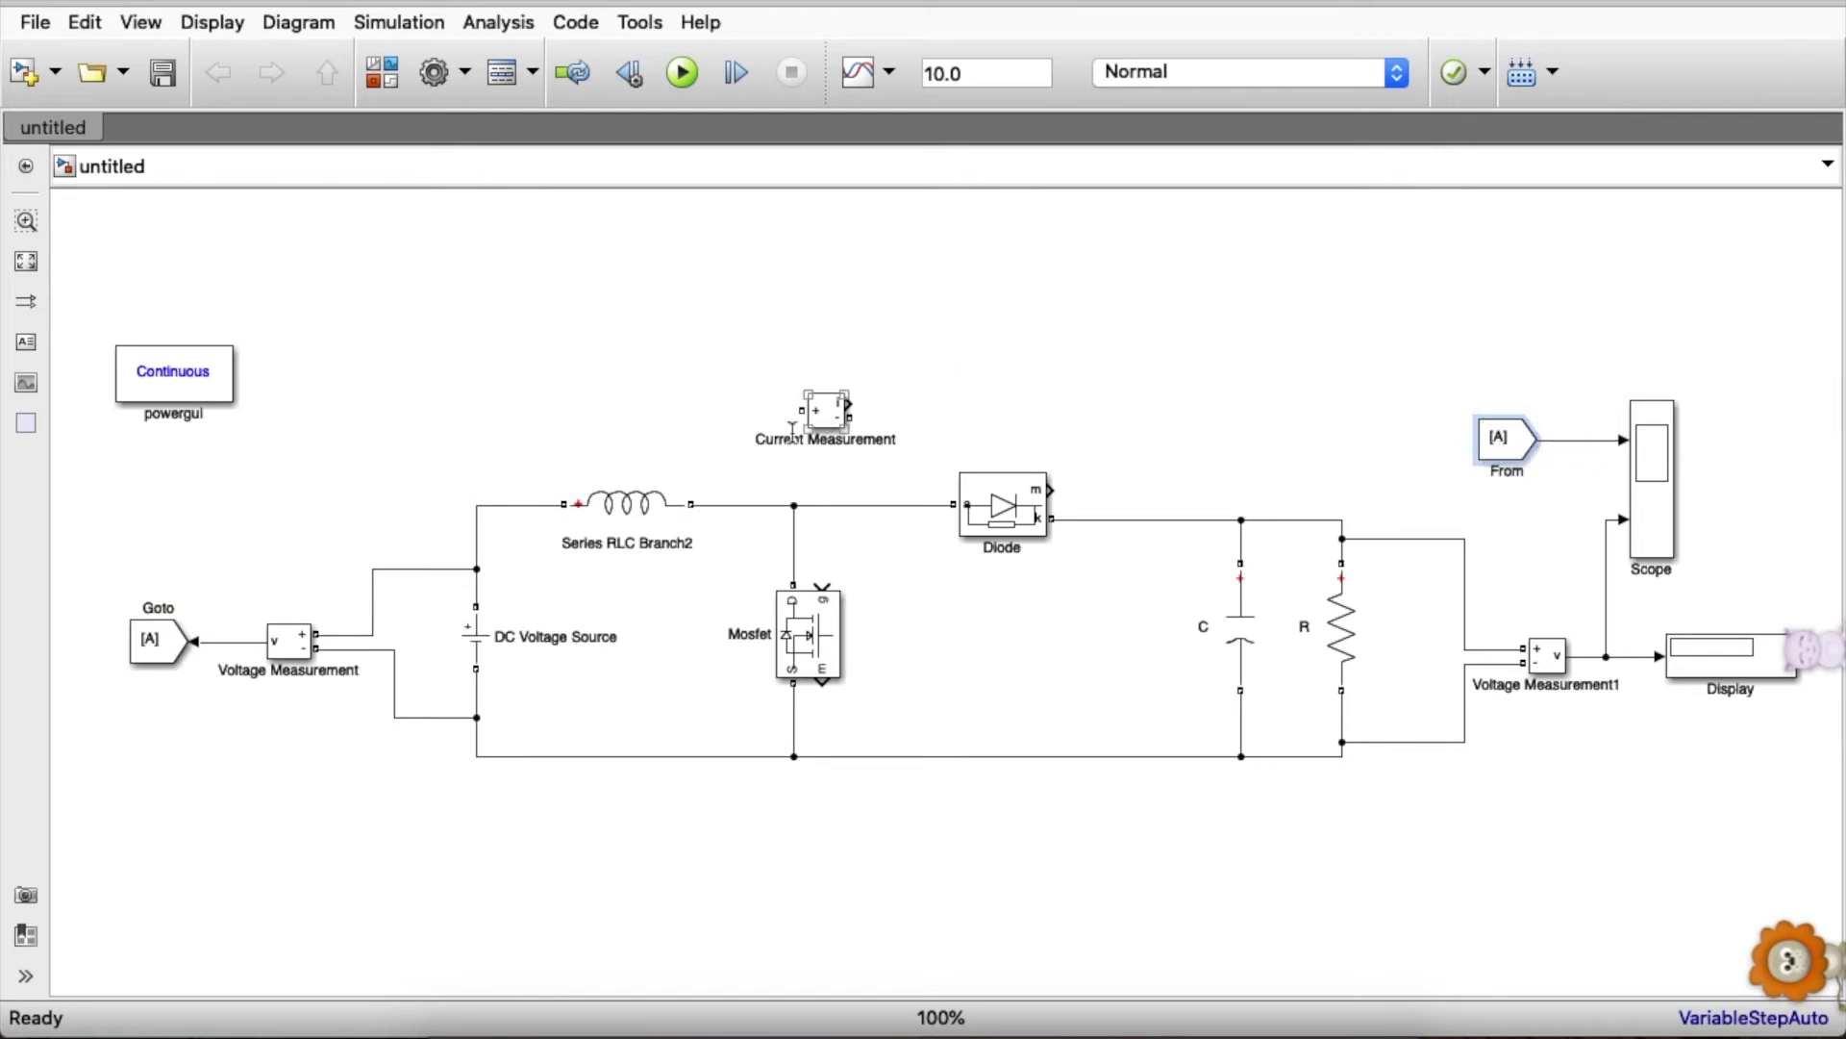
- Insert the Current Measurement block after the inductor, connected to the Mosfet/Diode node
left_click_drag(625, 505, 574, 510)
left_click(717, 505)
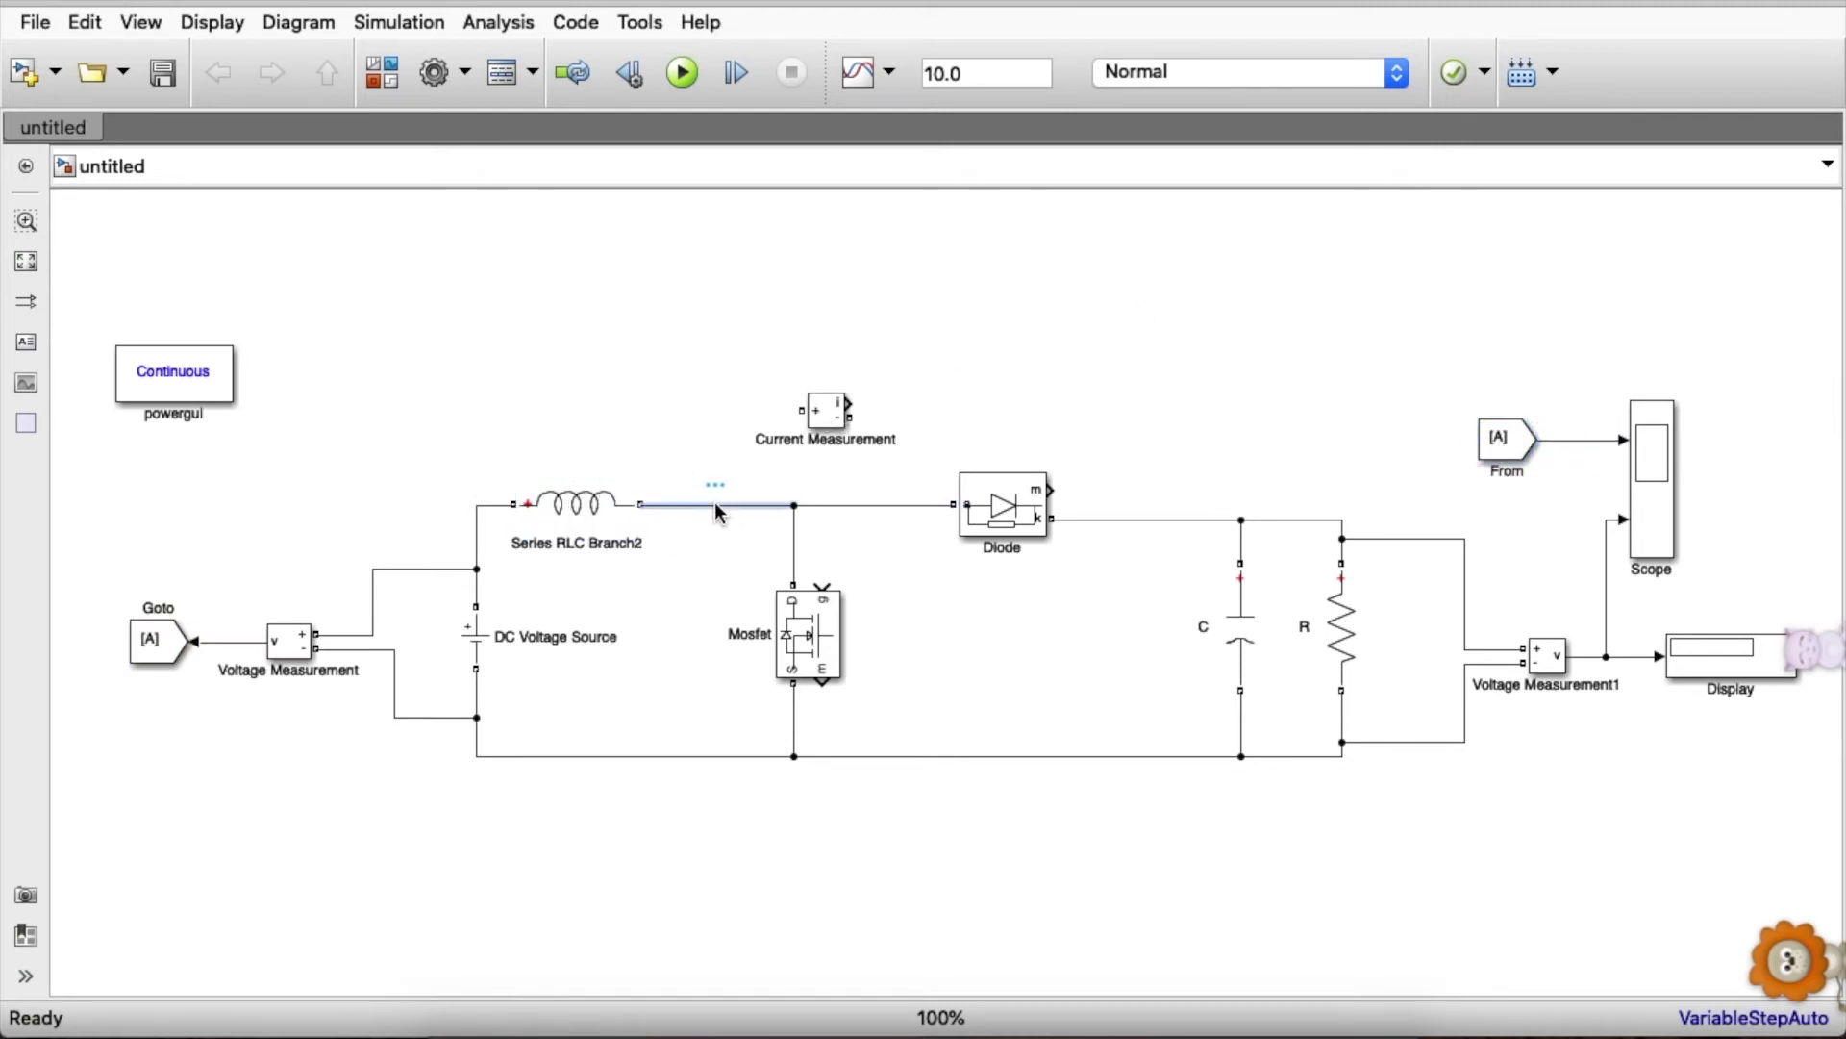
key("Delete")
left_click(829, 423)
left_click_drag(833, 419, 711, 511)
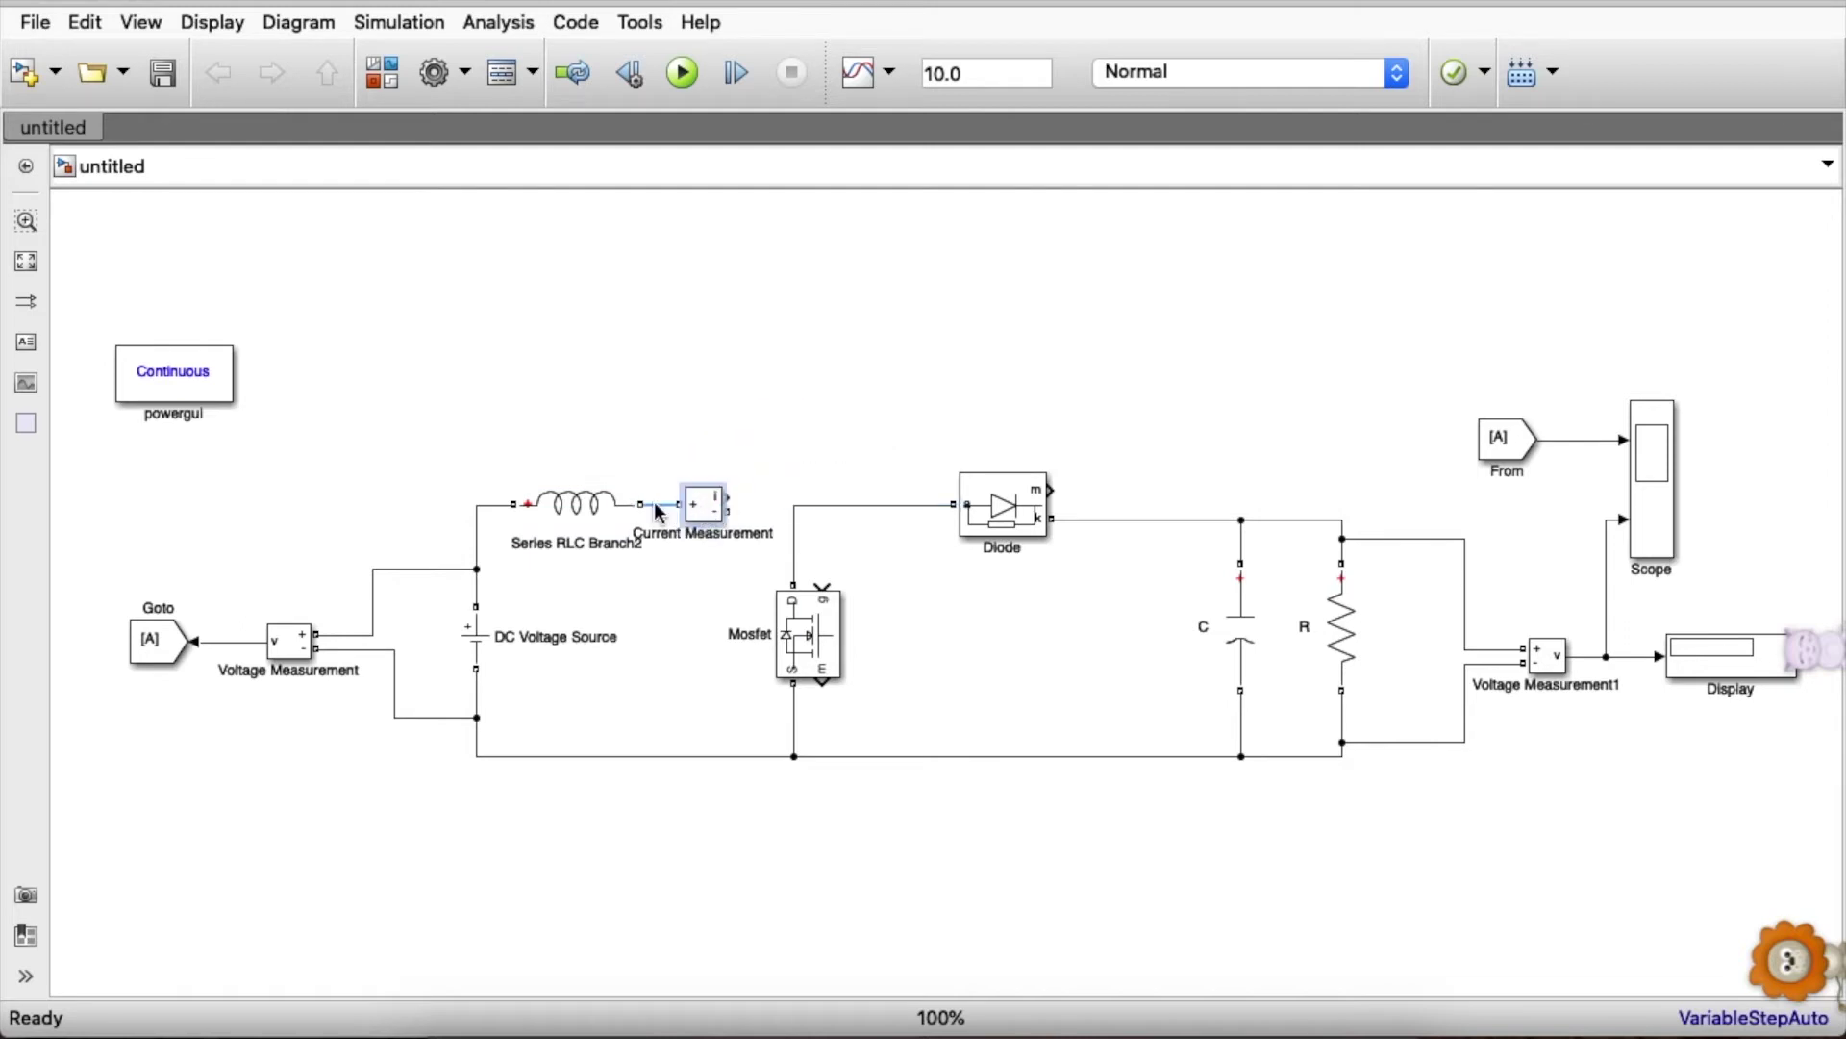
left_click_drag(728, 510, 794, 510)
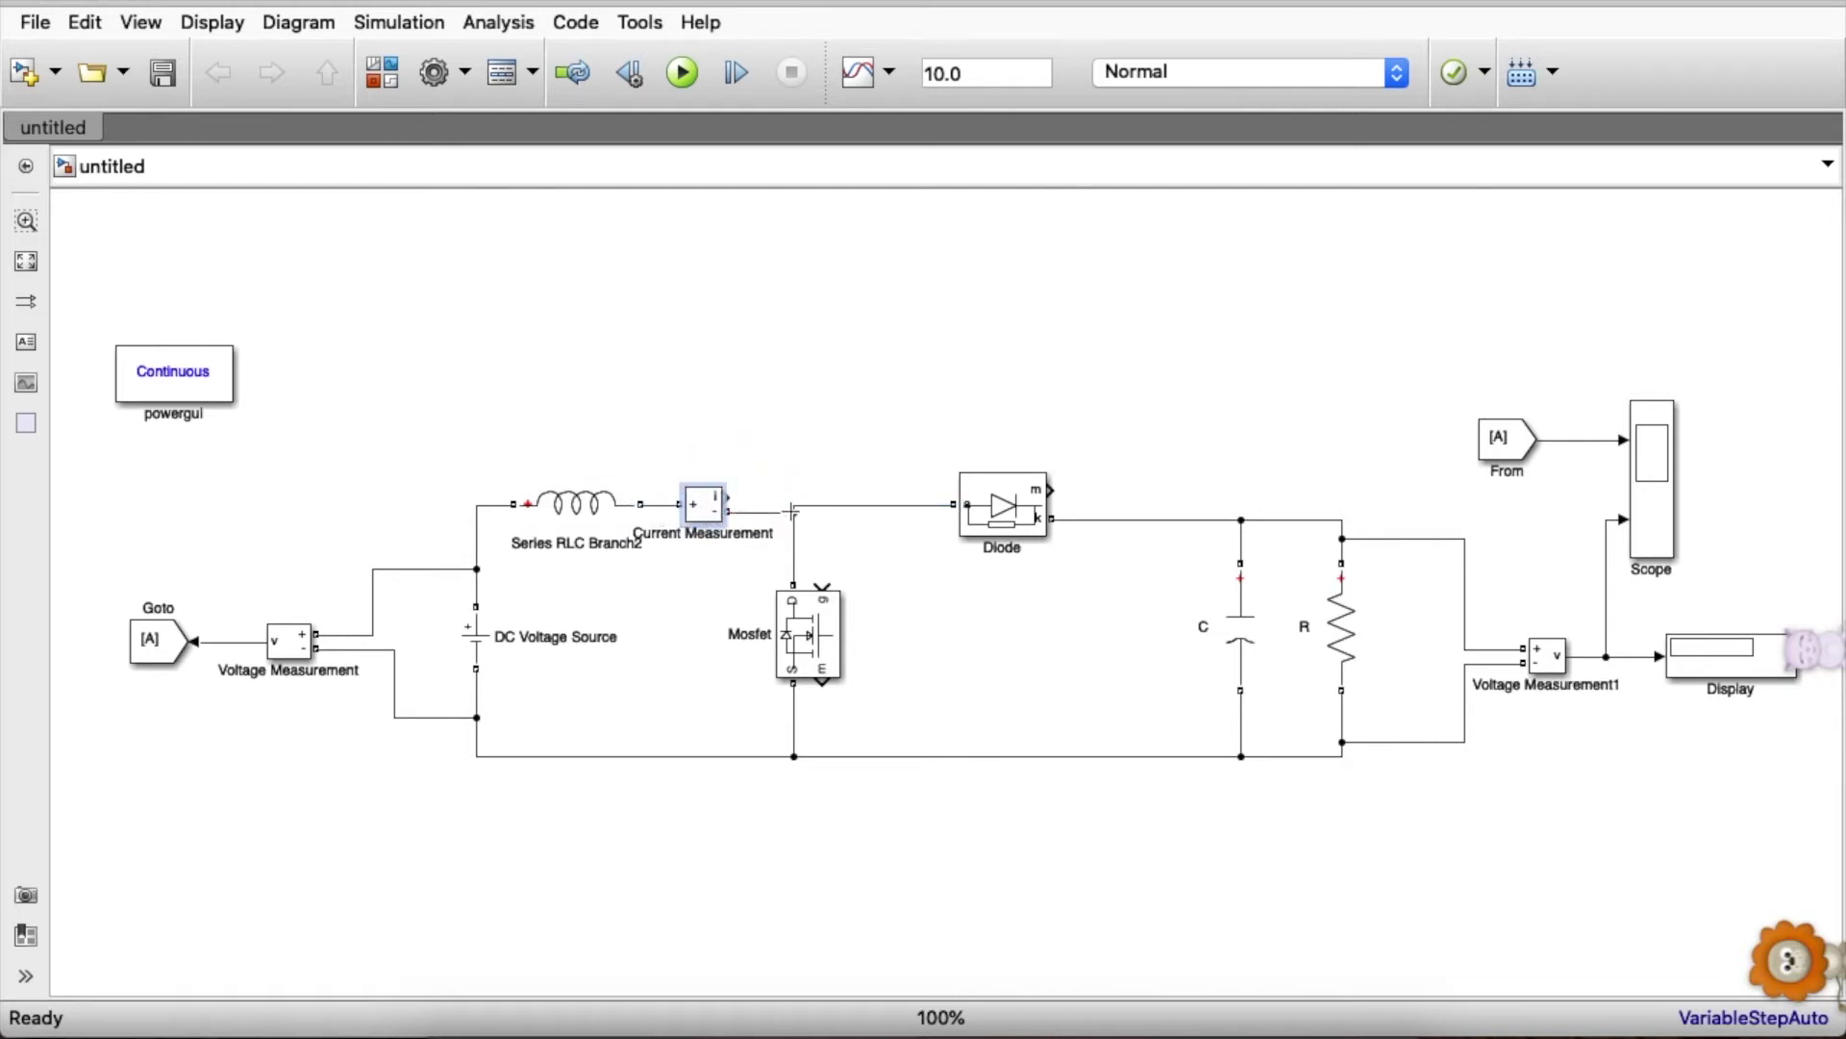
- Rename the Current Measurement block to 'C m' and the inductor to 'L'
left_click(732, 540)
type("C m")
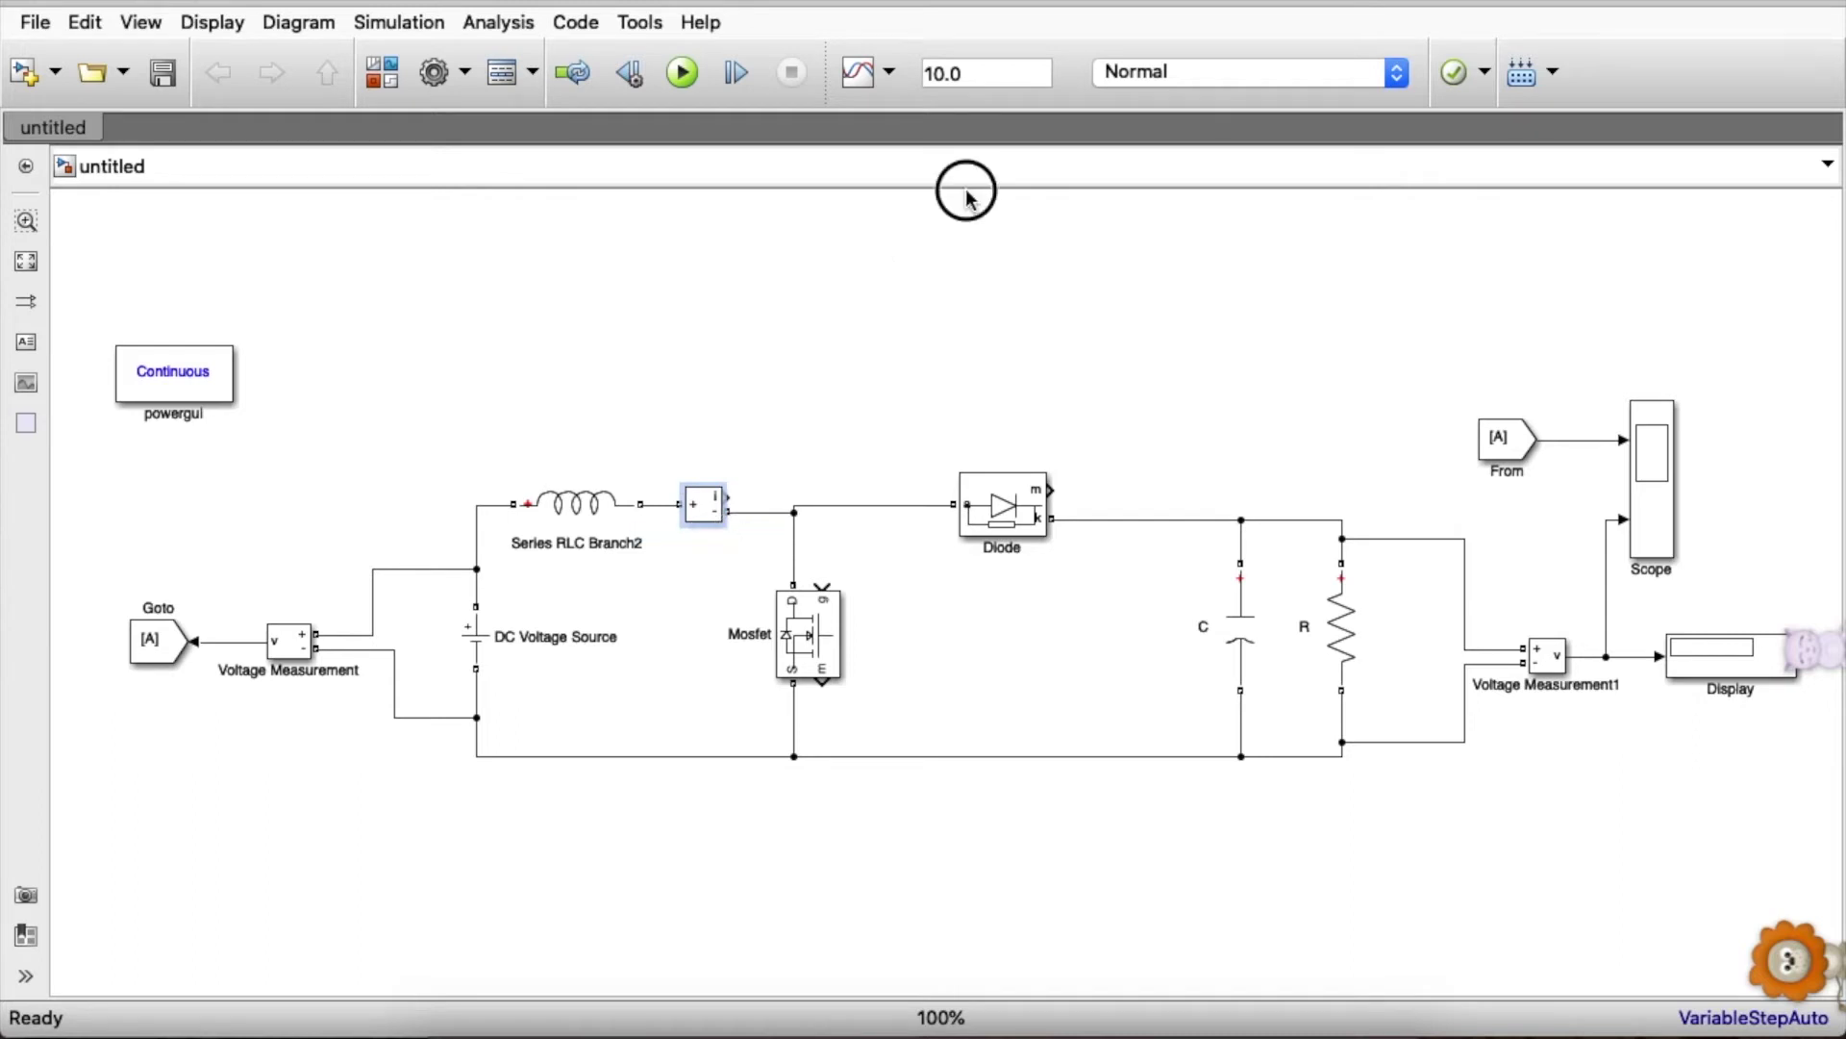
left_click(960, 193)
double_click(567, 542)
type("L")
left_click(814, 407)
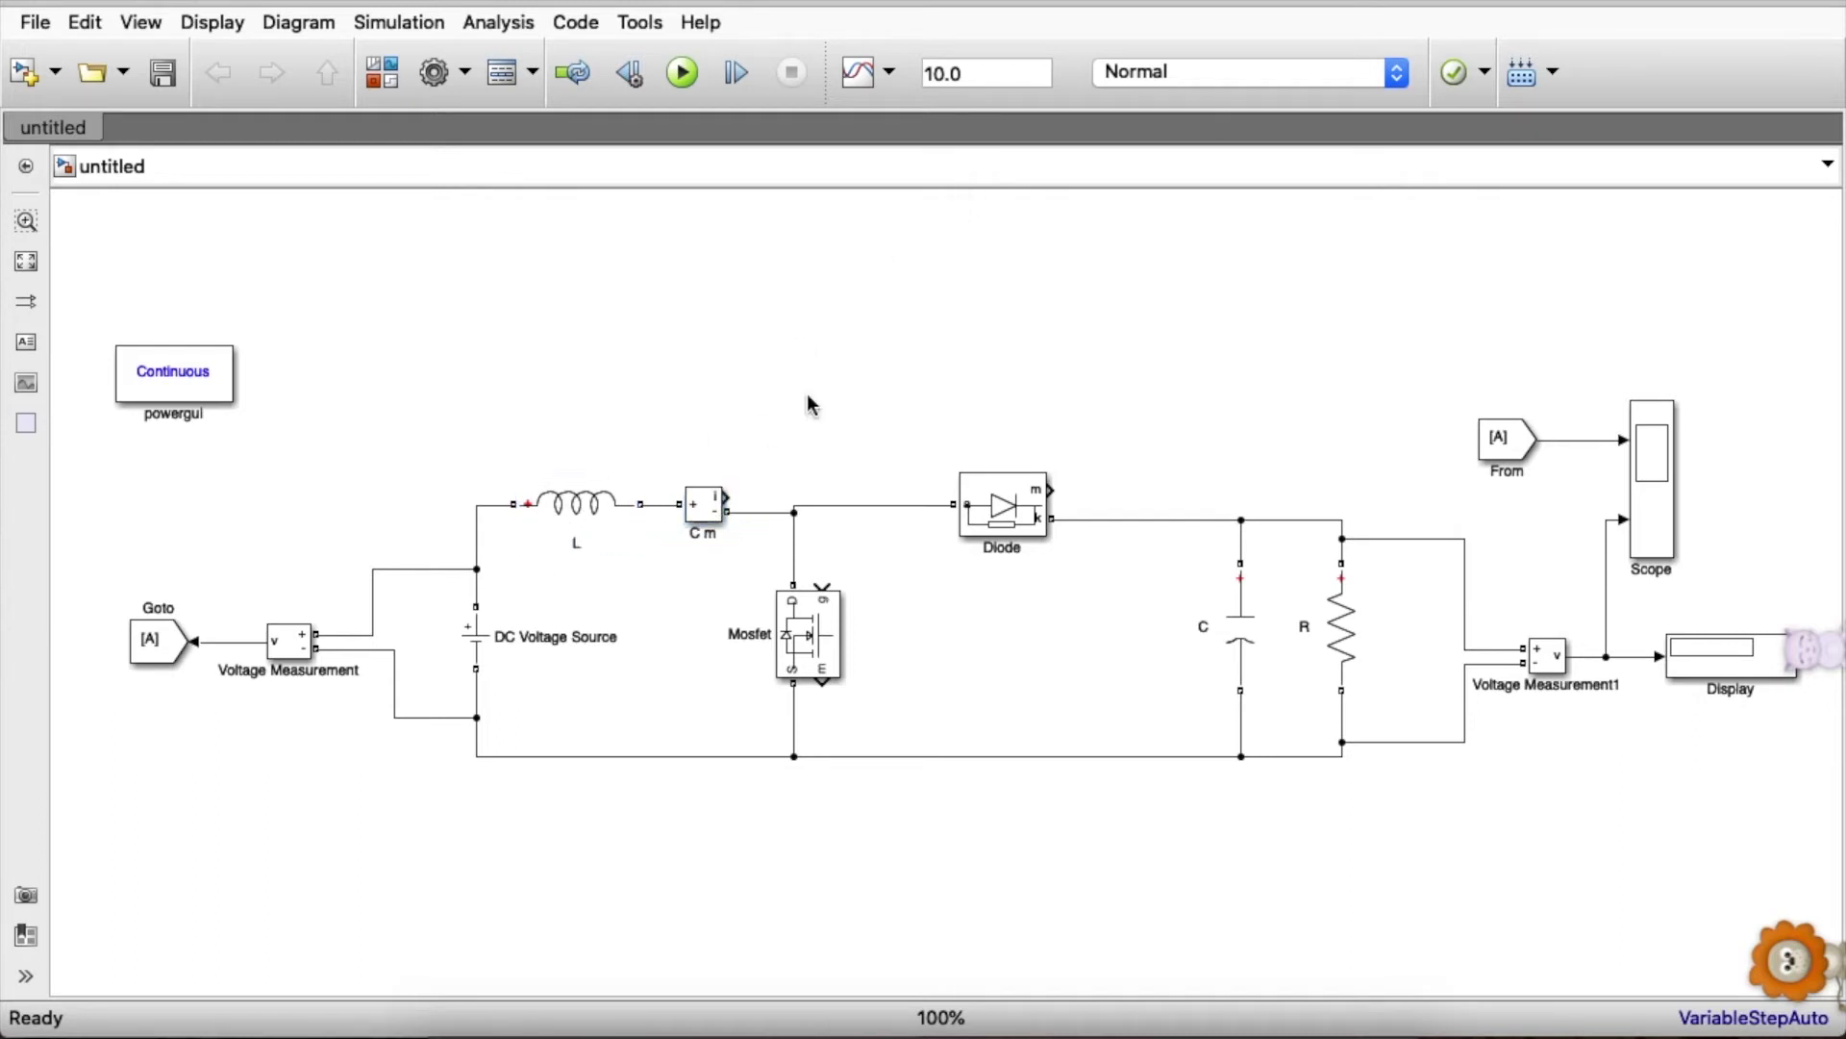
double_click(565, 647)
left_click(728, 333)
- Add a Pulse Generator block to the model
double_click(962, 376)
type("pulse")
left_click(812, 404)
- Place the Pulse Generator above the Mosfet, wire it to the gate, and nudge C m left
left_click_drag(958, 375, 598, 331)
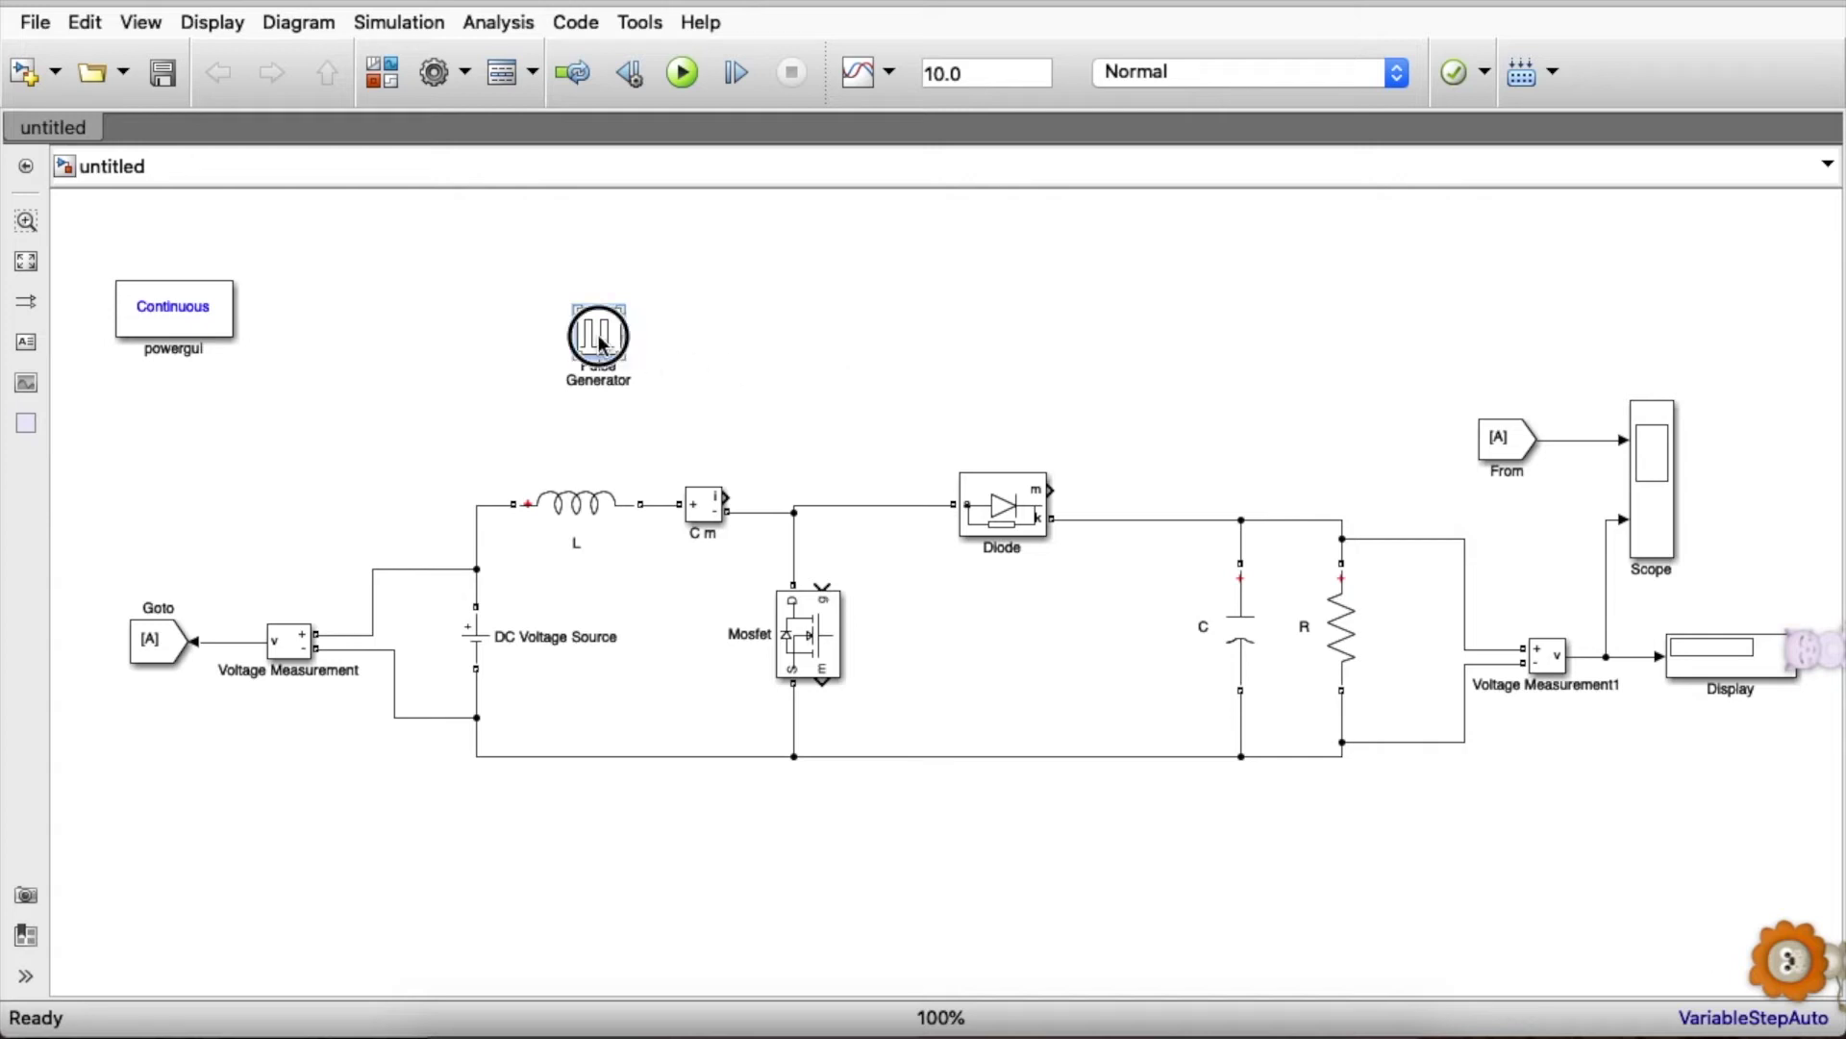
mouse_move(591, 336)
left_mouse_down()
mouse_move(713, 343)
mouse_move(822, 585)
left_mouse_up()
left_click_drag(723, 343, 758, 346)
left_click(1048, 339)
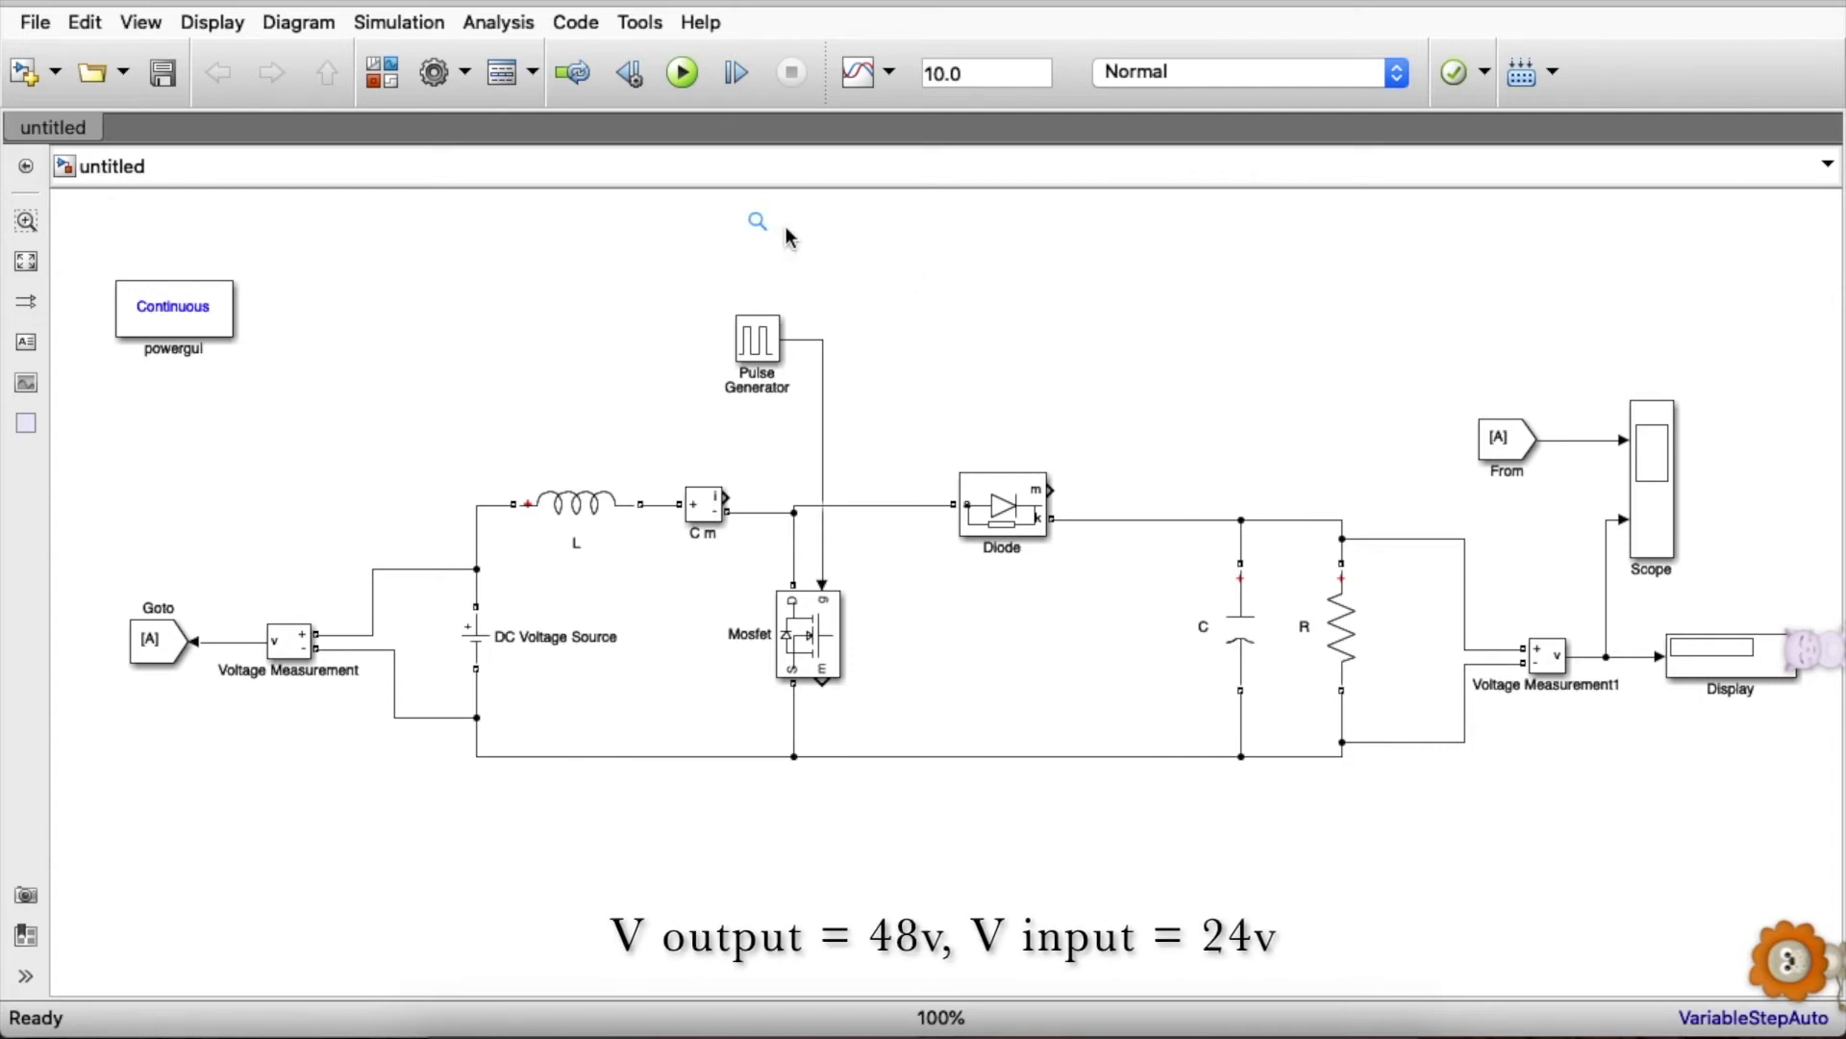
left_click_drag(697, 508, 689, 509)
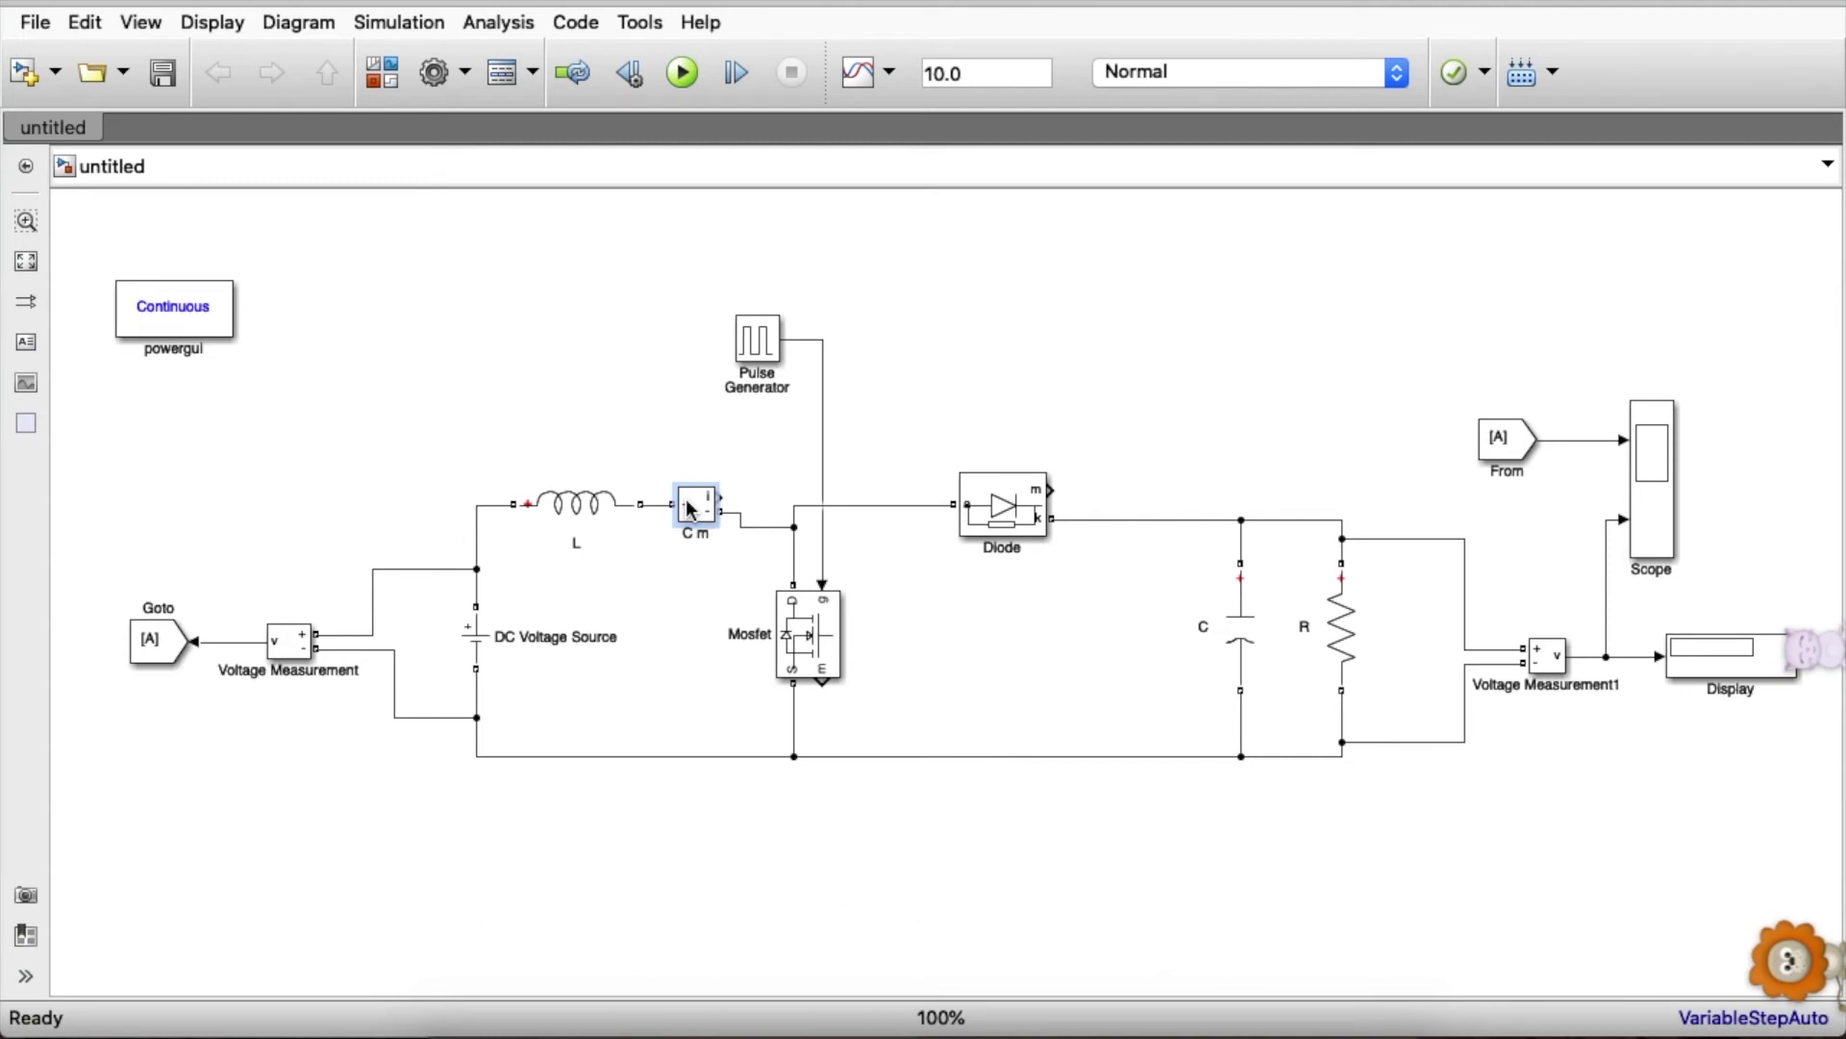
- Set the inductor L's inductance to 1.2e-3 H
double_click(582, 505)
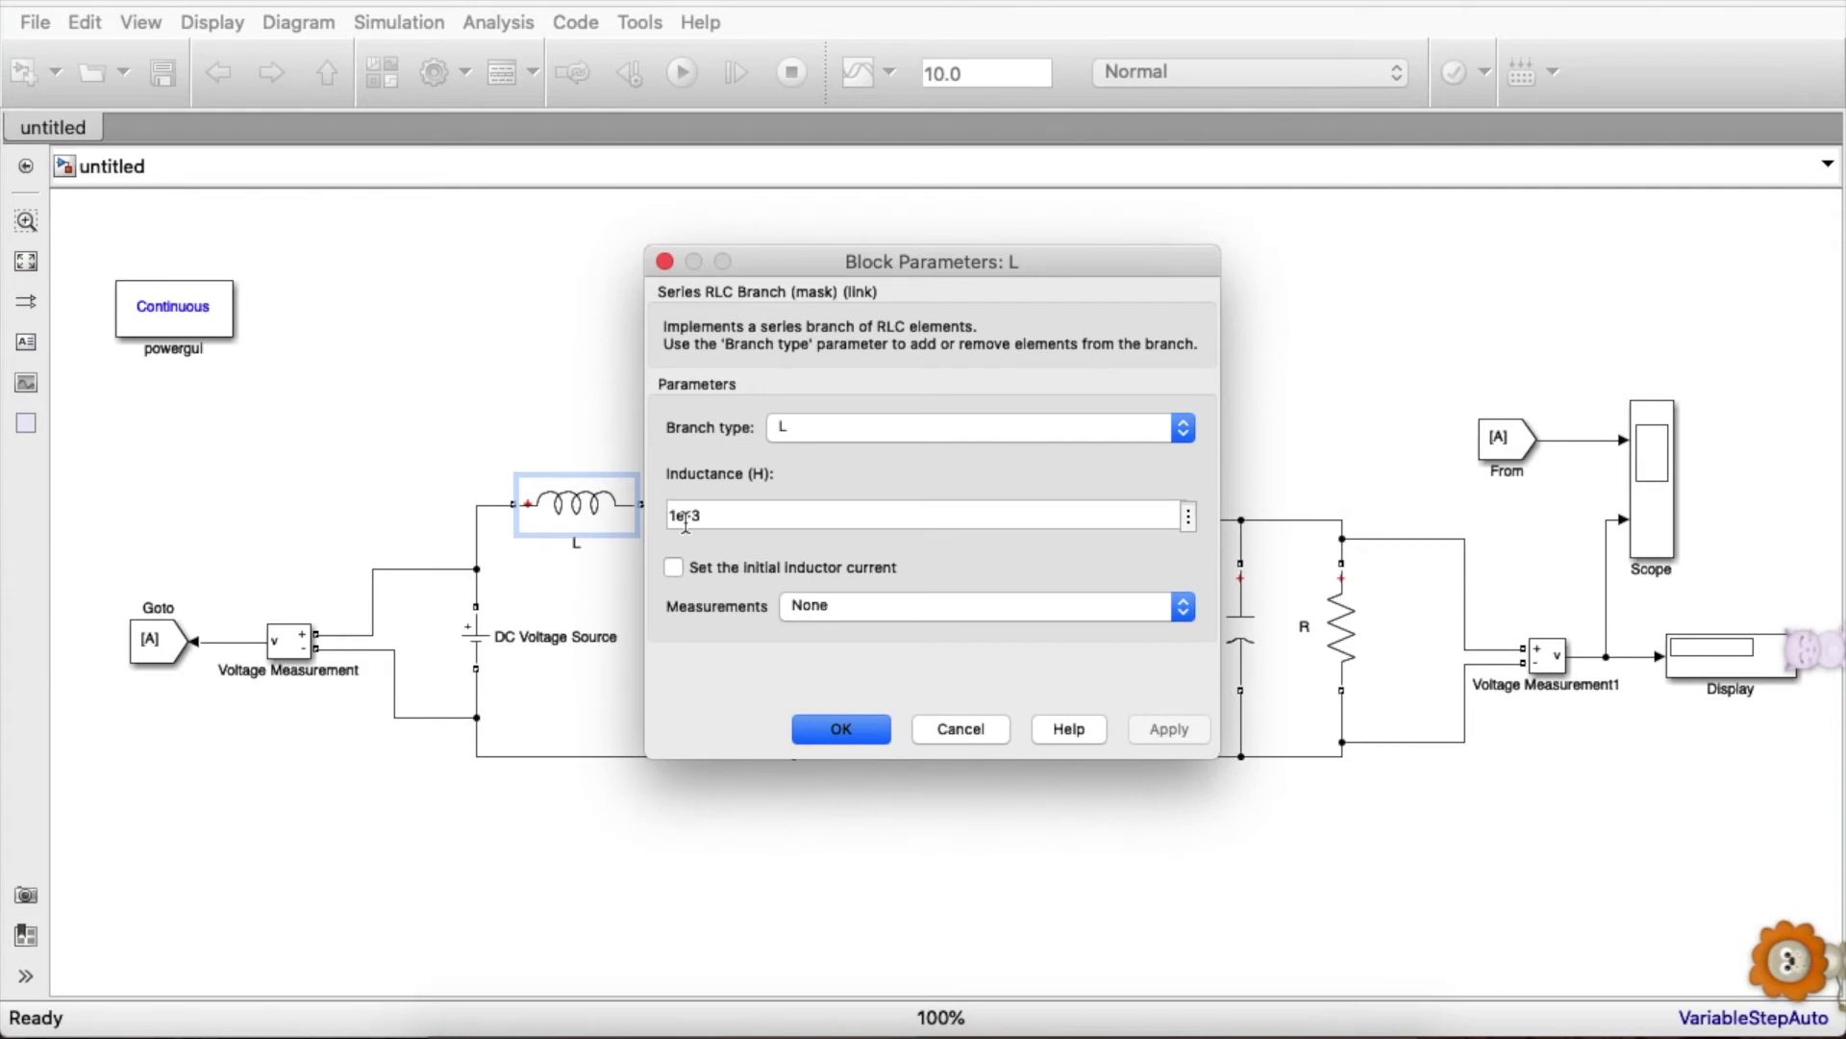
triple_click(677, 516)
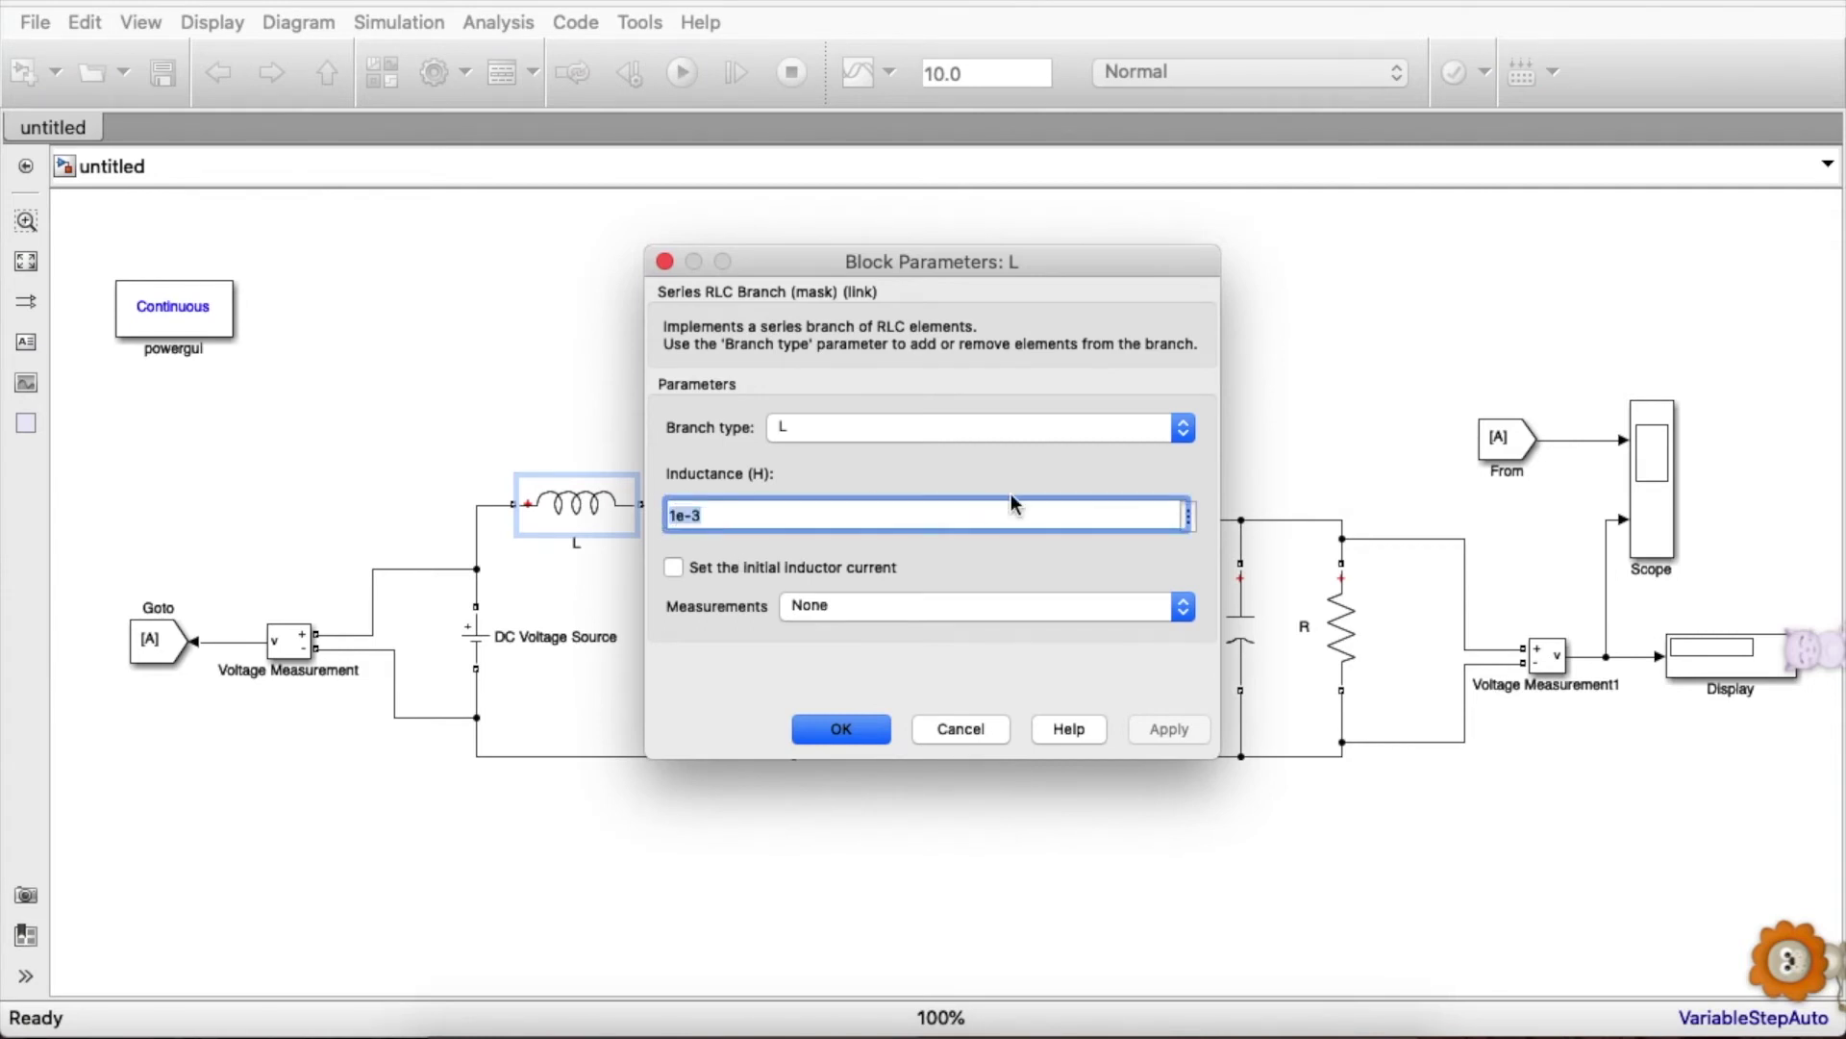
type("1.2e-3")
left_click(1165, 729)
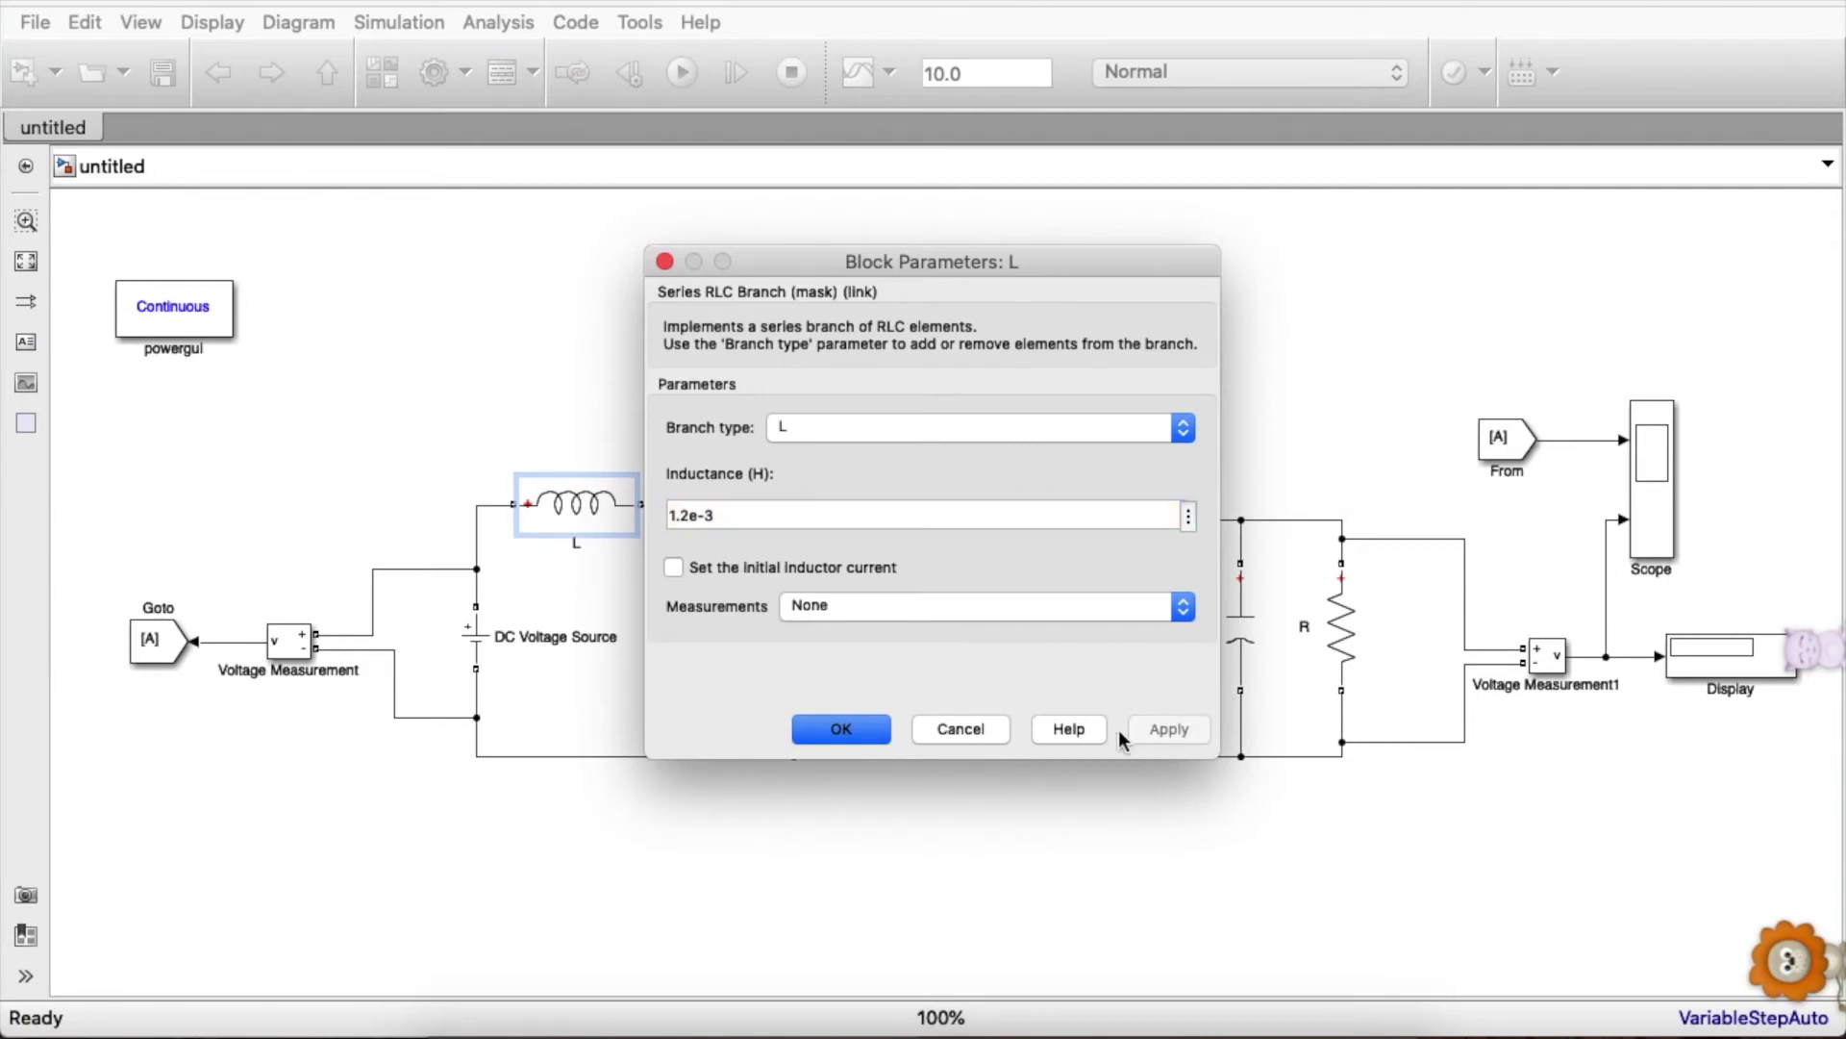
key("Return")
- Set the capacitor C's capacitance to 26e-6 F
double_click(1240, 634)
triple_click(773, 639)
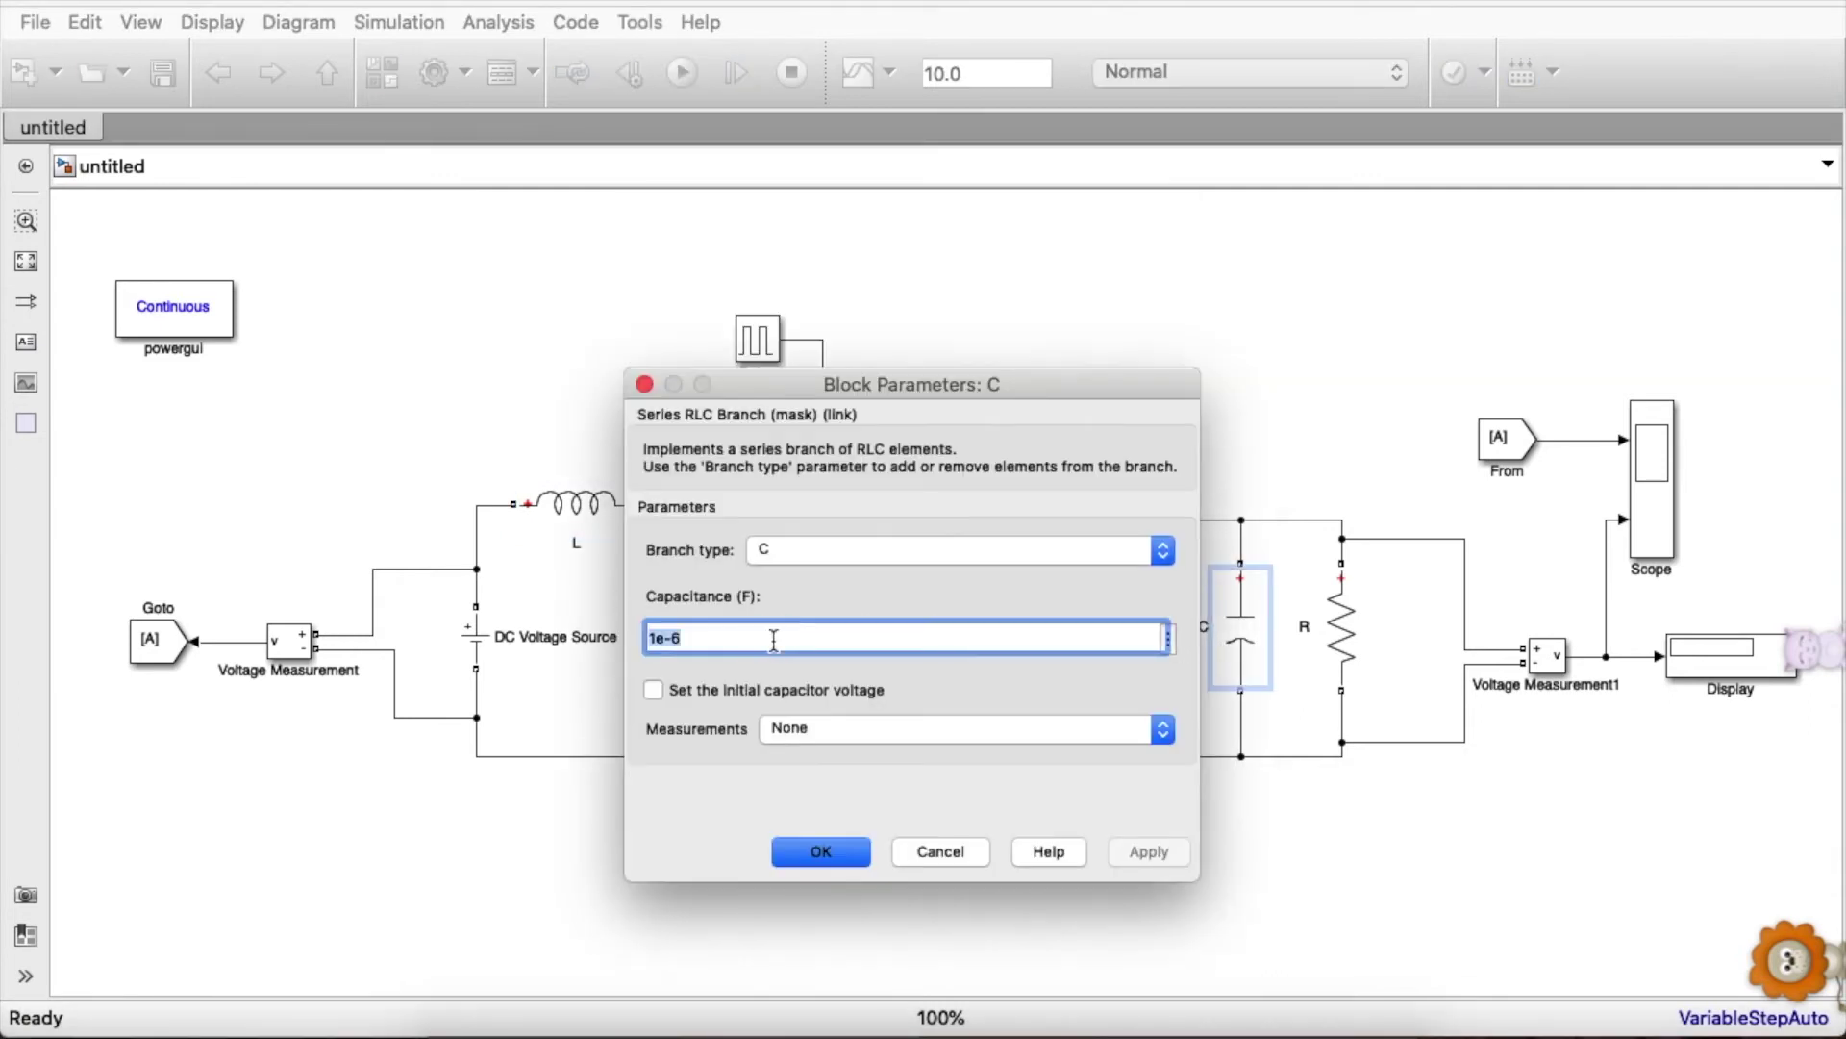
type("26e-6")
left_click(1149, 852)
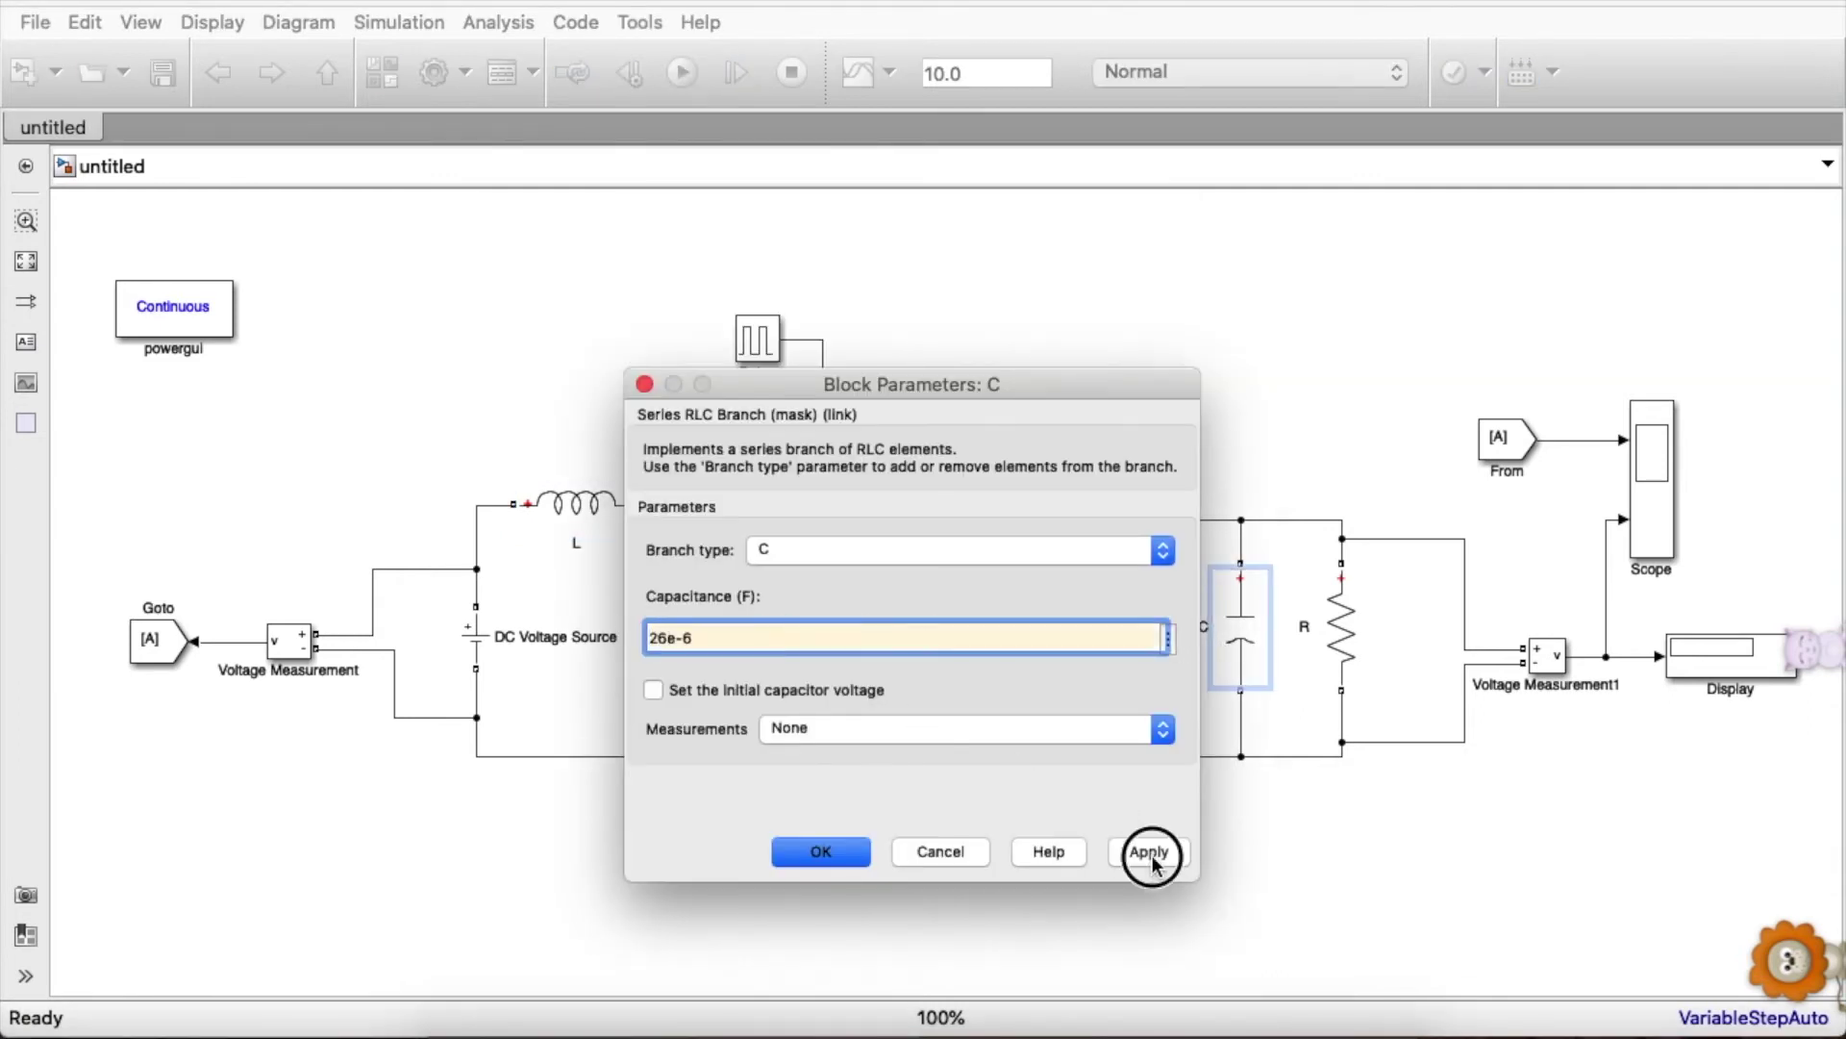
left_click(820, 851)
- Set the resistor R's resistance to 19.2 Ω
double_click(1342, 629)
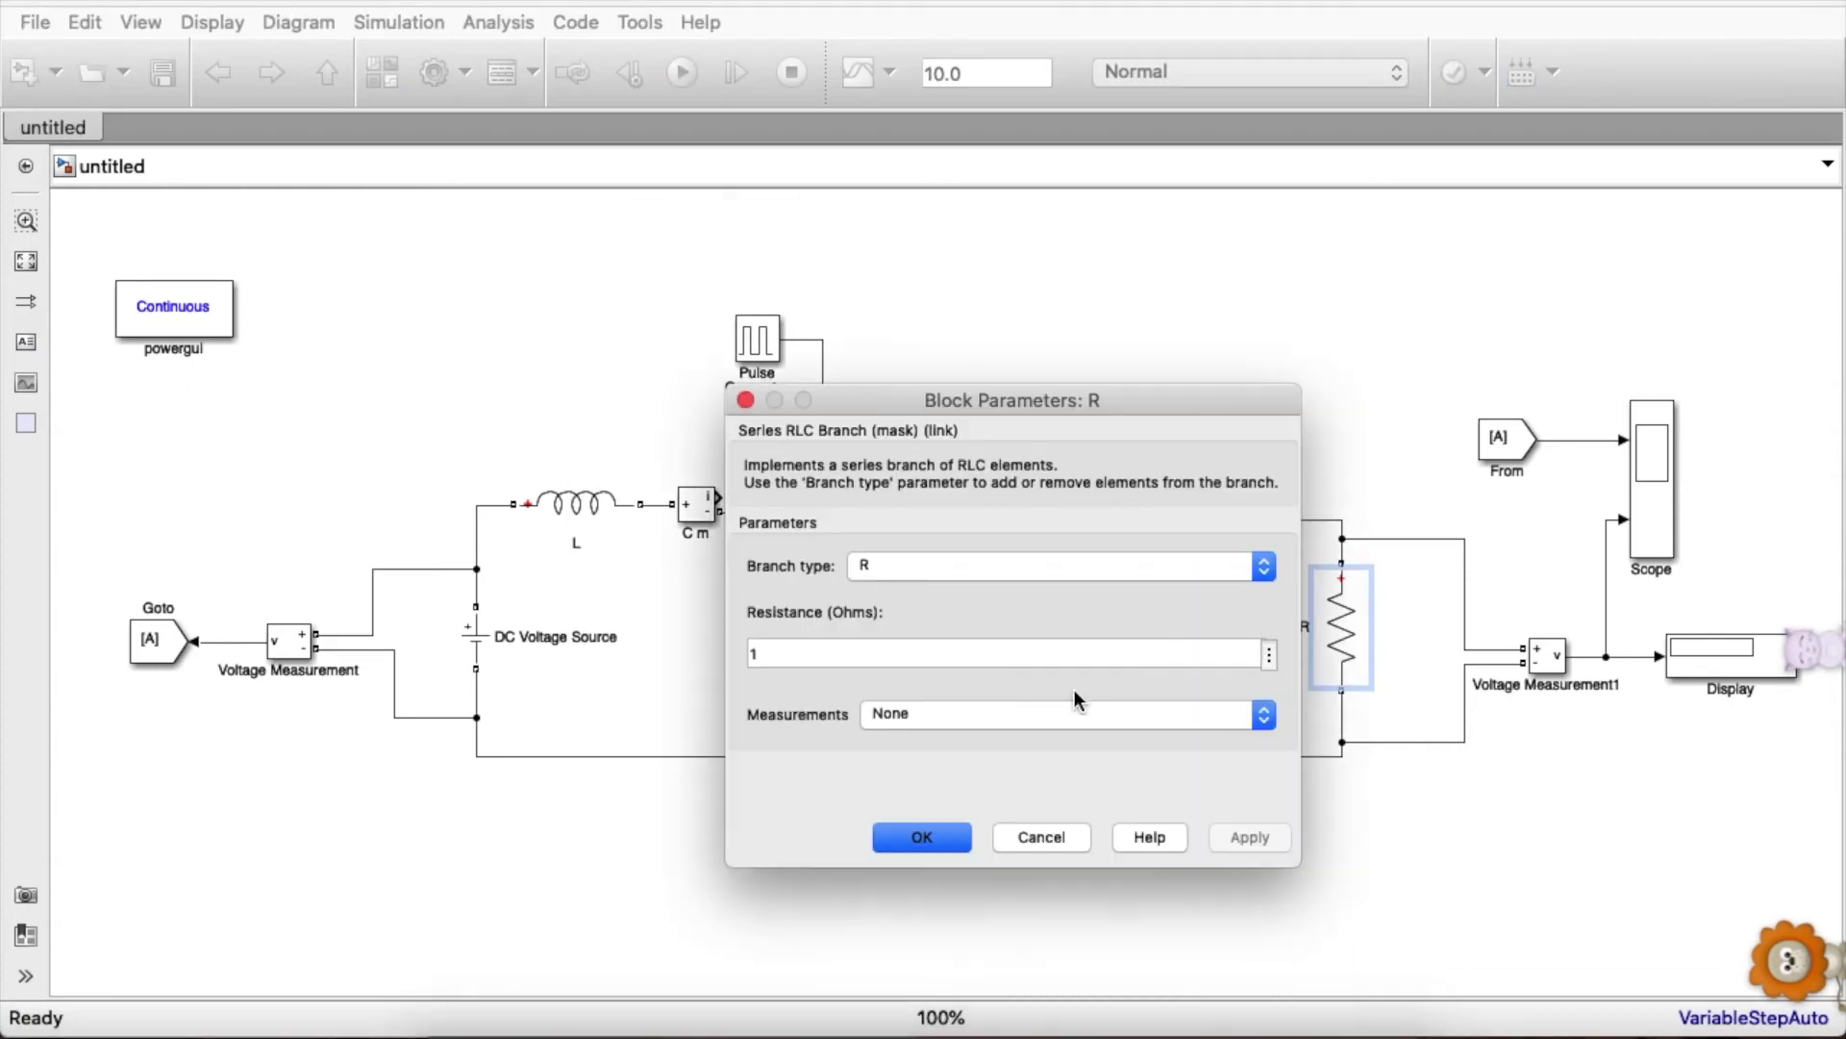
triple_click(933, 655)
type("19.2")
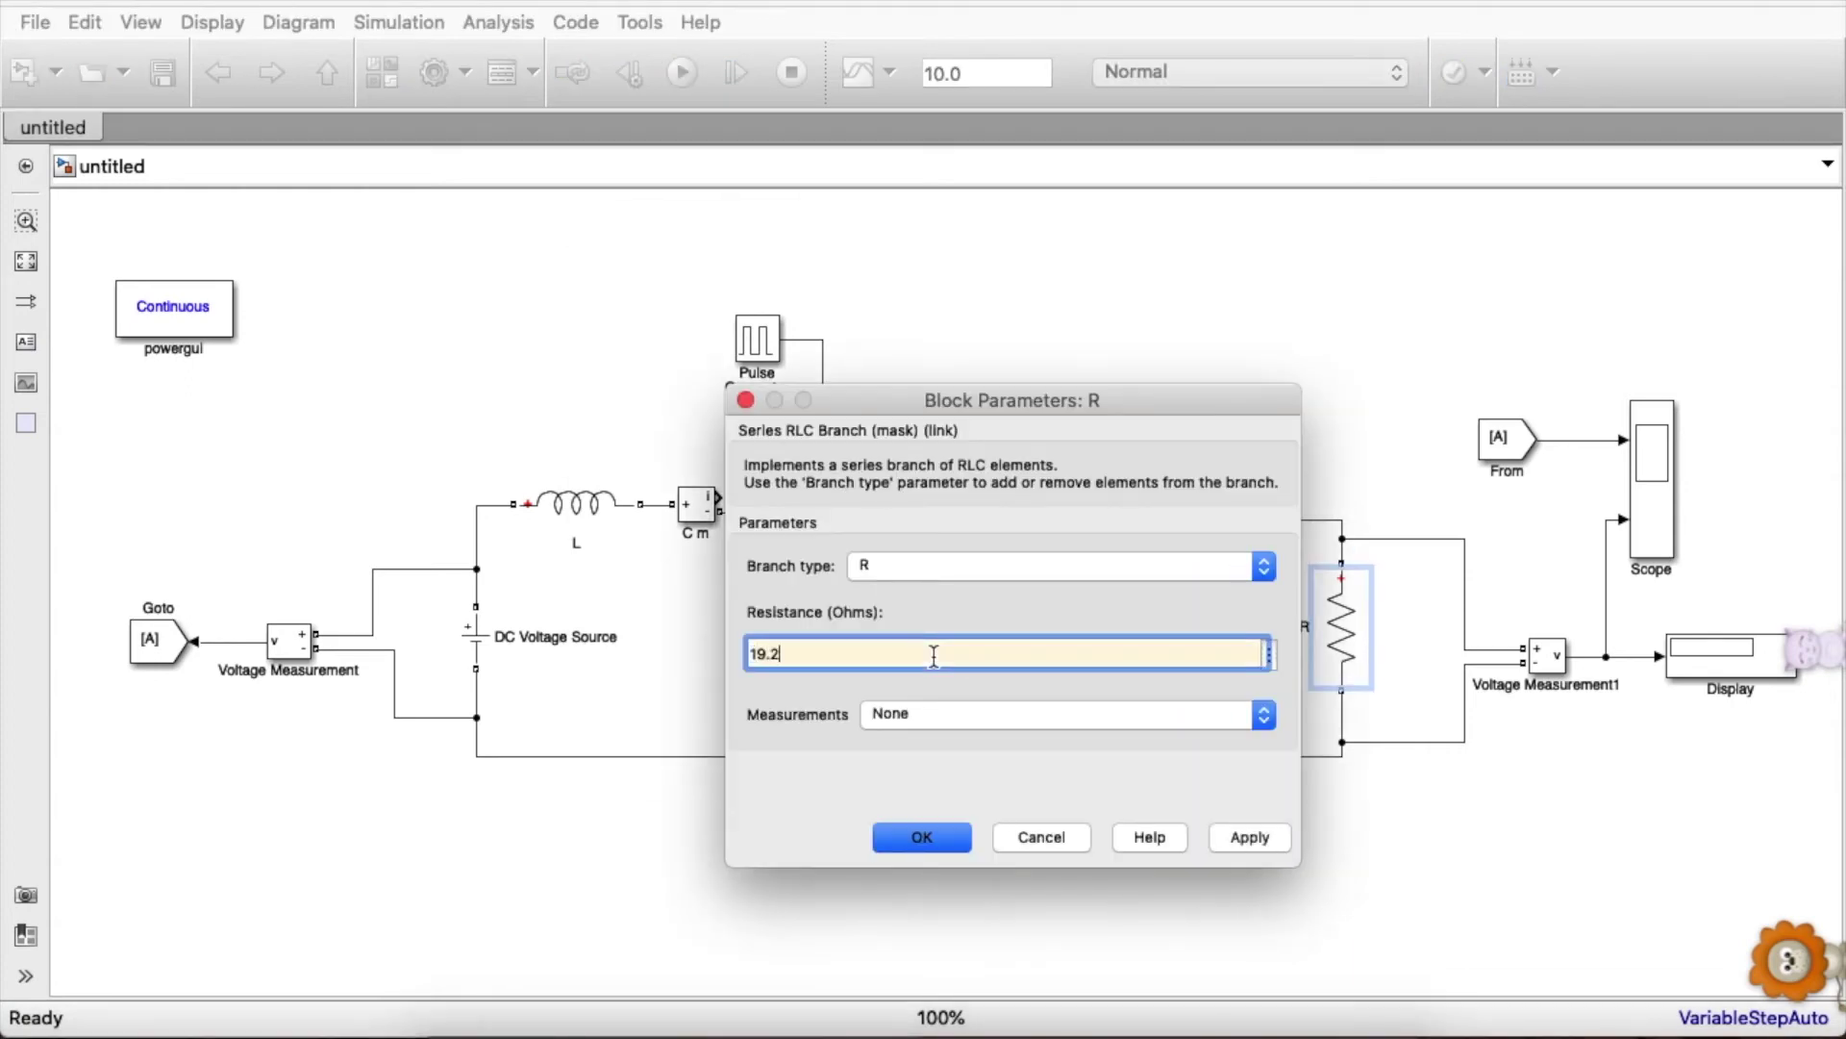
key("Return")
double_click(757, 339)
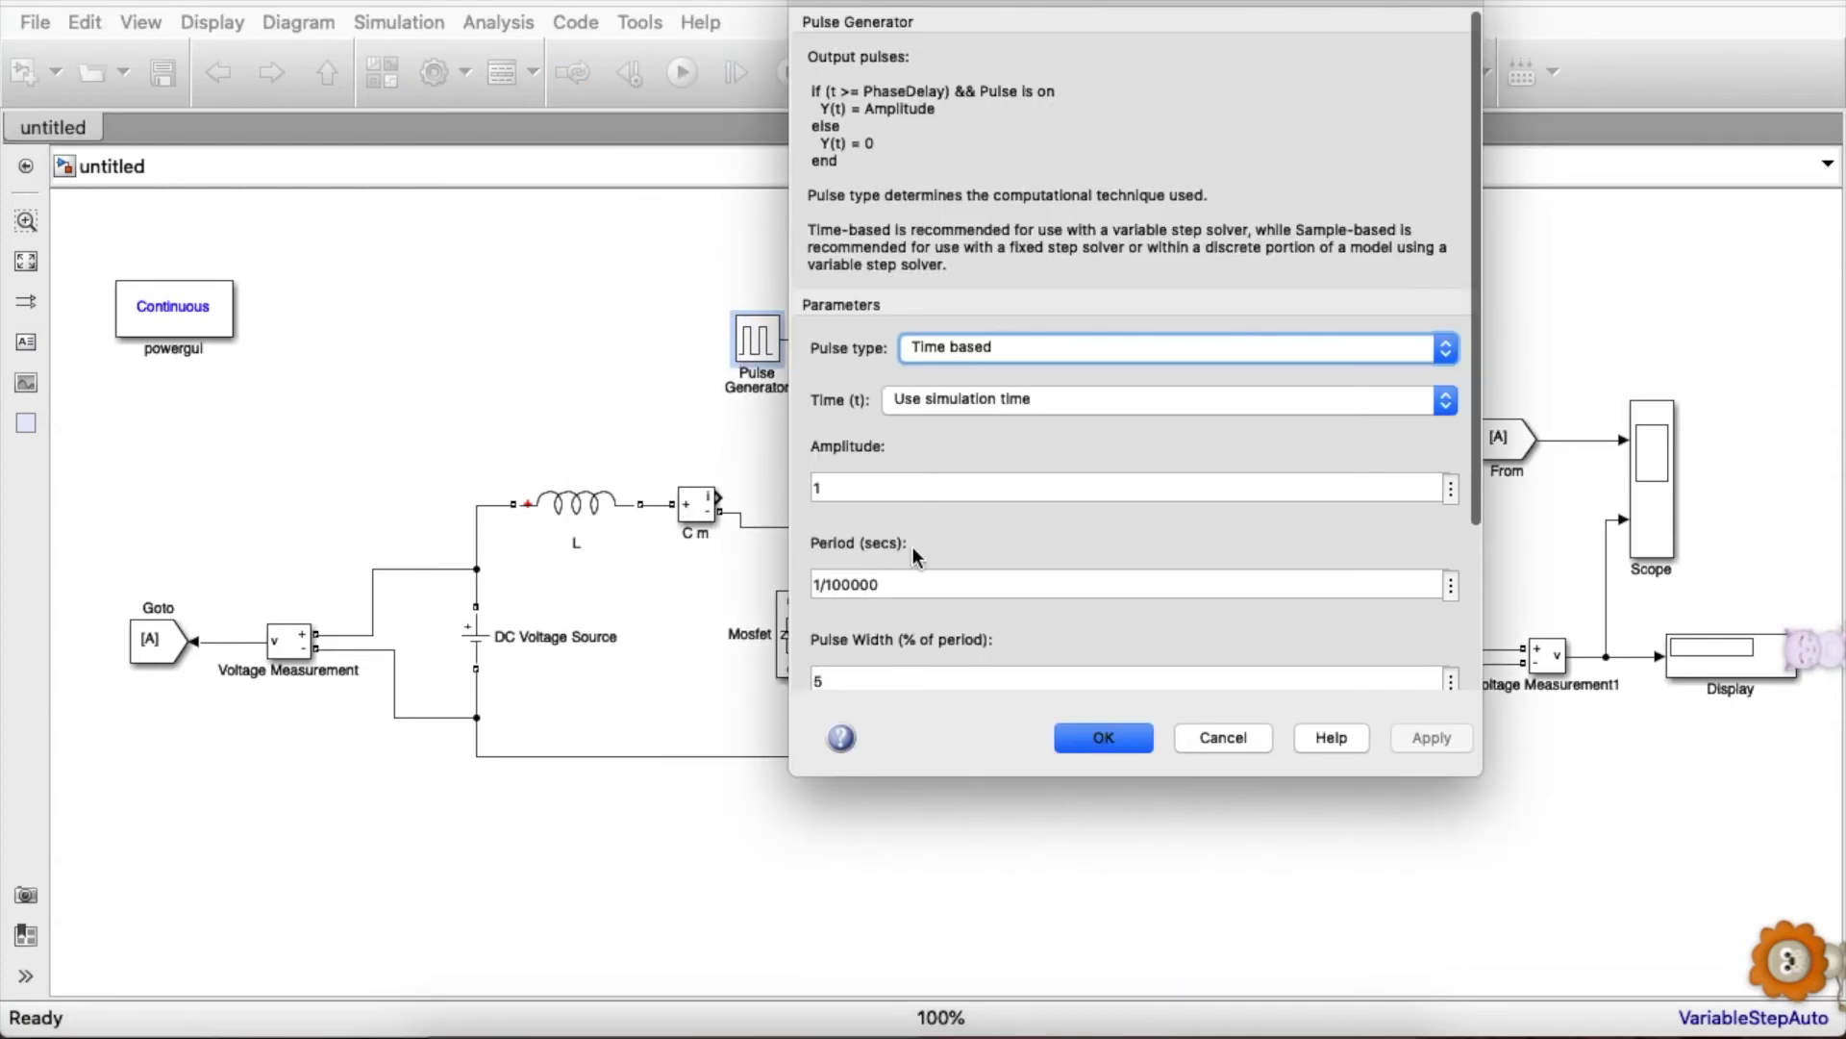
- Give the Pulse Generator a 1/100000 s period and 50% pulse width
scroll(914, 547, "down", 3)
triple_click(949, 458)
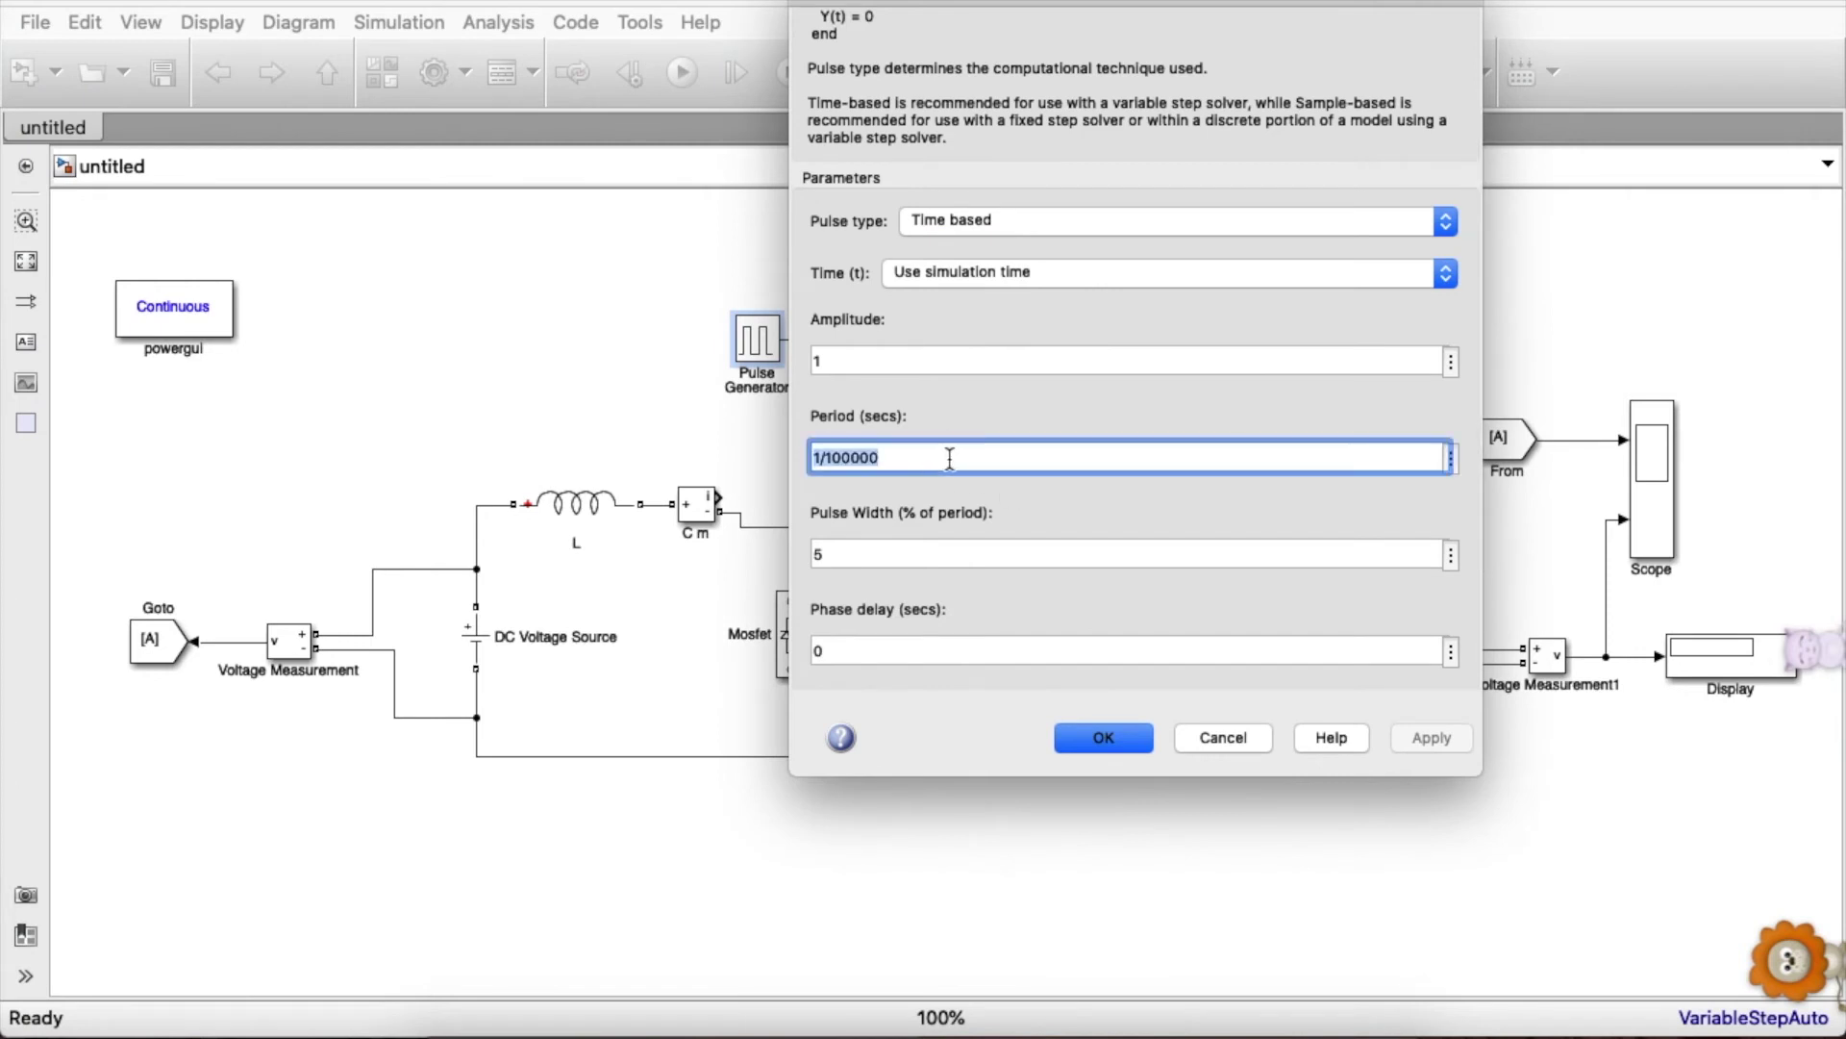
key("BackSpace")
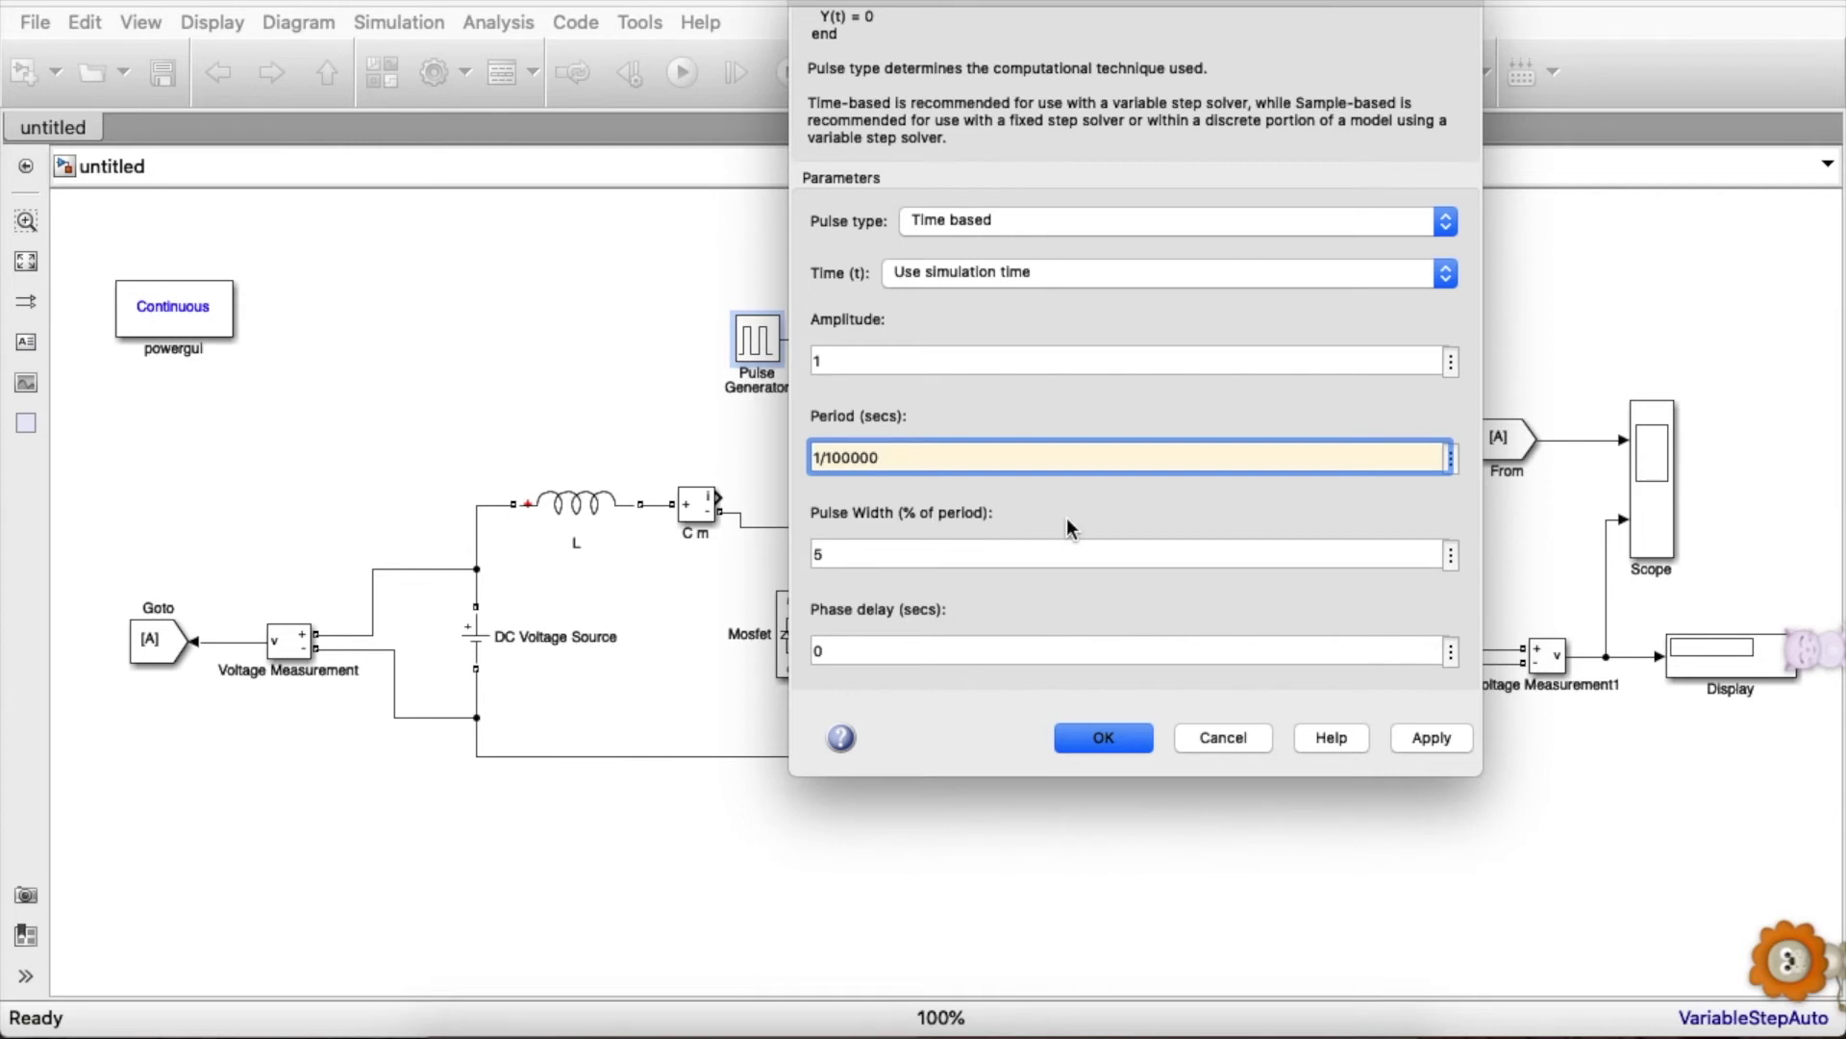
left_click(993, 551)
type("0")
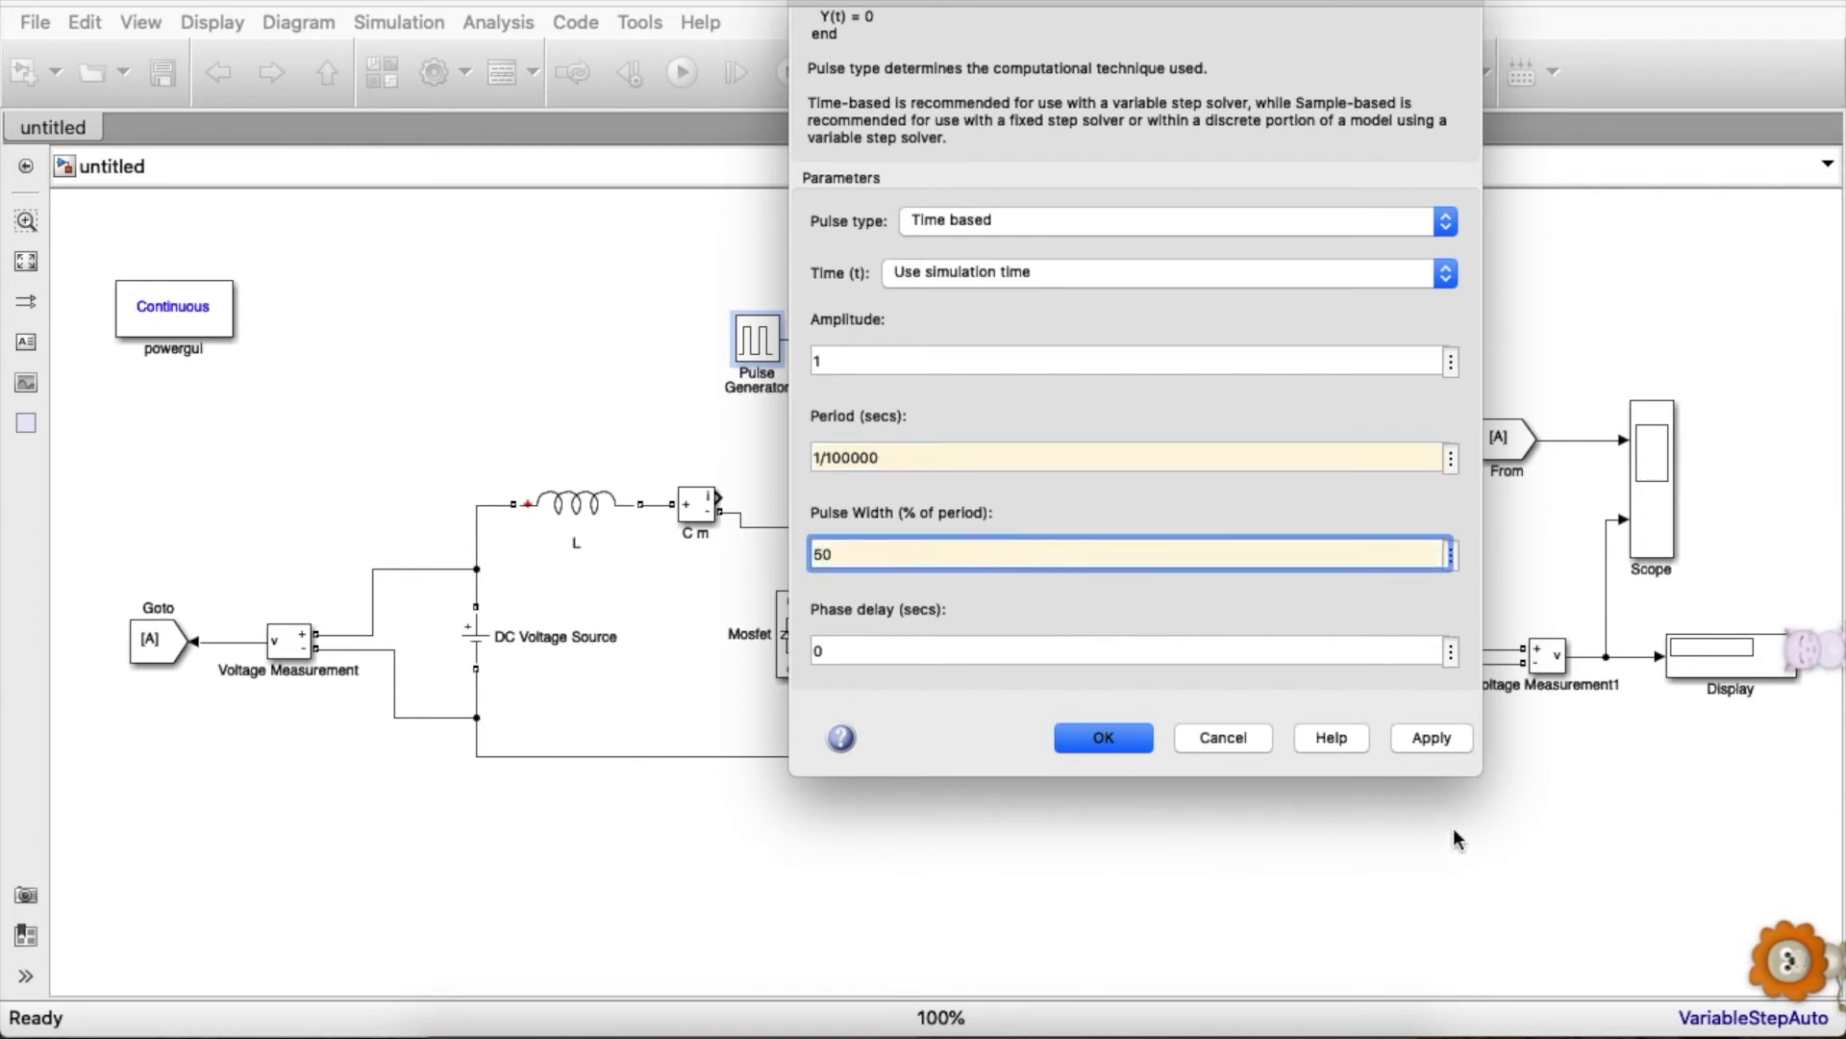
left_click(1429, 738)
left_click(1091, 736)
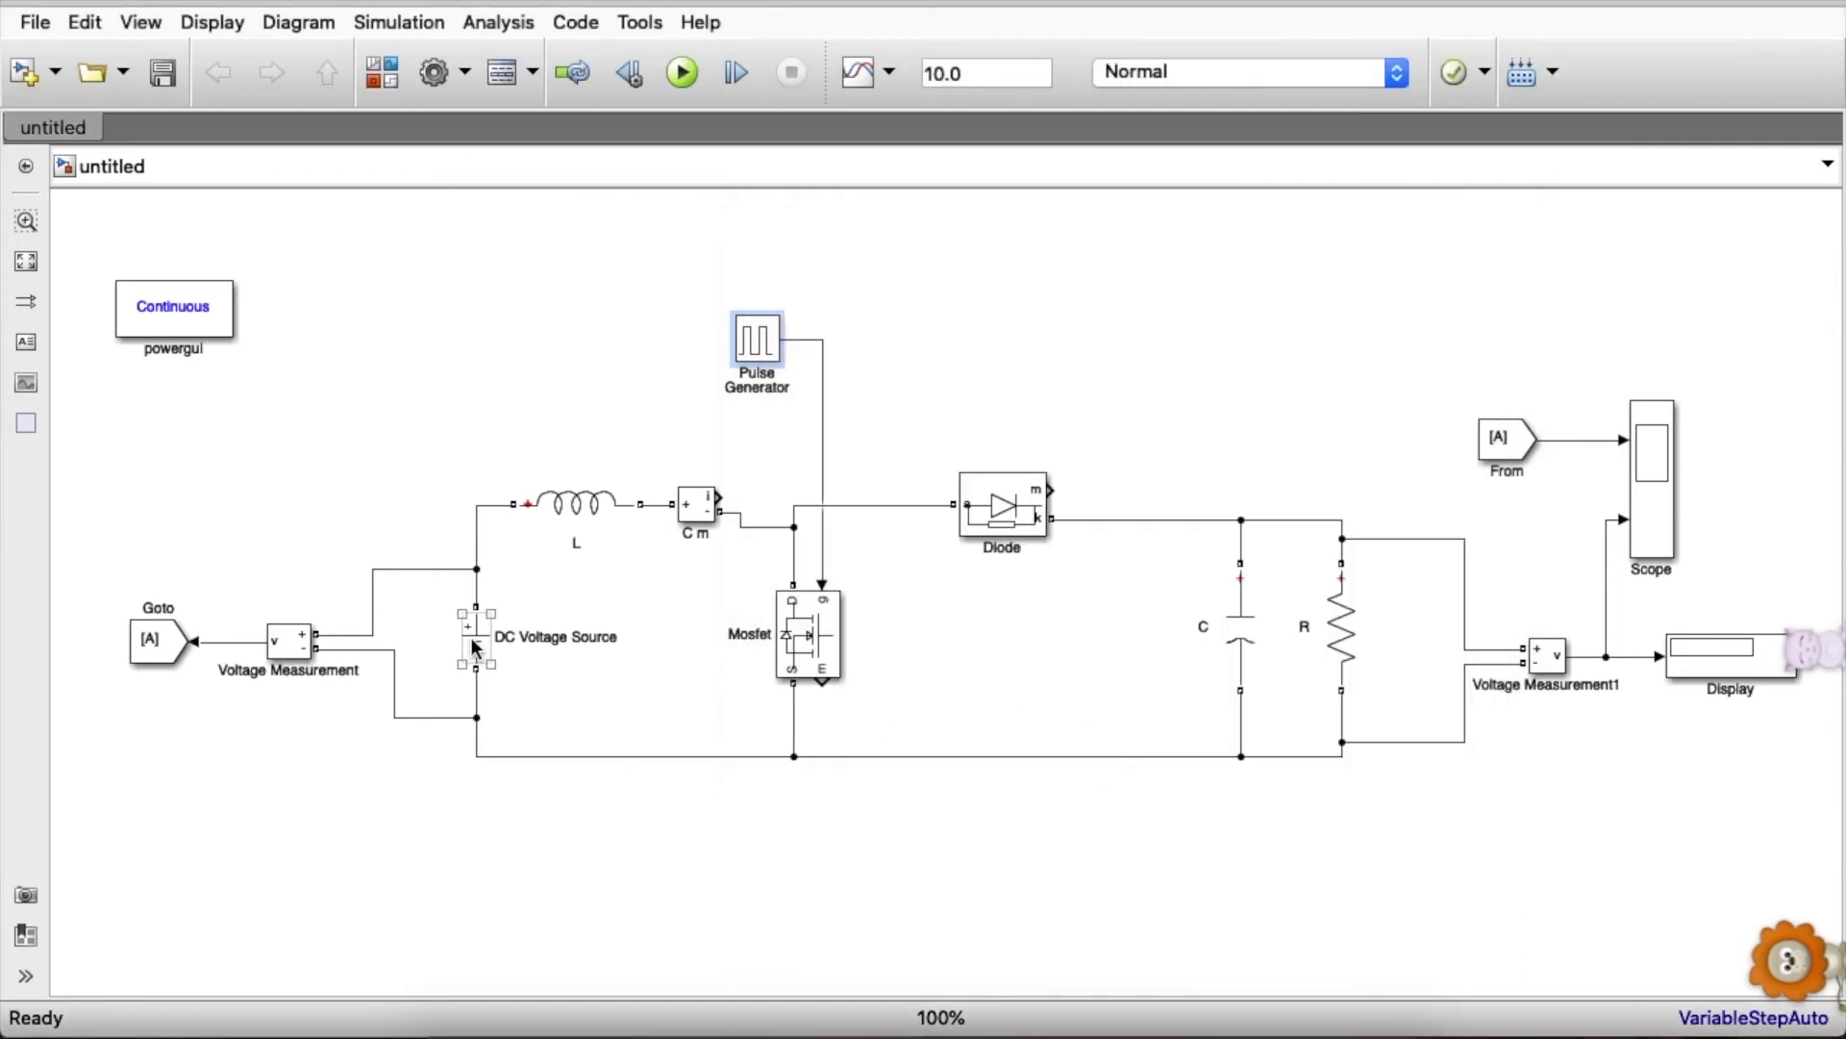
double_click(474, 646)
- Set the DC Voltage Source amplitude to 24 V and move powergui up-left
double_click(582, 630)
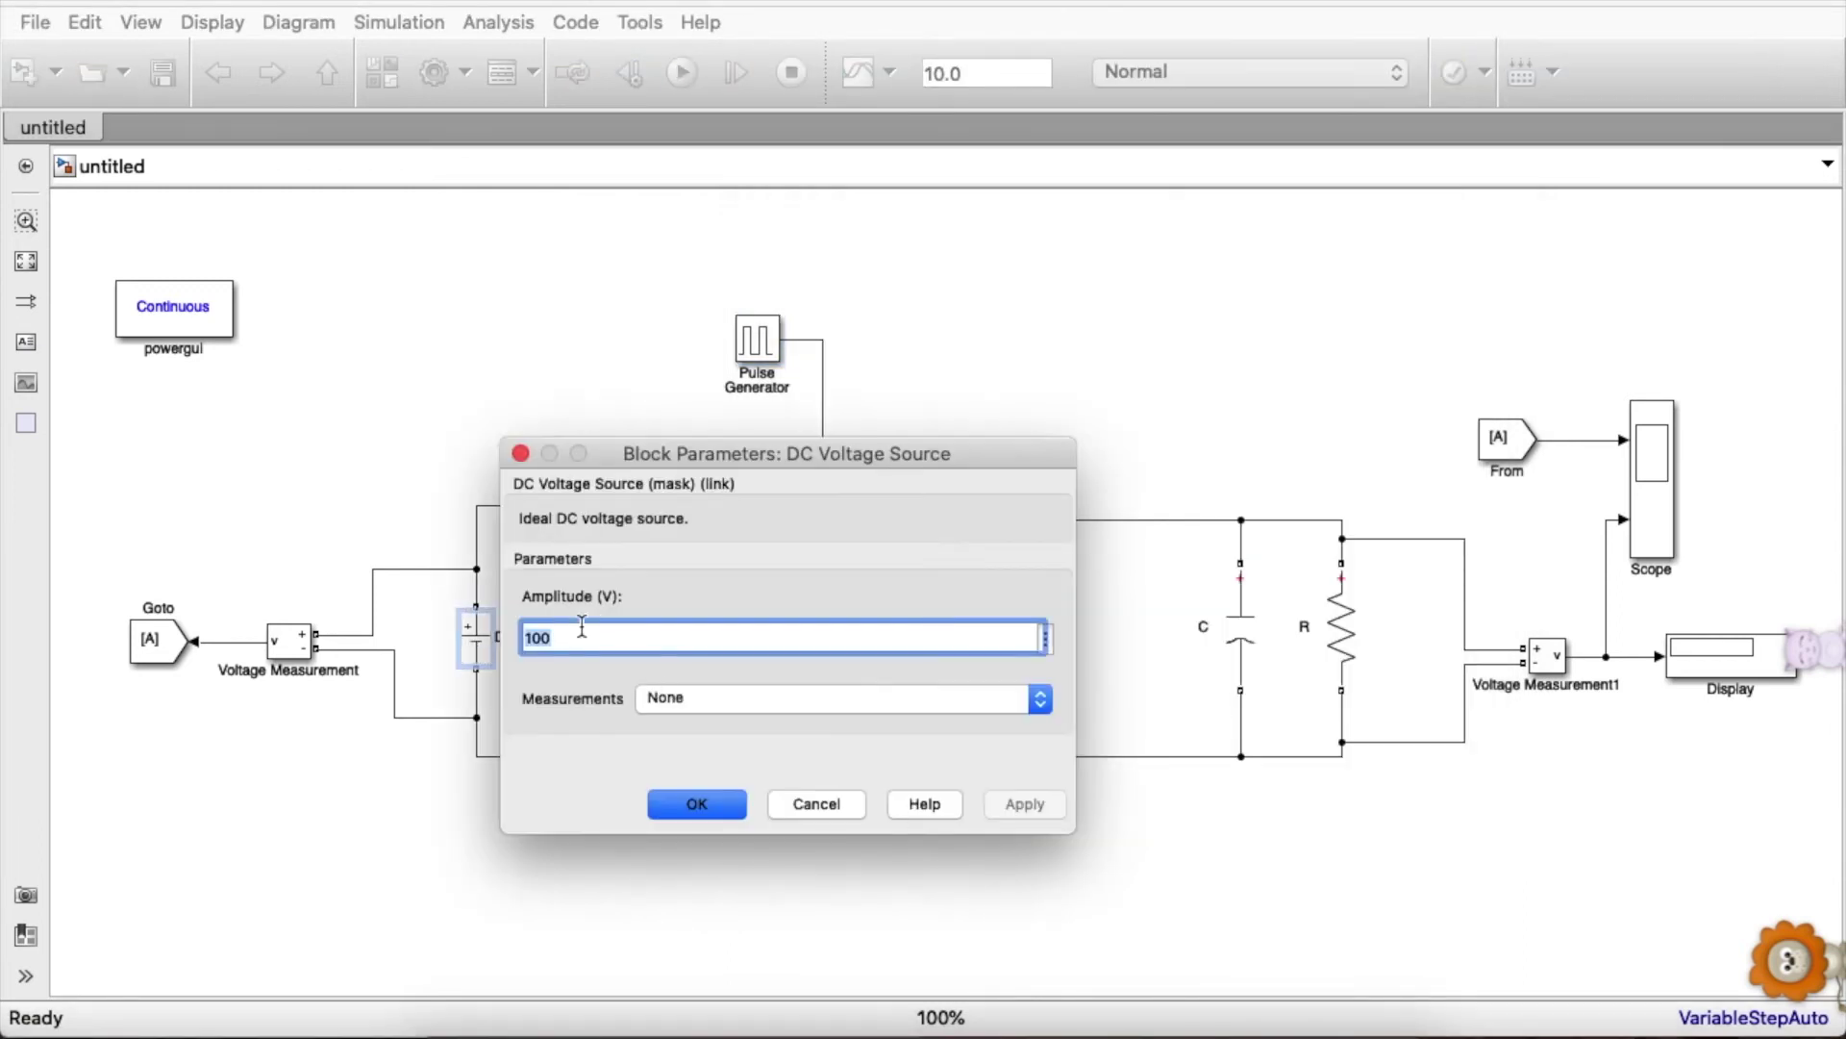
type("24")
left_click(1056, 810)
left_click(721, 805)
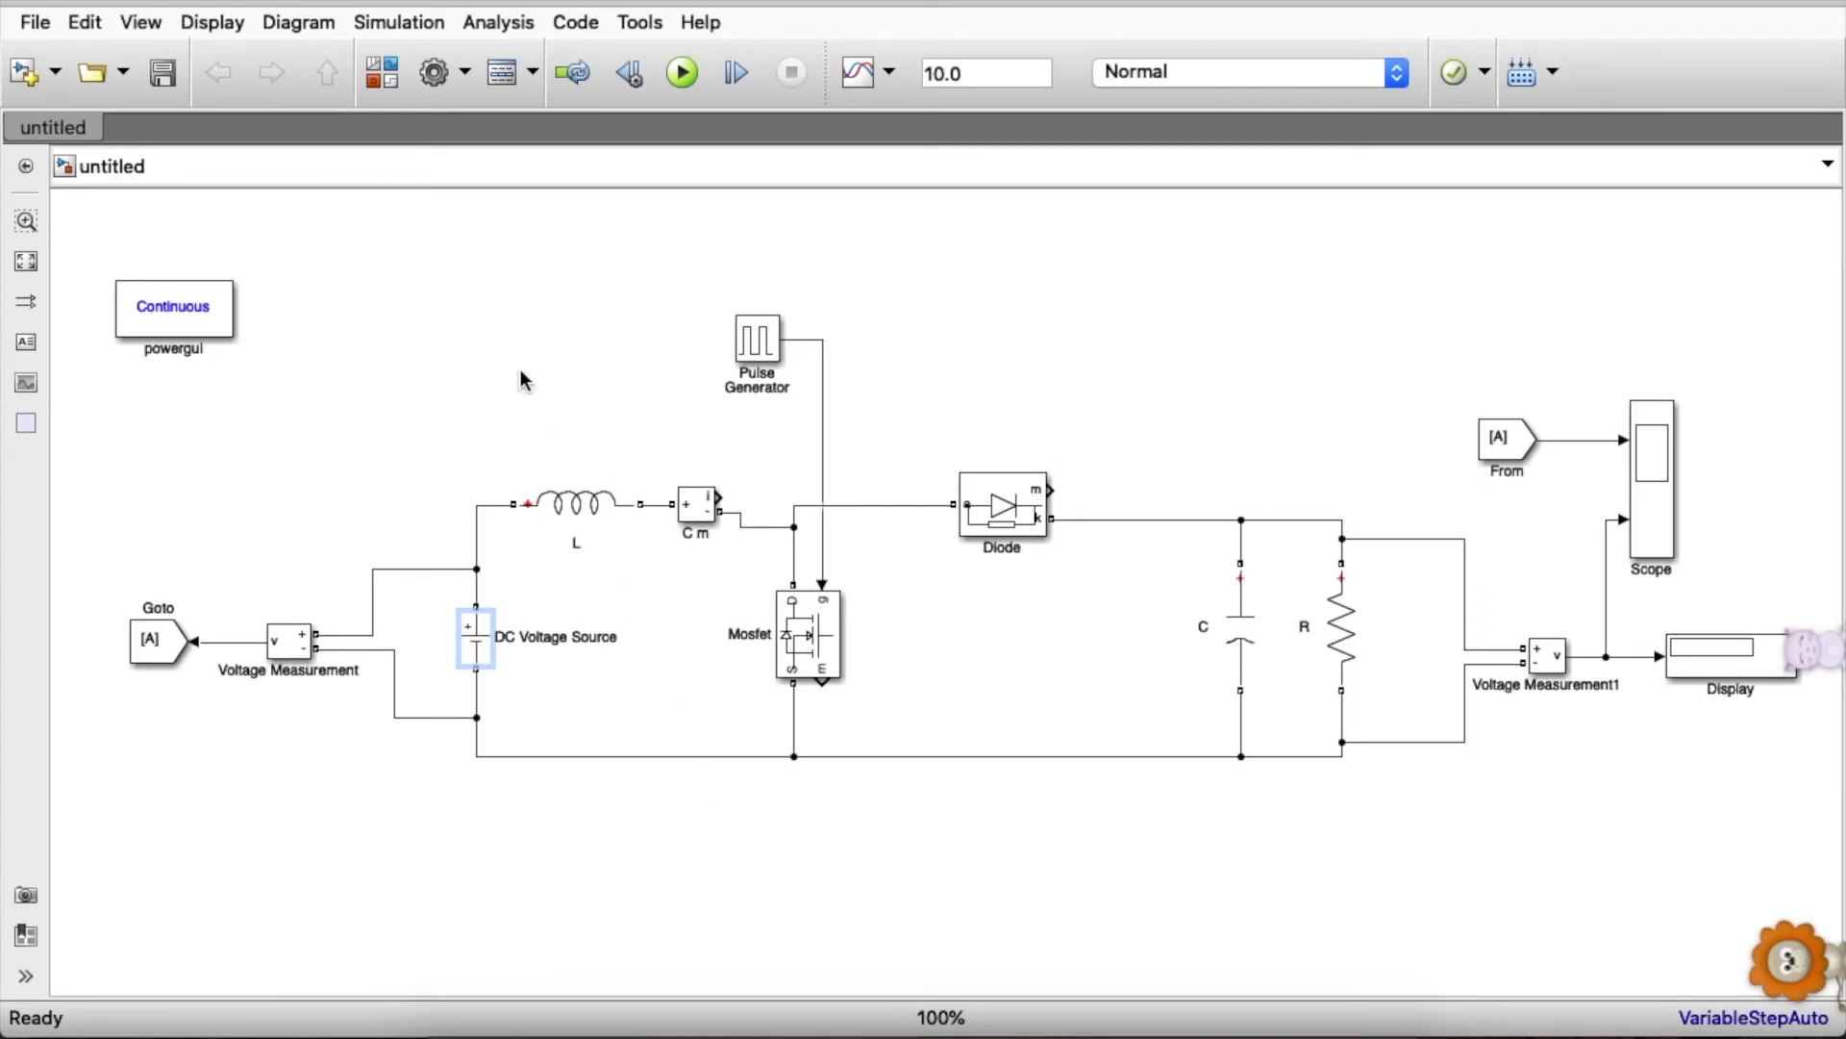
left_click_drag(158, 294, 144, 237)
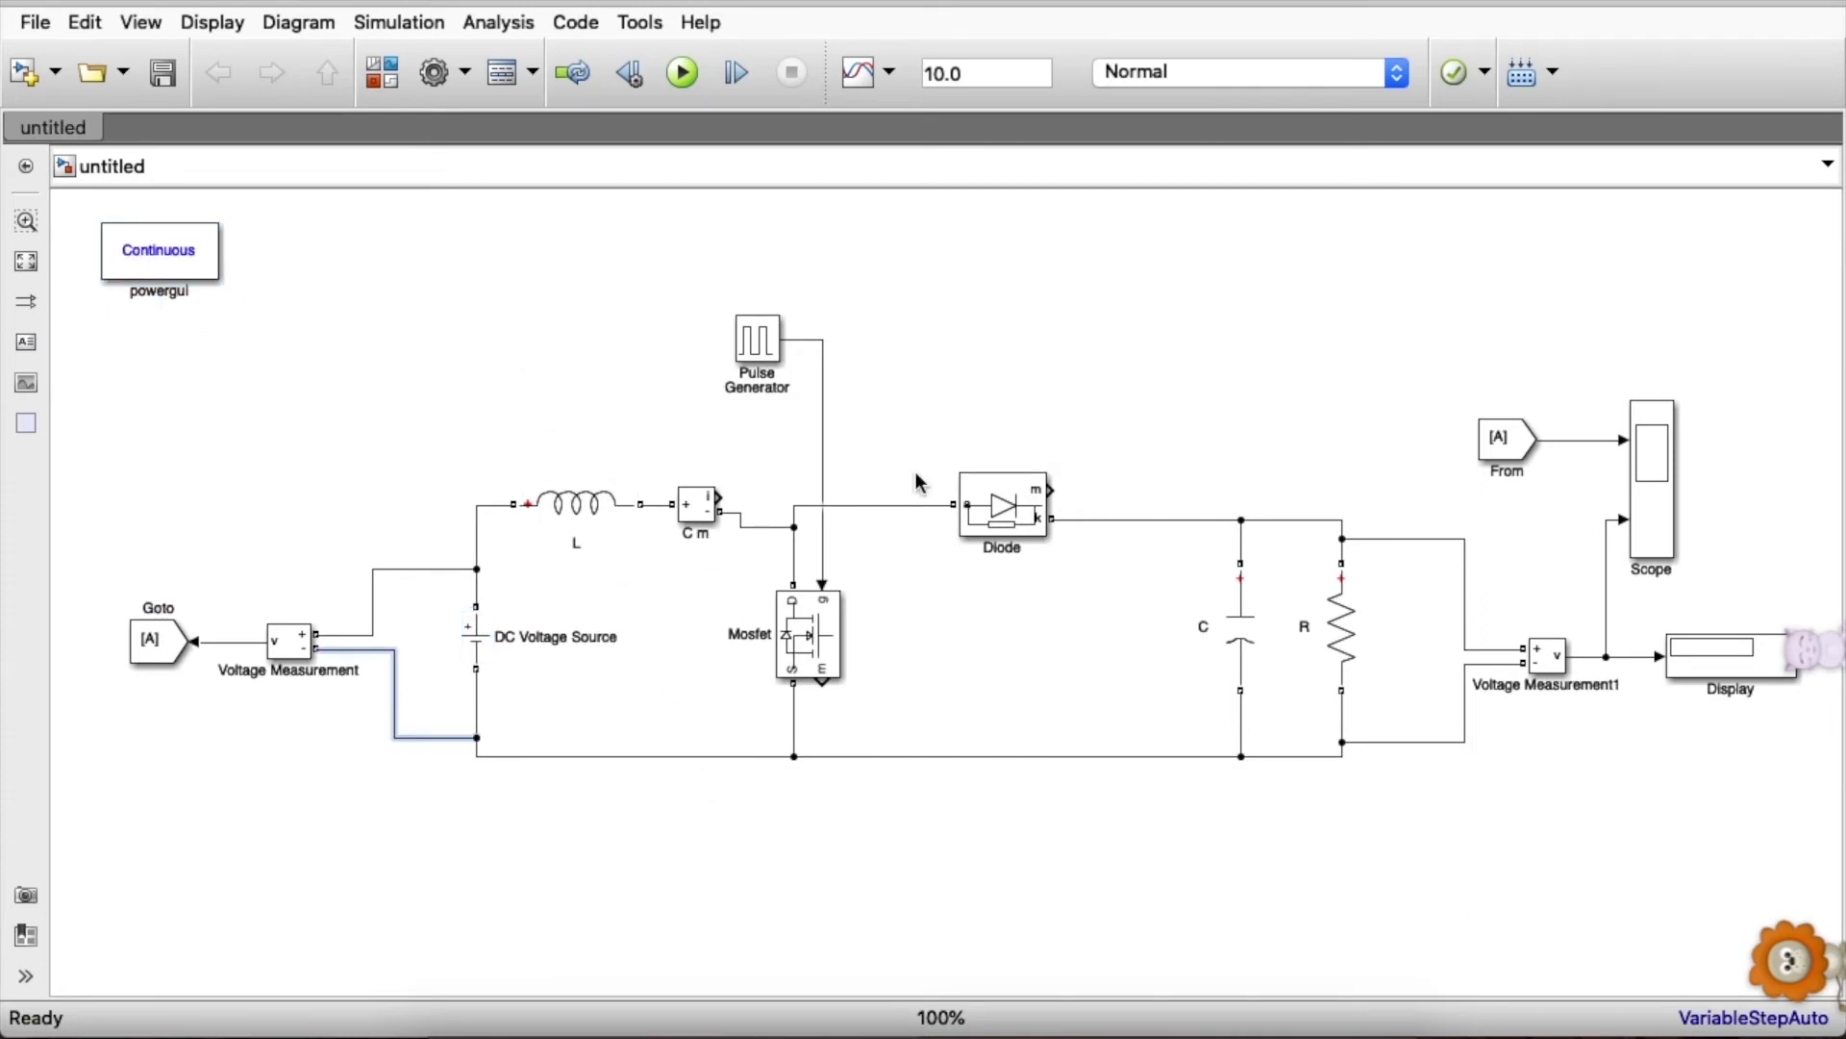
- Set the simulation stop time to 0.1 s and run the model
left_click(978, 80)
type("0.1")
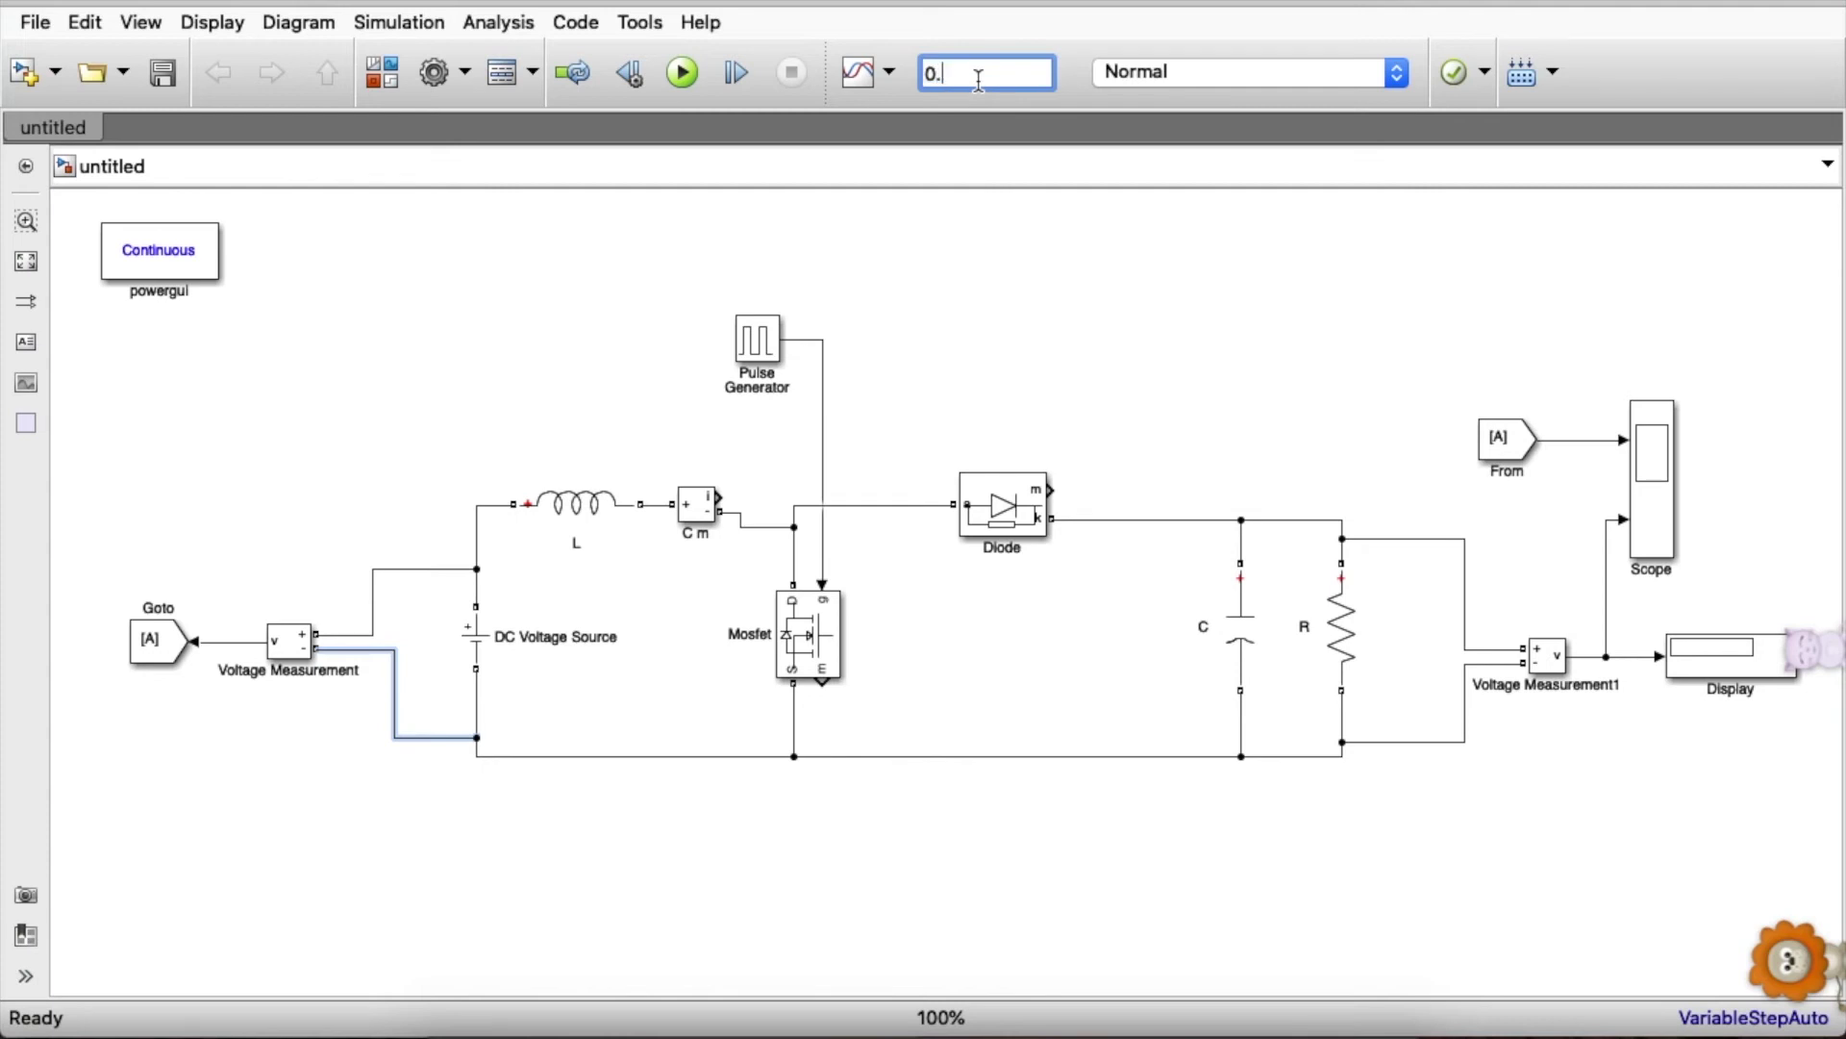
left_click(1082, 428)
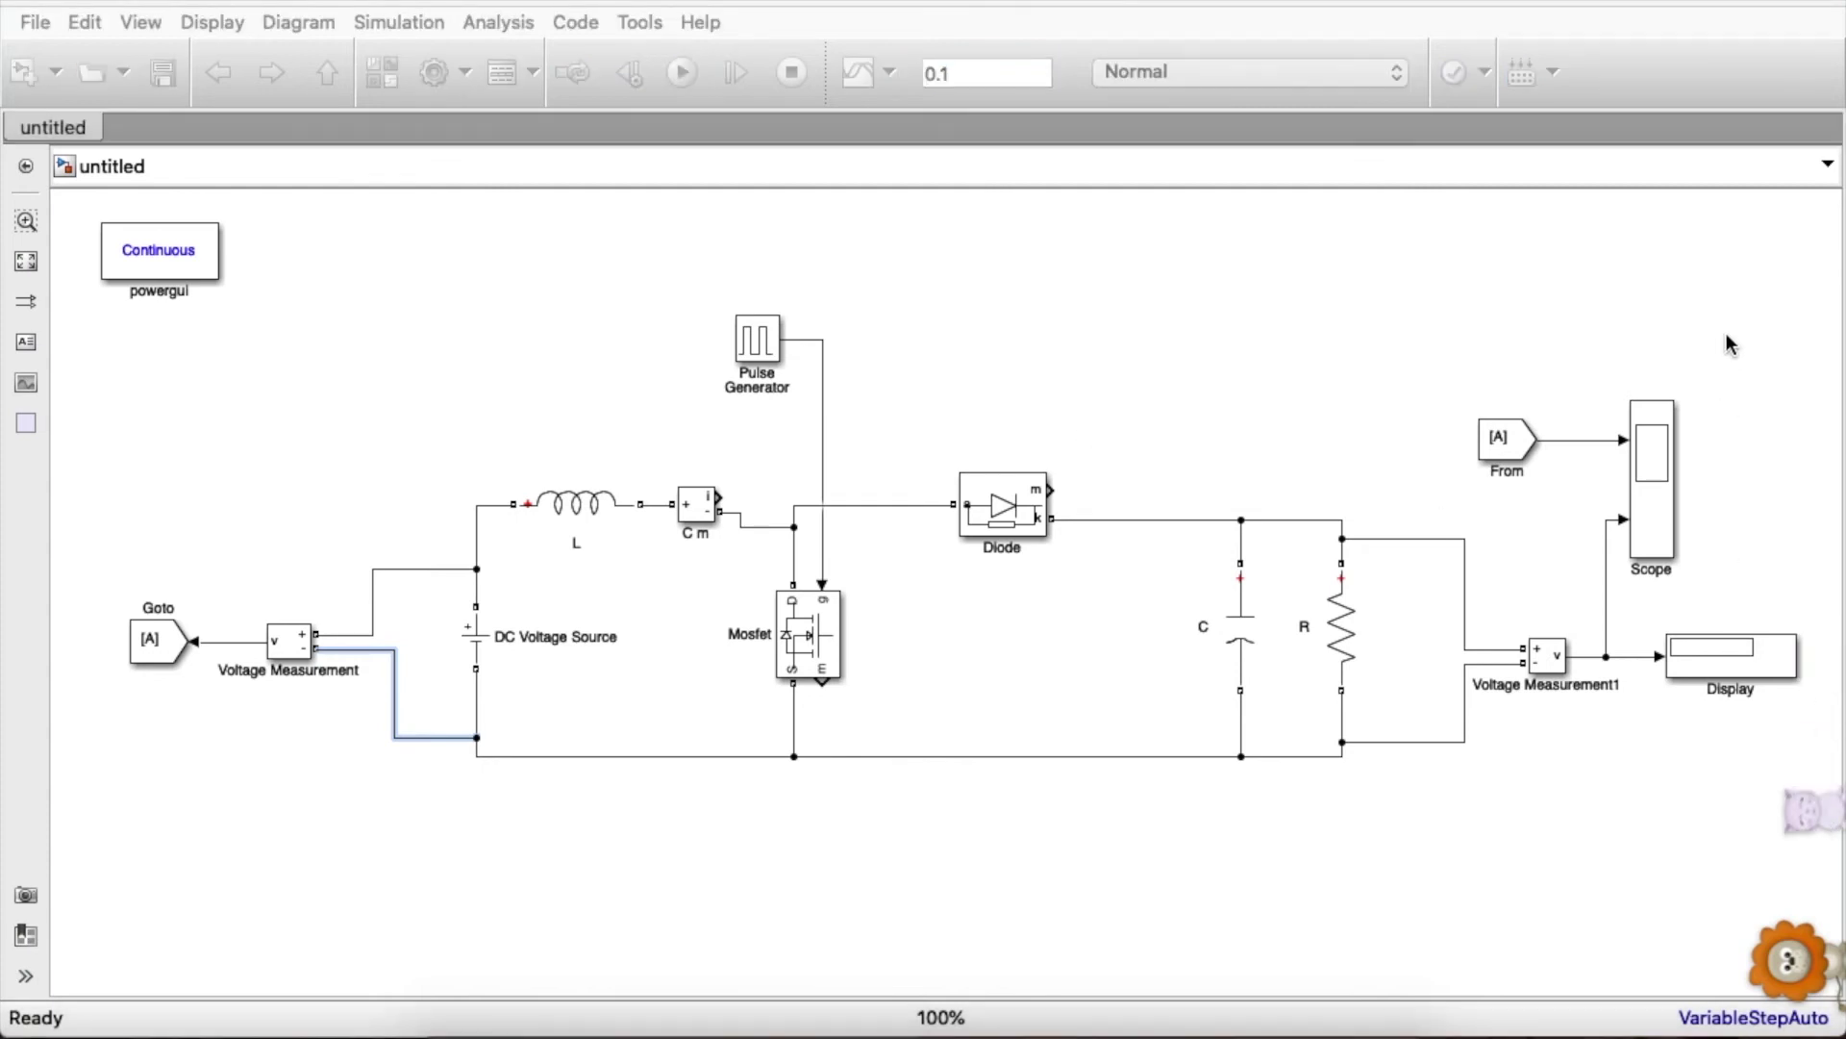
double_click(475, 632)
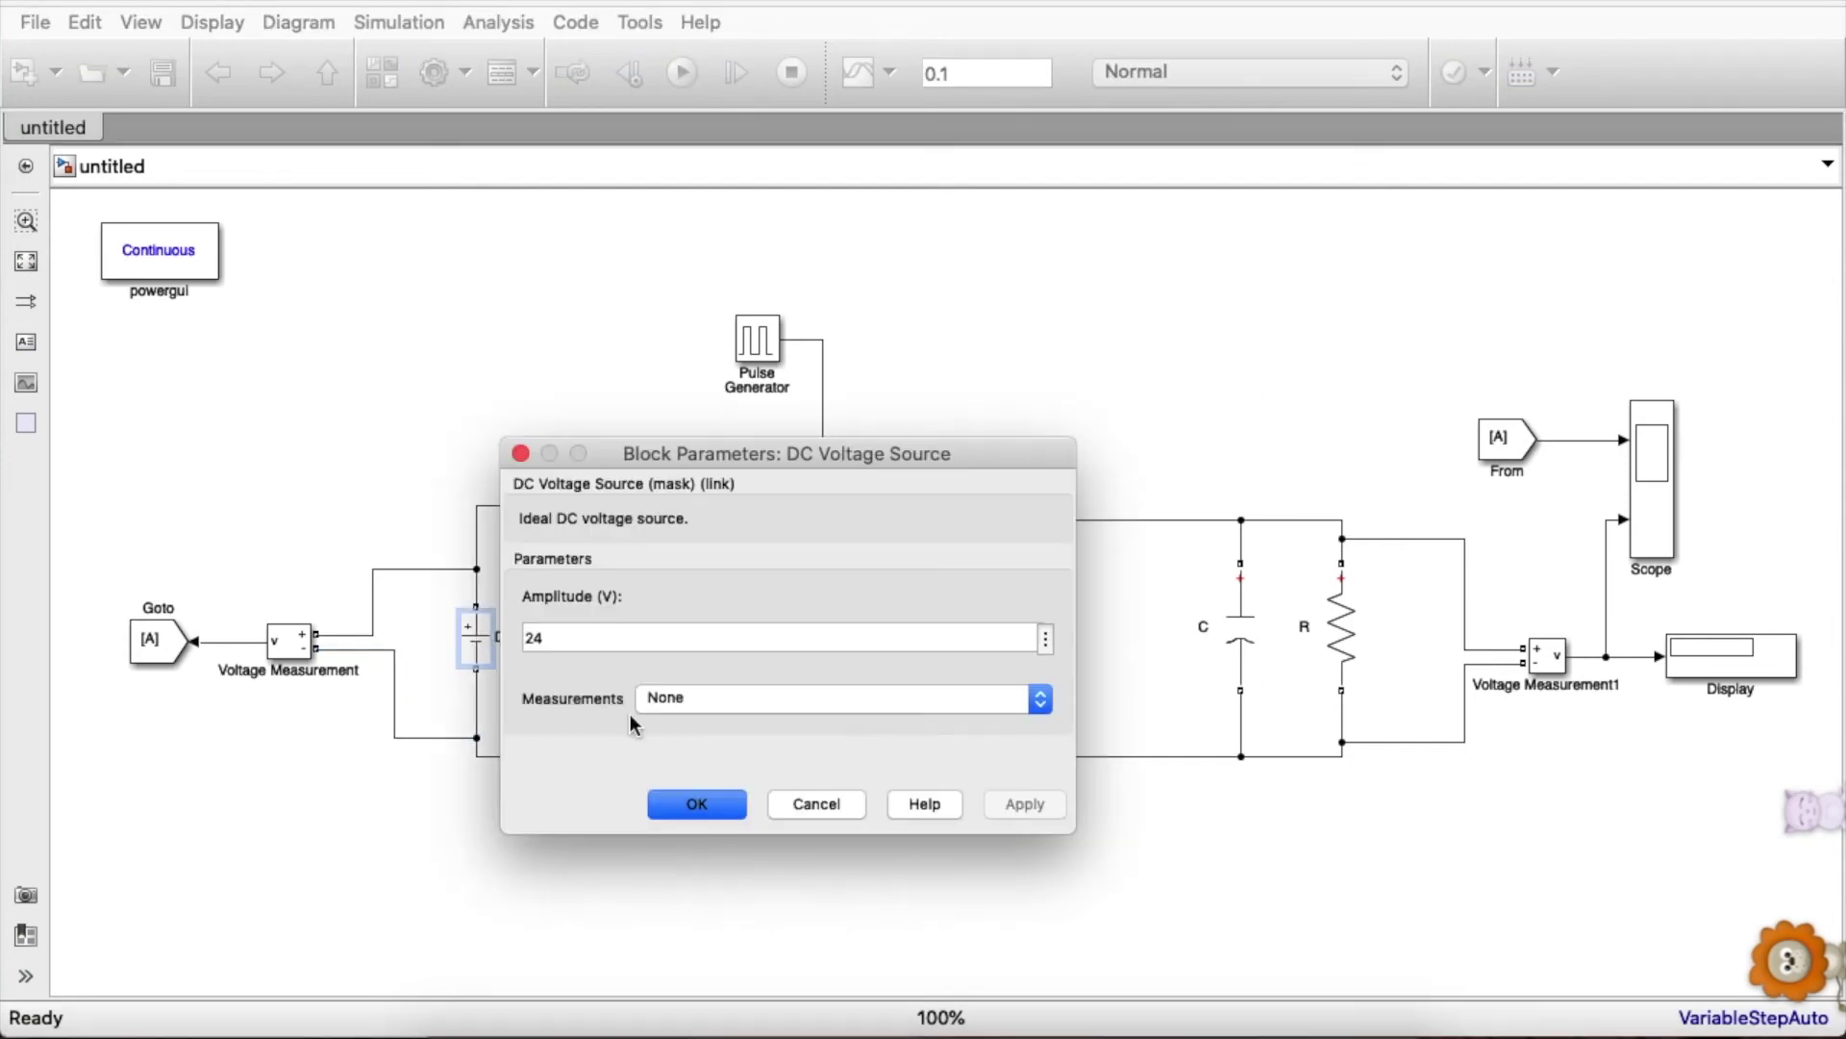
left_click(705, 801)
left_click(682, 72)
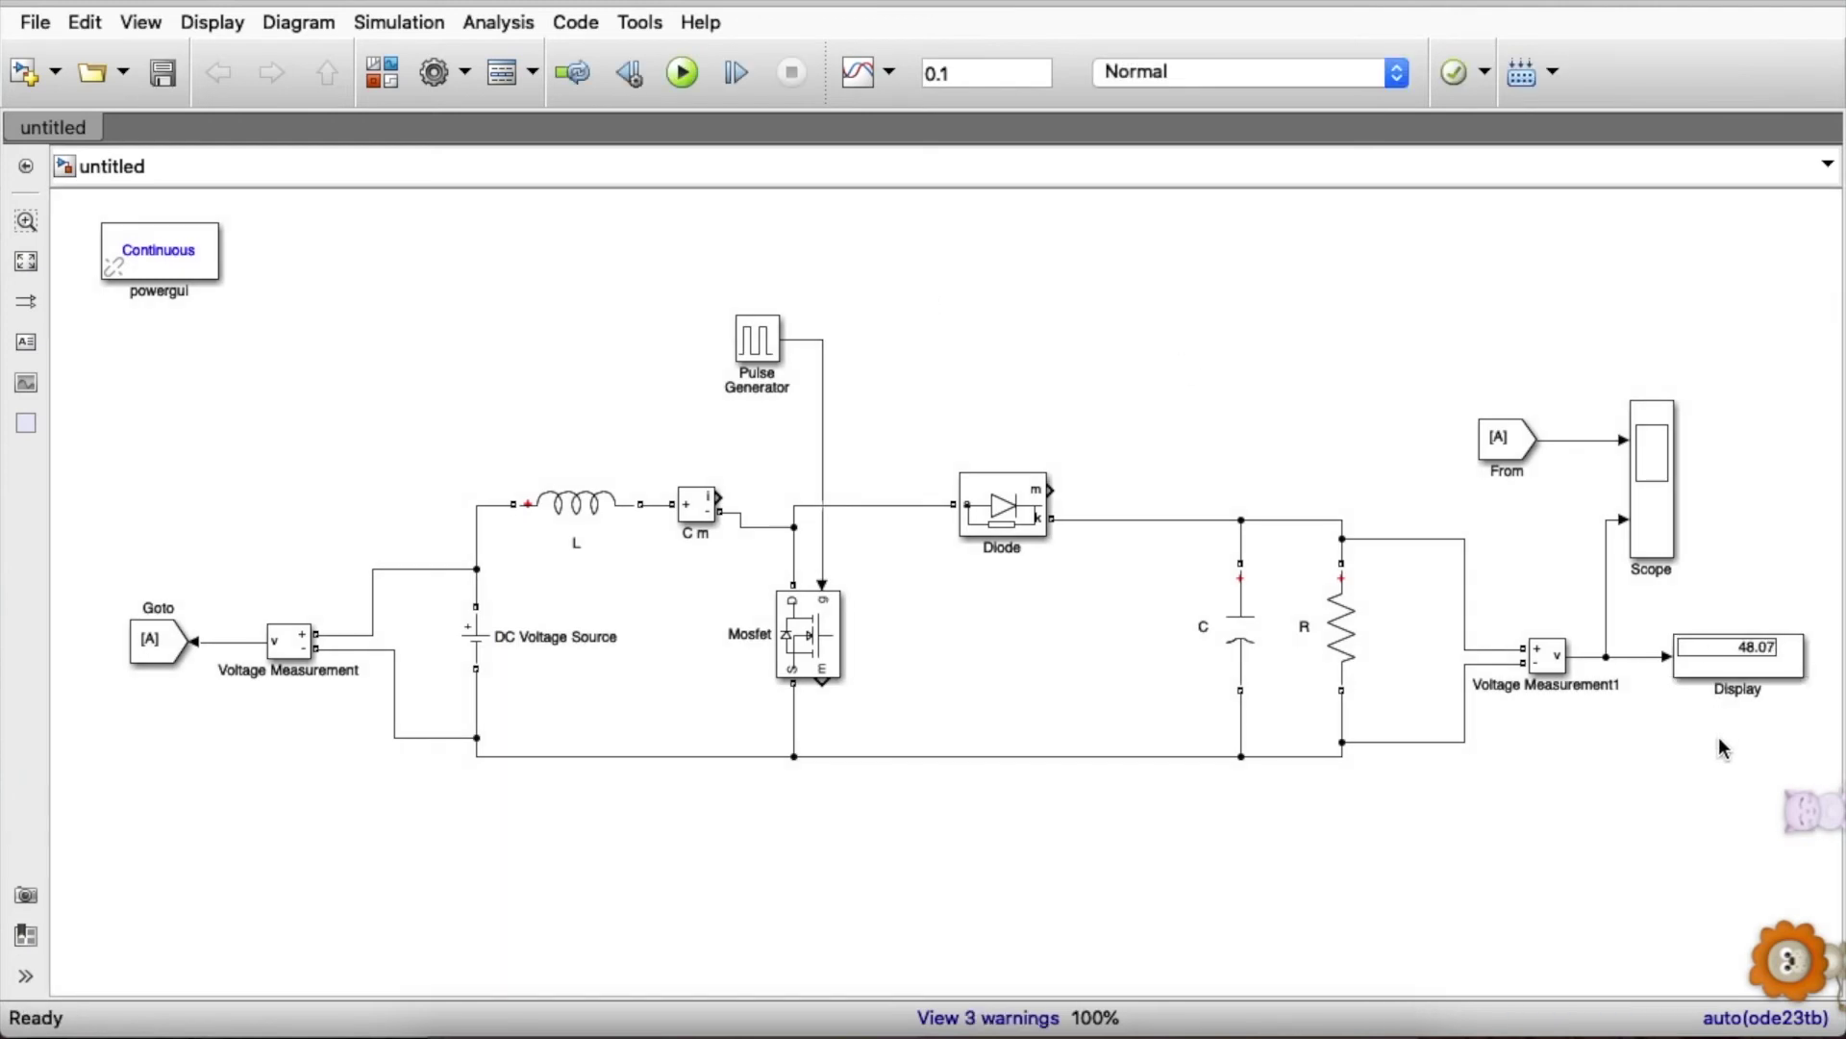
- Recheck the DC source, then run and view the Scope plot of output versus 24 V input
left_click(1779, 731)
double_click(478, 630)
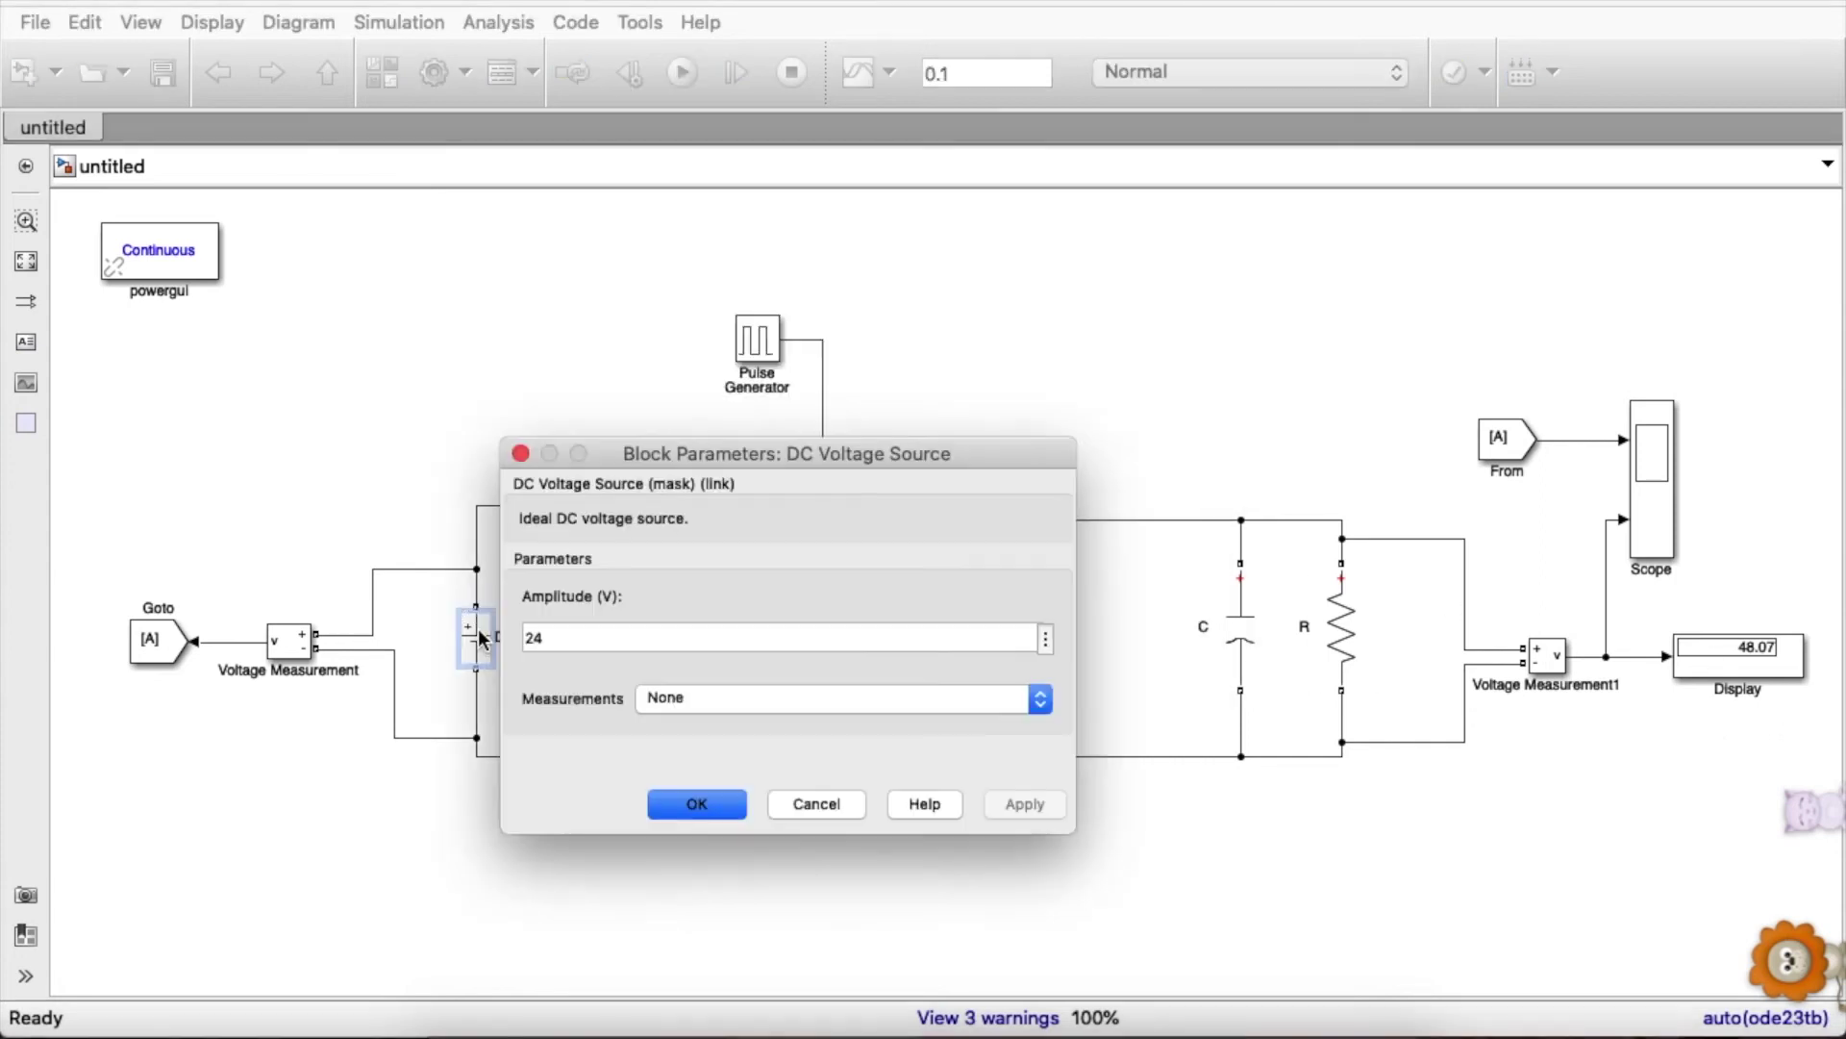
left_click(696, 805)
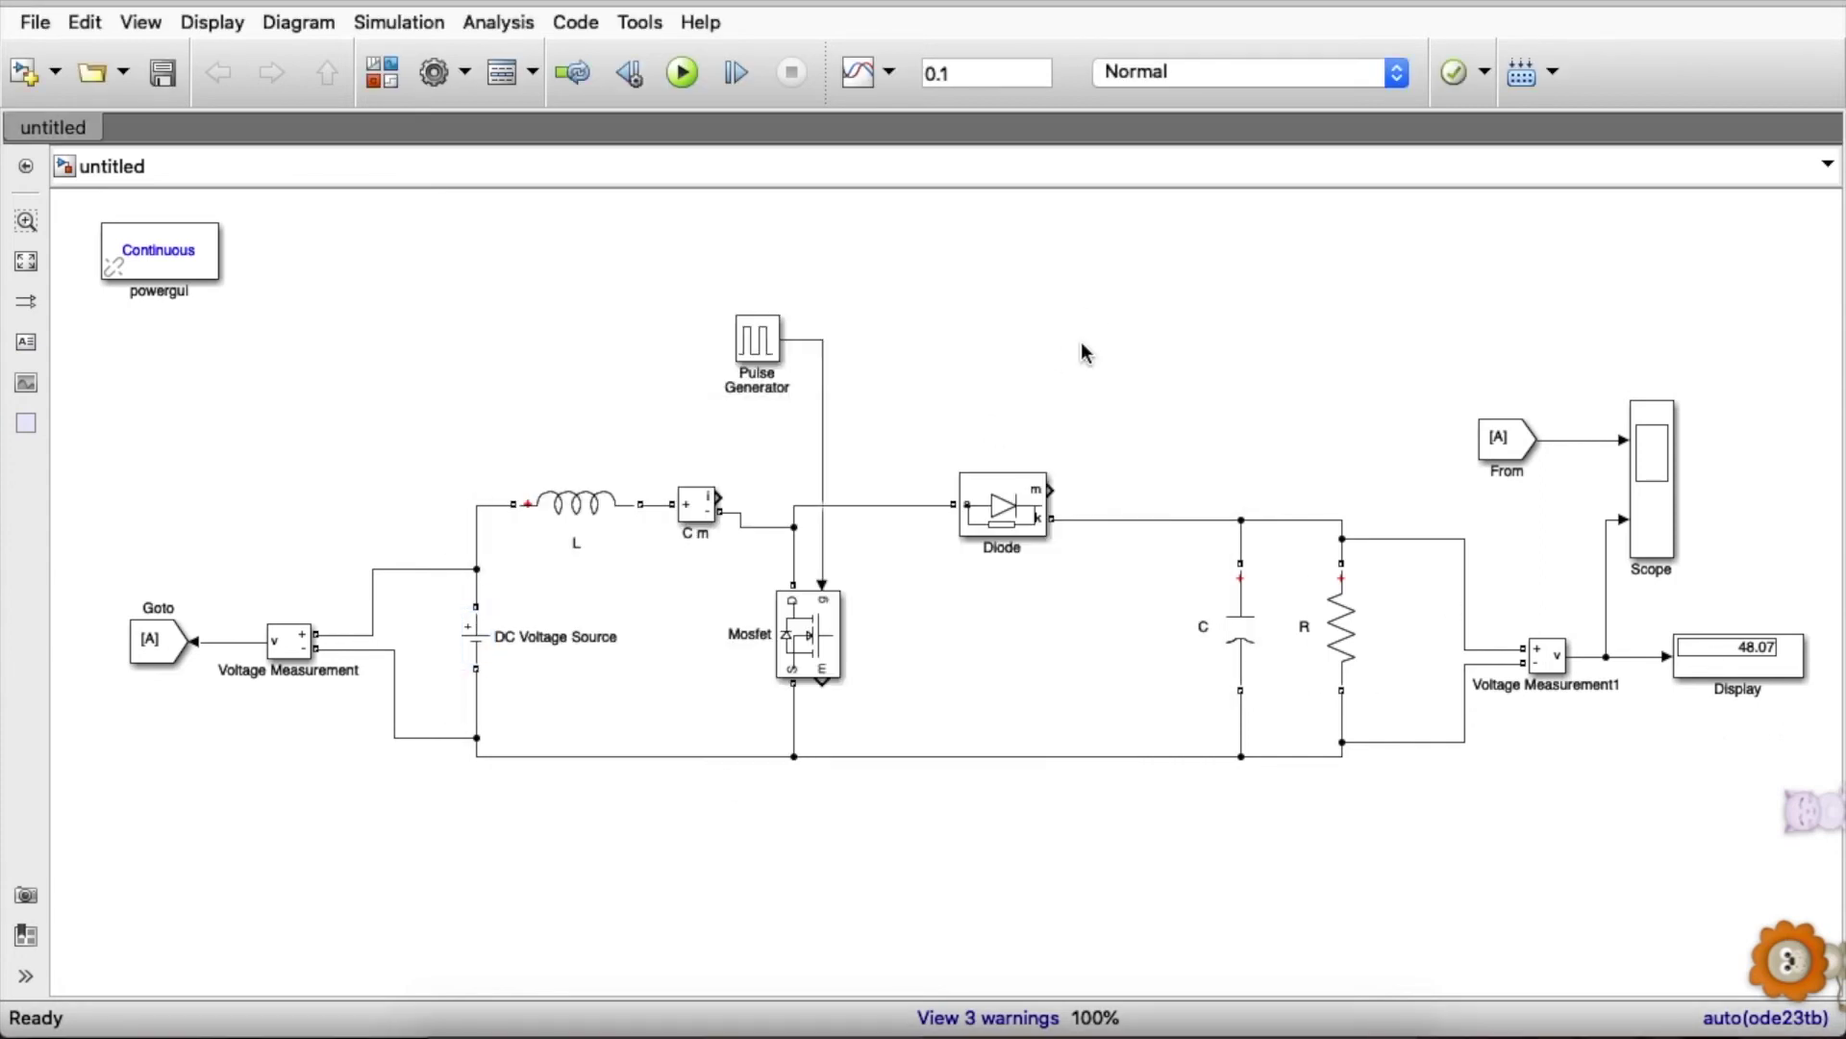
key("ctrl+t")
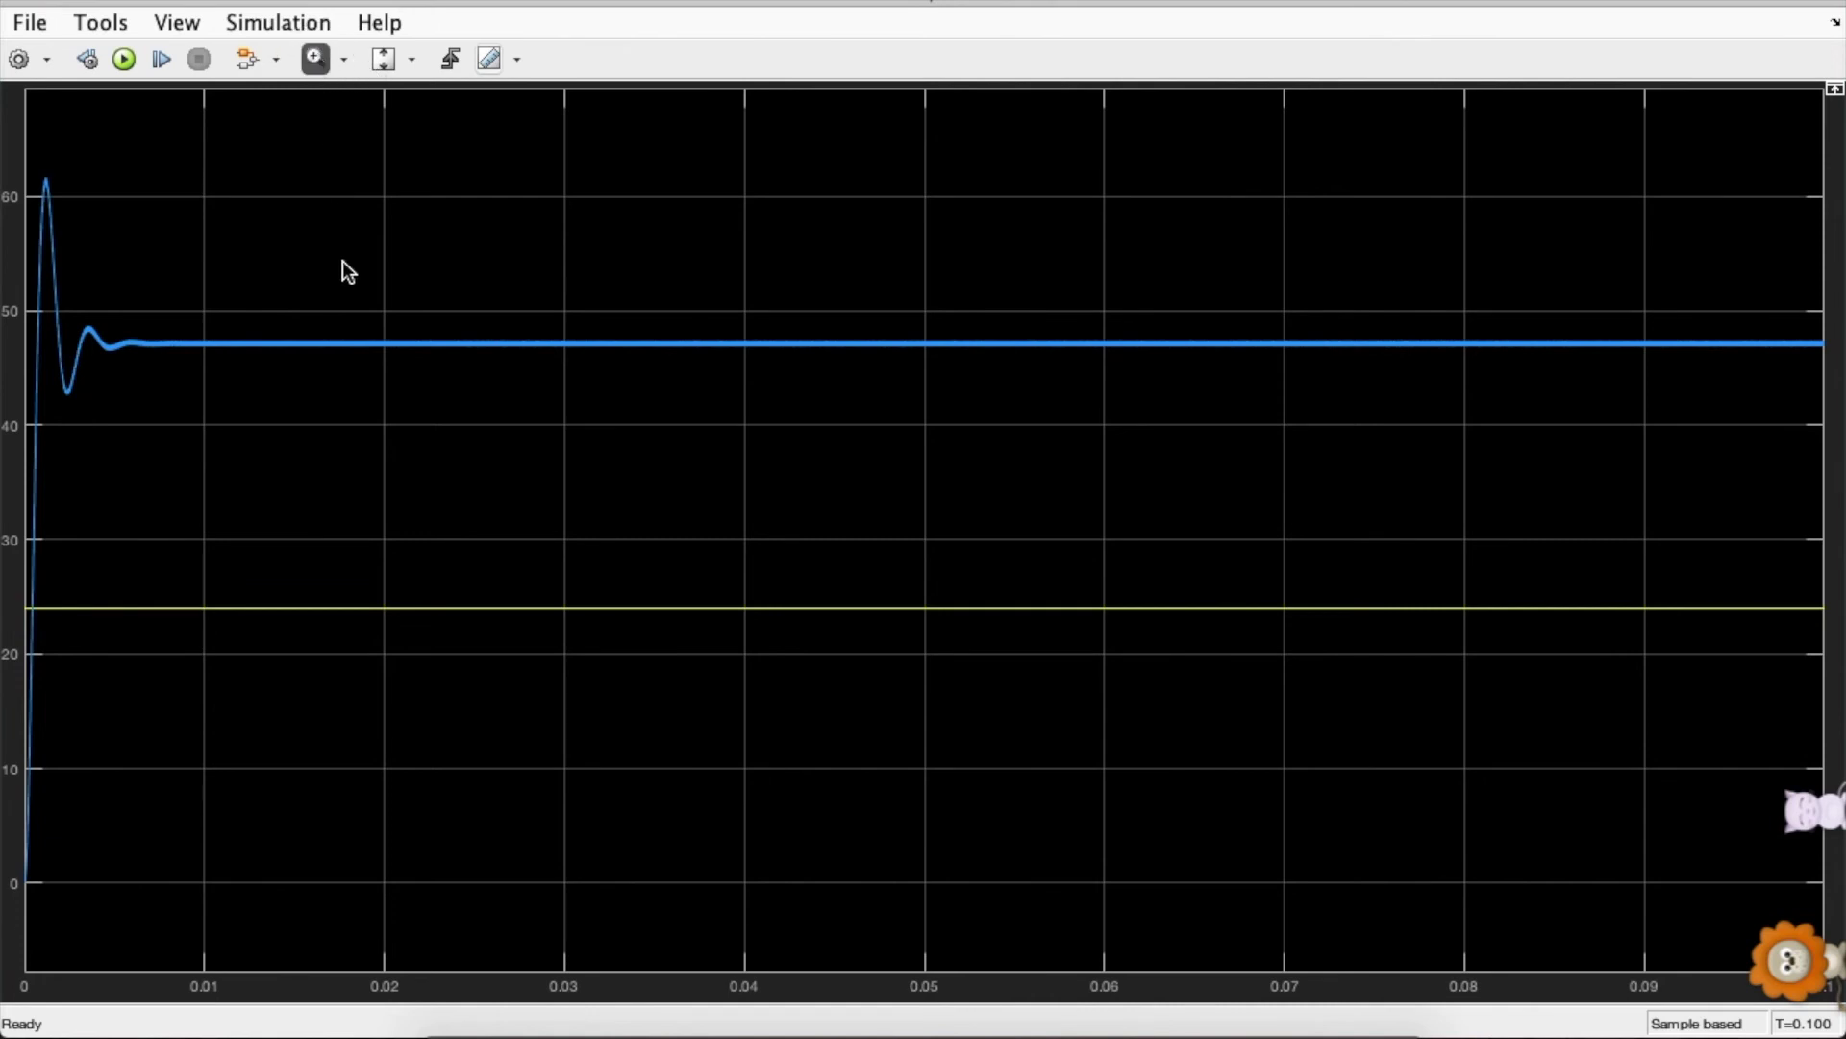
- Zoom the Scope's Y axis onto the output ripple band near 47 V
left_click(344, 61)
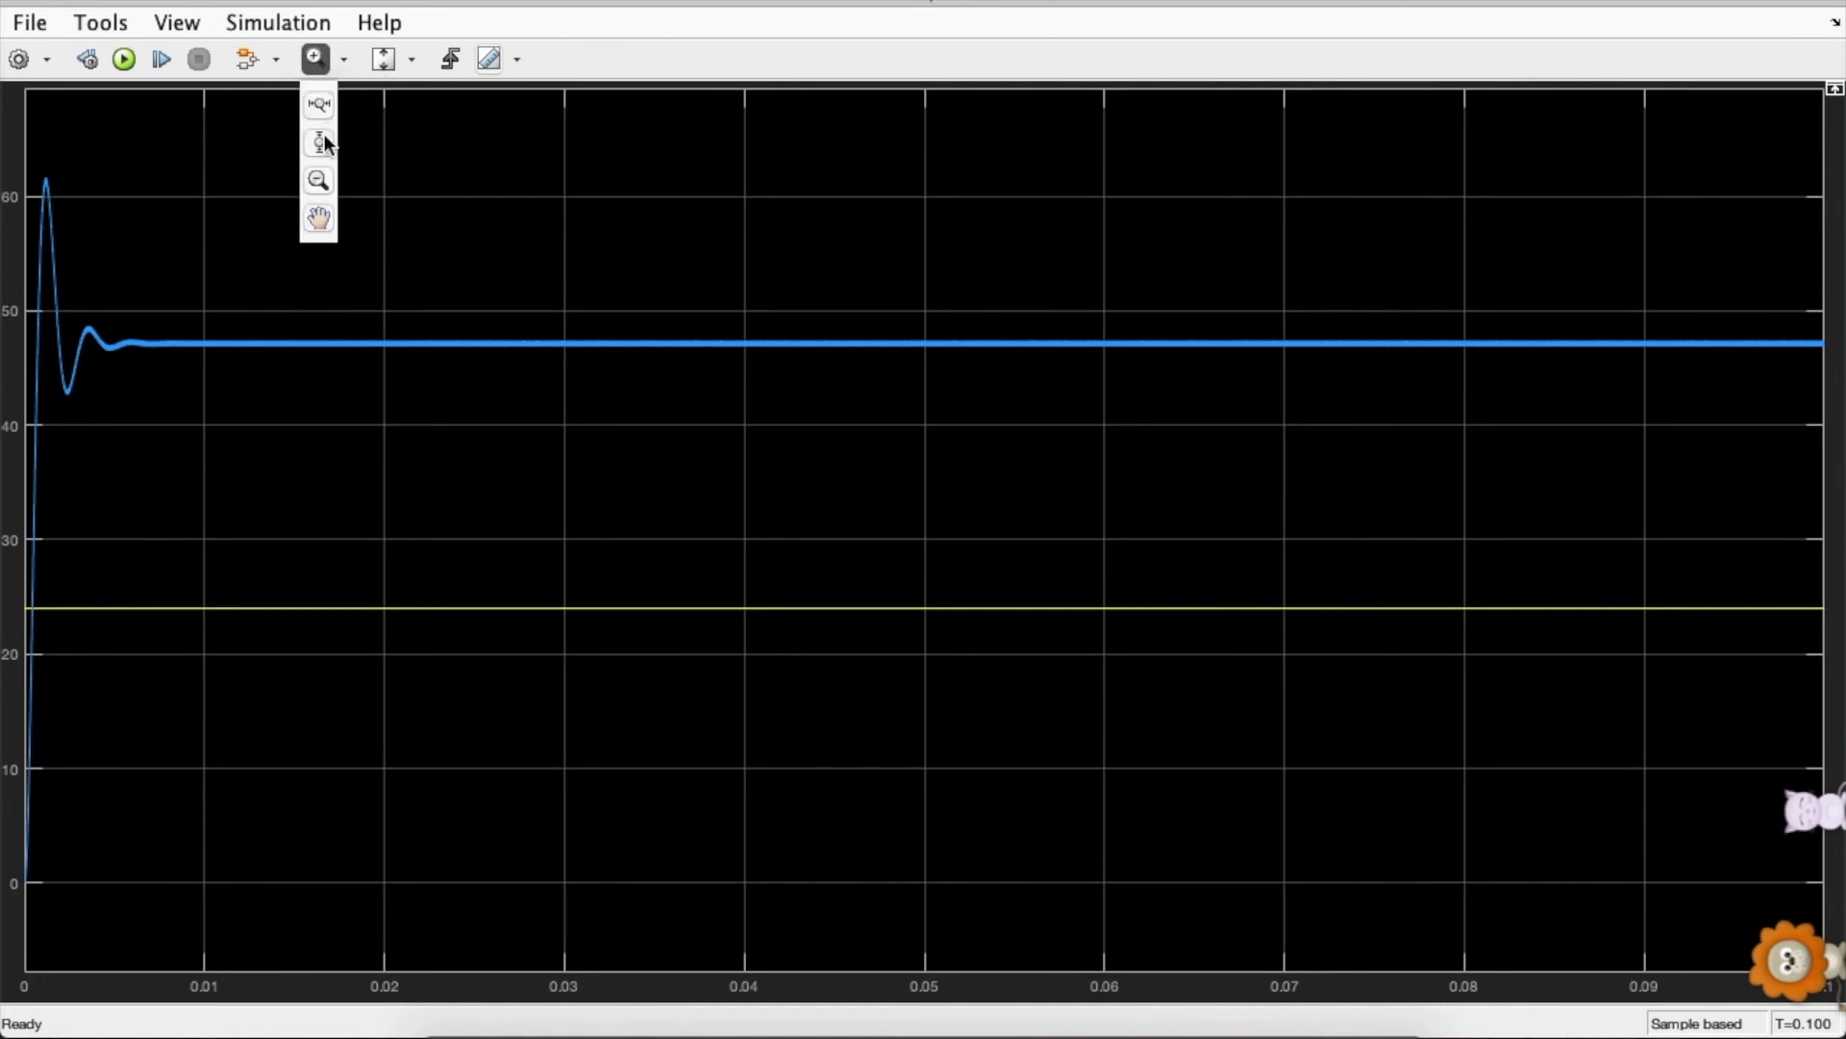
left_click(326, 142)
left_click_drag(314, 321, 346, 362)
left_click_drag(621, 454, 948, 750)
- Zoom the Scope's time axis down to individual ripple cycles, then zoom the model to 80%
left_click(345, 60)
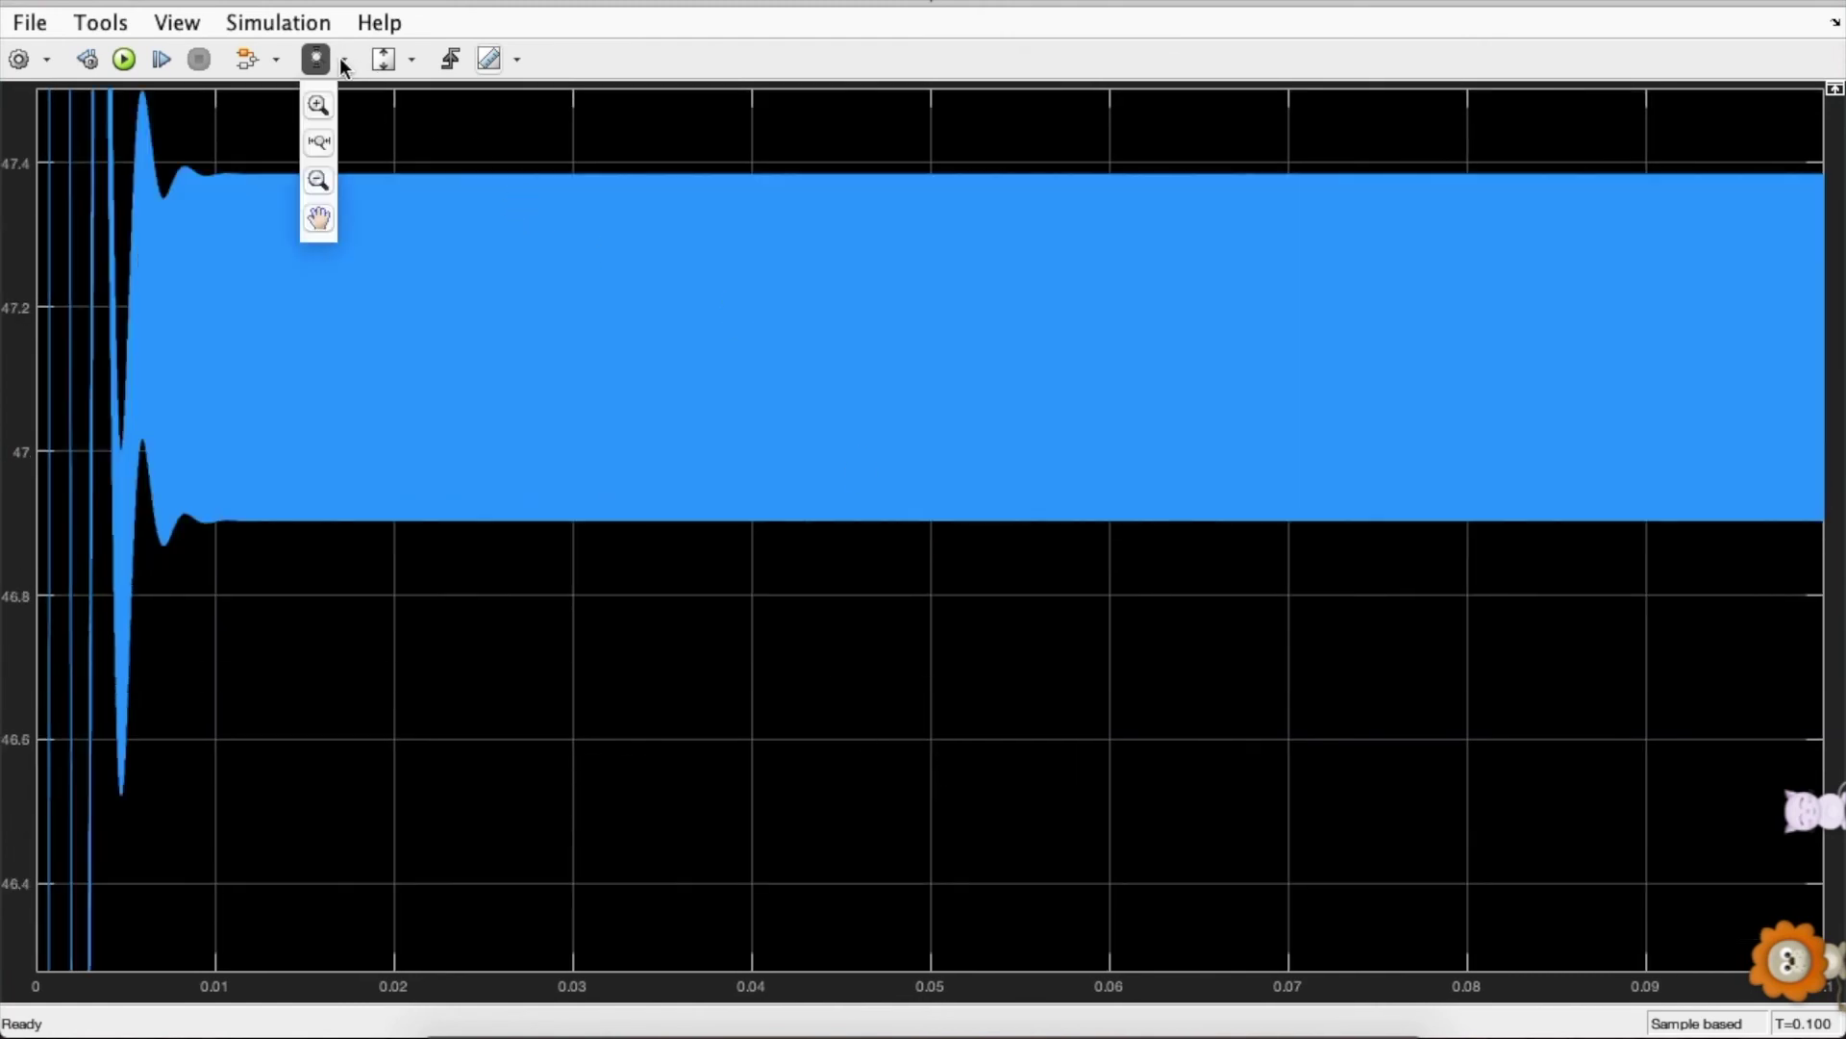
left_click(332, 149)
left_click_drag(460, 165, 787, 476)
left_click_drag(598, 168, 626, 168)
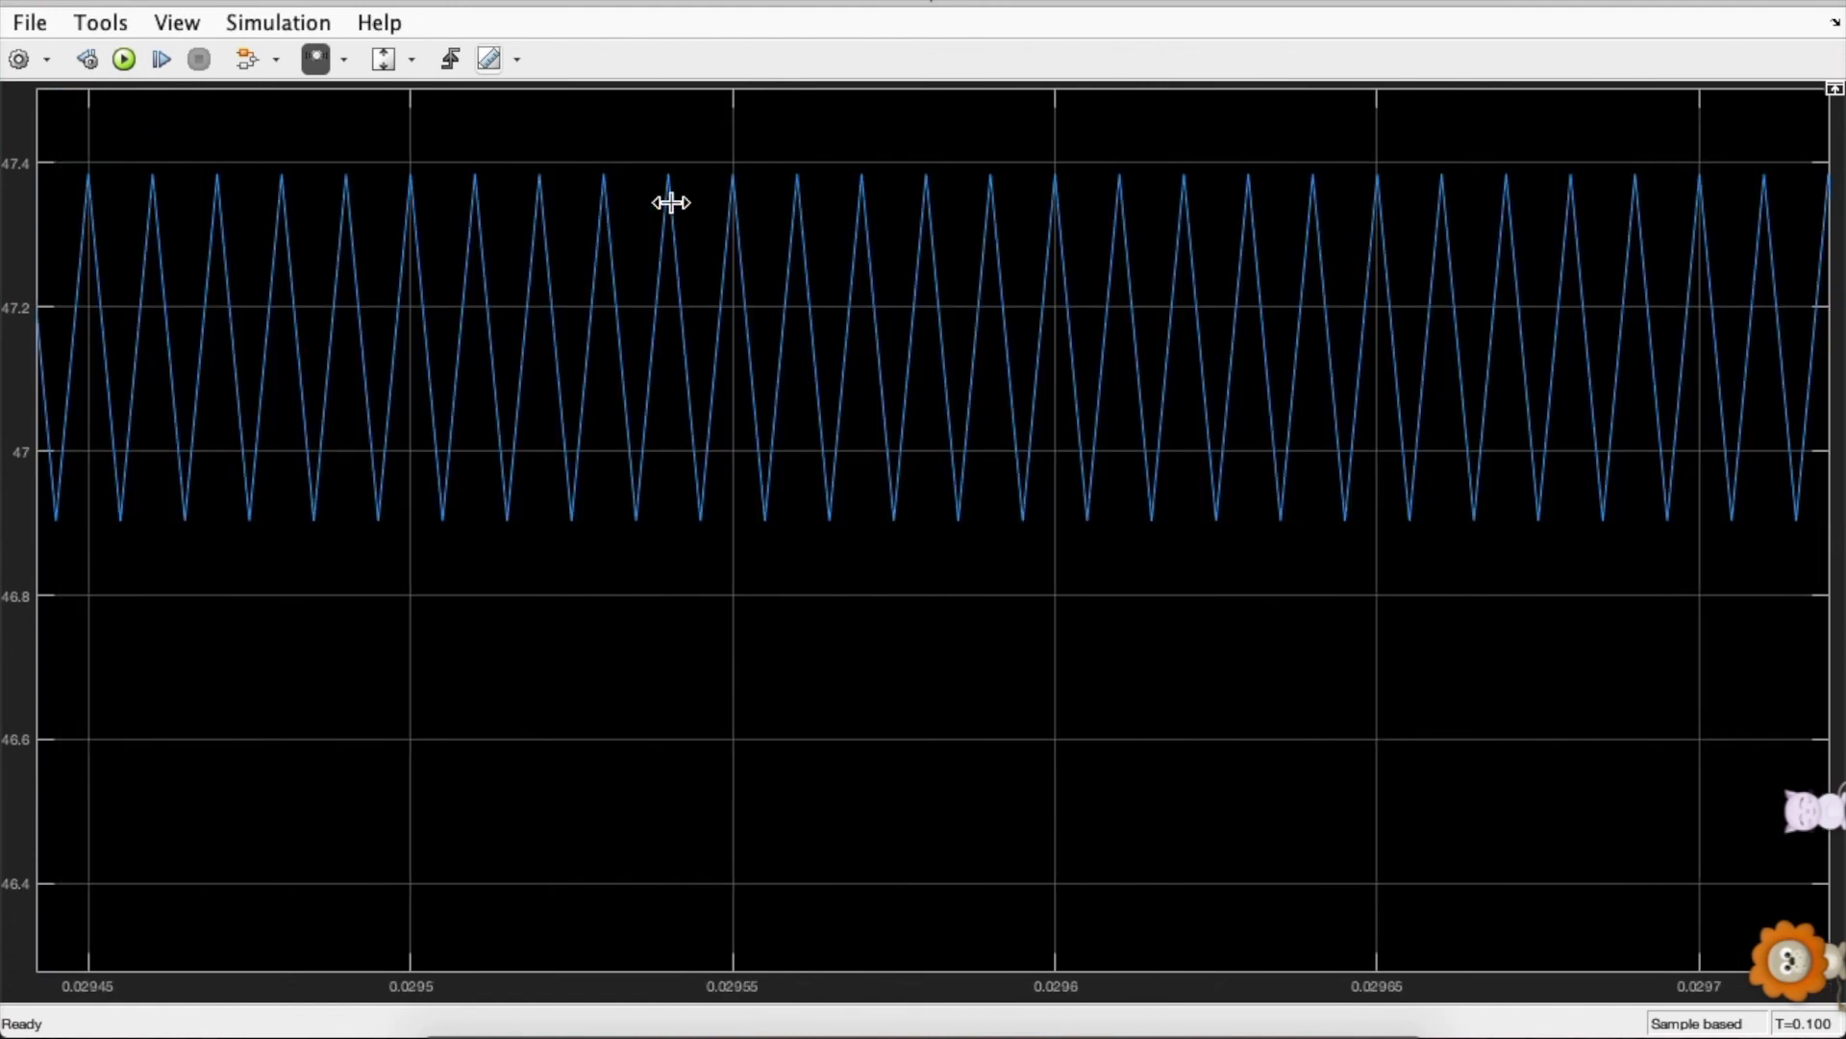
left_click(154, 172)
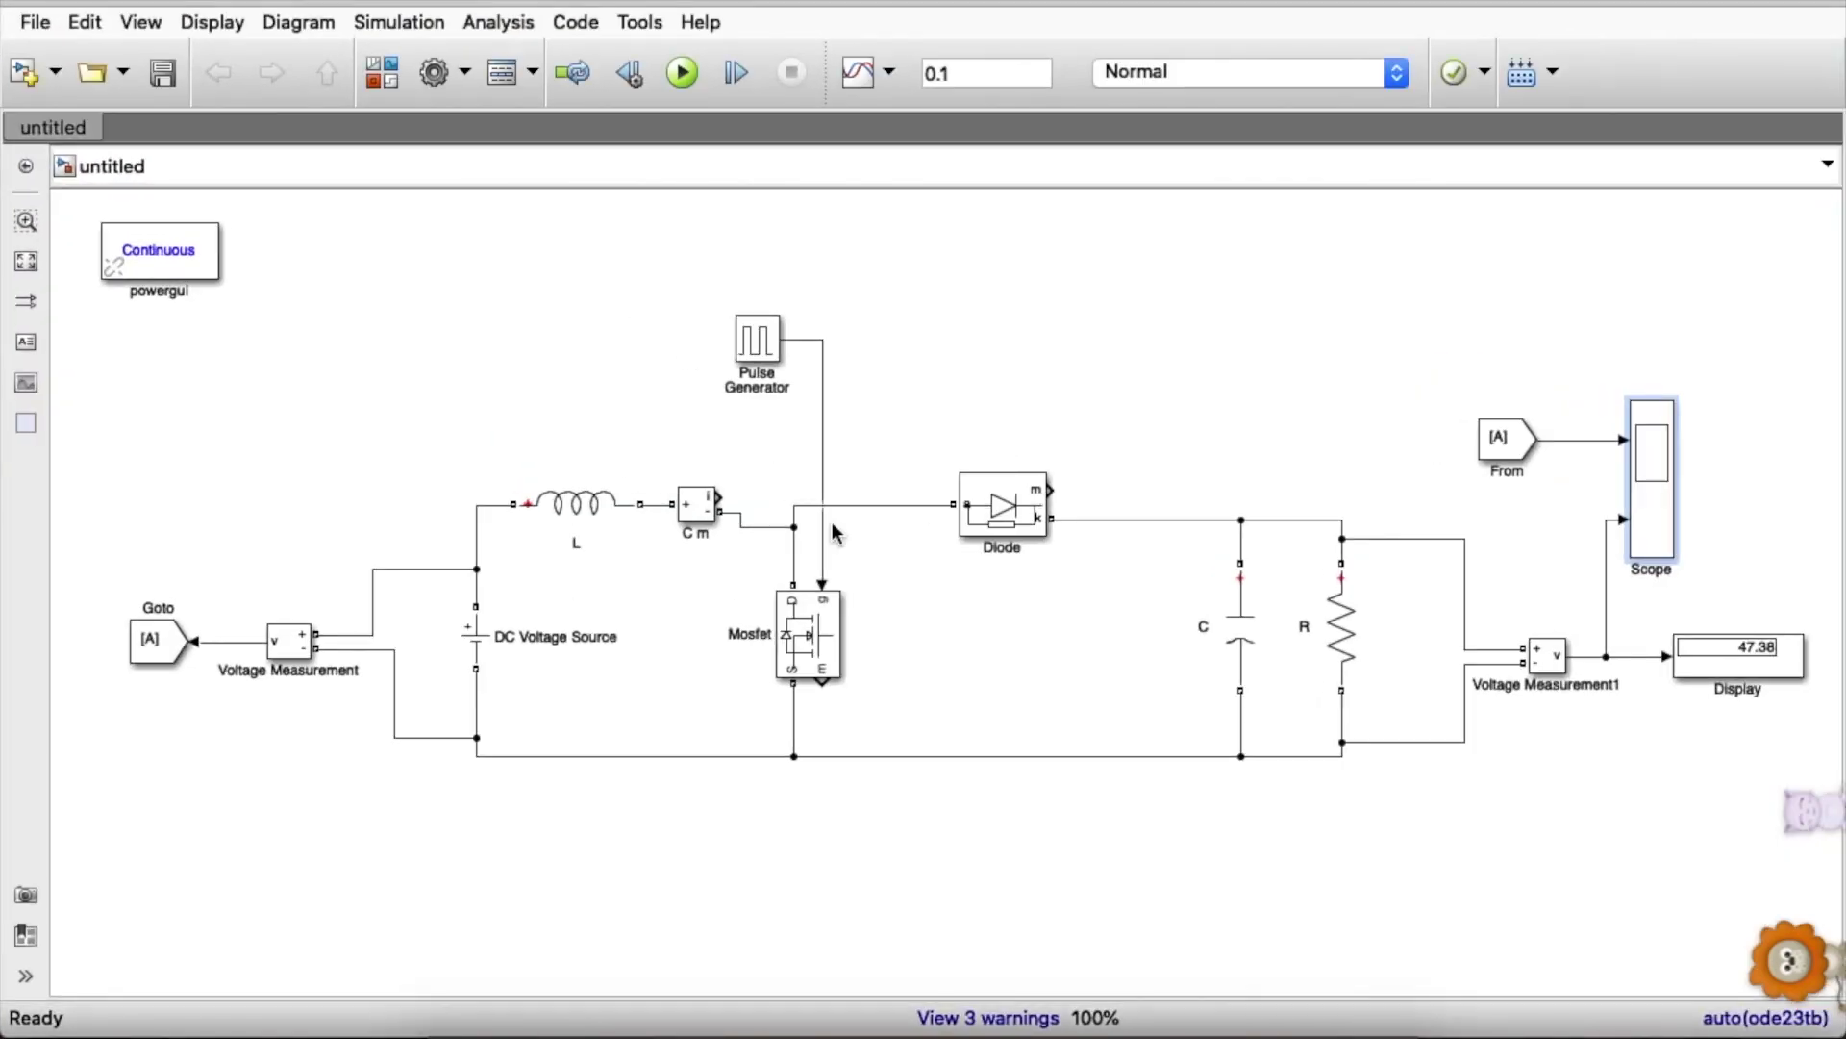
key("ctrl+minus")
left_click(1549, 721)
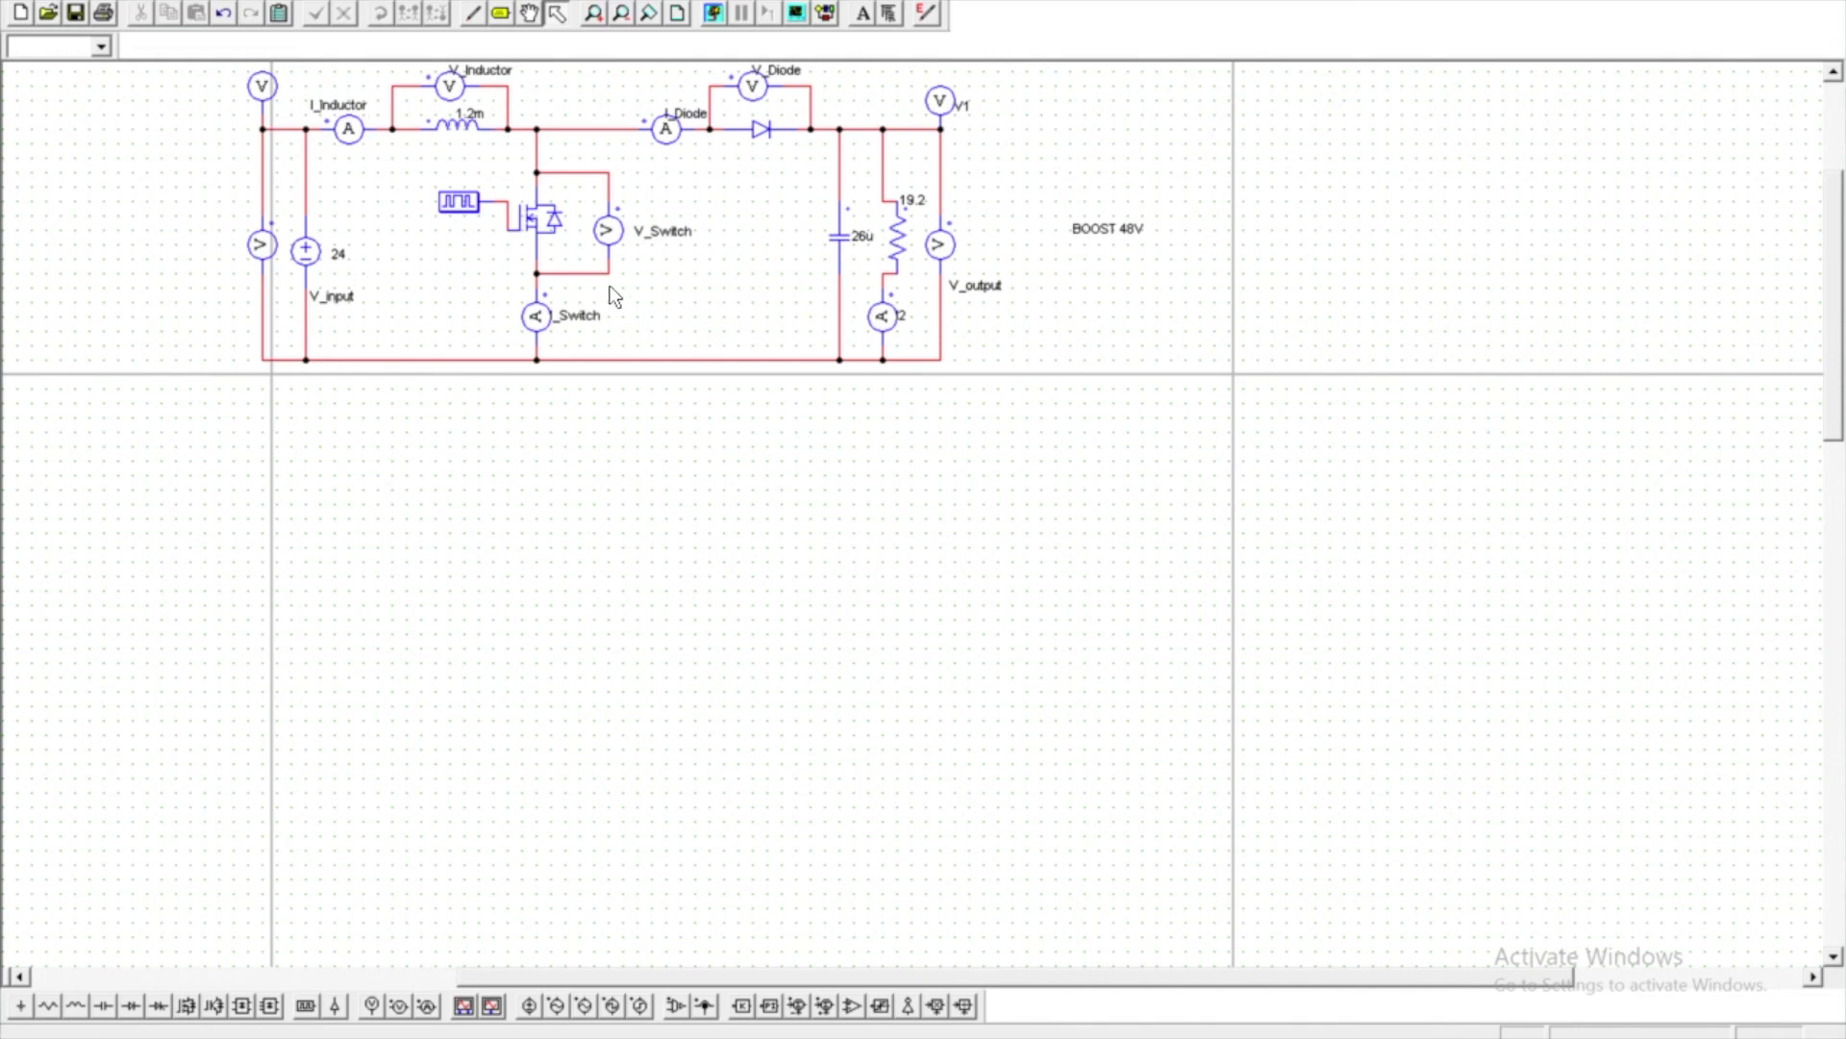
- Run the PSIM boost converter simulation to open the Simview curve selection
left_click(565, 249)
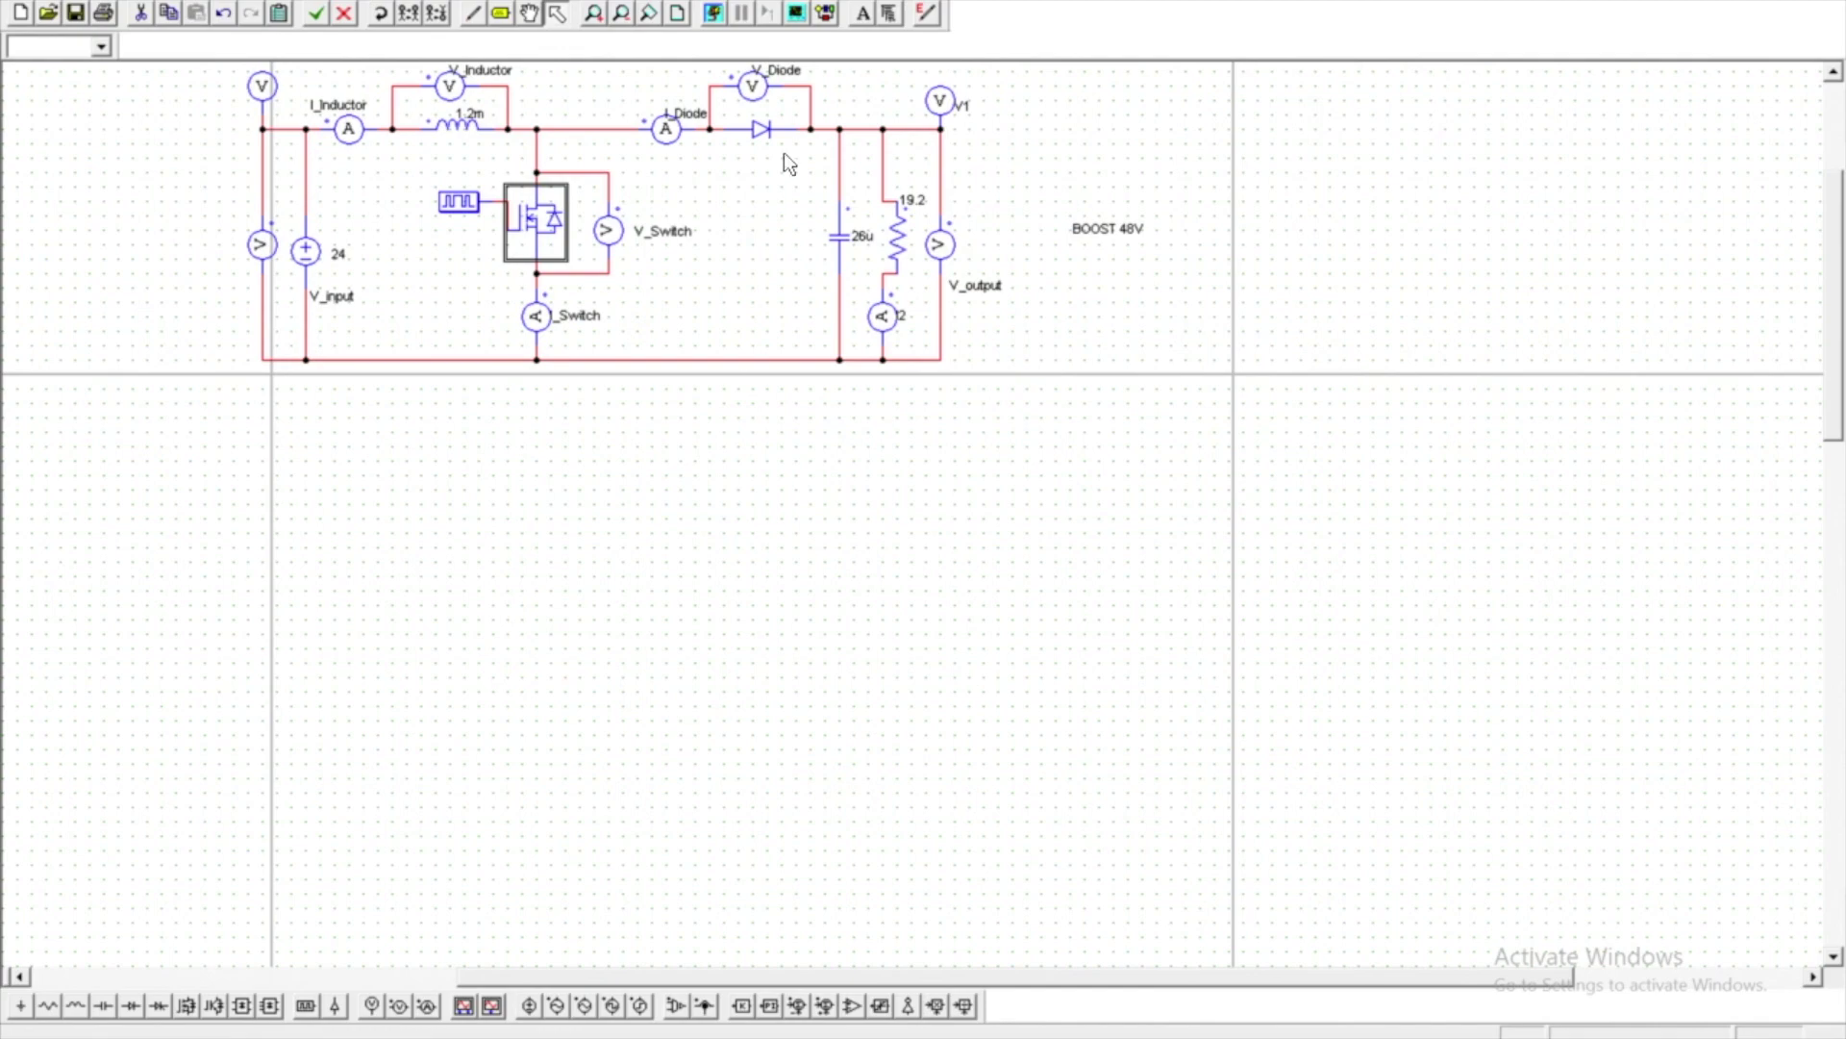
left_click(713, 12)
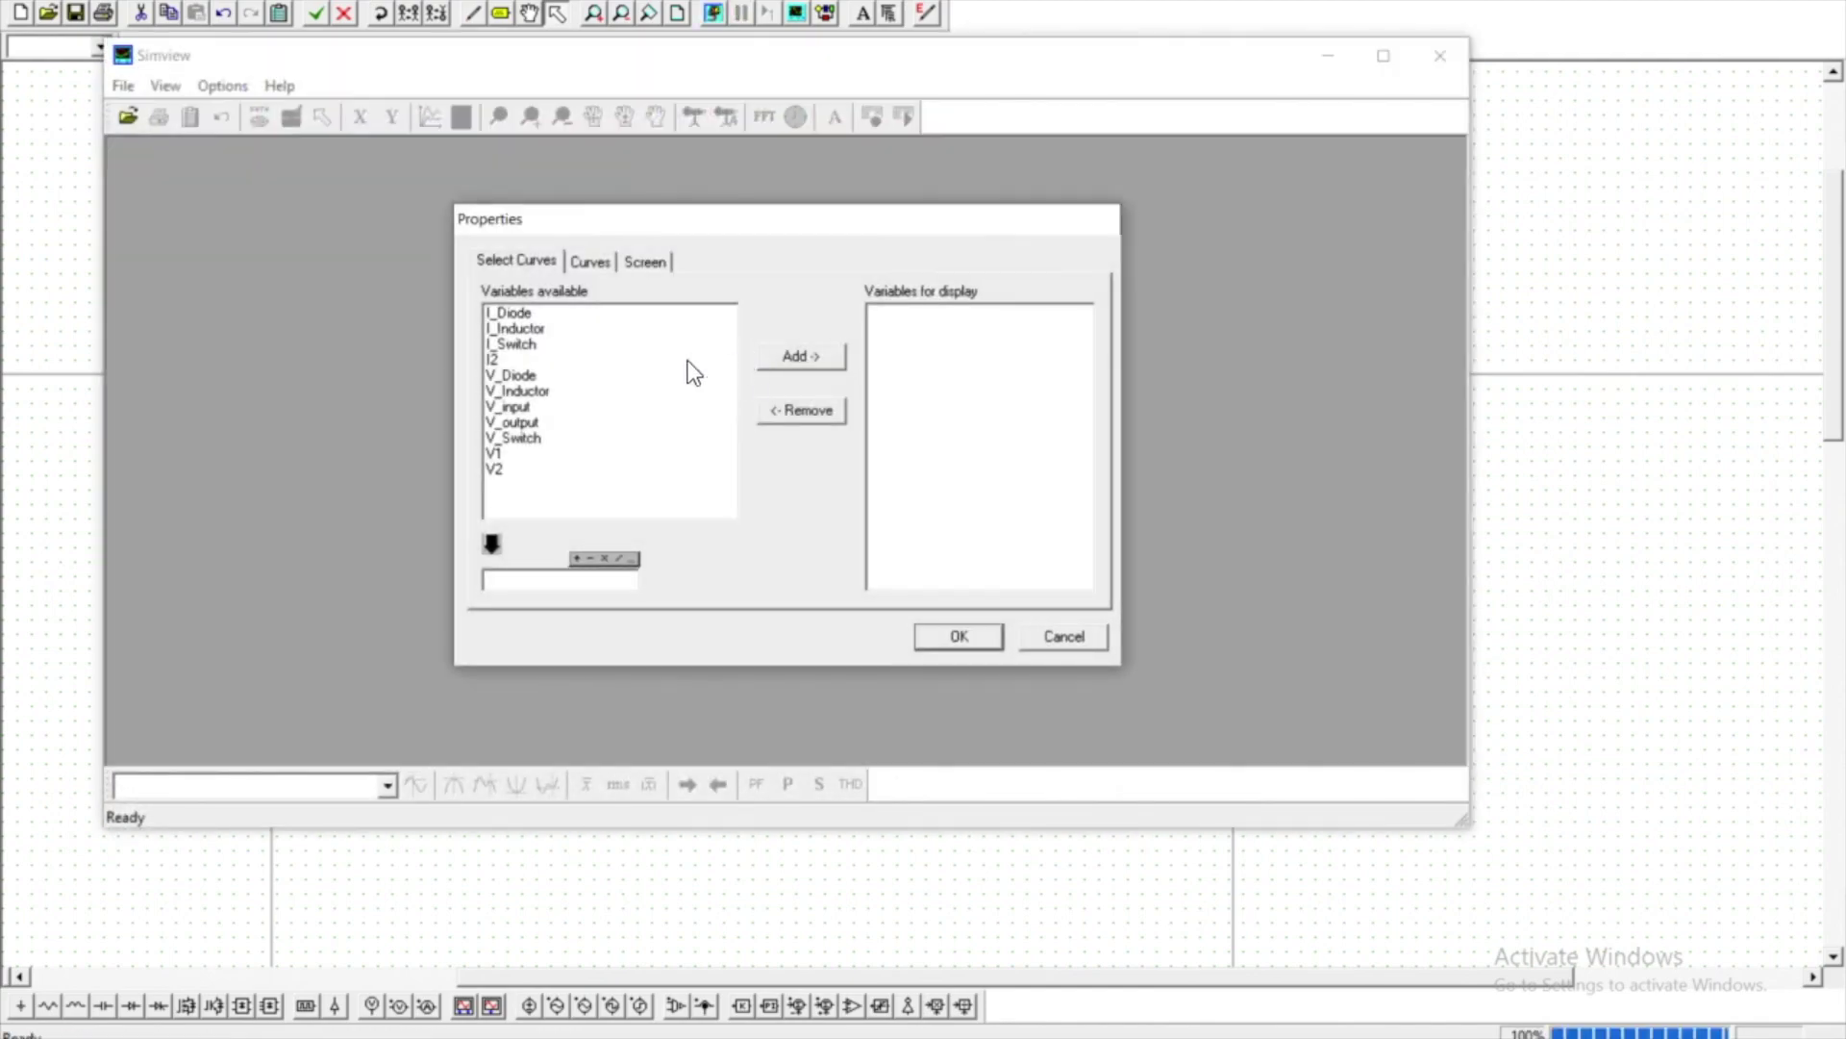
- Plot V_output and V_input in Simview
left_click(522, 422)
left_click(801, 356)
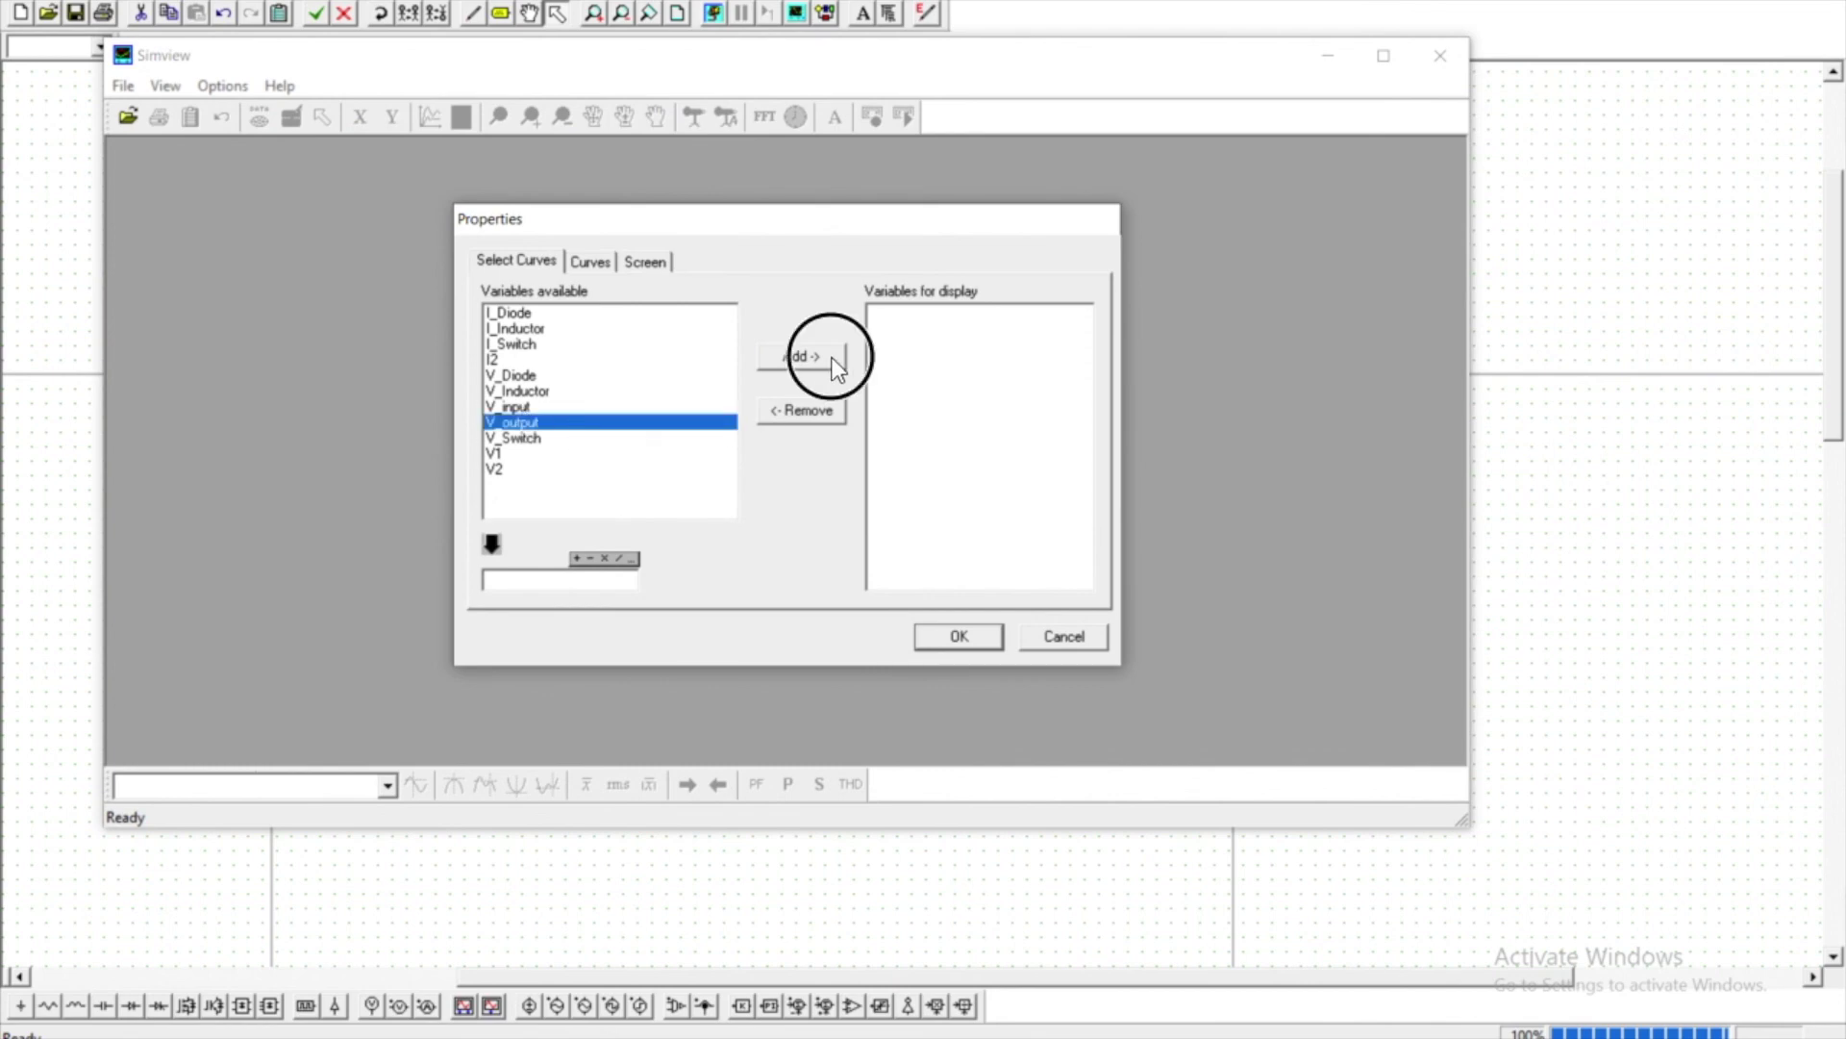
left_click(509, 405)
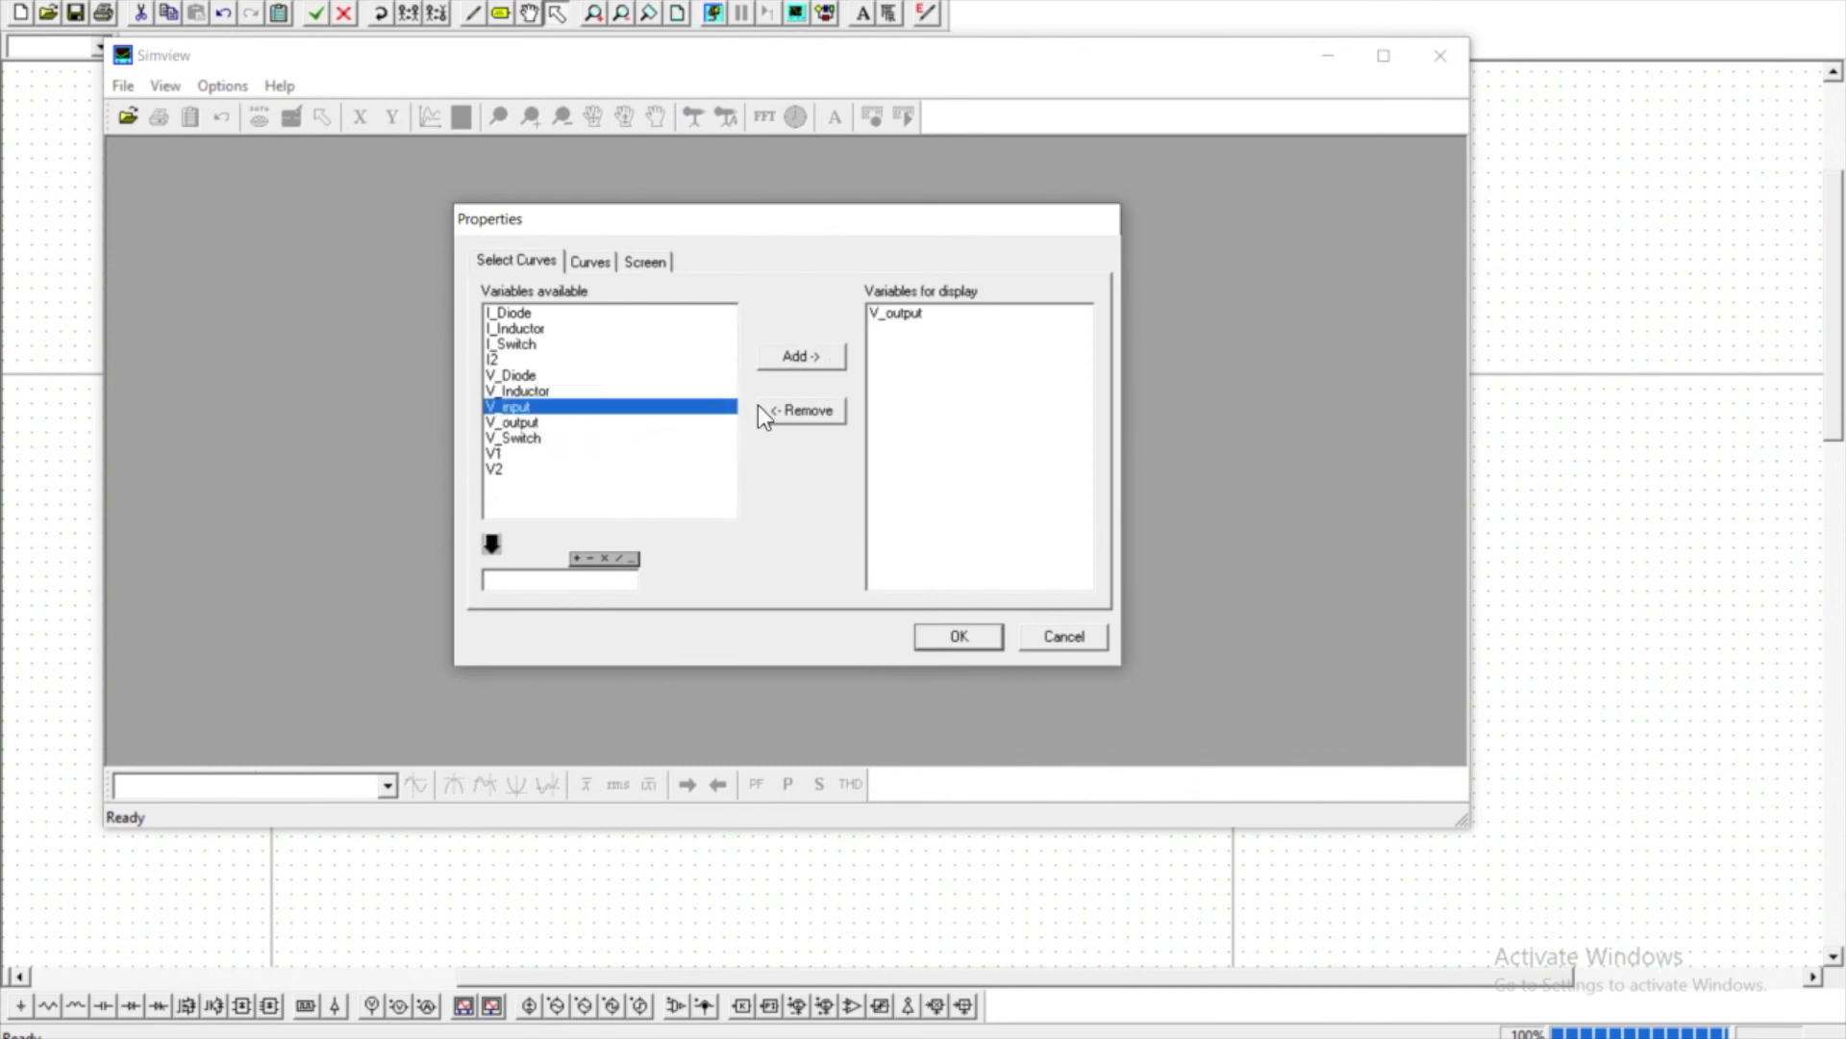
left_click(799, 360)
left_click(966, 636)
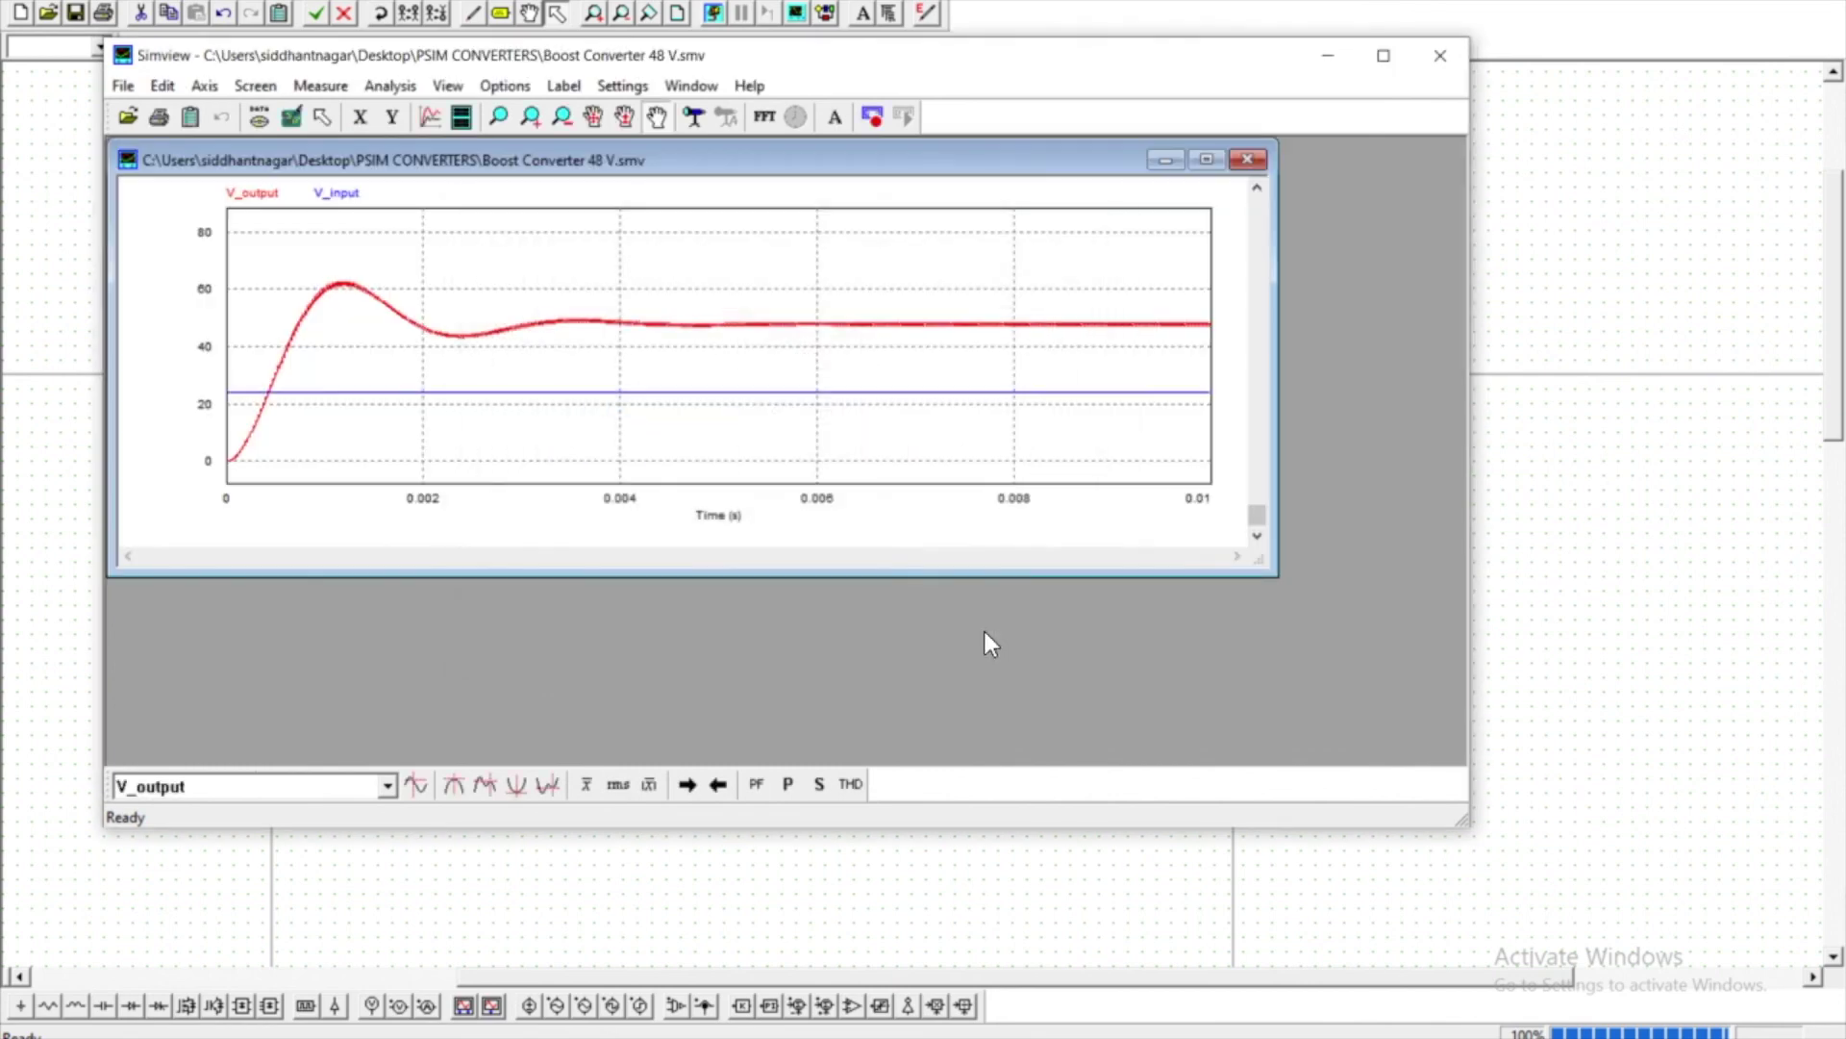
- Maximize the Simview plot and box-zoom onto the output ripple around 48 V
left_click(1392, 48)
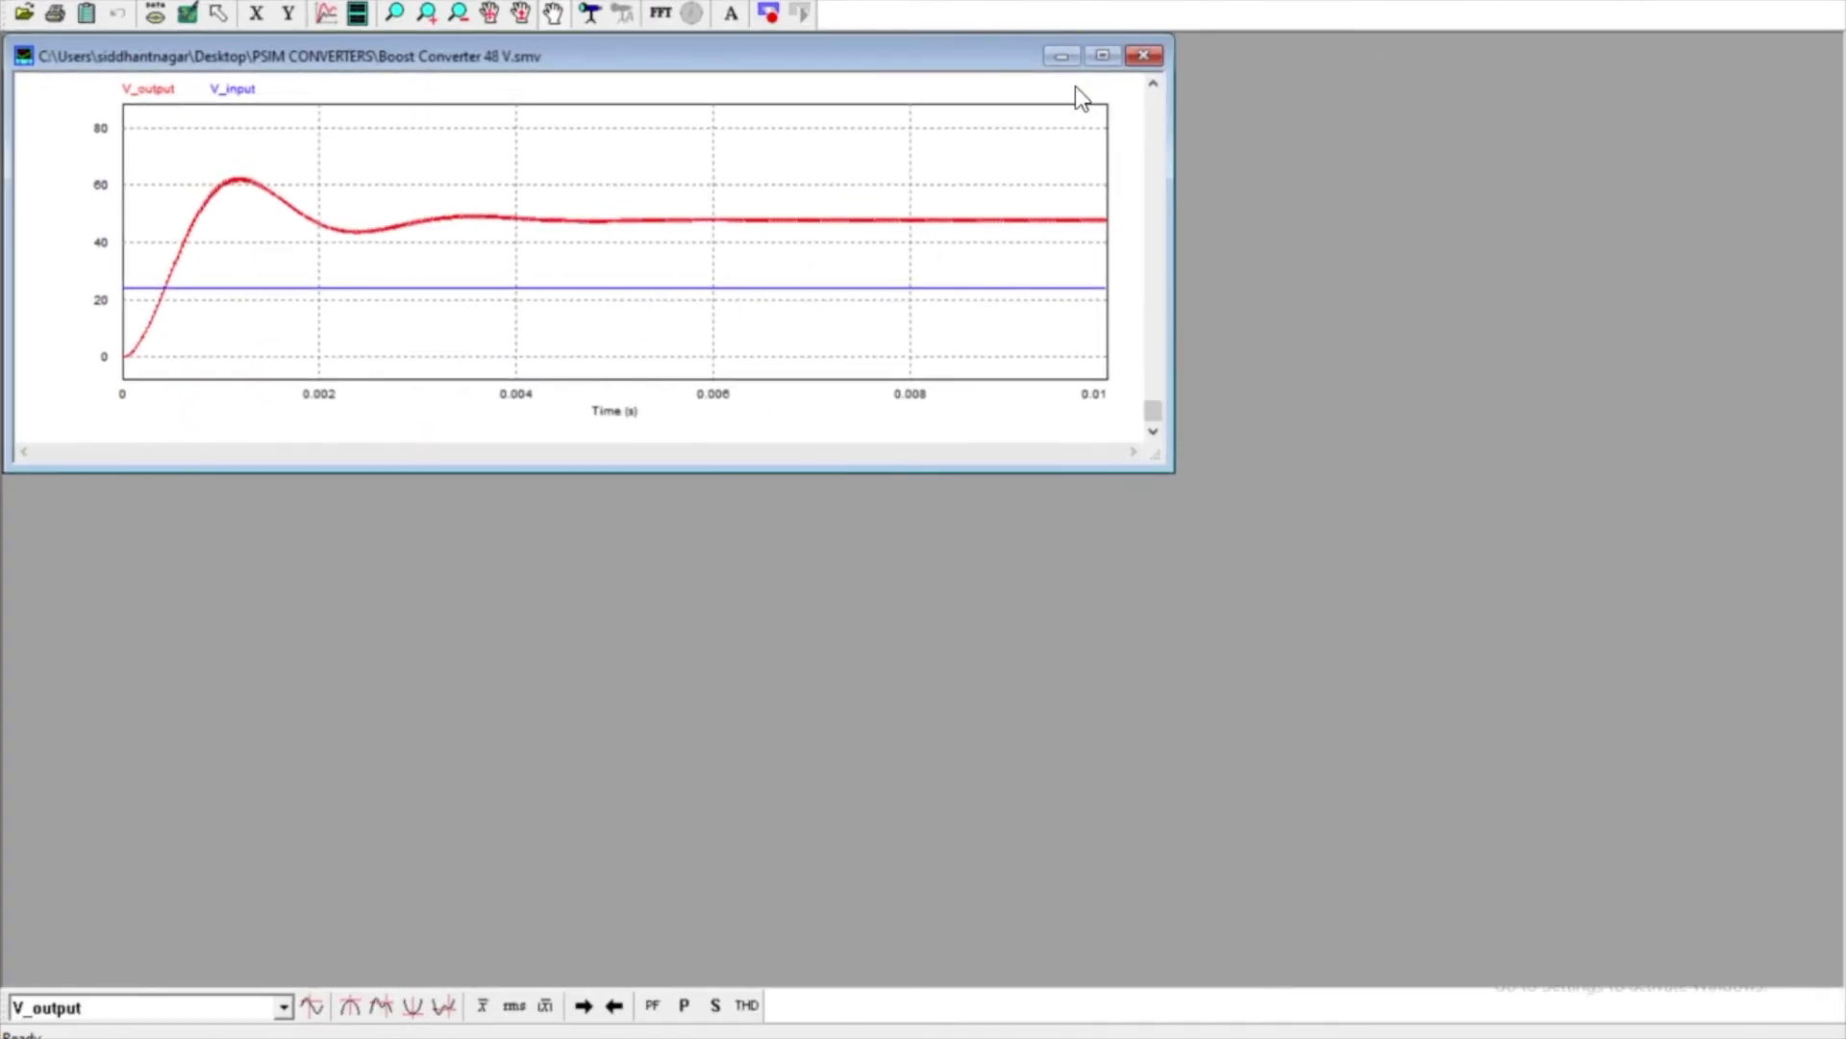
left_click(1104, 56)
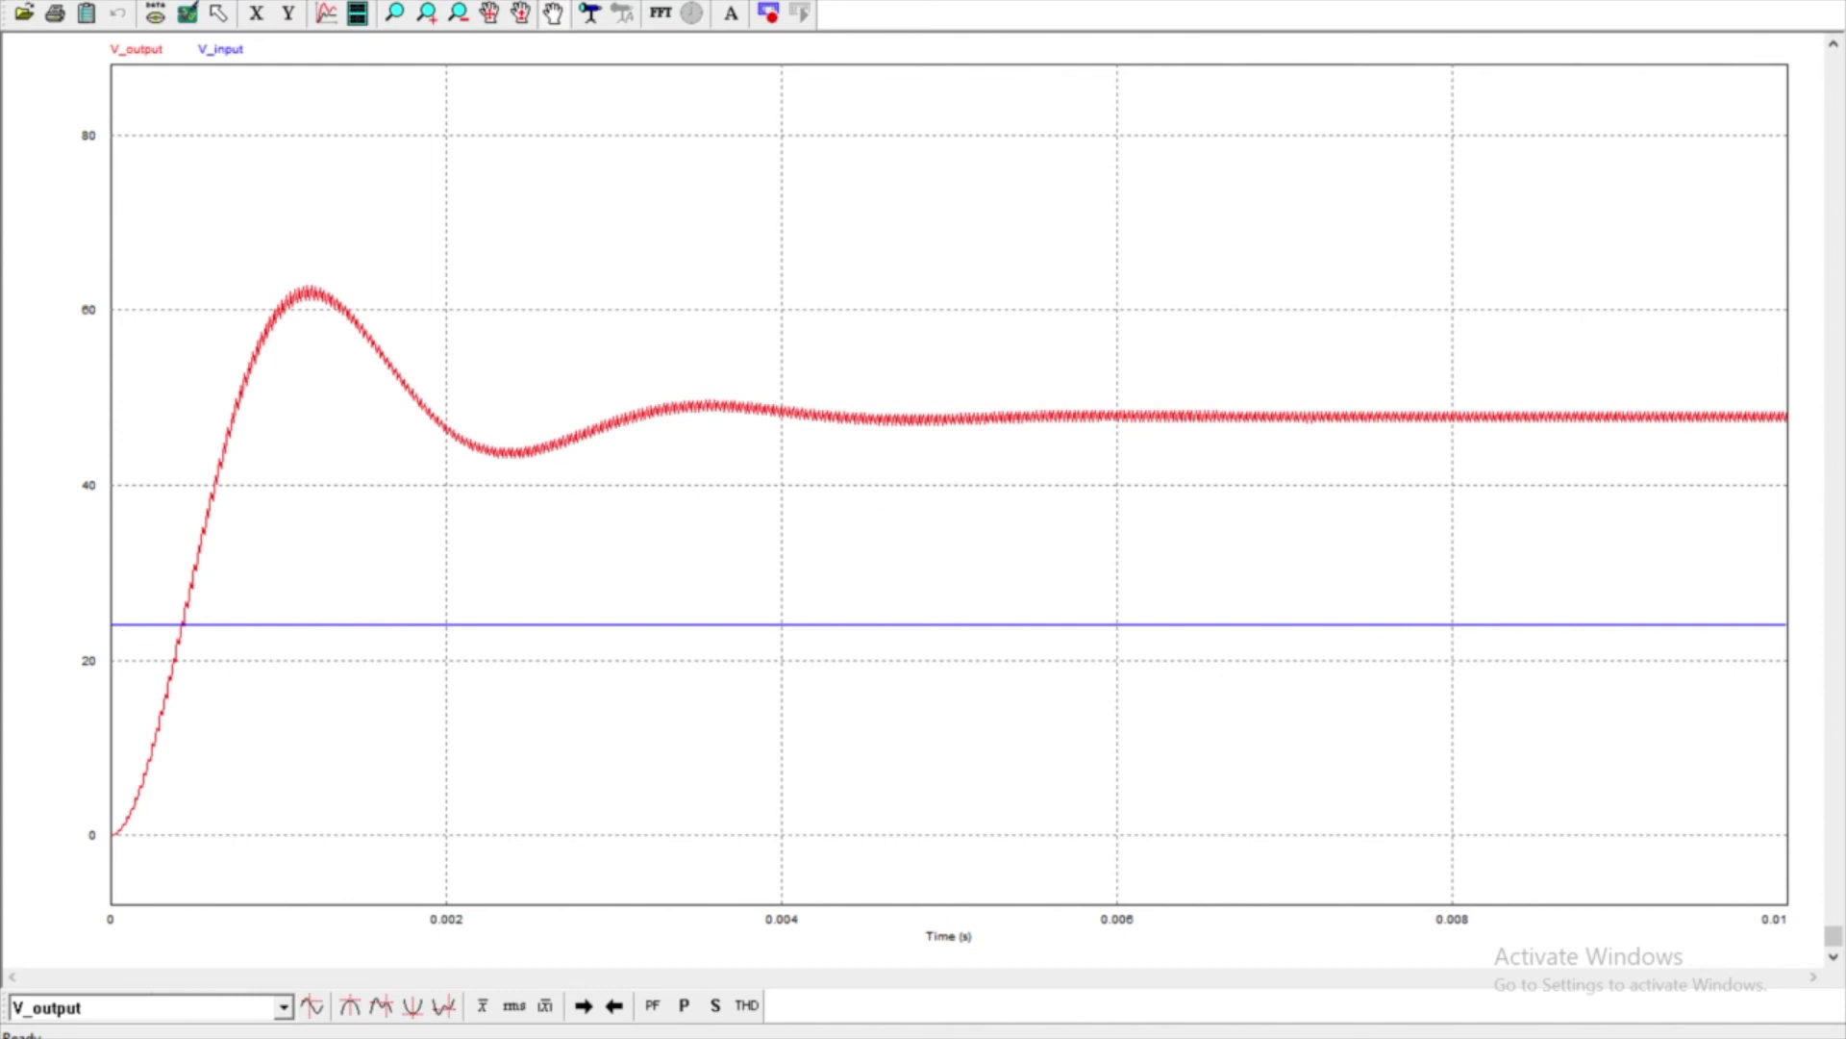
left_click(428, 14)
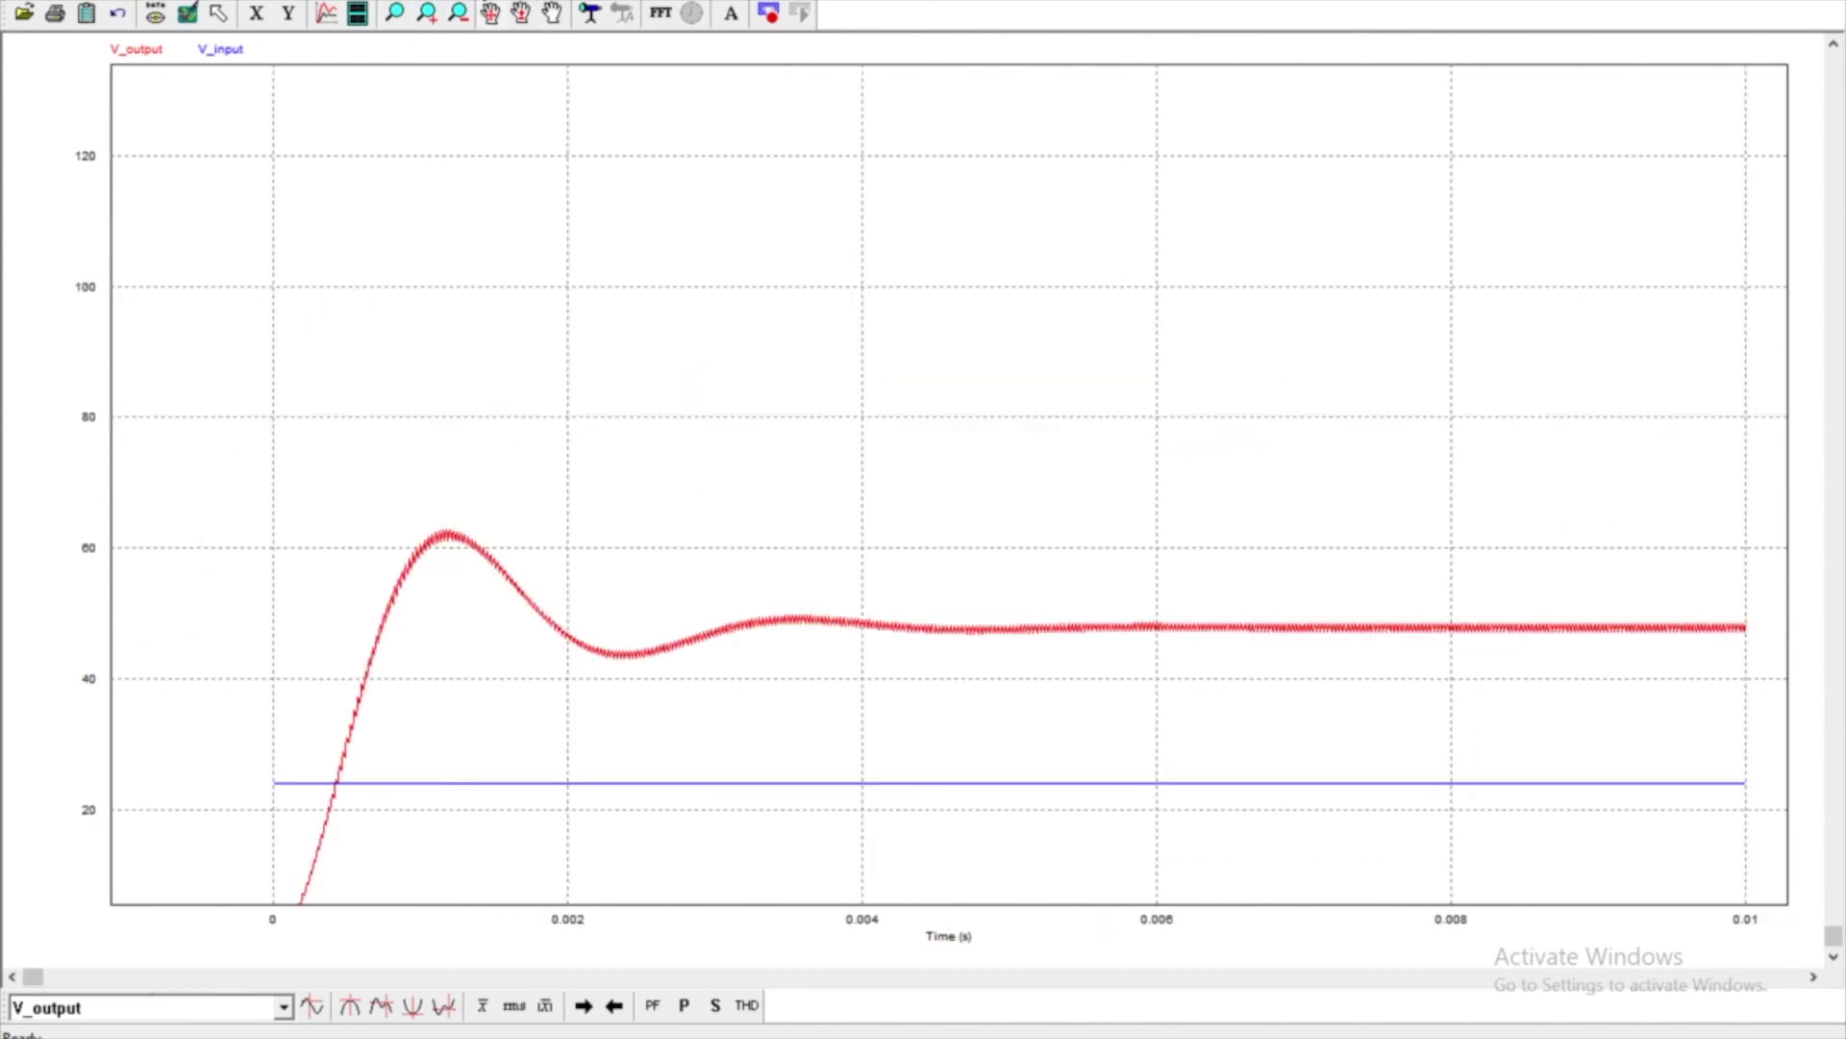
left_click(395, 12)
left_click_drag(1568, 597, 1659, 697)
left_click_drag(584, 220, 783, 407)
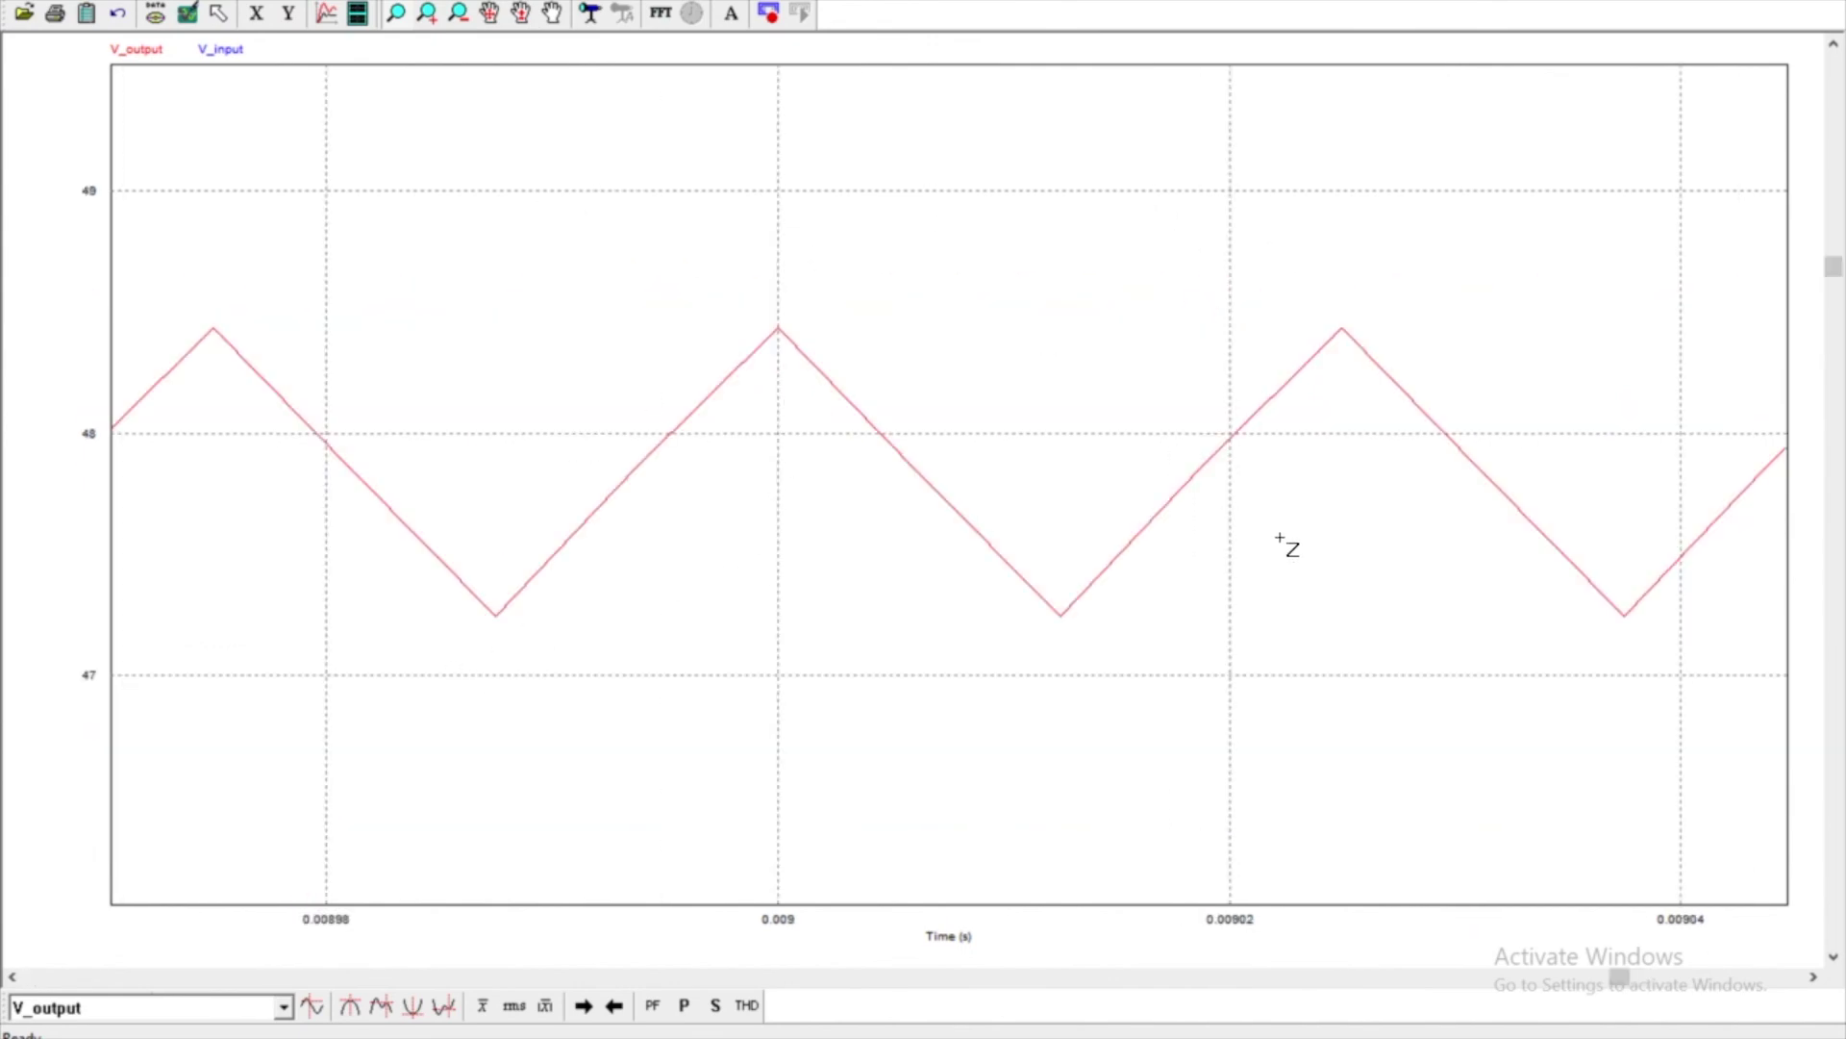